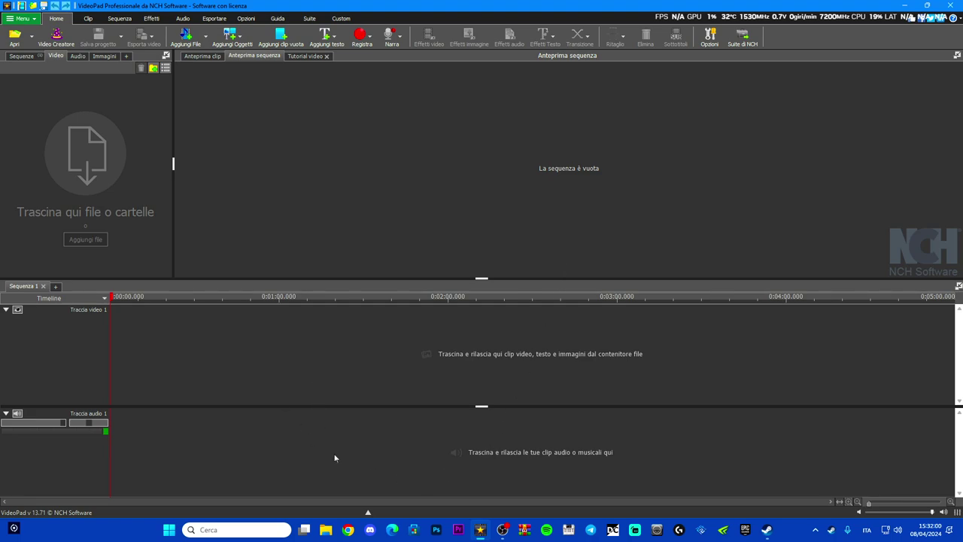
Switch to File Explorer and open the Elden Ring folder in A PLAY on Volume (D:).
left_click(326, 529)
left_click_drag(565, 120, 525, 106)
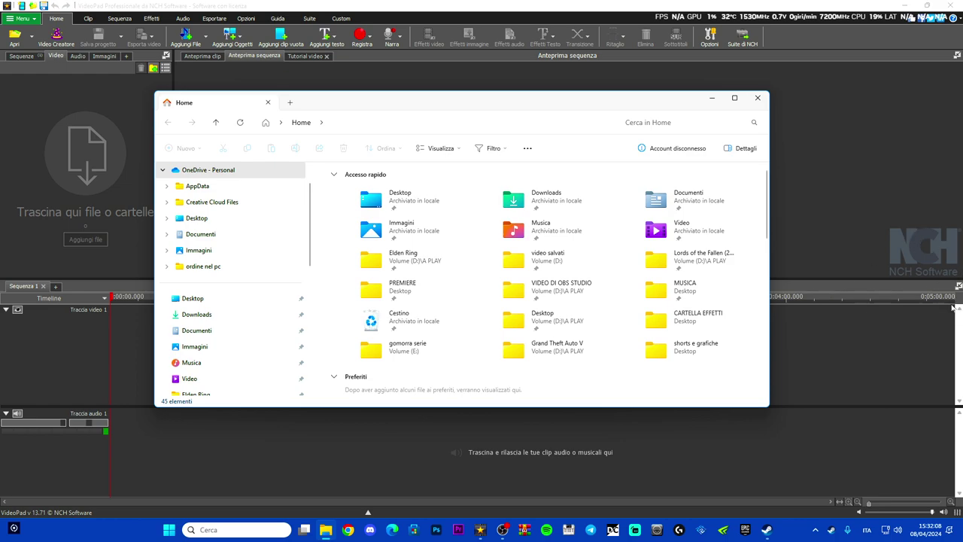
scroll(595, 286, "down", 2)
scroll(267, 286, "down", 5)
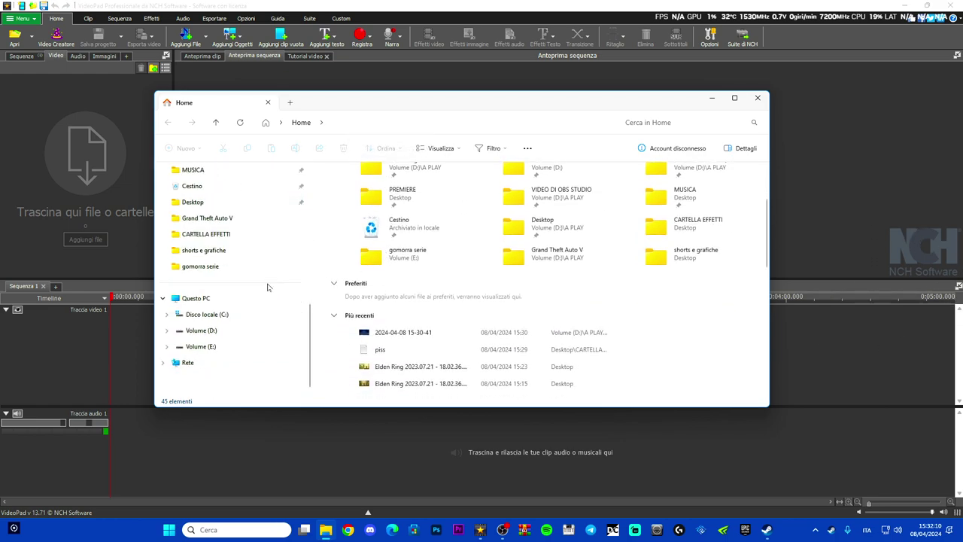
left_click(215, 298)
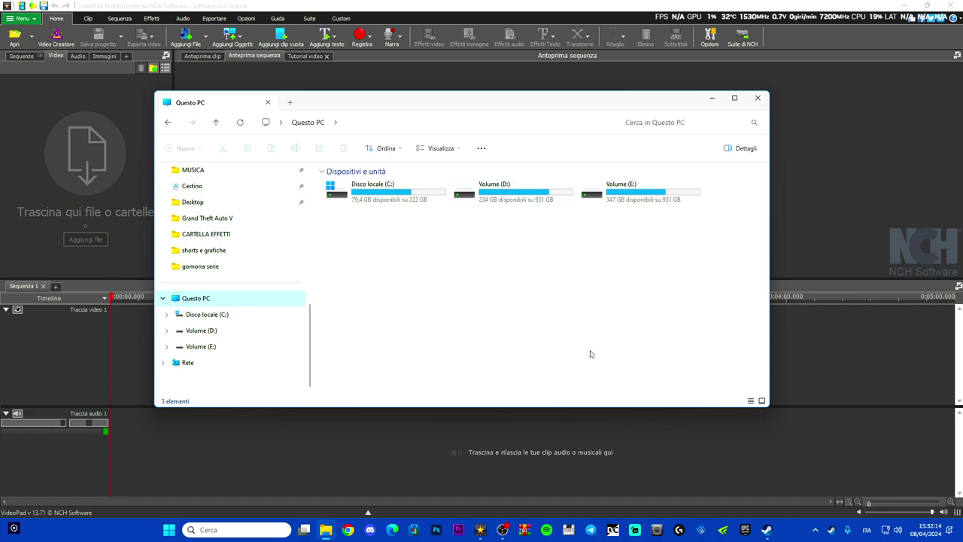
scroll(200, 337, "up", 2)
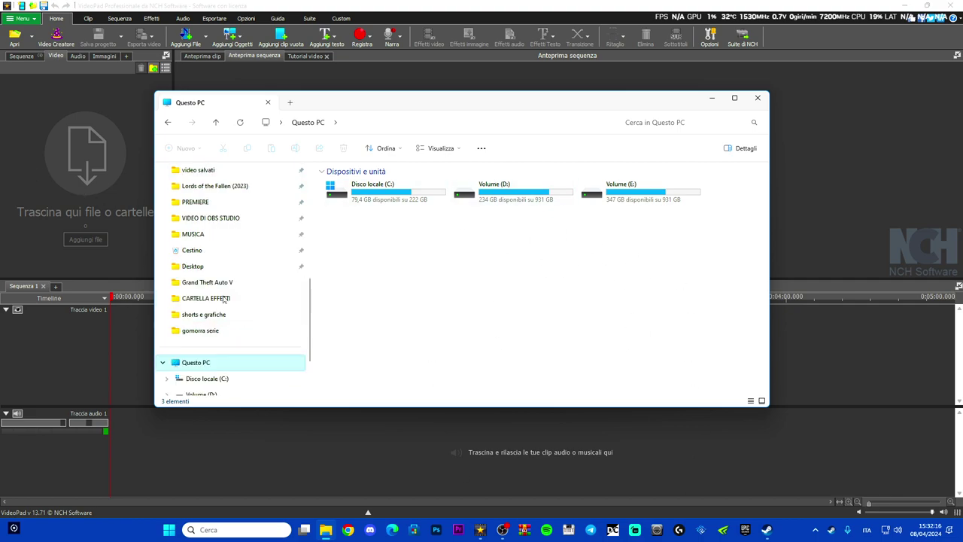
left_click(202, 223)
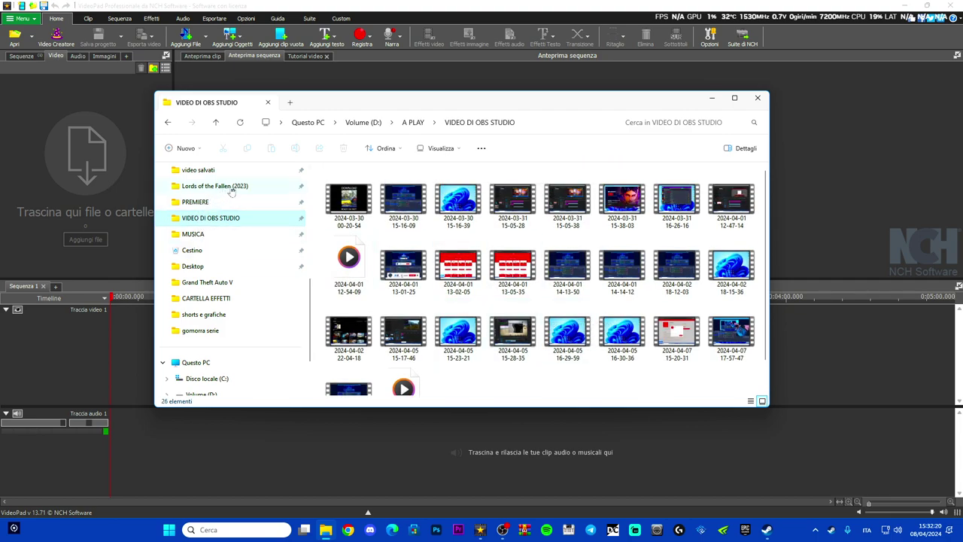
scroll(203, 259, "up", 2)
left_click(197, 219)
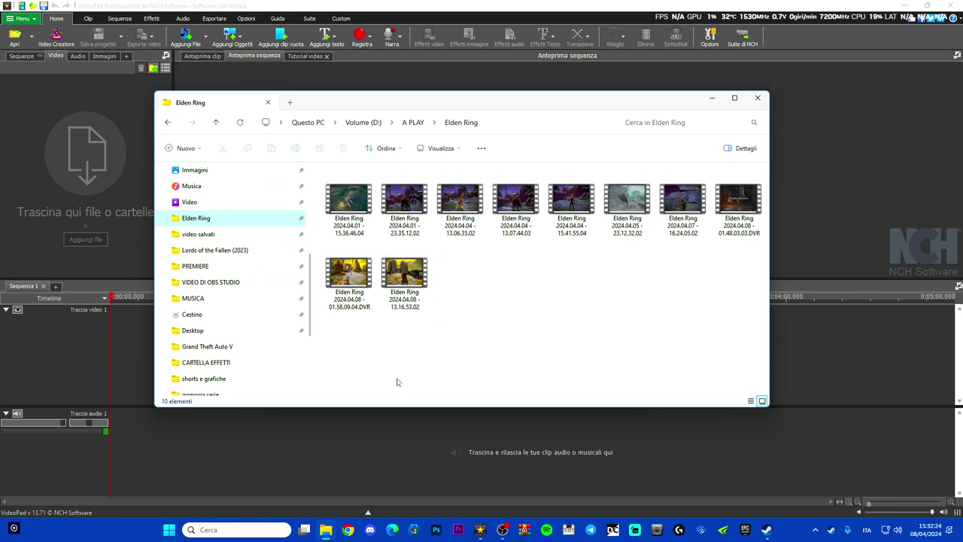
Import the video Elden Ring 2024.04.05 - 23.12.32.02 from the folder into the VideoPad media bin.
left_click(692, 203)
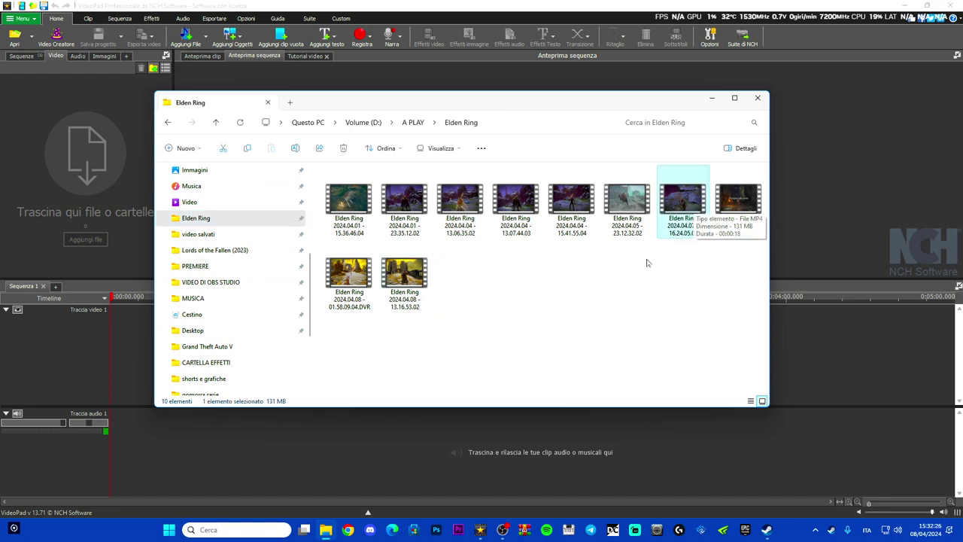
left_click(627, 199)
left_click(569, 196)
left_click(635, 200)
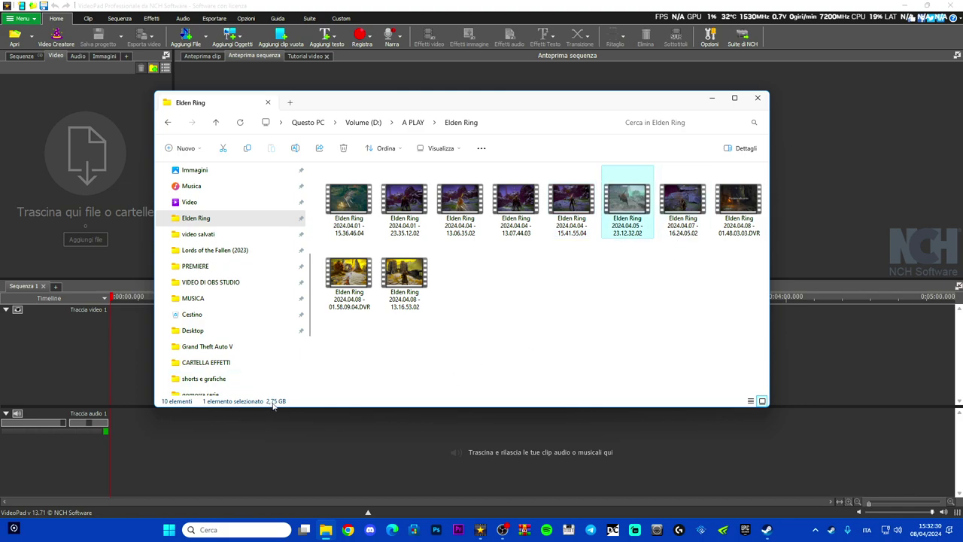
left_click_drag(627, 200, 87, 187)
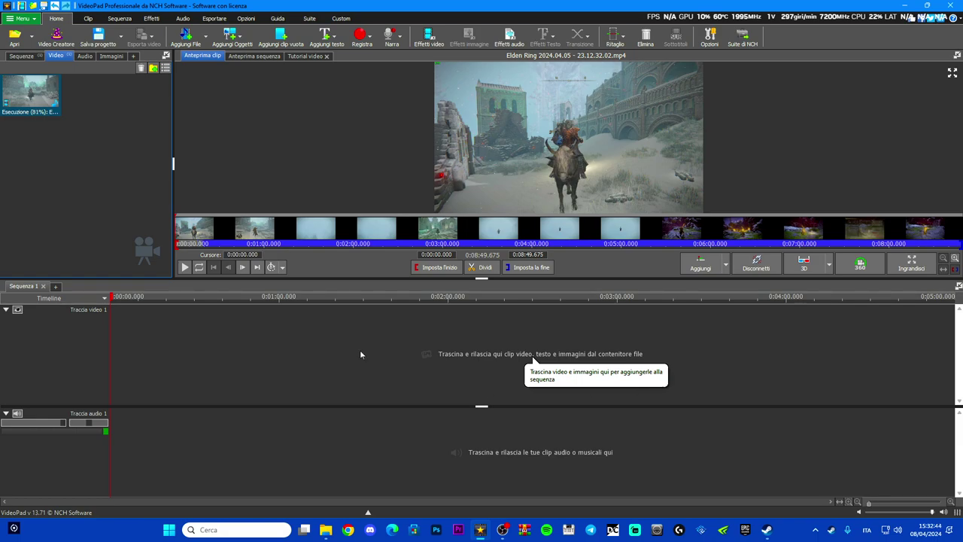
Switch to Task Manager, check the computer's memory under its performance figures, and close it again.
right_click(168, 530)
left_click(150, 406)
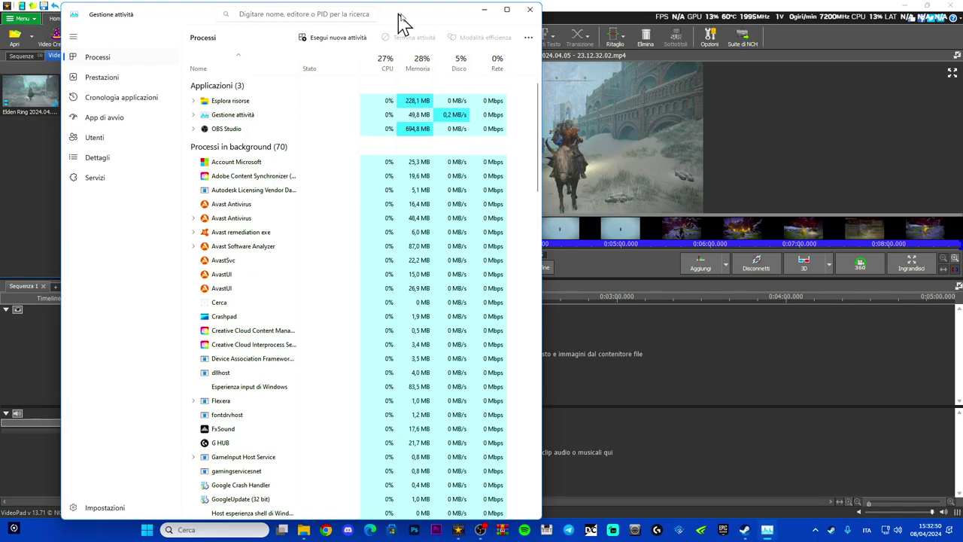
left_click_drag(396, 19, 614, 43)
left_click(339, 104)
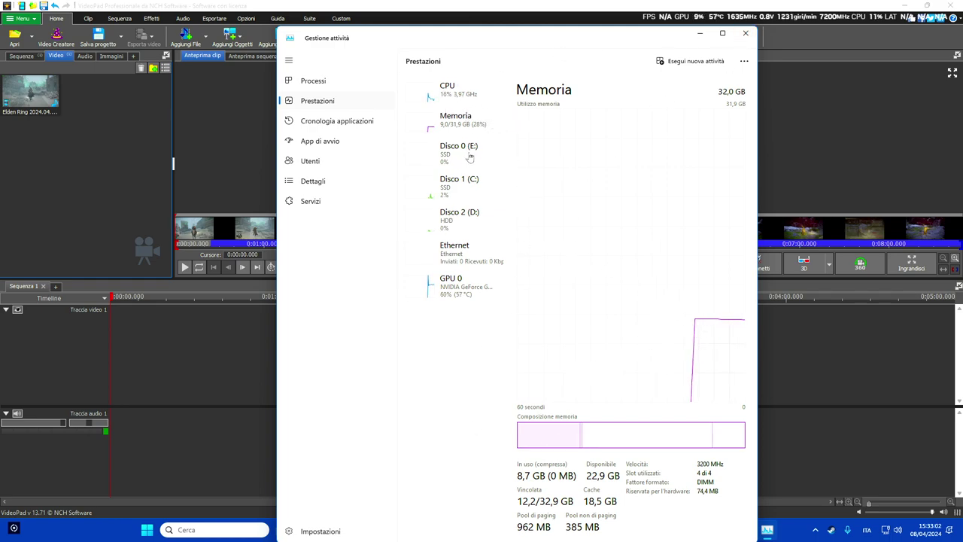
left_click(746, 35)
Place the Elden Ring clip at the start of video track 1 and give it a fade-in.
left_click_drag(30, 94, 181, 353)
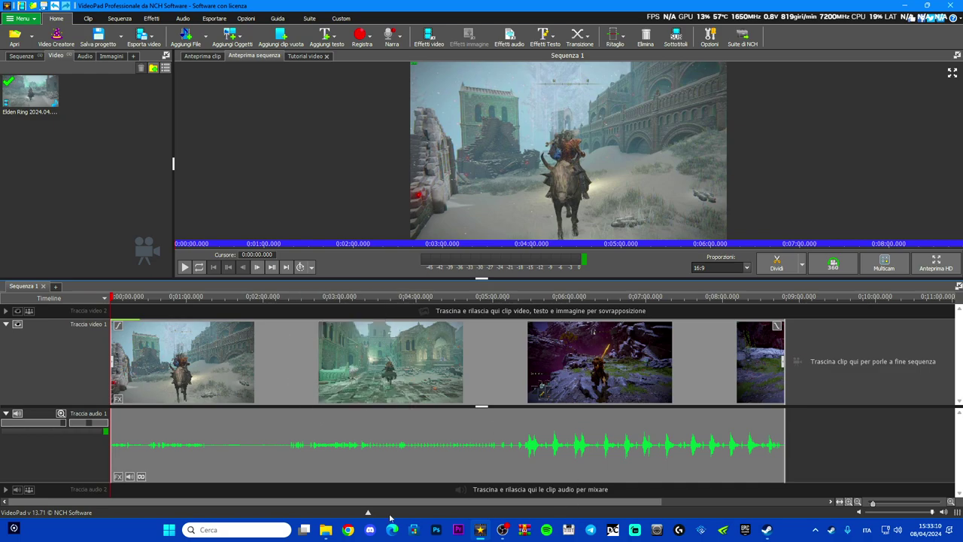
scroll(68, 407, "up", 2)
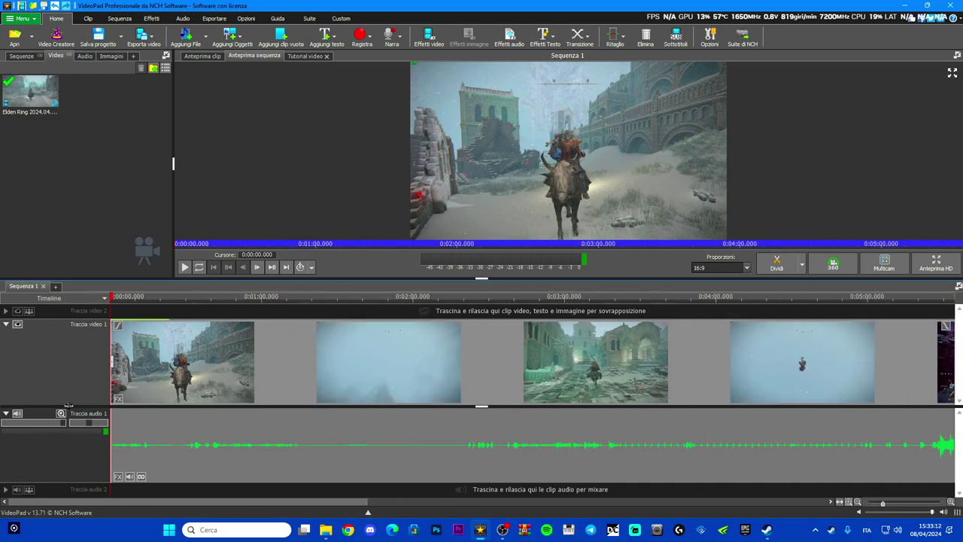
scroll(75, 403, "down", 2)
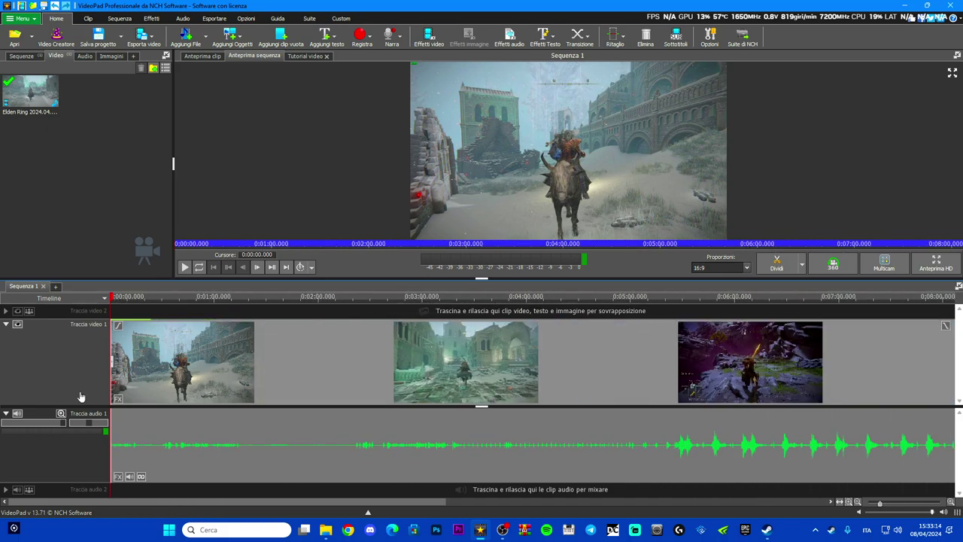
left_click(121, 329)
left_click(496, 292)
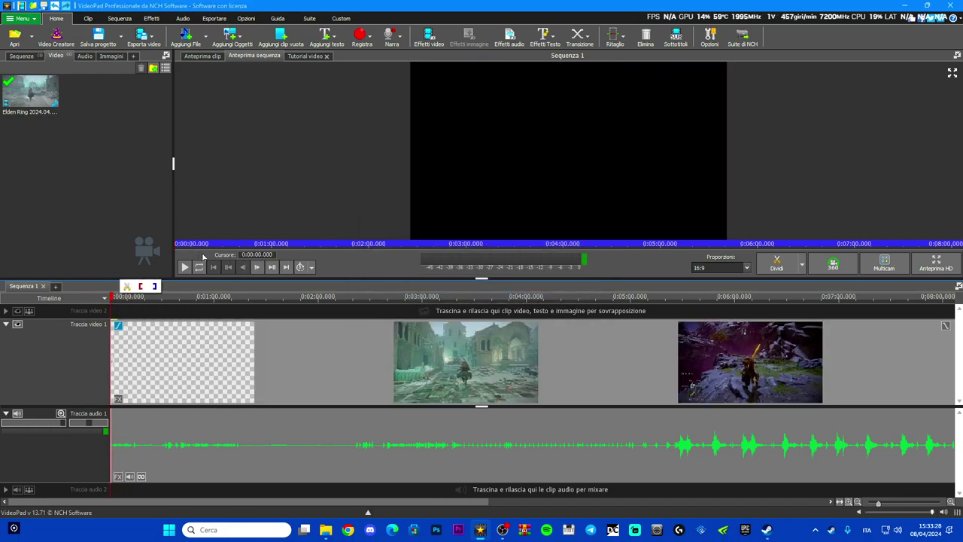
Play back the fade-in at the start of the sequence and return the playhead to the beginning.
left_click(185, 267)
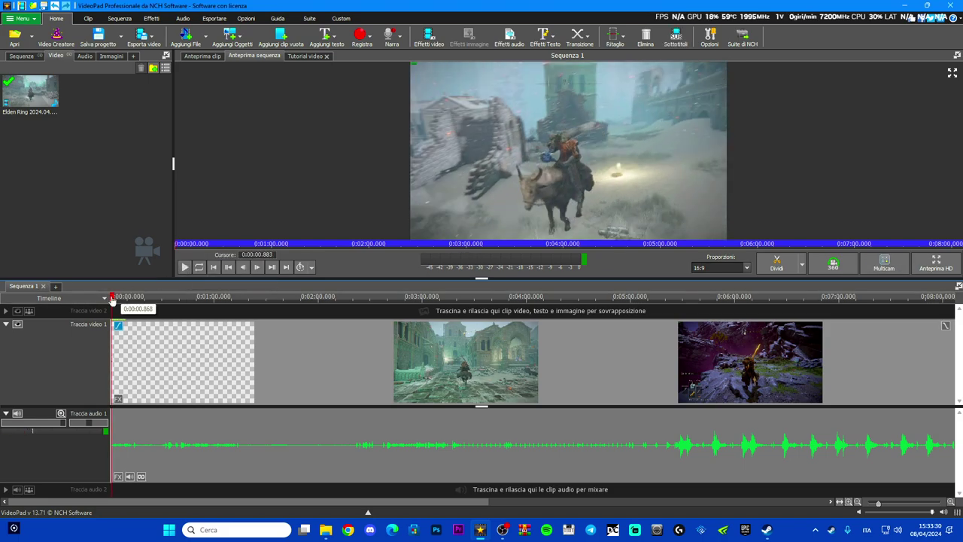
left_click(111, 298)
left_click(184, 267)
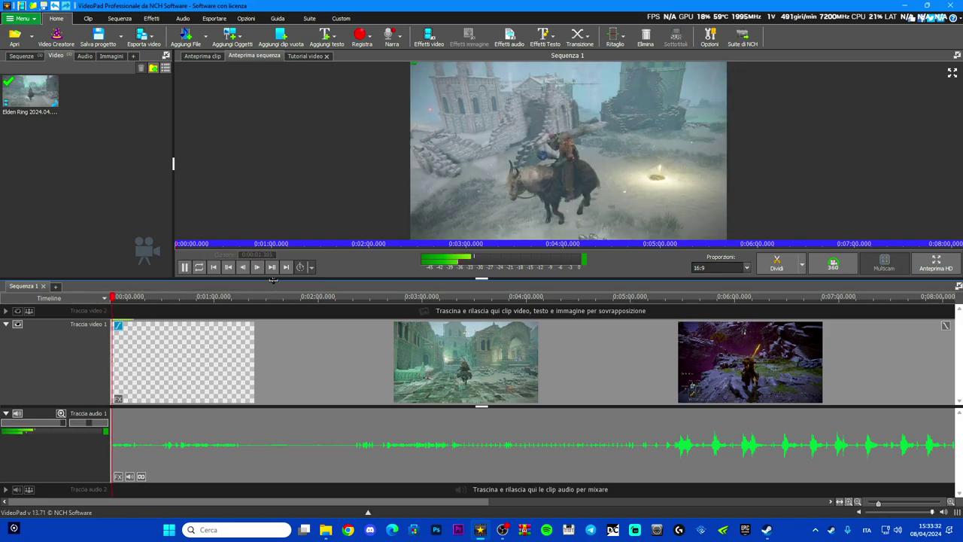
left_click(185, 267)
scroll(101, 371, "up", 5)
scroll(53, 376, "up", 5)
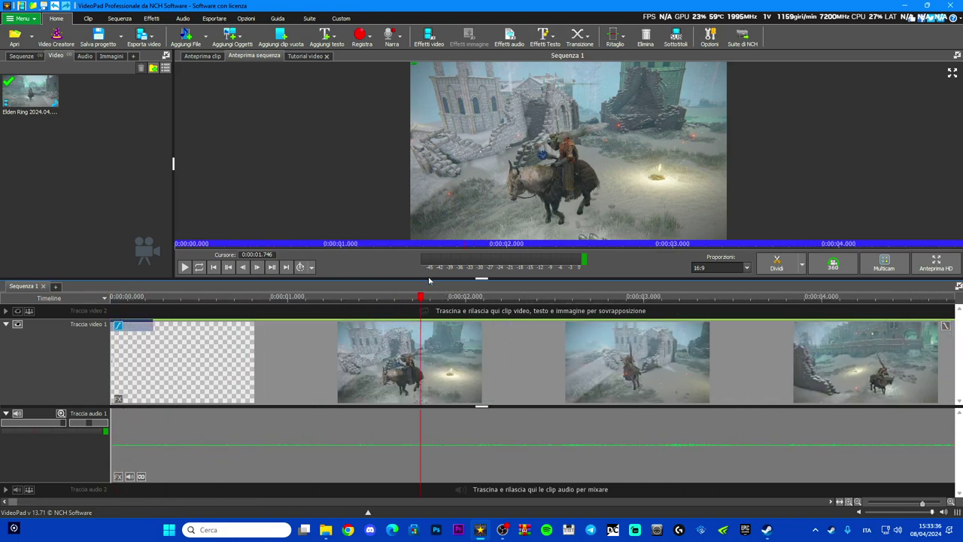
left_click_drag(419, 298, 86, 309)
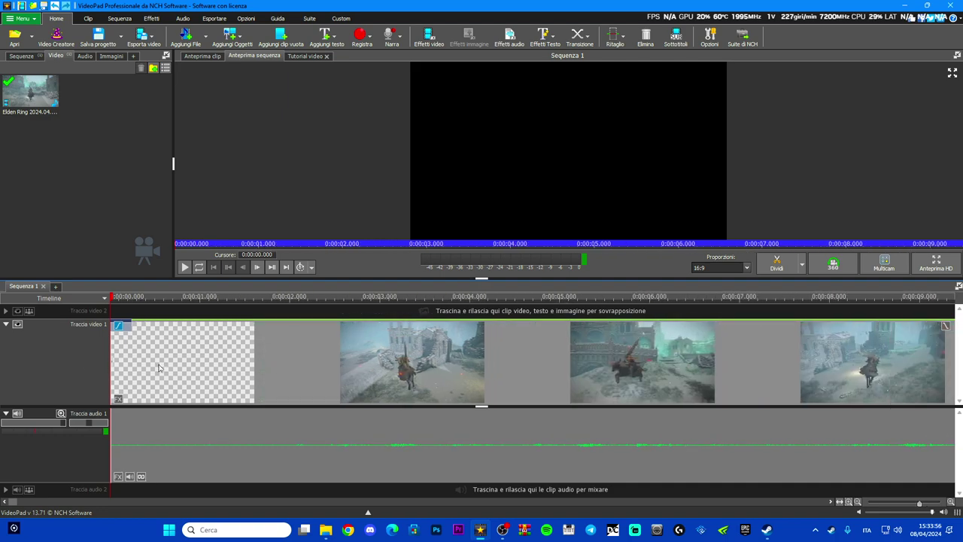
Create a 5-second blank colour clip in red f21707, replacing the first saved swatch with that colour.
left_click(284, 39)
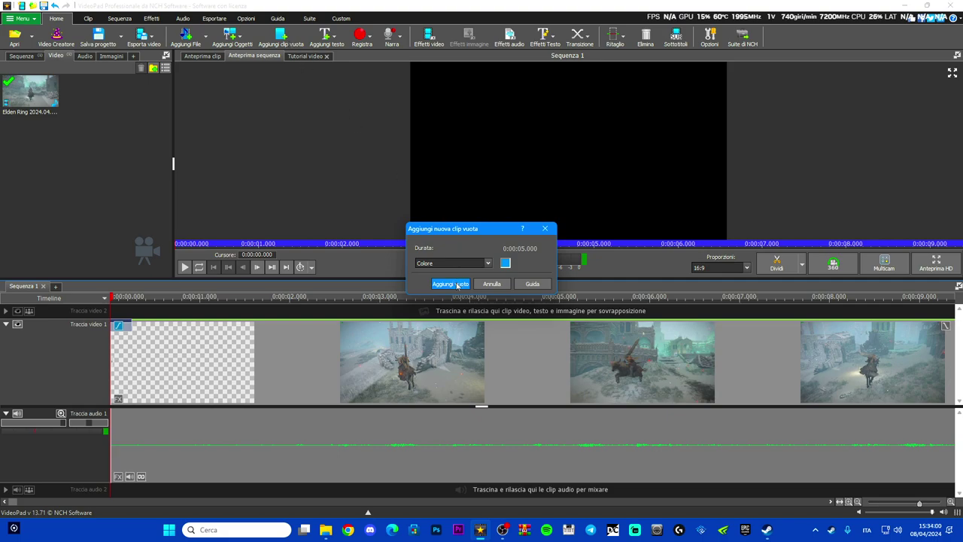
left_click(505, 263)
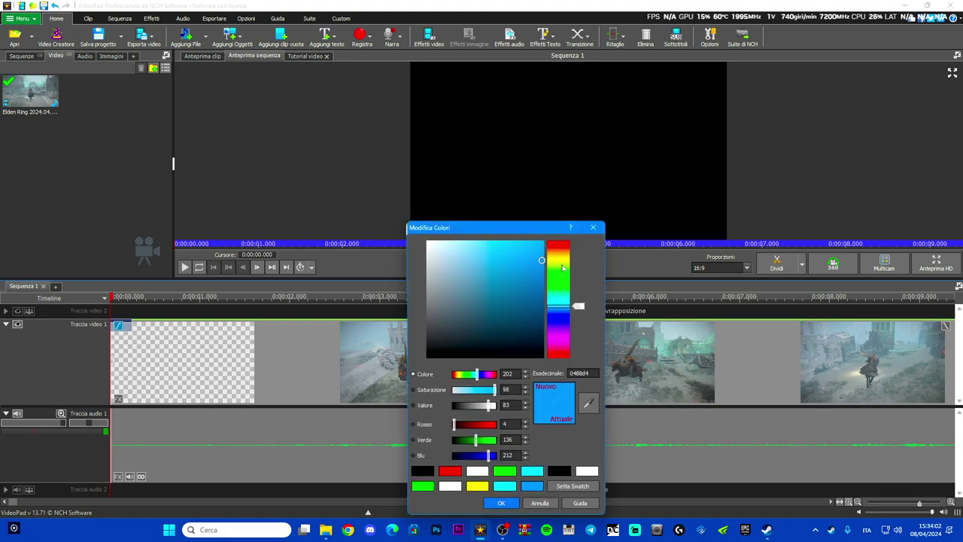
left_click(559, 246)
left_click(541, 248)
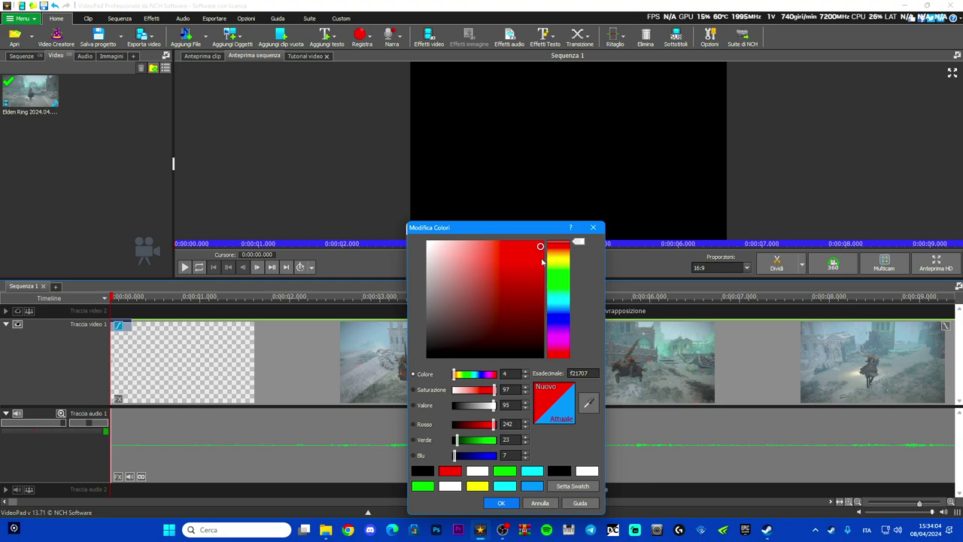
left_click(501, 503)
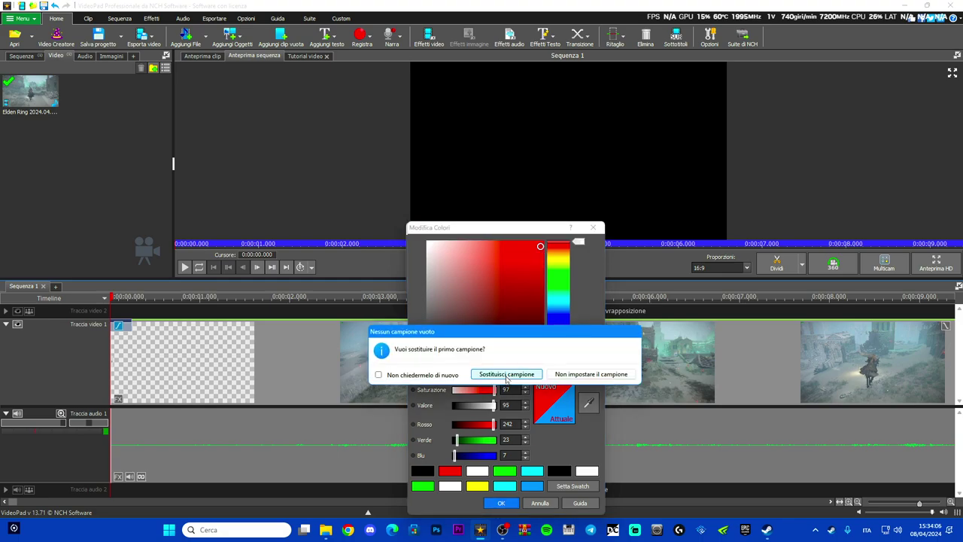
left_click(506, 374)
left_click(446, 284)
Place the red blank clip directly before the Elden Ring clip on video track 1 and give it a 0.242-second fade-in.
left_click_drag(30, 92, 111, 347)
left_click(174, 367)
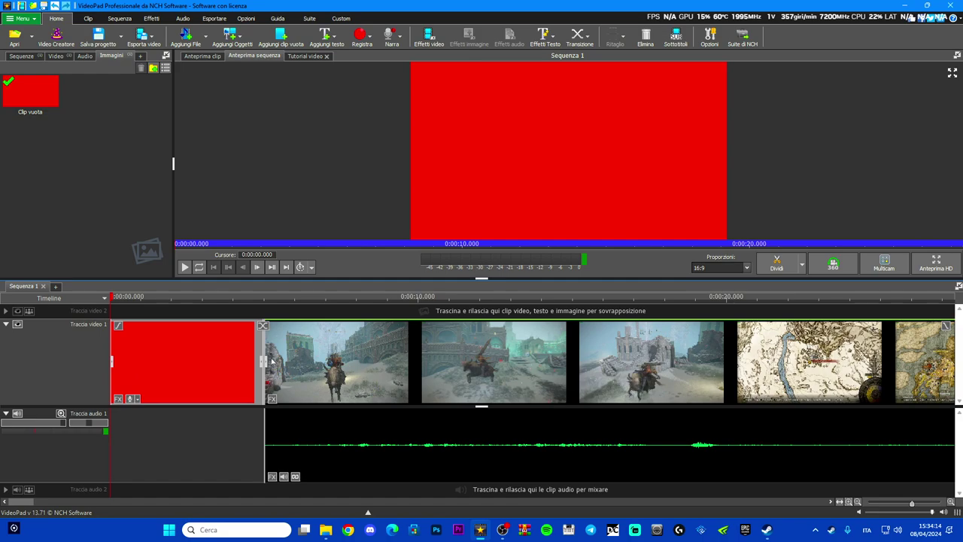
left_click_drag(371, 368, 506, 358)
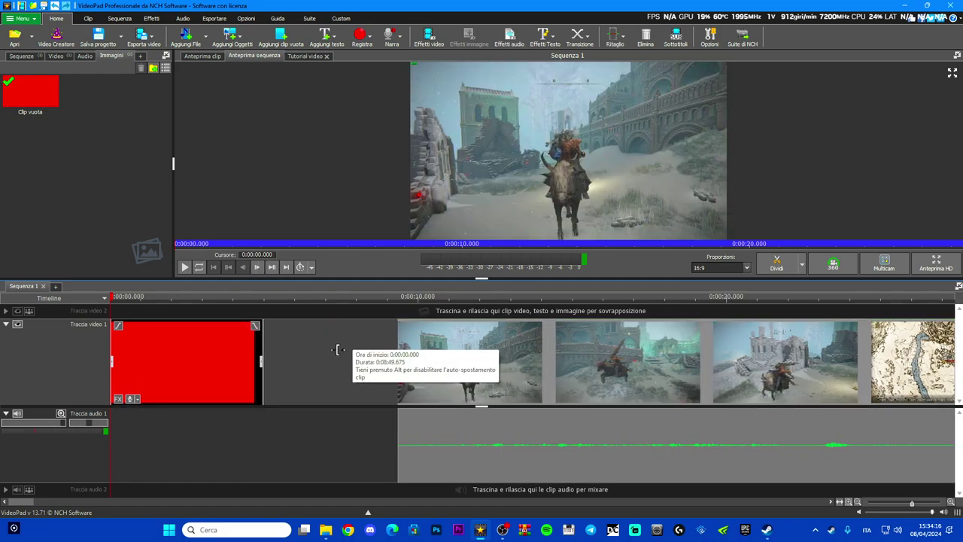
left_click_drag(388, 350, 258, 348)
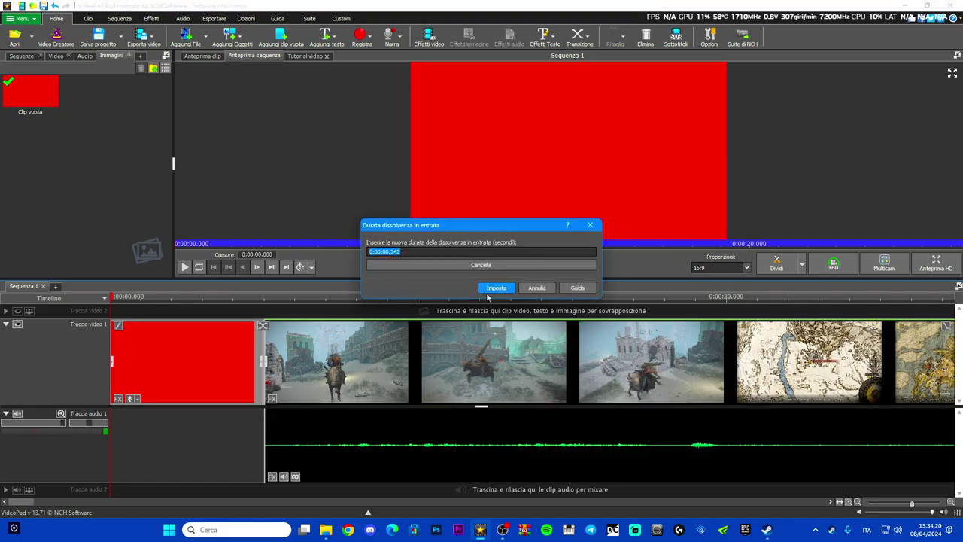
left_click(125, 298)
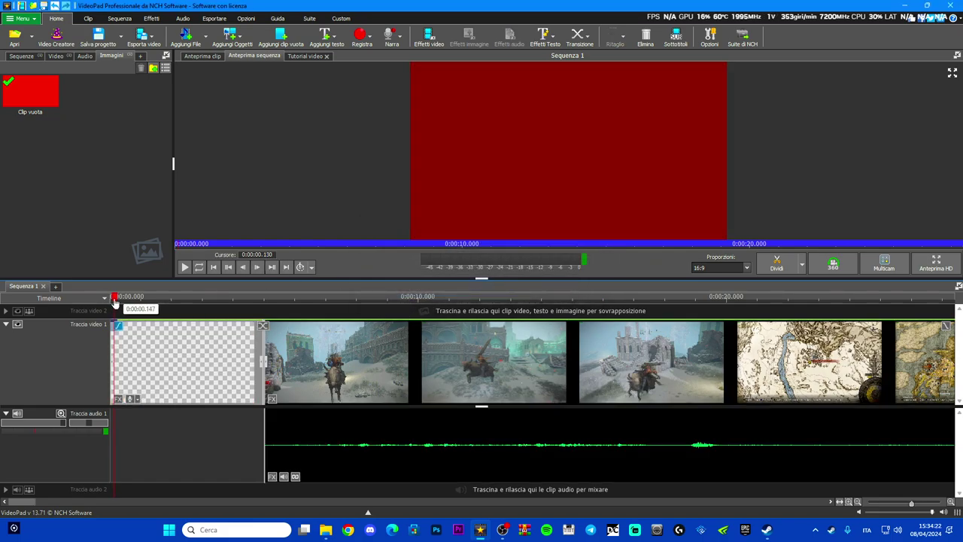
left_click_drag(125, 298, 267, 307)
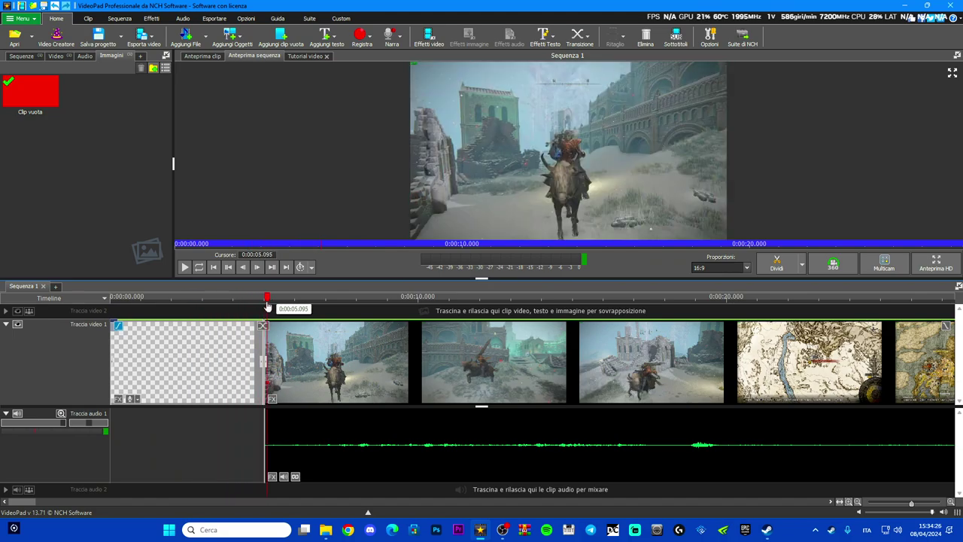
Add a 1-second Fai rimbalzare transition between the red clip and the Elden Ring clip, using freeze frames instead of moving the clip.
scroll(257, 367, "up", 2)
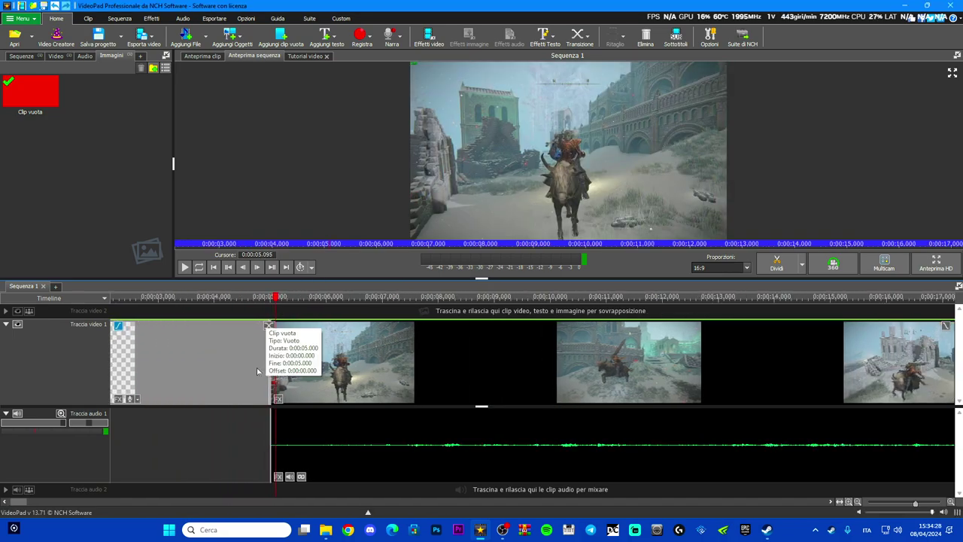
left_click(242, 360)
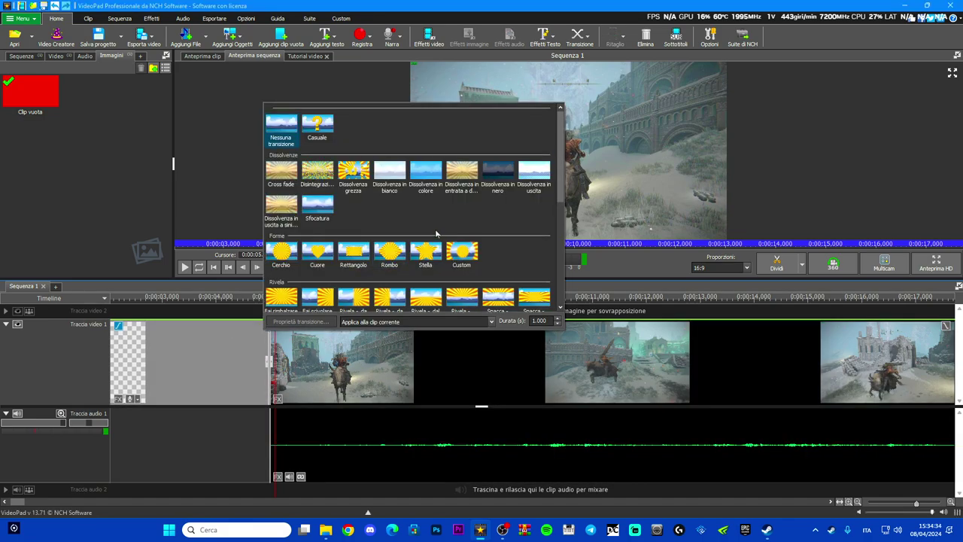
scroll(435, 234, "down", 3)
scroll(435, 234, "up", 3)
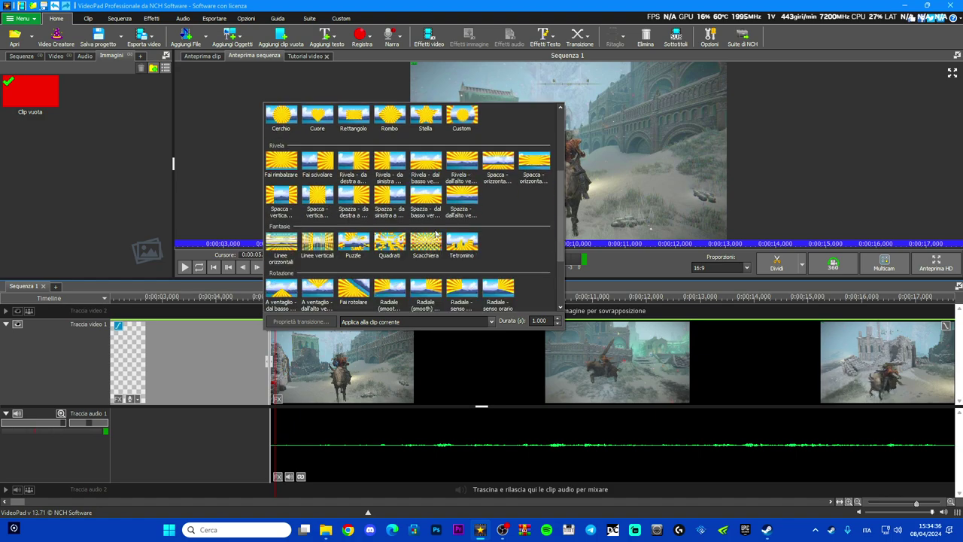
scroll(435, 234, "down", 4)
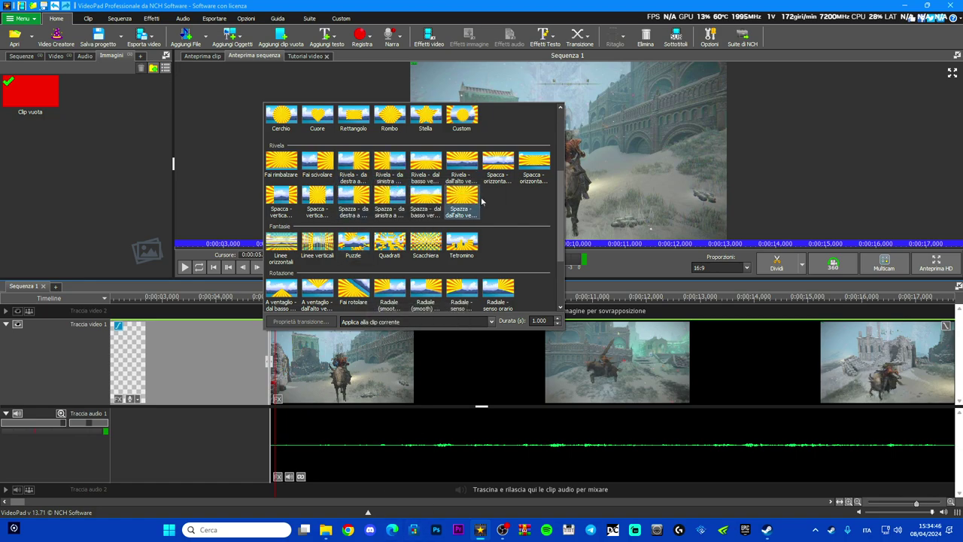
scroll(482, 201, "down", 1)
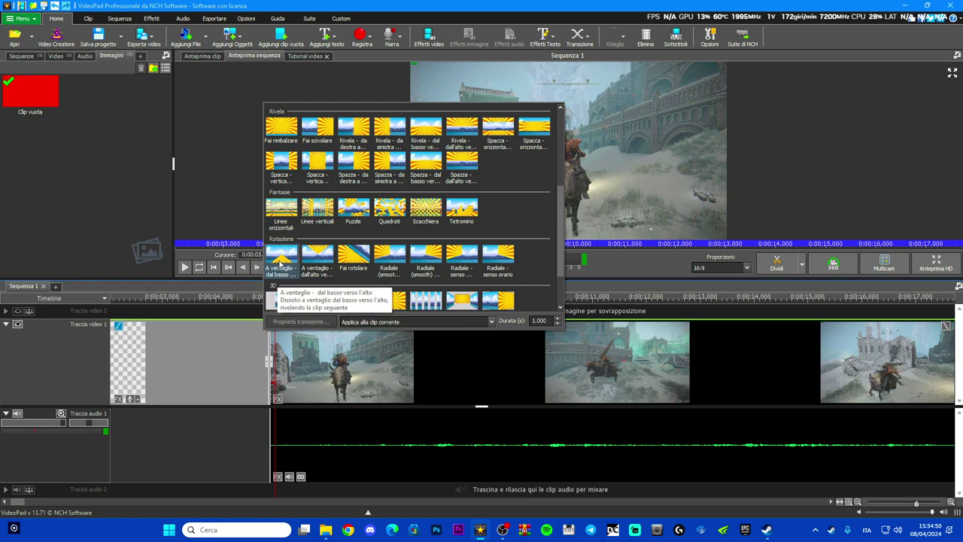
scroll(303, 218, "up", 5)
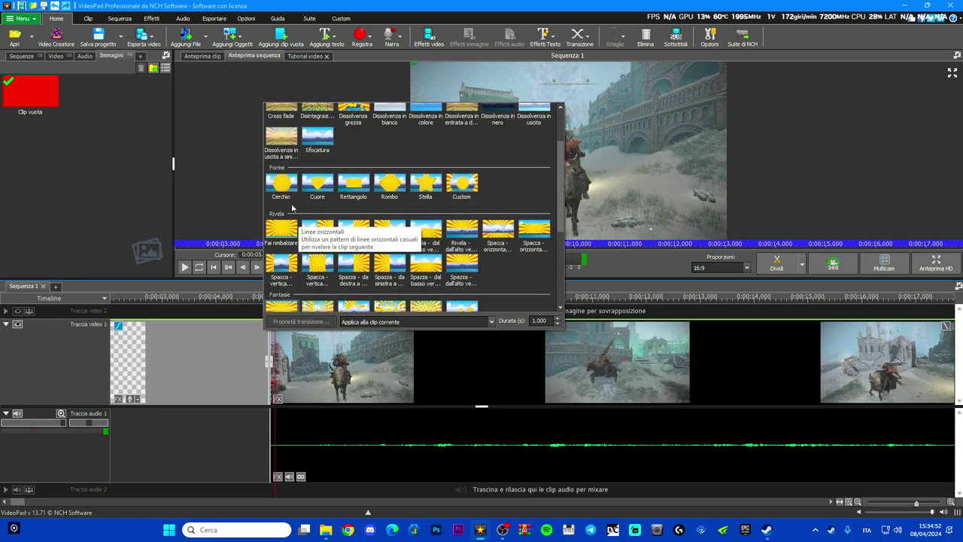
scroll(339, 281, "down", 3)
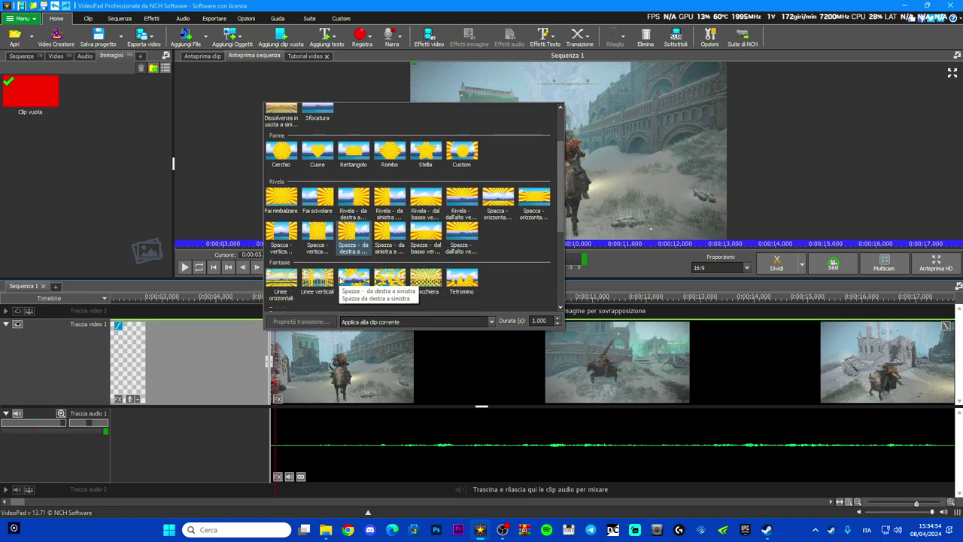
left_click(286, 203)
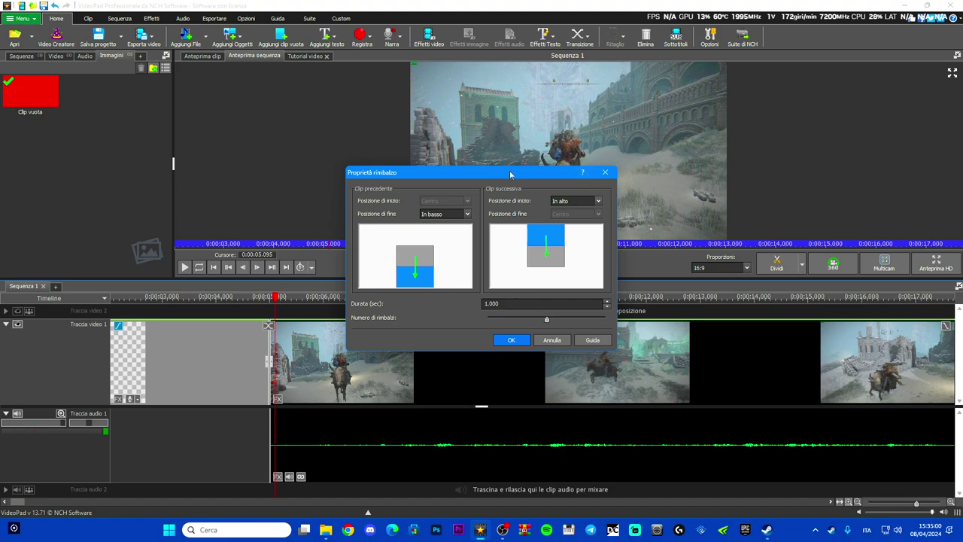
left_click(512, 340)
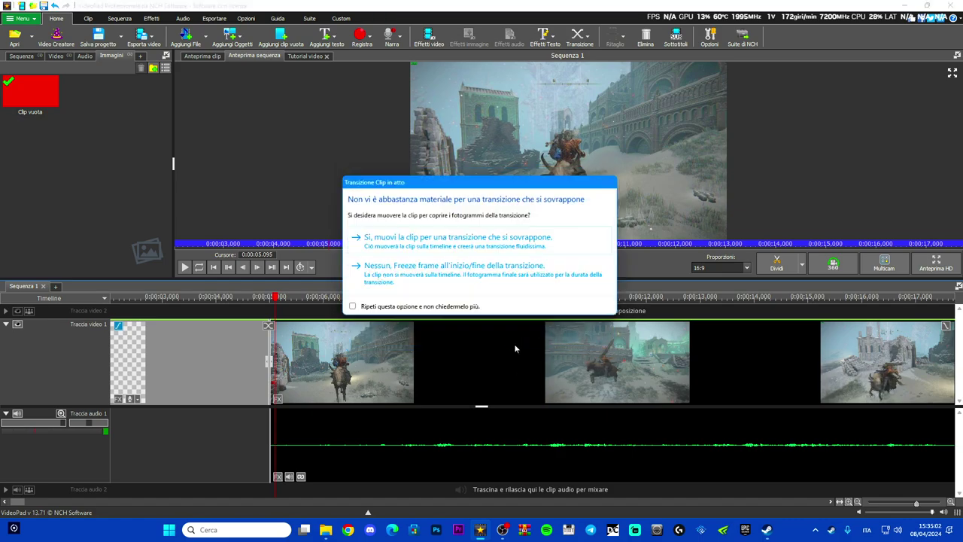
left_click(395, 279)
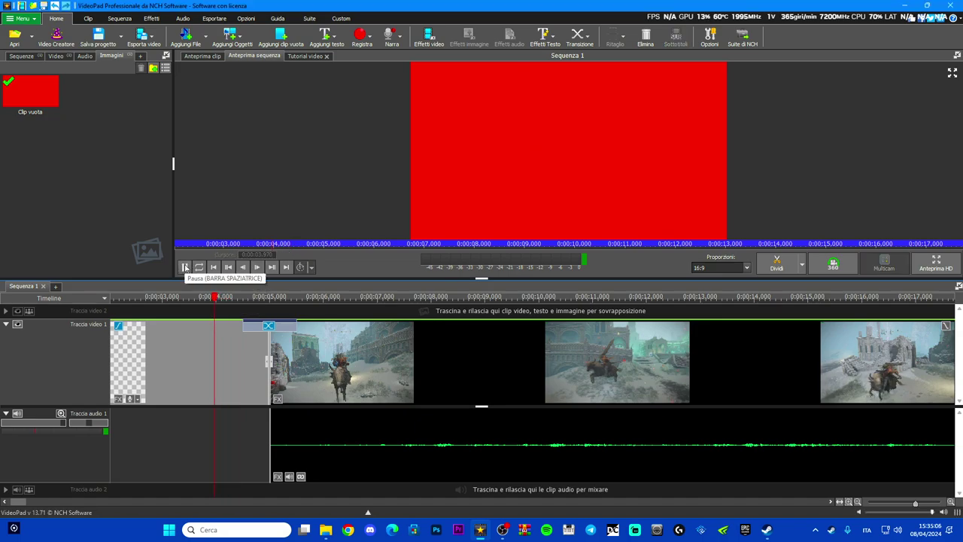
Play back the bounce transition and return the playhead to about 2.76 seconds within the red clip.
left_click(184, 267)
left_click(185, 267)
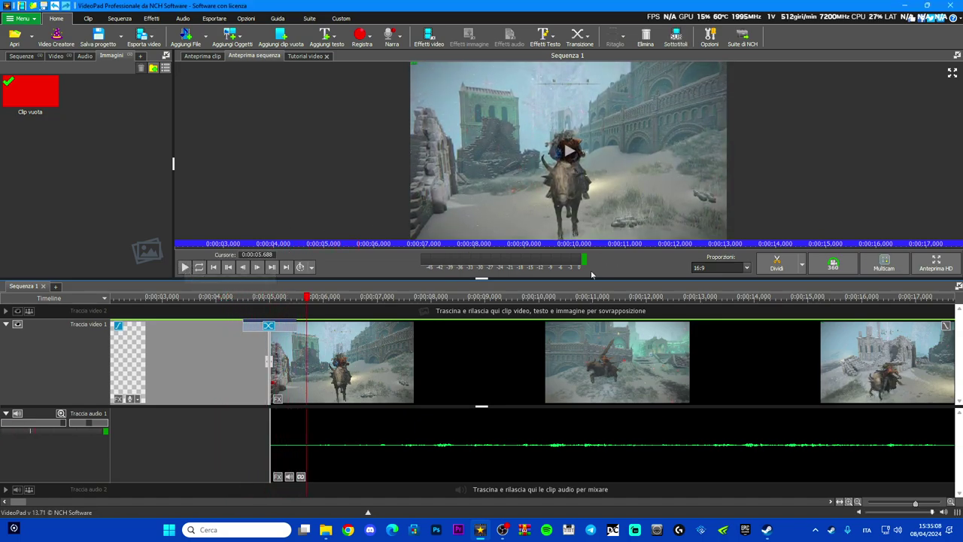
left_click_drag(304, 301, 149, 328)
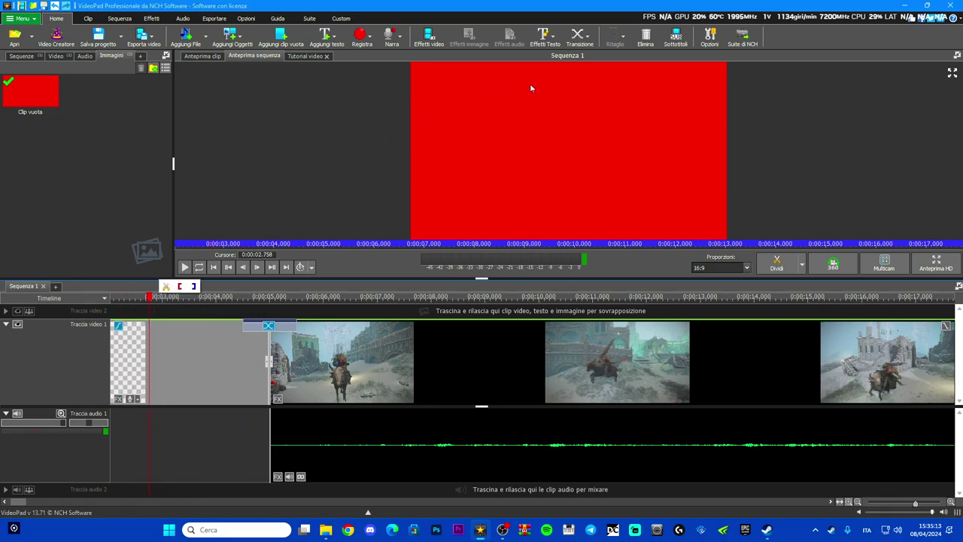
Add a title text clip at the playhead on video track 2 and move its text editor clear of the preview.
left_click(326, 36)
left_click(323, 75)
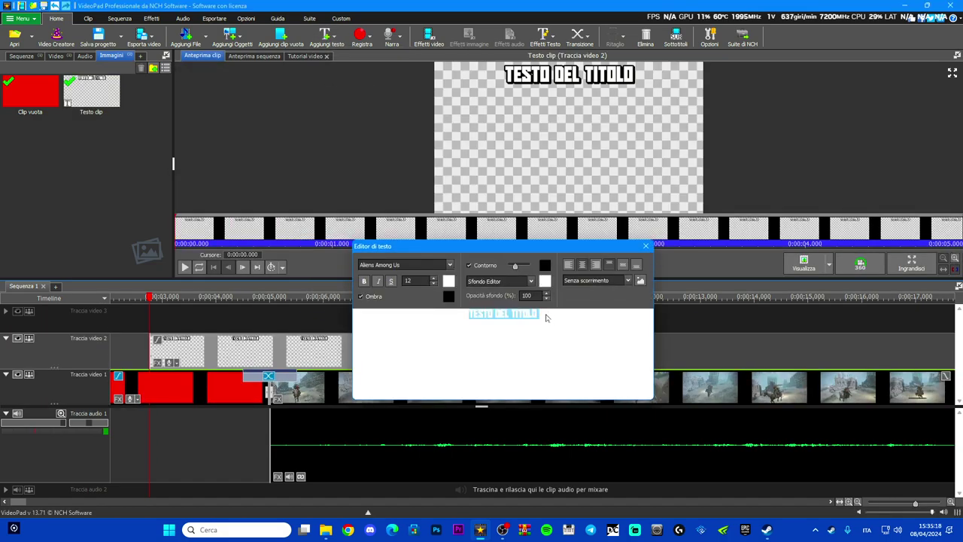
left_click_drag(535, 248, 796, 153)
Look through the title's font list and outline colour picker, and switch its shadow off and back on.
left_click(713, 171)
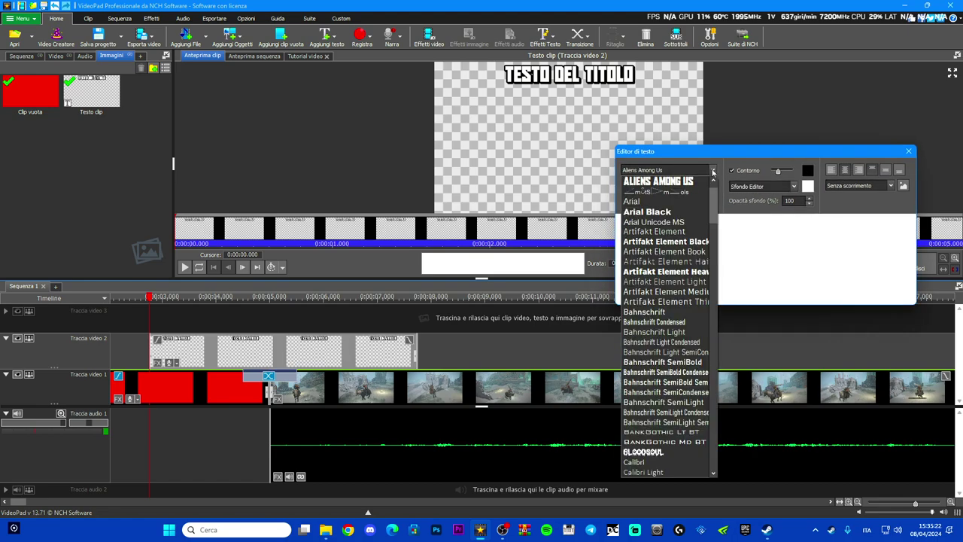
mouse_move(711, 201)
left_mouse_down()
mouse_move(713, 300)
mouse_move(714, 187)
left_mouse_up()
left_click(747, 151)
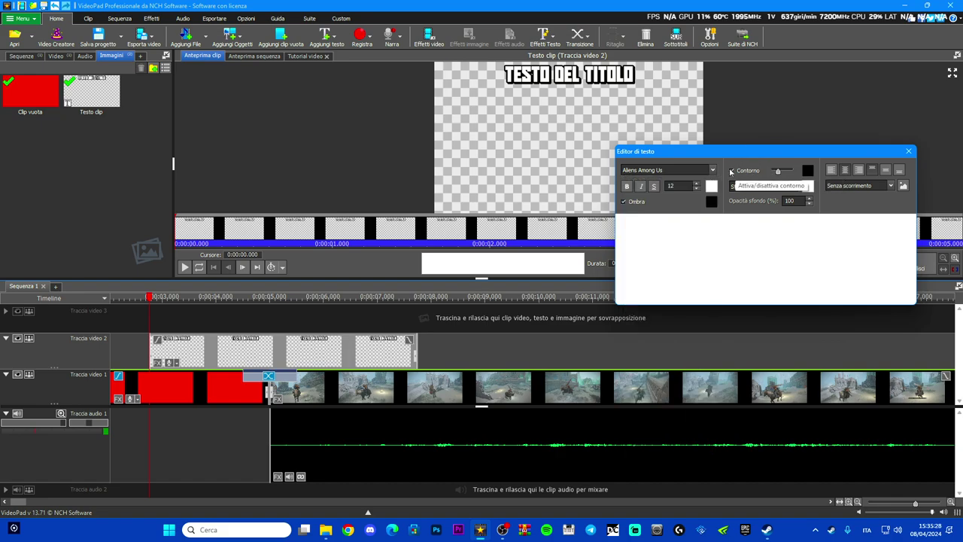
left_click(807, 171)
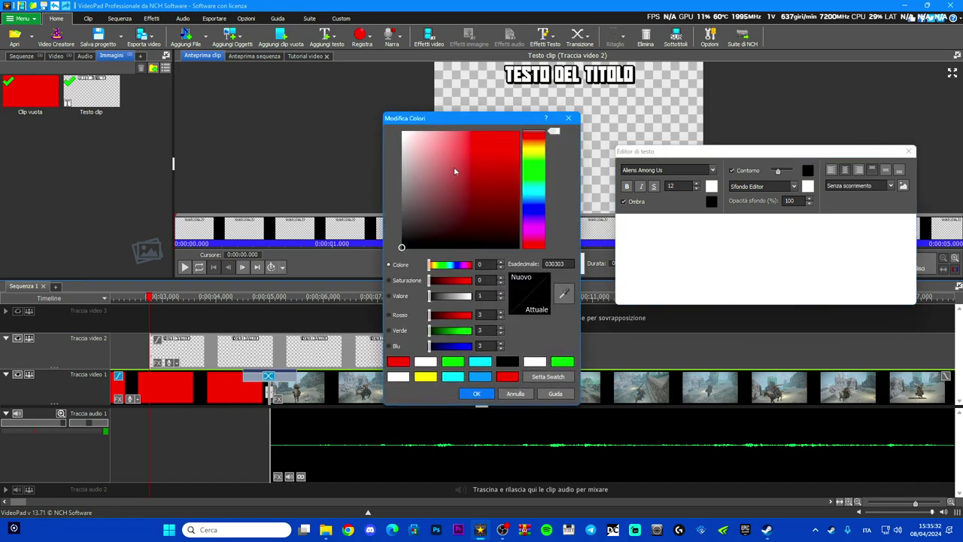
left_click(568, 118)
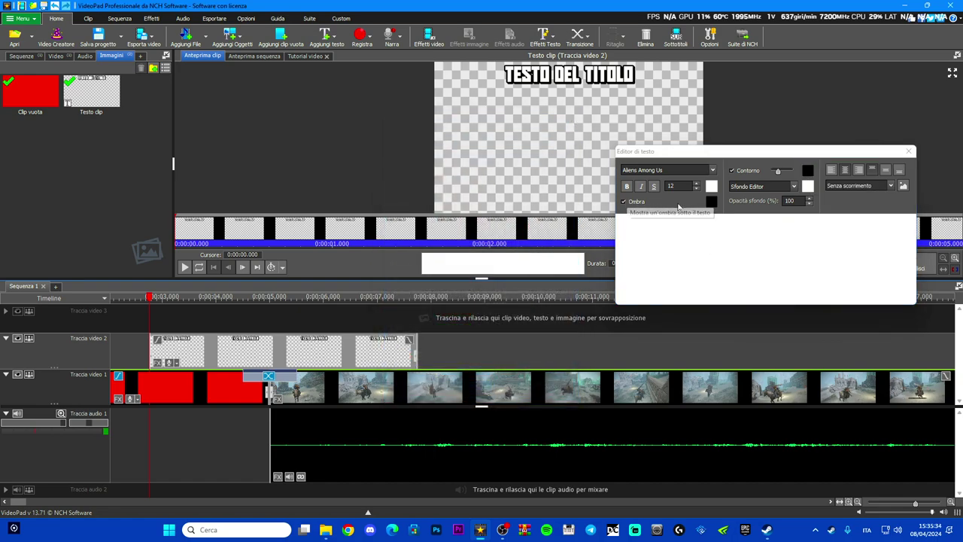
left_click(622, 202)
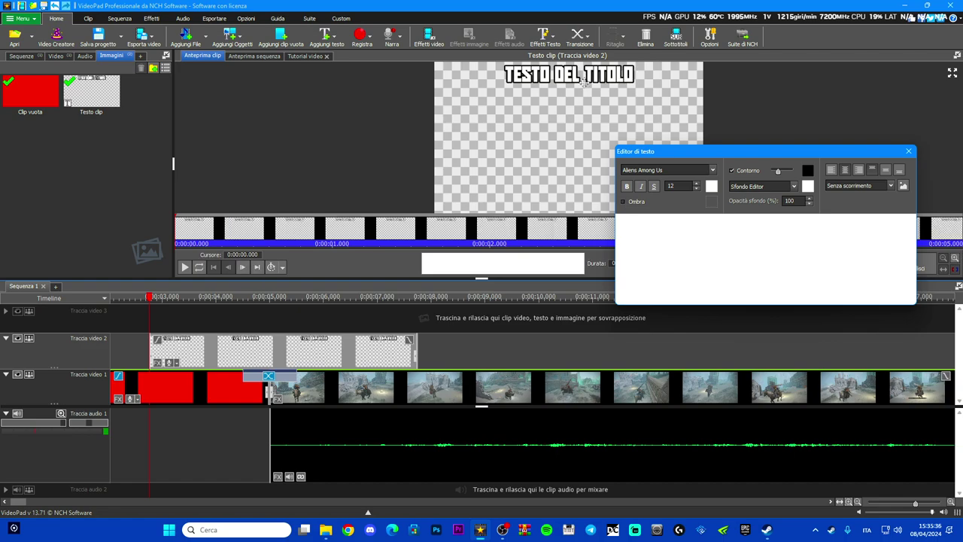
left_click(623, 201)
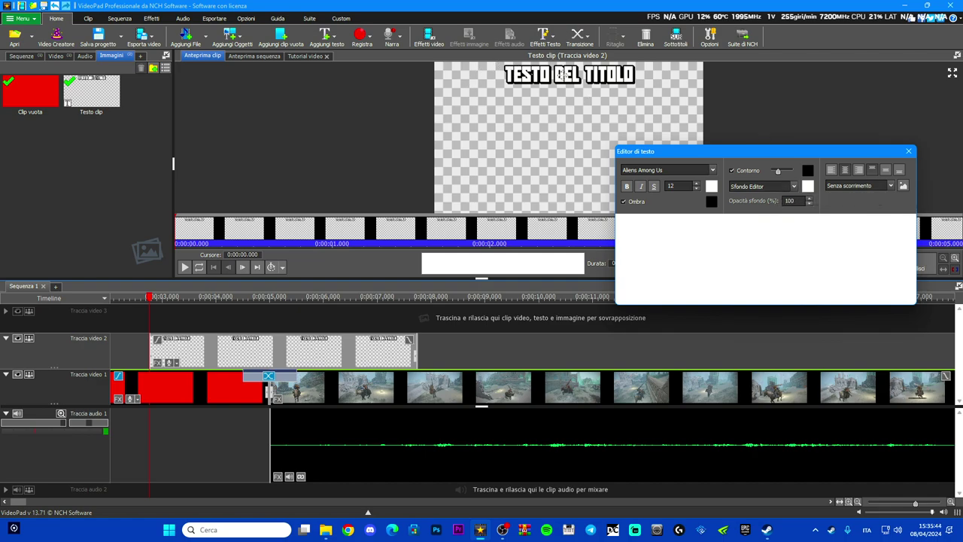
Replace the placeholder title text with "SALVE A TUTTI".
key("ctrl+a")
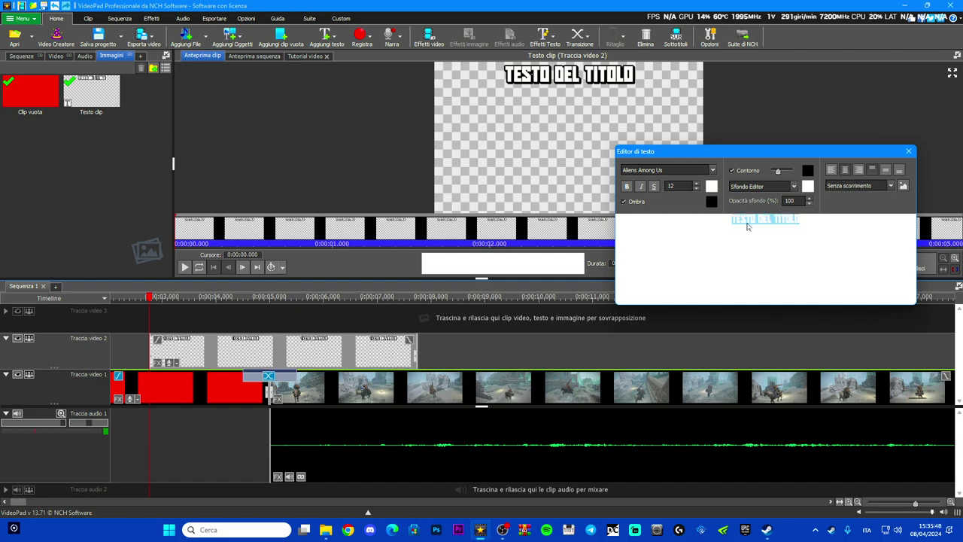
key("BackSpace")
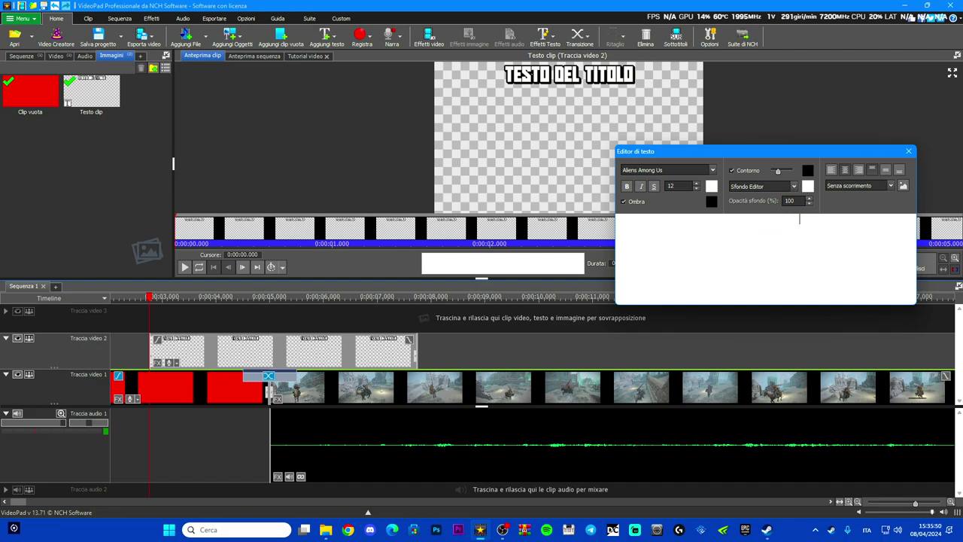
key("ctrl+z")
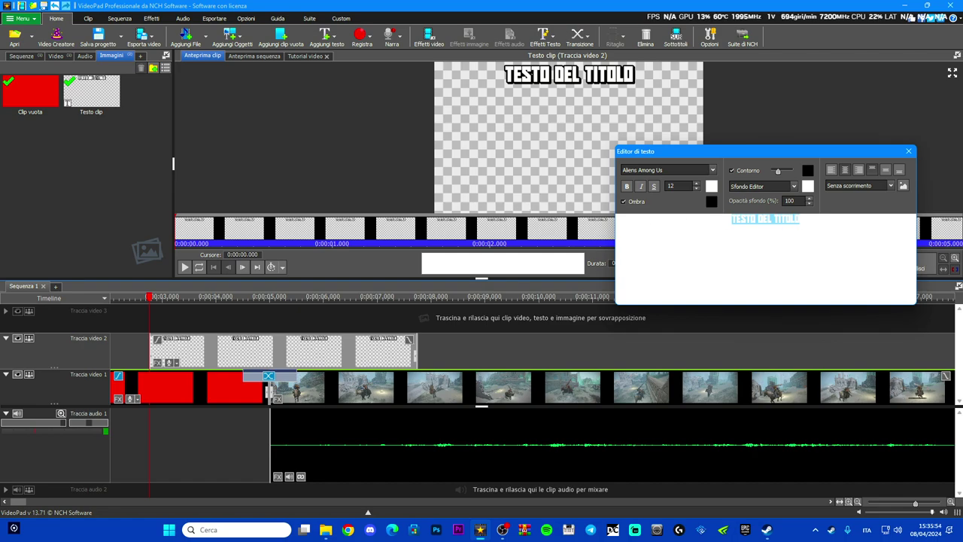
key("BackSpace")
type("SALVE A")
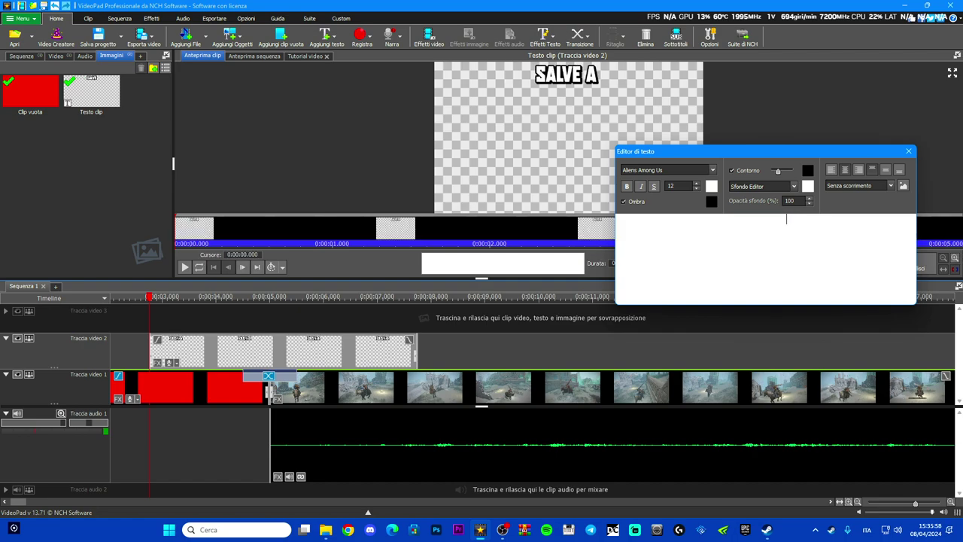
type(" TUTTI")
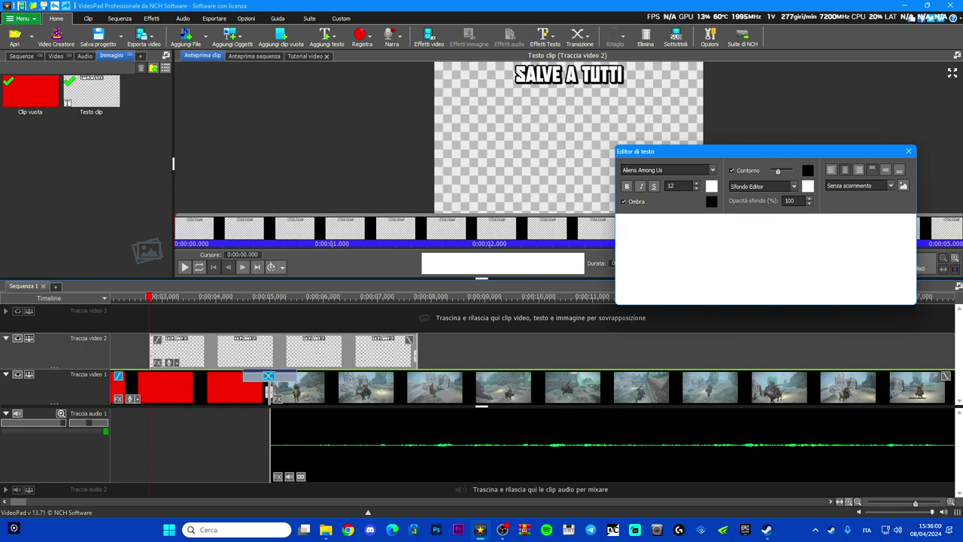
Set the font size of the whole title to 24, close the text editor and move the text to the middle of the frame.
key("ctrl+a")
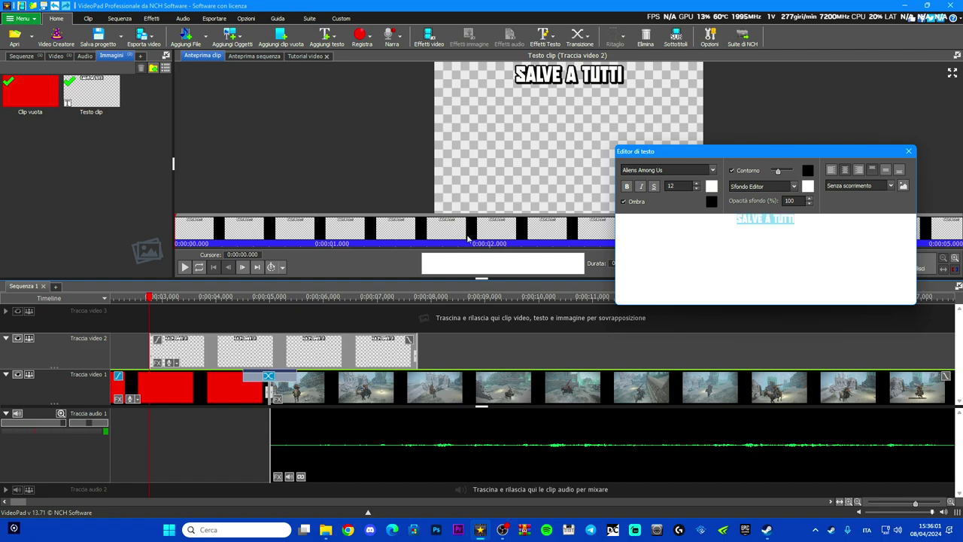
left_click(697, 184)
left_click(697, 184)
left_click(697, 184)
left_click(697, 184)
left_click(697, 185)
left_click(697, 184)
left_click(697, 184)
left_click(697, 184)
left_click(697, 184)
left_click(697, 185)
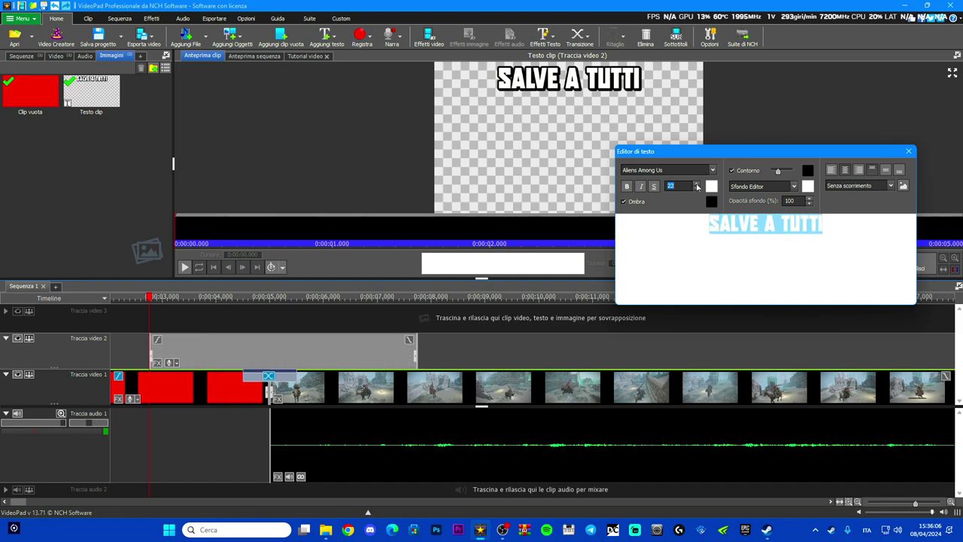
left_click(697, 184)
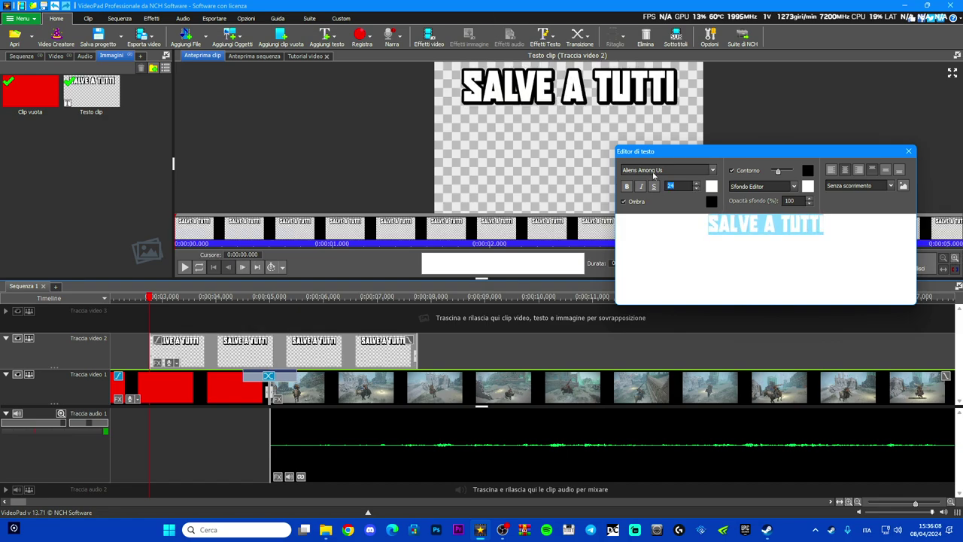
left_click(908, 152)
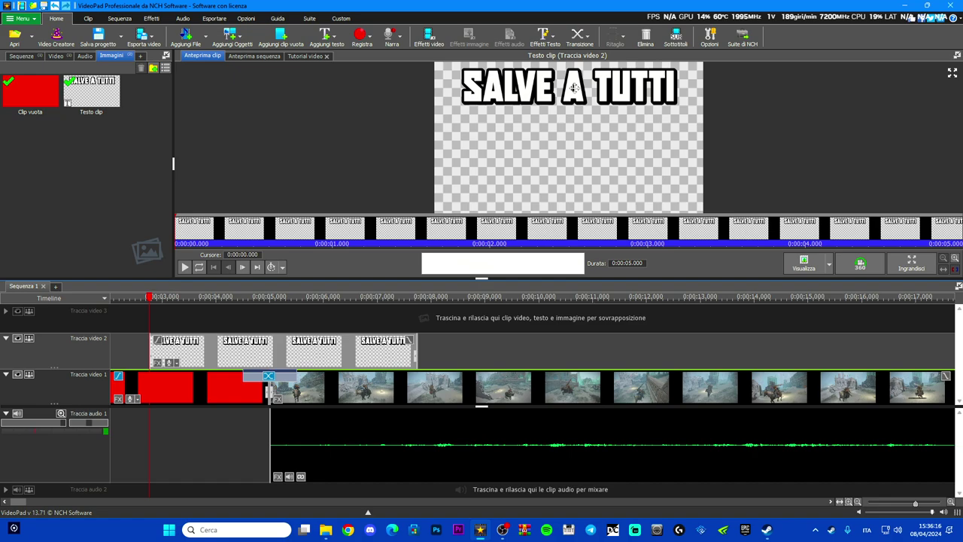
left_click_drag(572, 102, 574, 132)
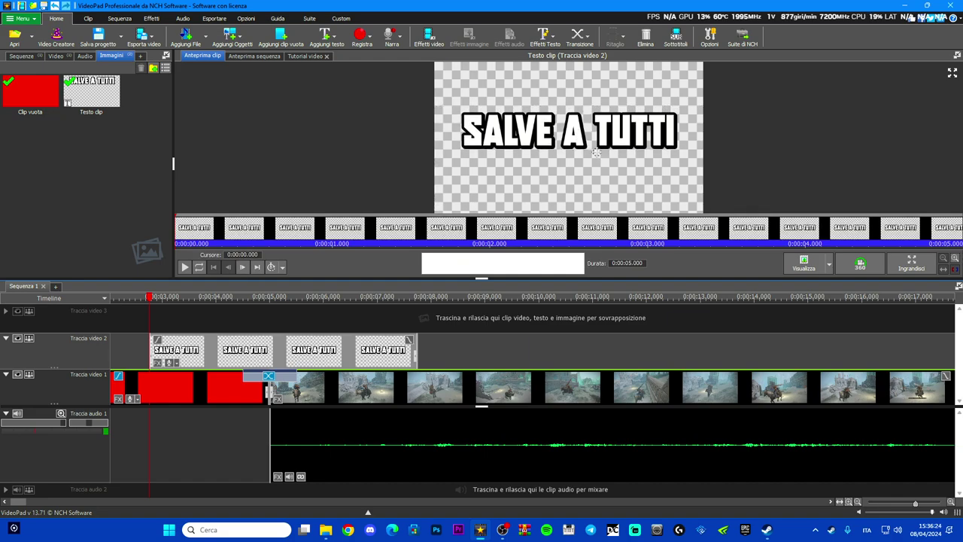
Fit the title clip over the red clip, starting shortly after its beginning and ending at the red clip's end.
left_click_drag(241, 341, 202, 343)
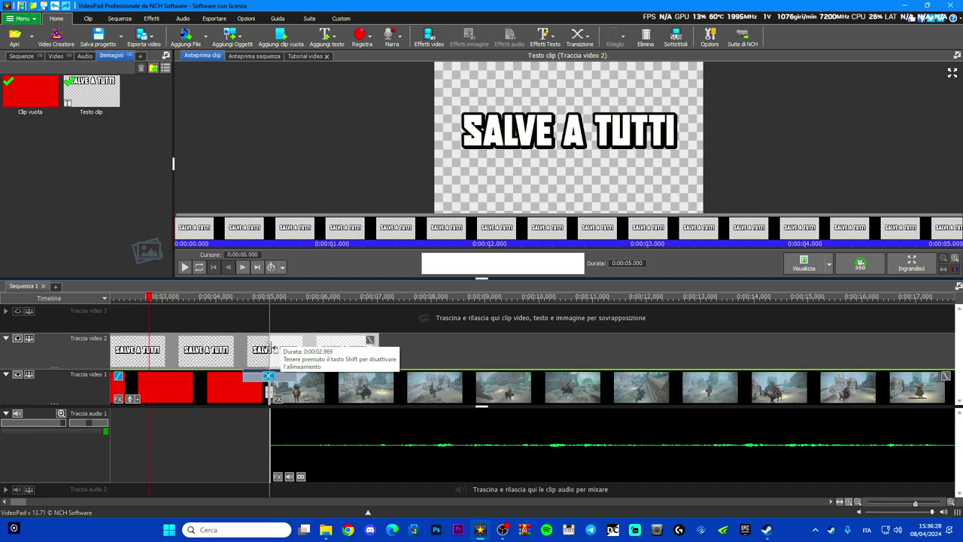
left_click_drag(374, 353, 268, 354)
left_click_drag(151, 300, 28, 307)
left_click_drag(218, 346, 125, 346)
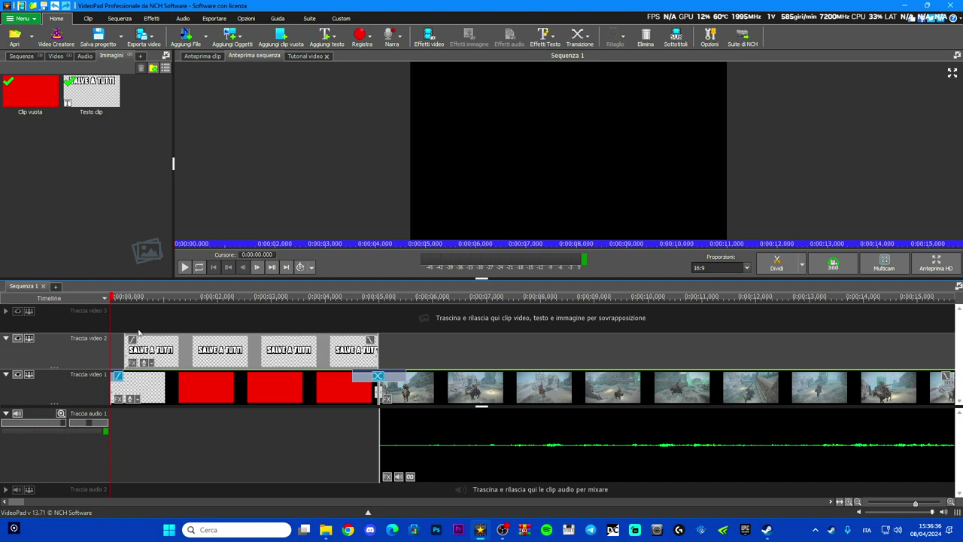
Play back the title over the red clip and shorten the title's end to where the bounce transition begins.
left_click(185, 267)
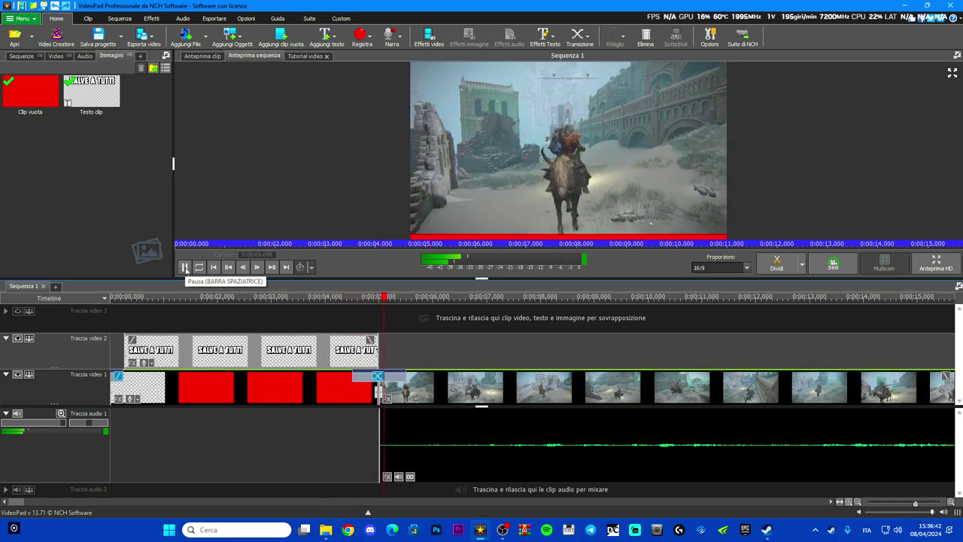
left_click(185, 267)
left_click_drag(377, 351, 354, 351)
Play back the end of the title through the transition and return the playhead to about 4.9 seconds, inside the transition.
left_click_drag(413, 297, 252, 297)
left_click(184, 267)
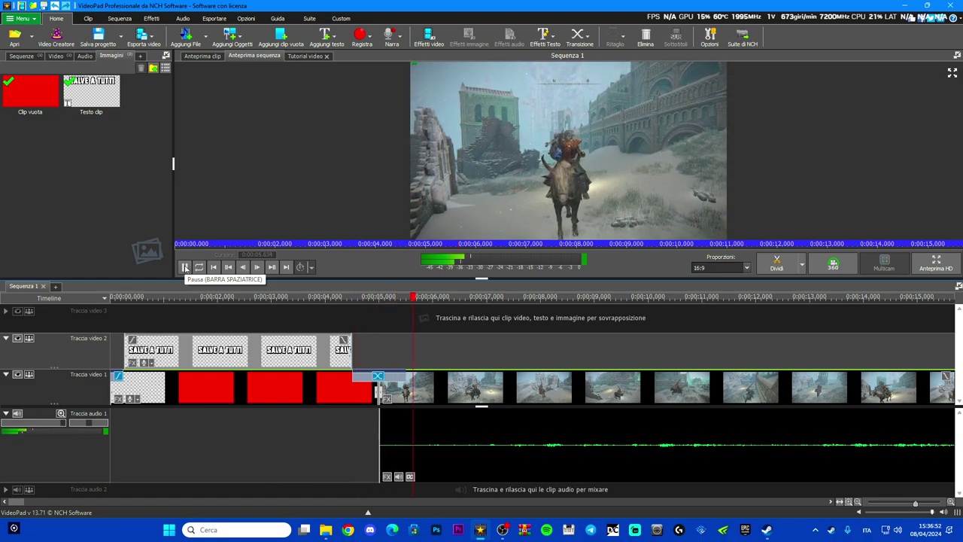
left_click(185, 267)
left_click_drag(447, 301, 373, 310)
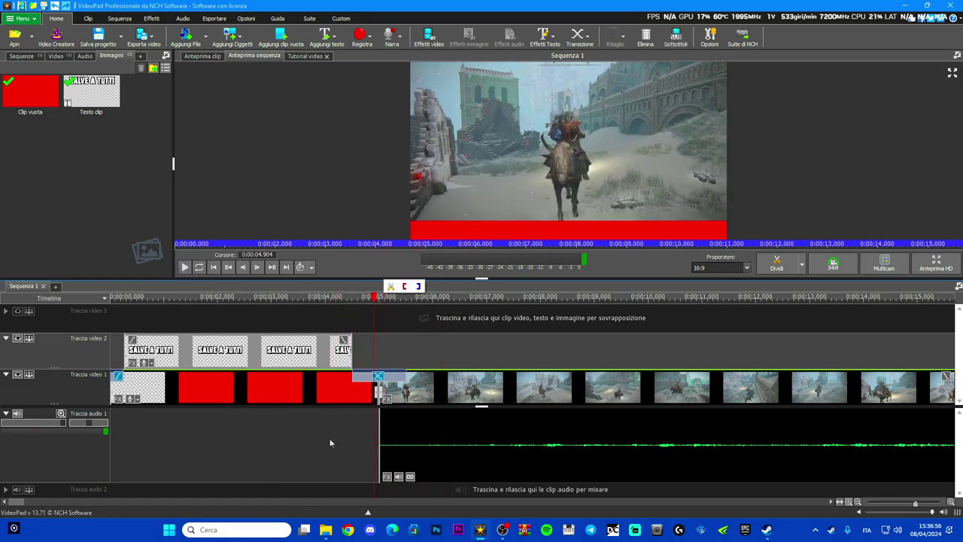
scroll(337, 429, "down", 3)
scroll(335, 411, "down", 4)
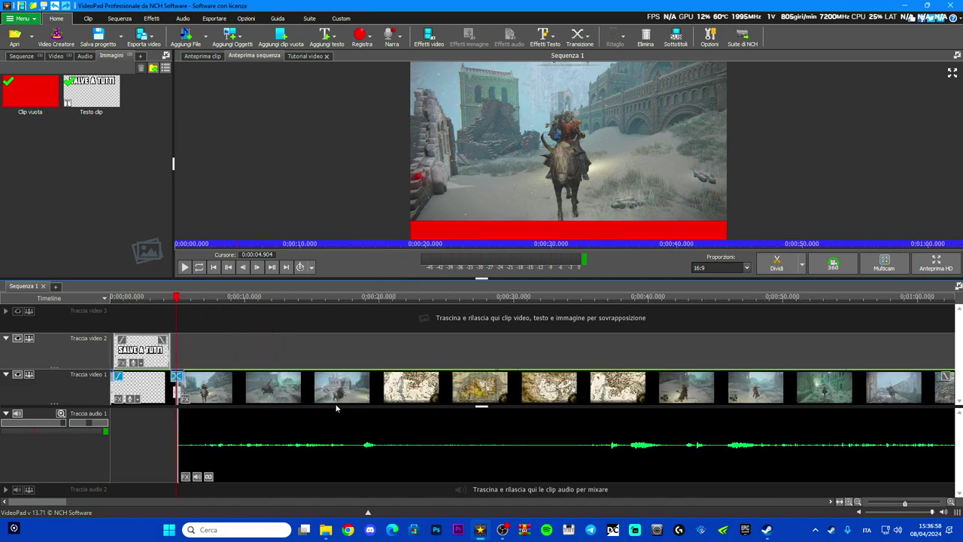
Find the INTRO DEL CANALE YT video with the Windows search, open its folder and import it into the VideoPad project.
mouse_move(178, 311)
left_mouse_down()
mouse_move(97, 307)
mouse_move(165, 310)
left_mouse_up()
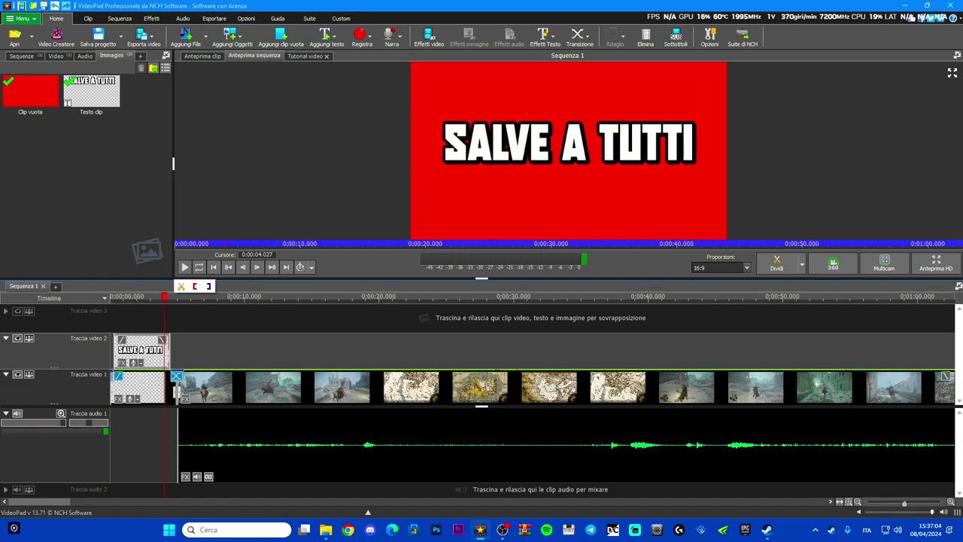
key("super+s")
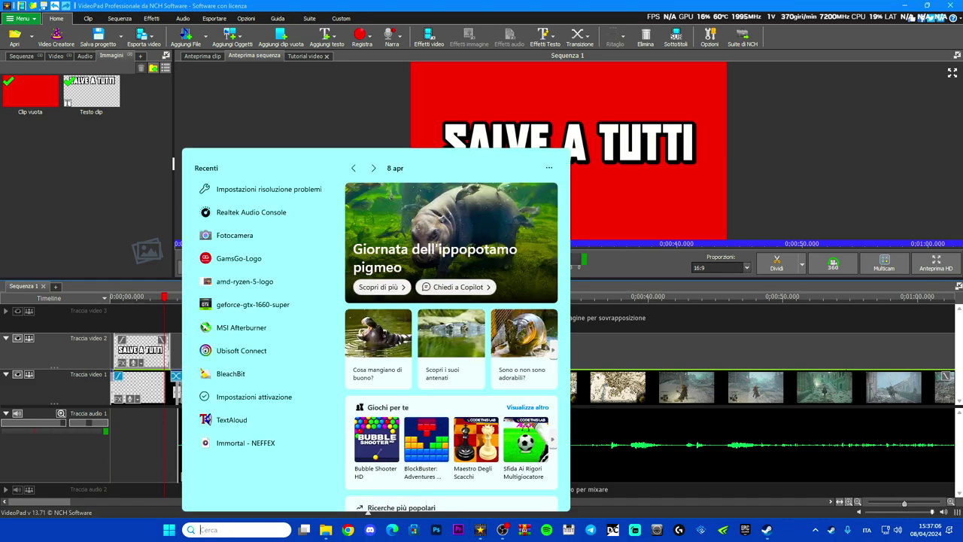
type("INTRO")
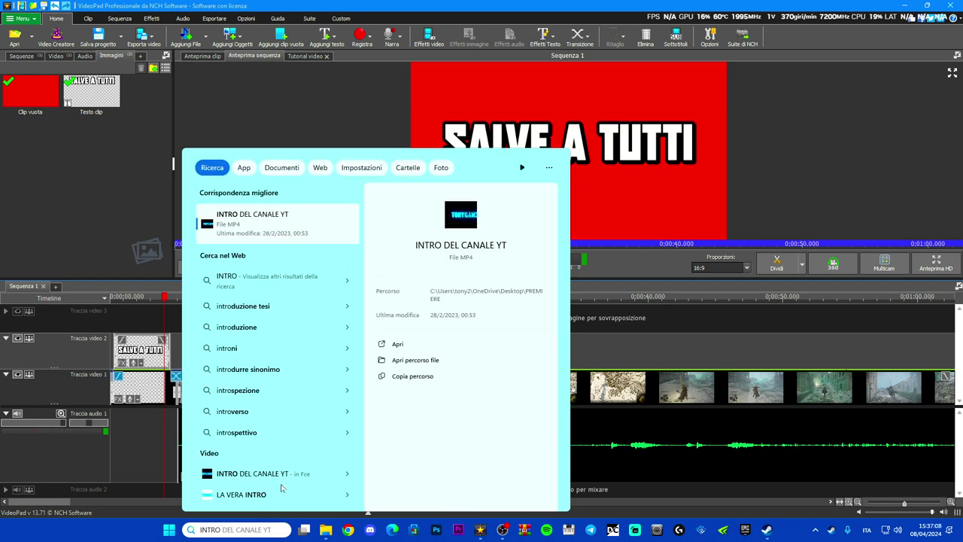
left_click(426, 361)
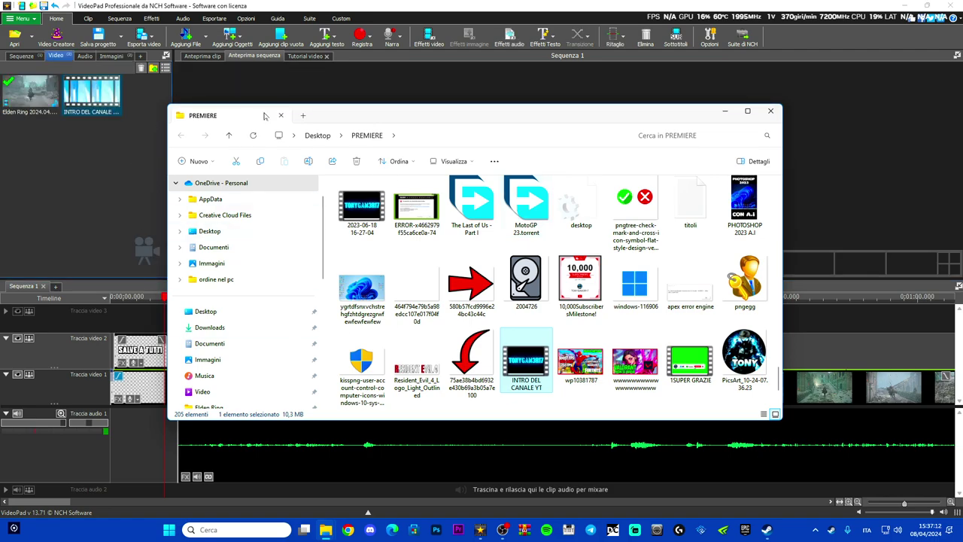
left_click(722, 113)
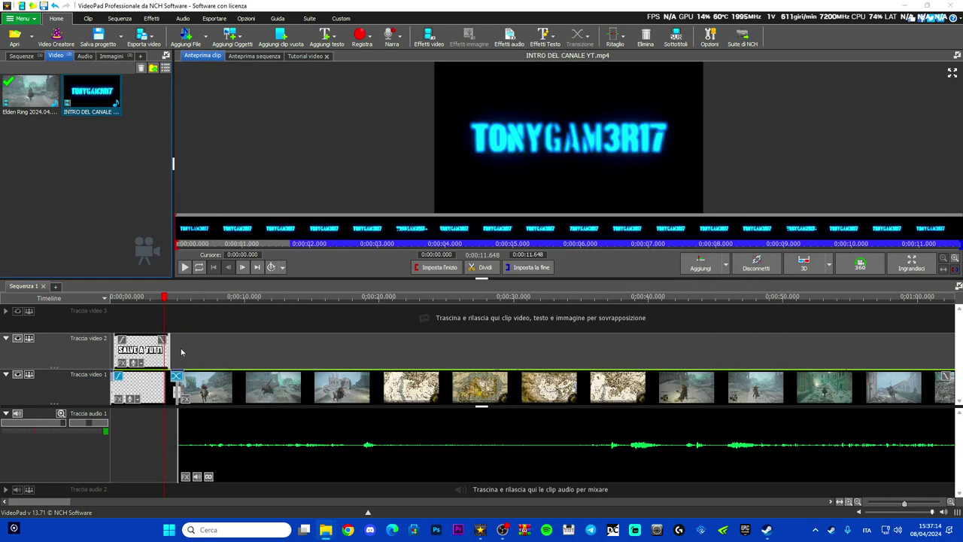
Delete the section of the sequence covering the title and red clips, from just after the start to about 4.5 seconds.
scroll(230, 499, "up", 3)
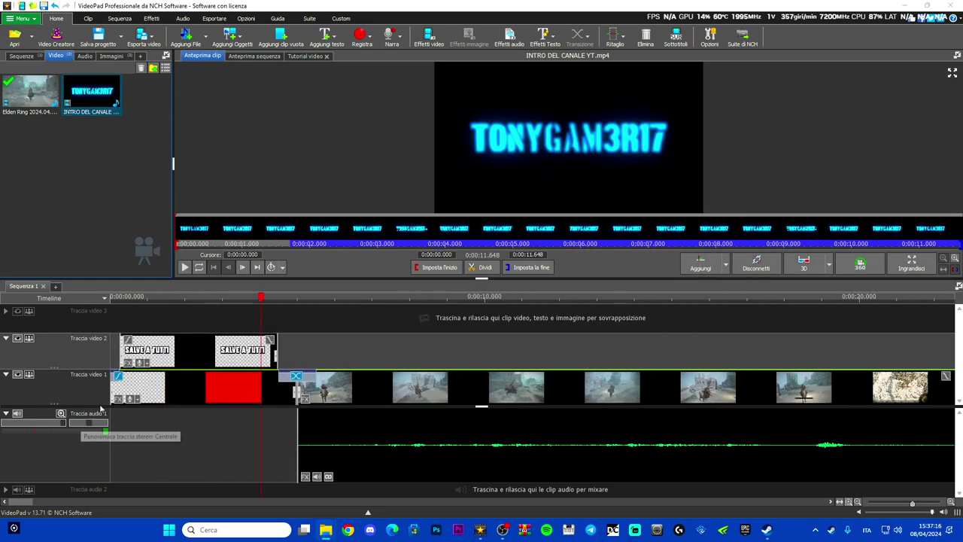
left_click_drag(123, 312, 277, 417)
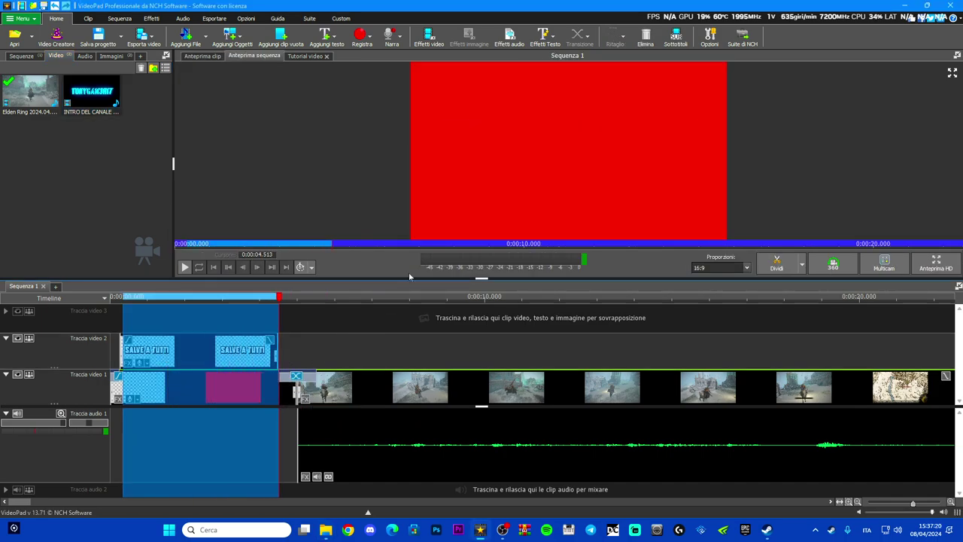
key("Delete")
Remove the leftover title and red clip pieces before the gameplay clip so that it starts the sequence.
left_click_drag(112, 331, 139, 433)
scroll(127, 428, "up", 6)
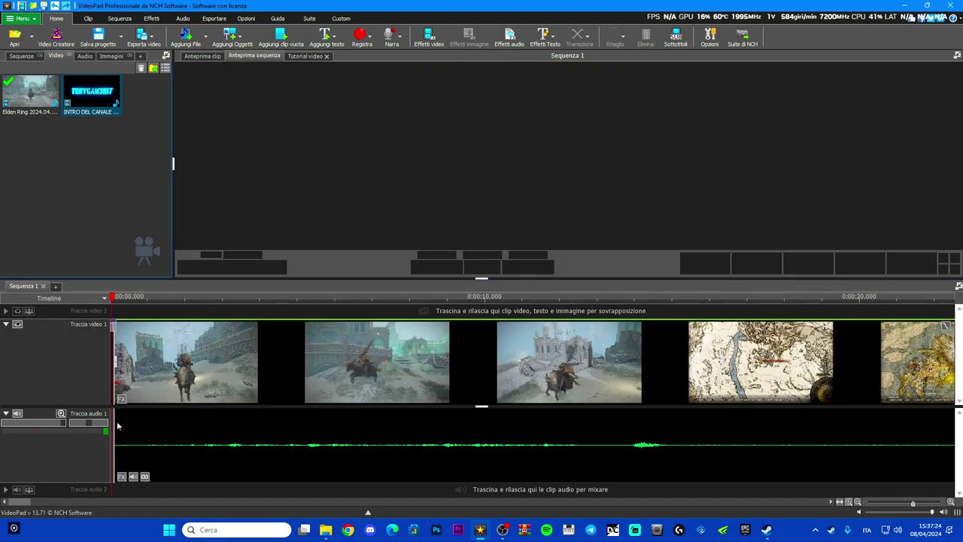
left_click(234, 368)
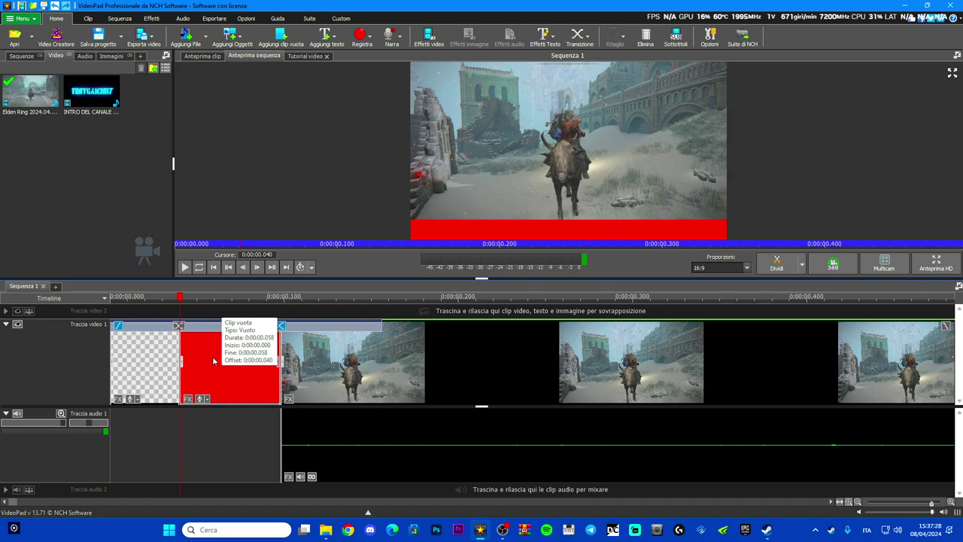
right_click(213, 362)
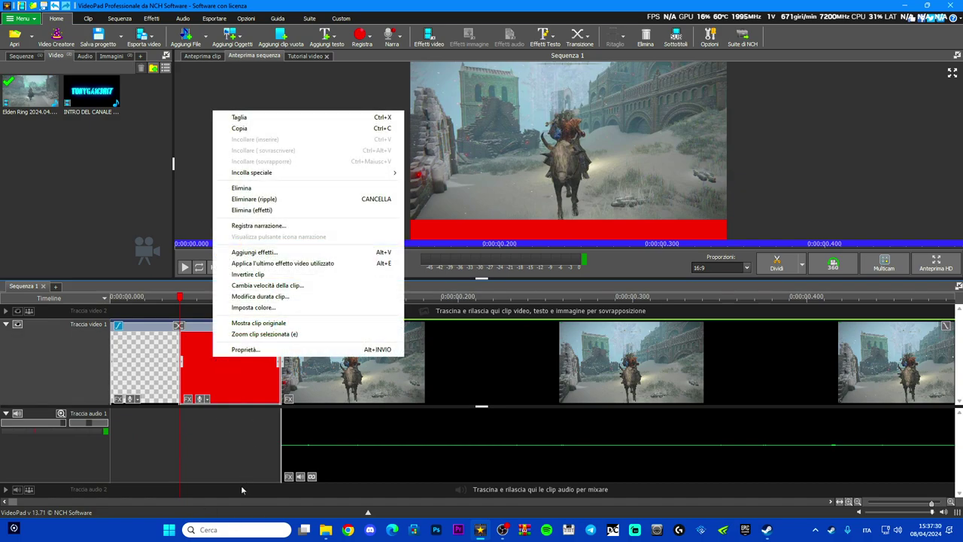
left_click(243, 189)
right_click(148, 365)
left_click(180, 195)
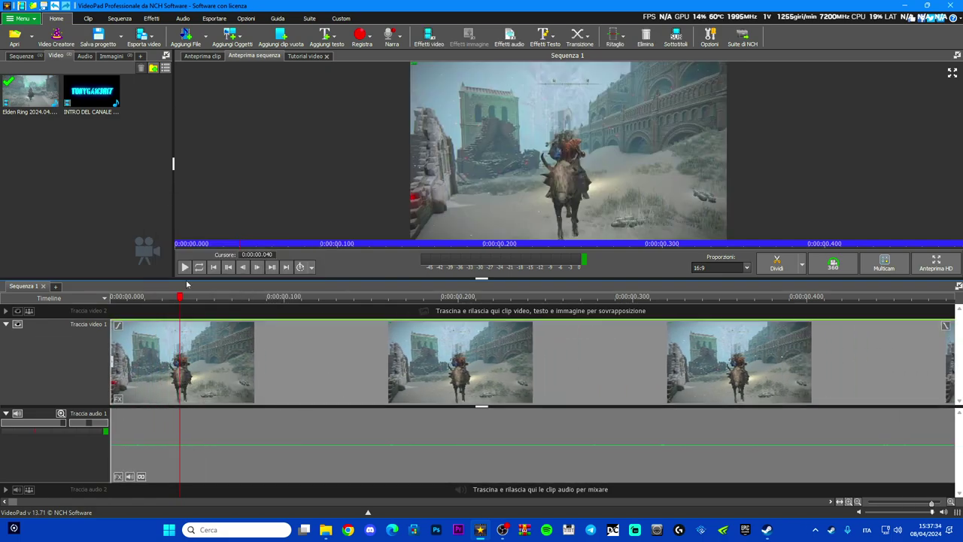
scroll(211, 435, "down", 5)
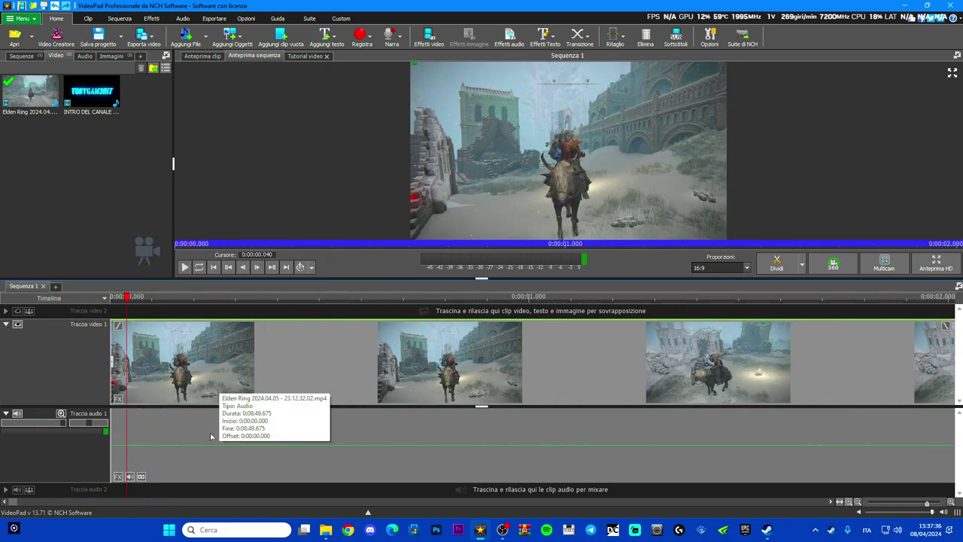
scroll(212, 436, "down", 3)
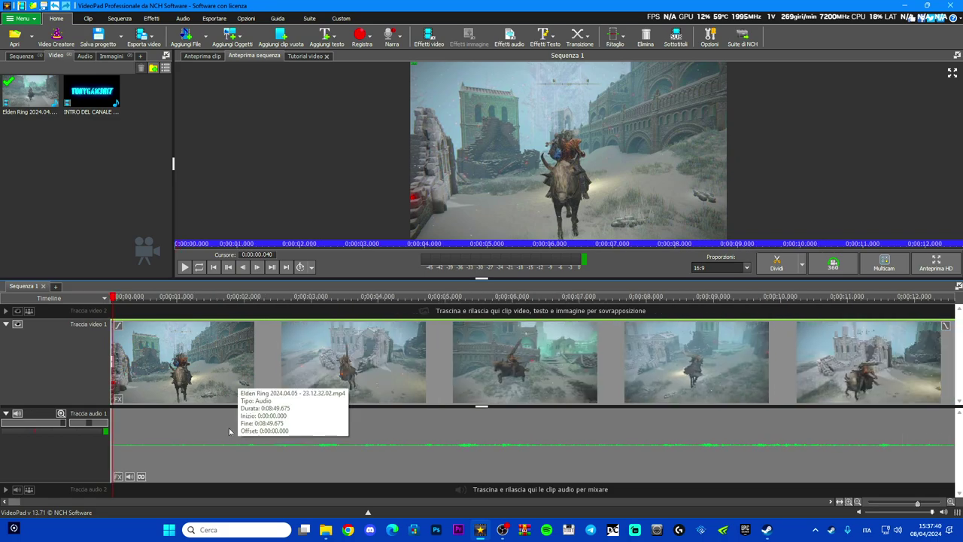
Undo the recent sequence edits until only the gameplay clip remains at the start of the timeline.
key("ctrl+z")
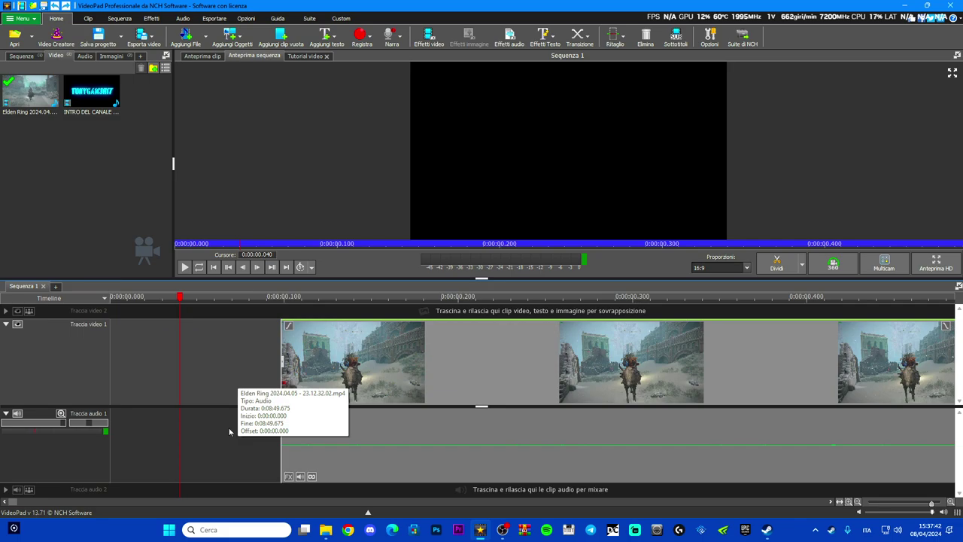
key("ctrl+z")
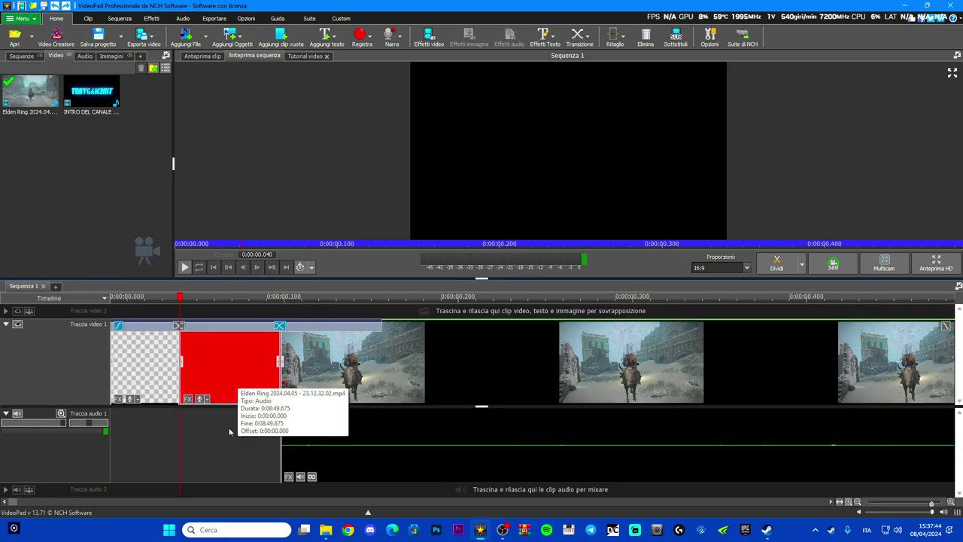
key("ctrl+z")
key("ctrl+z")
key("ctrl+z")
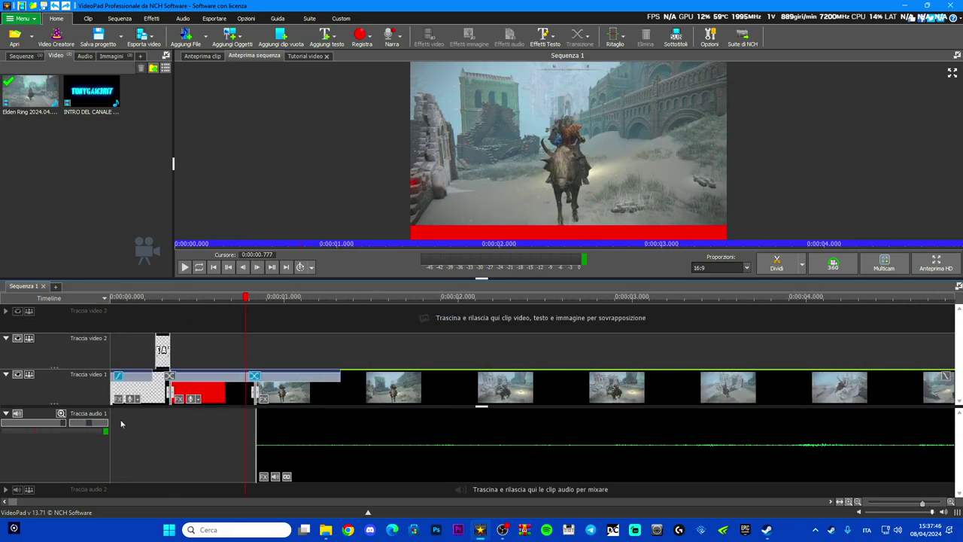
key("ctrl+z")
key("ctrl+z")
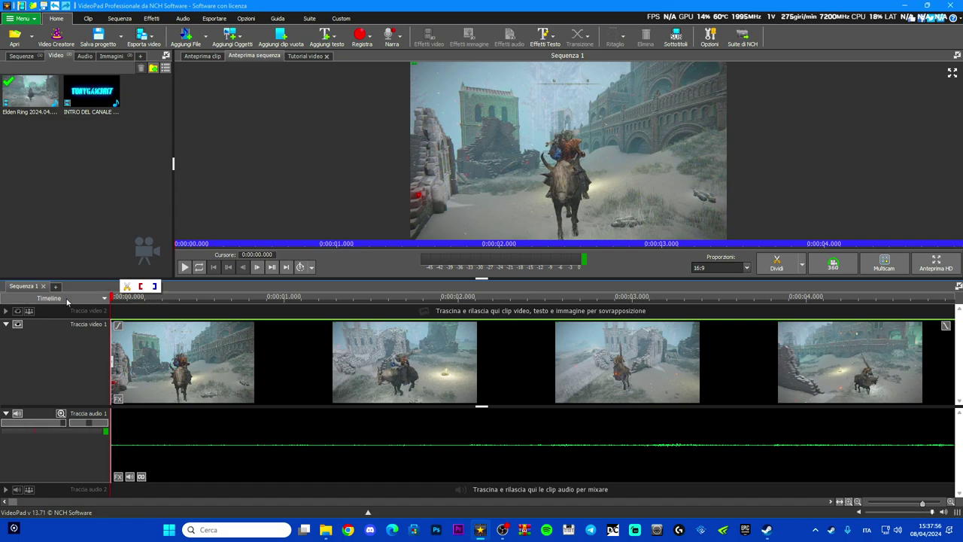
Shift the gameplay clip to make room, place the intro video at the start of video track 1 and join the gameplay directly after it.
scroll(260, 501, "down", 5)
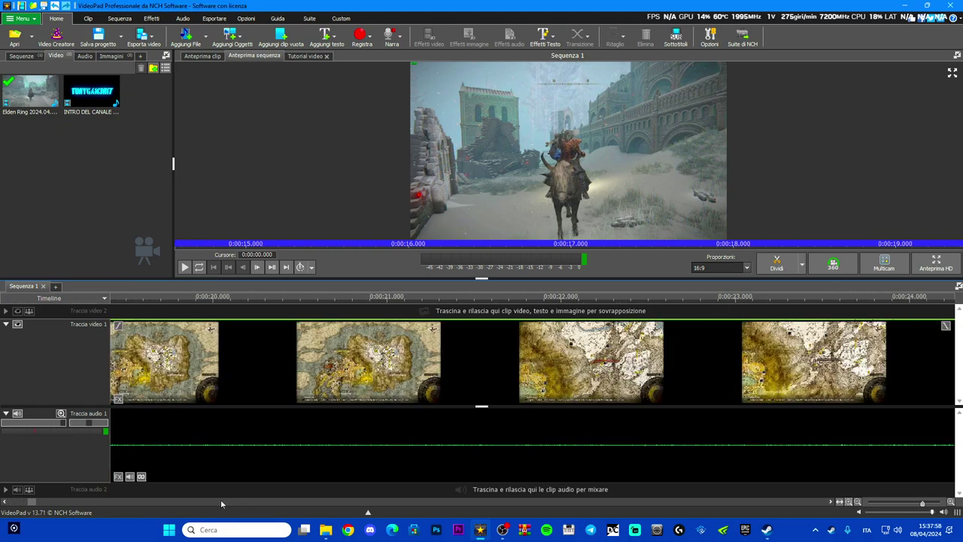
scroll(163, 395, "down", 4)
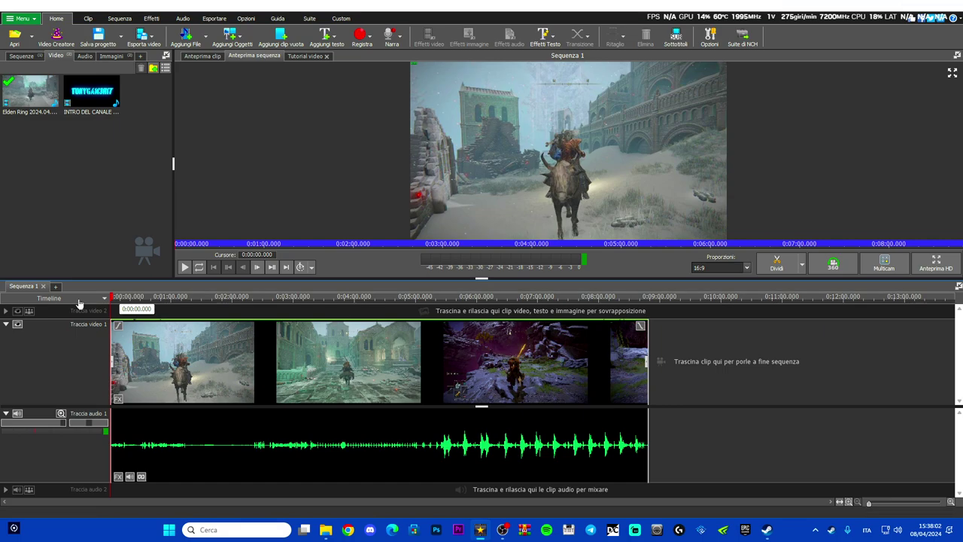
scroll(93, 371, "up", 3)
scroll(86, 380, "down", 4)
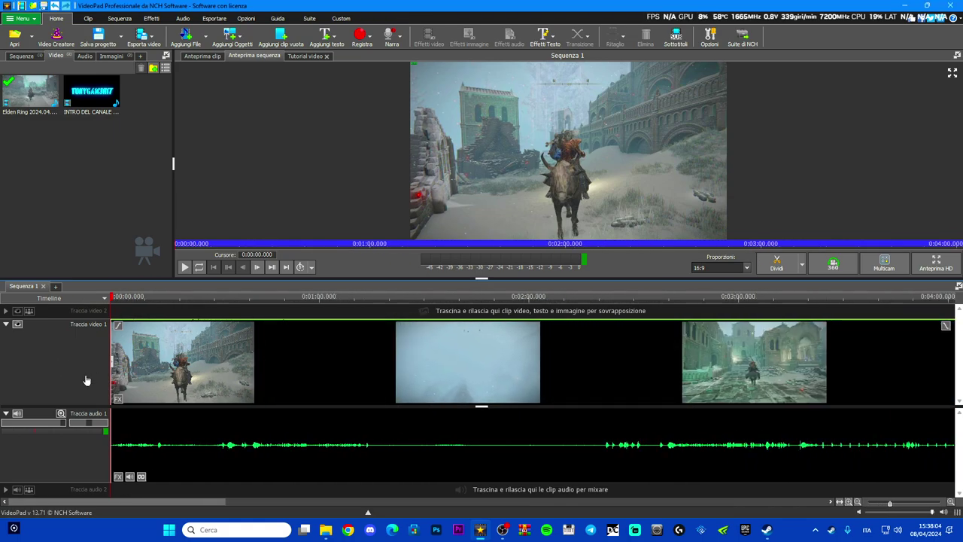
left_click_drag(152, 360, 221, 357)
left_click_drag(91, 94, 66, 367)
scroll(65, 367, "up", 4)
left_click_drag(582, 366, 291, 367)
scroll(22, 361, "up", 5)
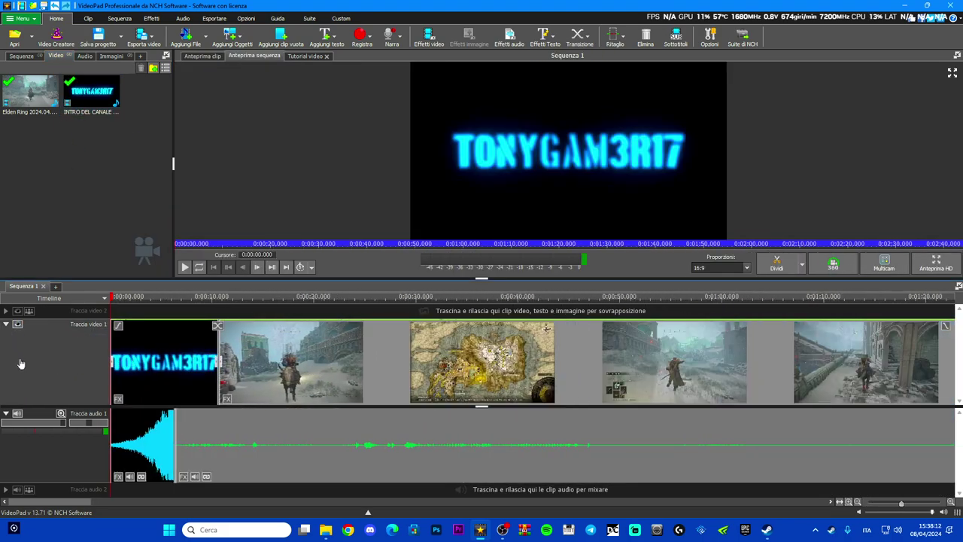
Add a fade-in with the proposed duration to the start of the intro clip and play back its opening seconds.
left_click(120, 325)
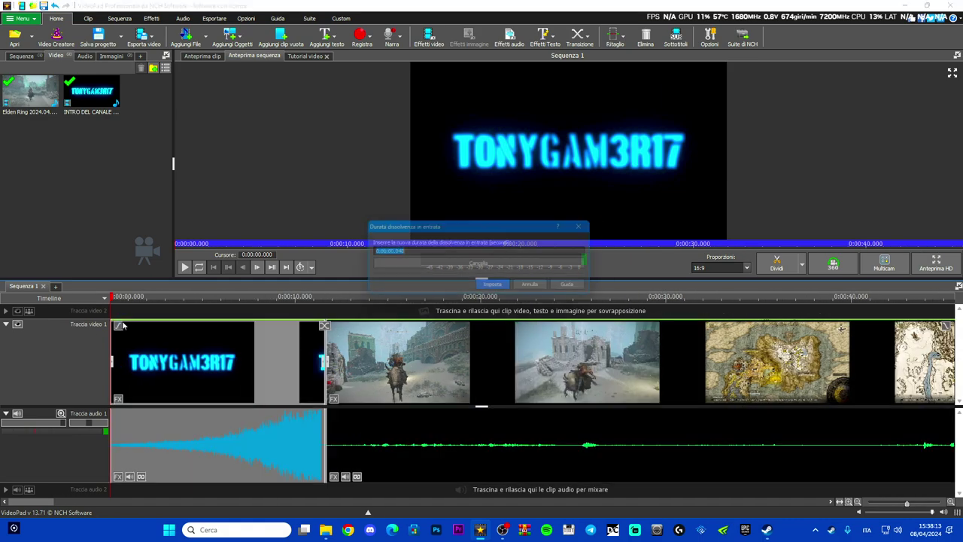
left_click(497, 288)
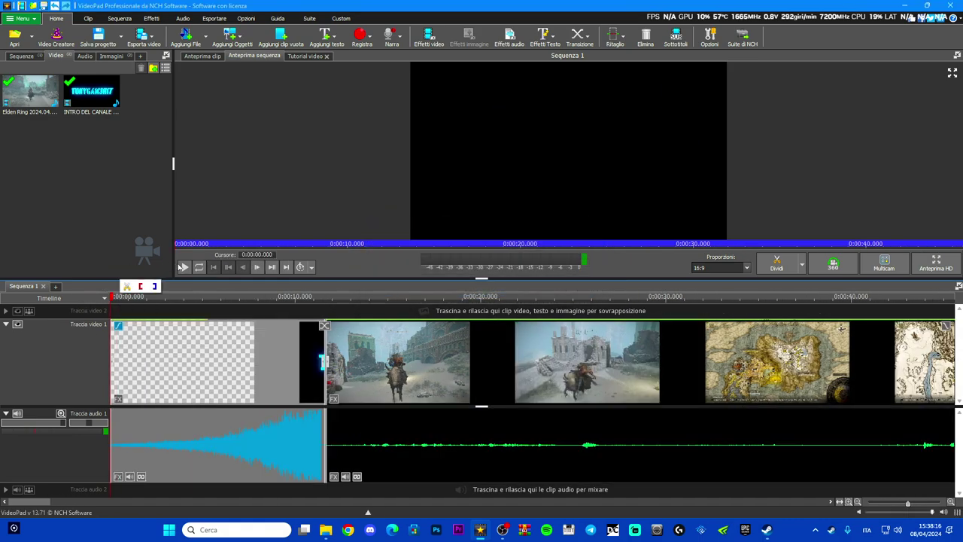
left_click(182, 267)
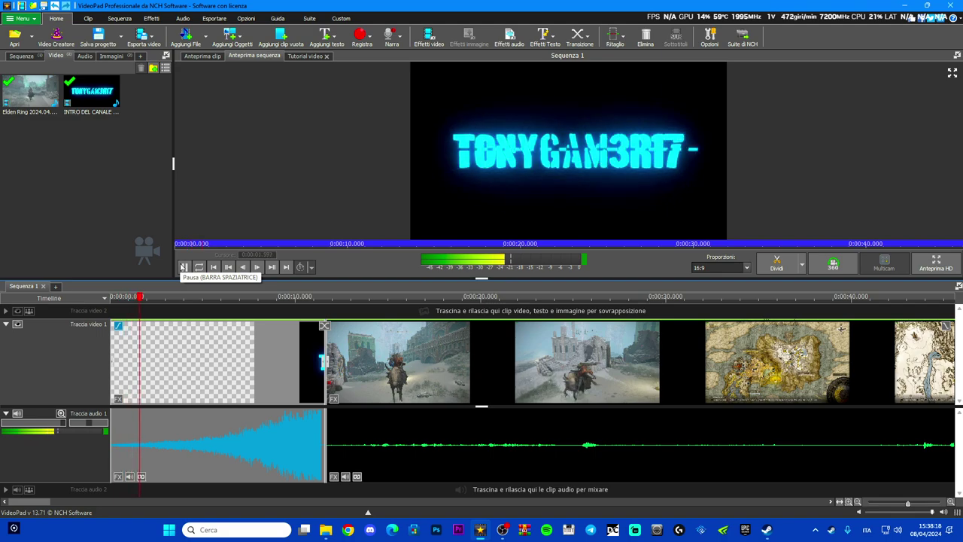
left_click(182, 267)
mouse_move(158, 301)
left_mouse_down()
mouse_move(181, 301)
mouse_move(160, 316)
left_mouse_up()
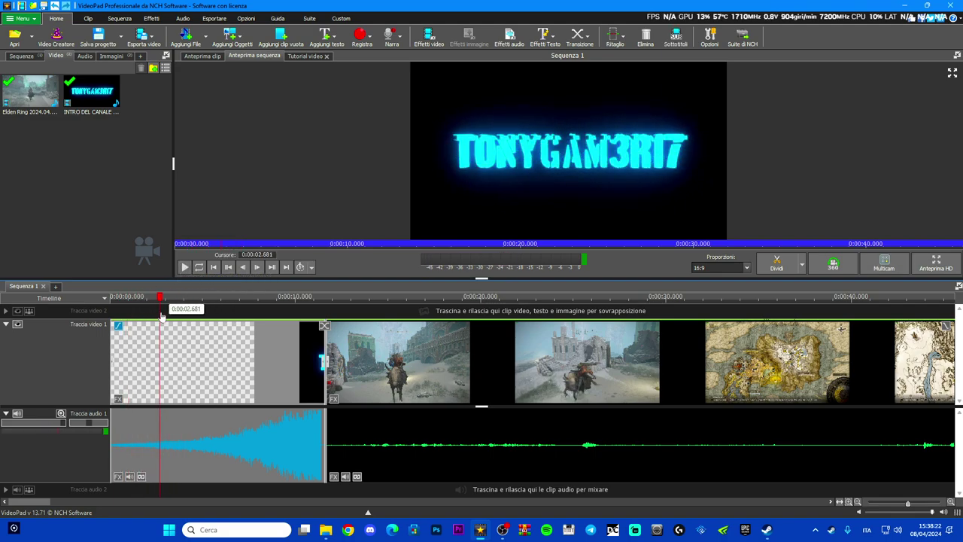
Switch to OBS, lower the volume of the output audio capture and return to VideoPad.
left_click(503, 530)
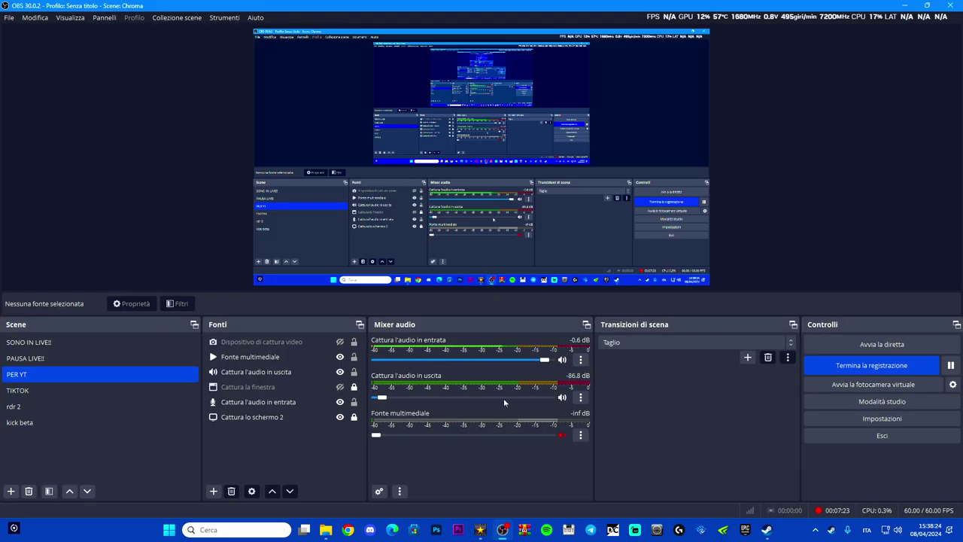
left_click(903, 4)
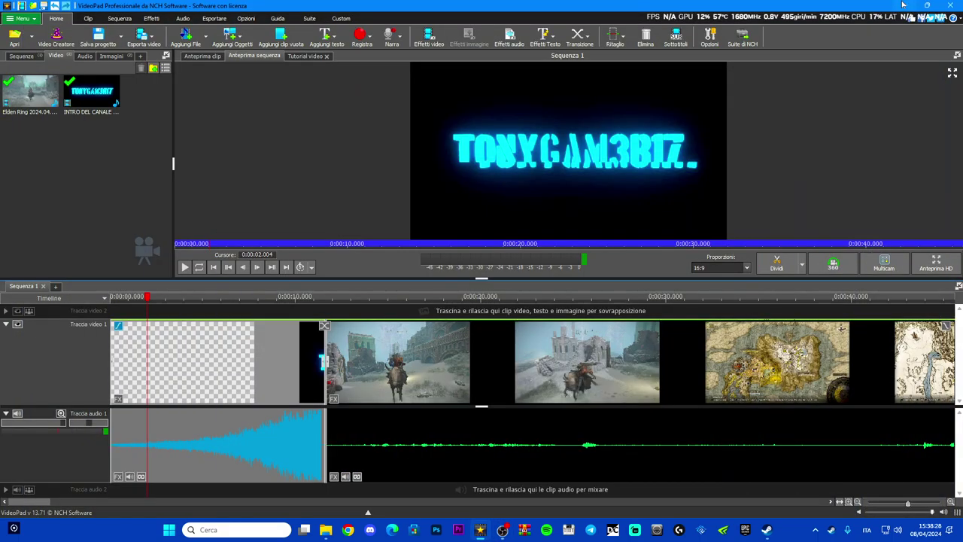
left_click(506, 530)
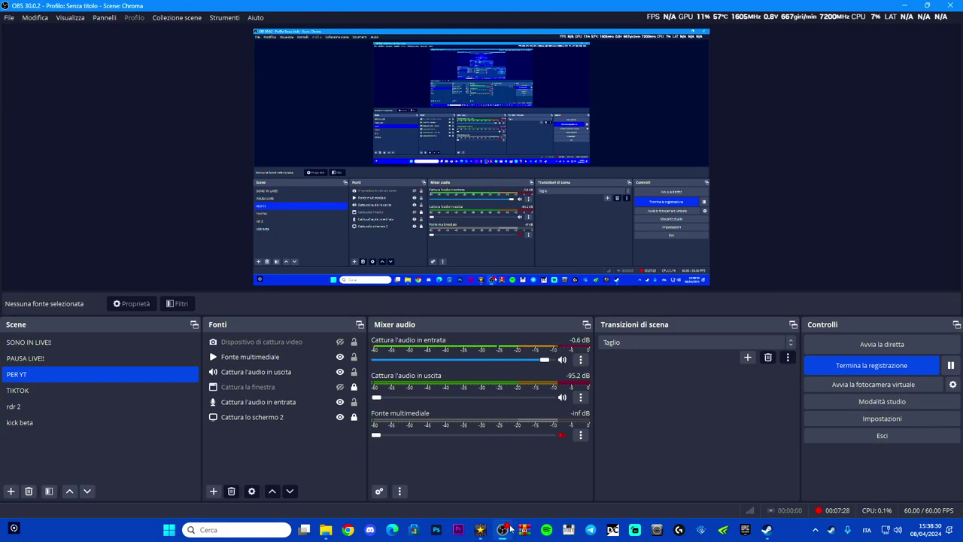
left_click(505, 530)
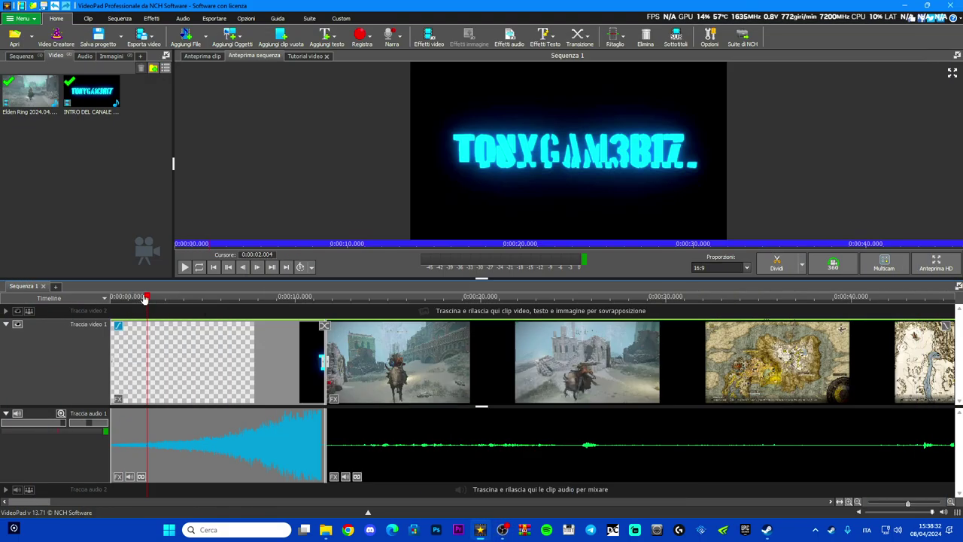
Play back the first seconds of the intro clip from the start of the sequence.
left_click_drag(146, 298, 113, 298)
left_click(184, 267)
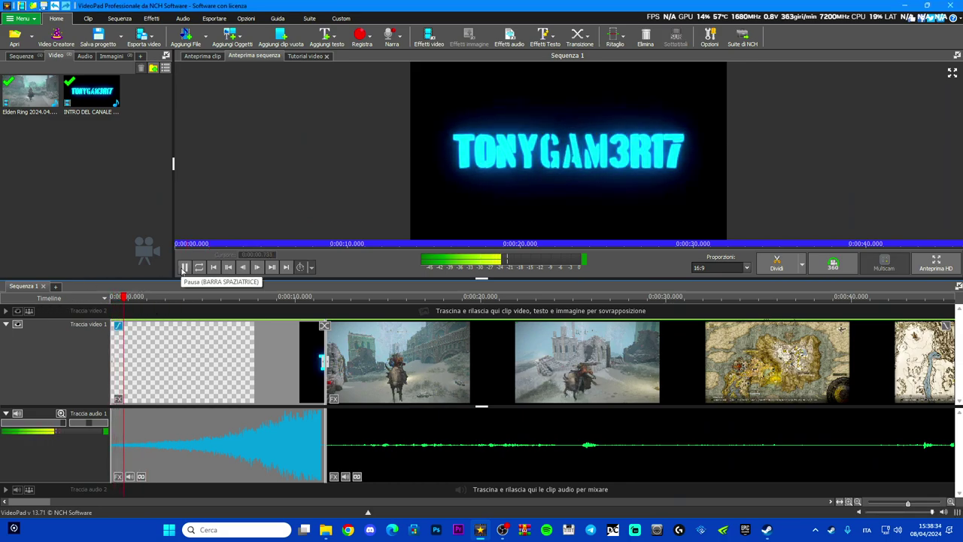
left_click(183, 267)
Apply the "Dissolvenza in uscita a sini..." transition, 1.000 s long, between the intro and gameplay clips, using freeze frames instead of moving the clip.
left_click_drag(137, 298, 324, 297)
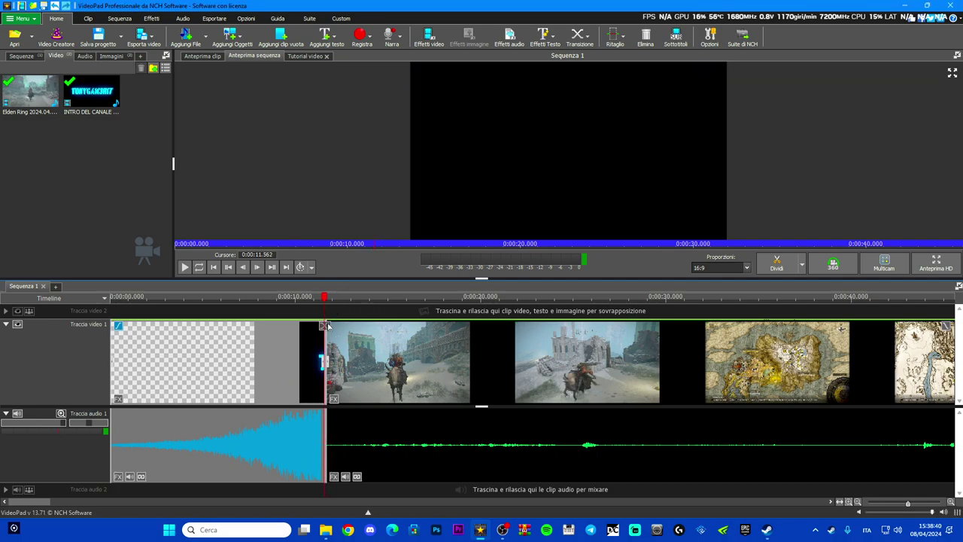
left_click(327, 325)
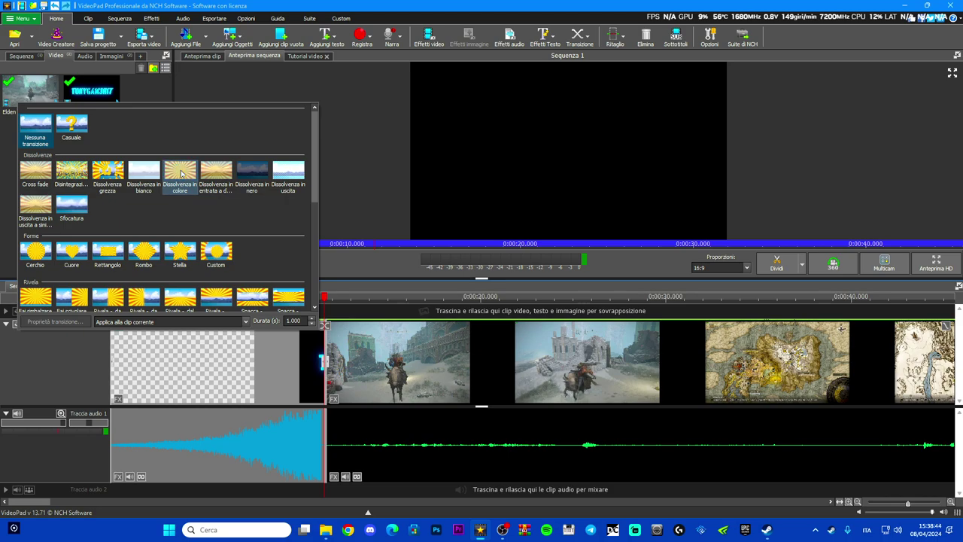
left_click(36, 203)
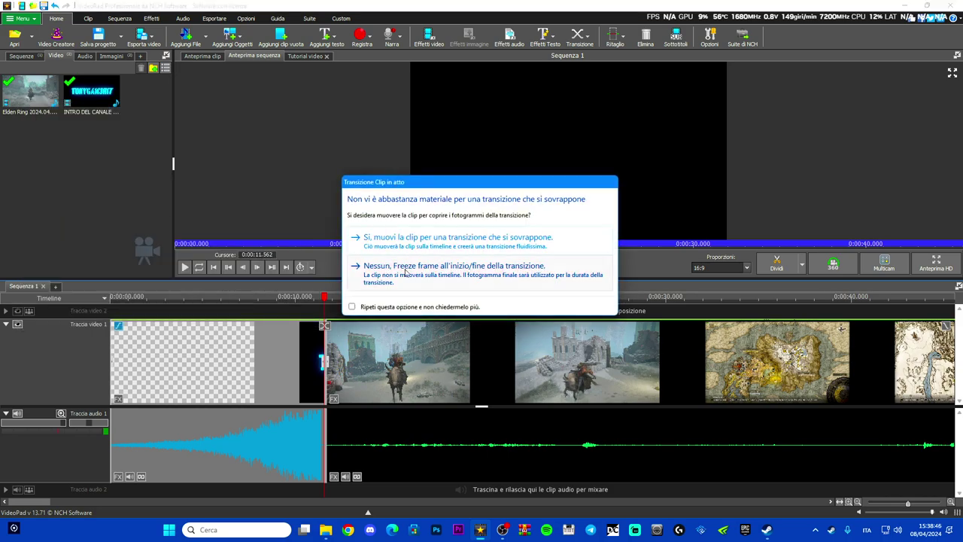
left_click(454, 266)
Play back the transition from about 10.9 seconds and stop in the gameplay clip.
left_click(313, 301)
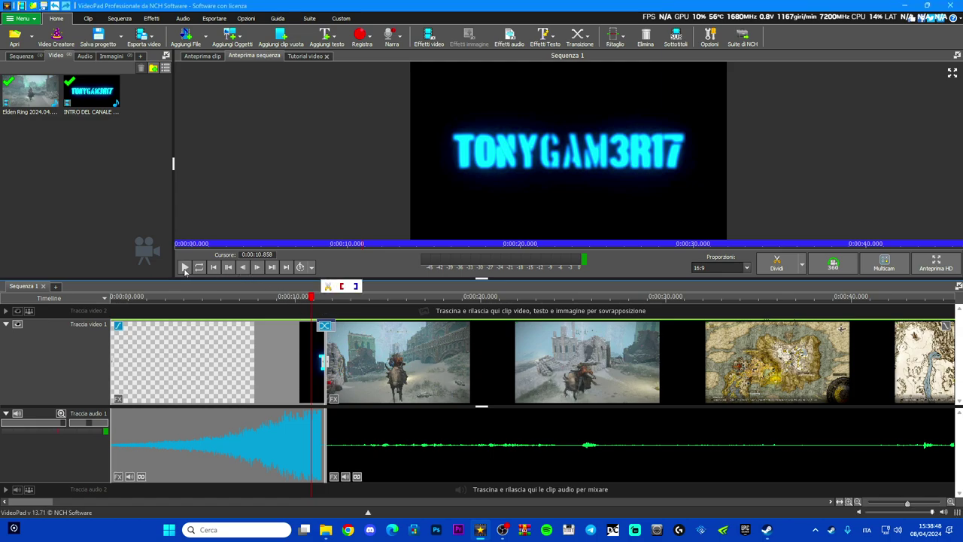
left_click(184, 267)
left_click(184, 267)
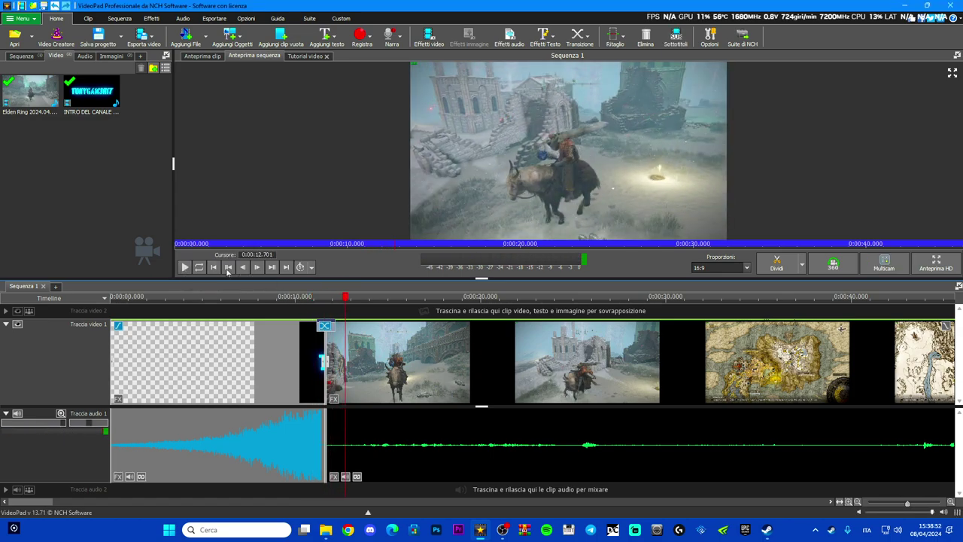
Split the gameplay clip on the first video track at 0:00:25.154.
mouse_move(344, 301)
left_mouse_down()
mouse_move(316, 303)
mouse_move(359, 313)
left_mouse_up()
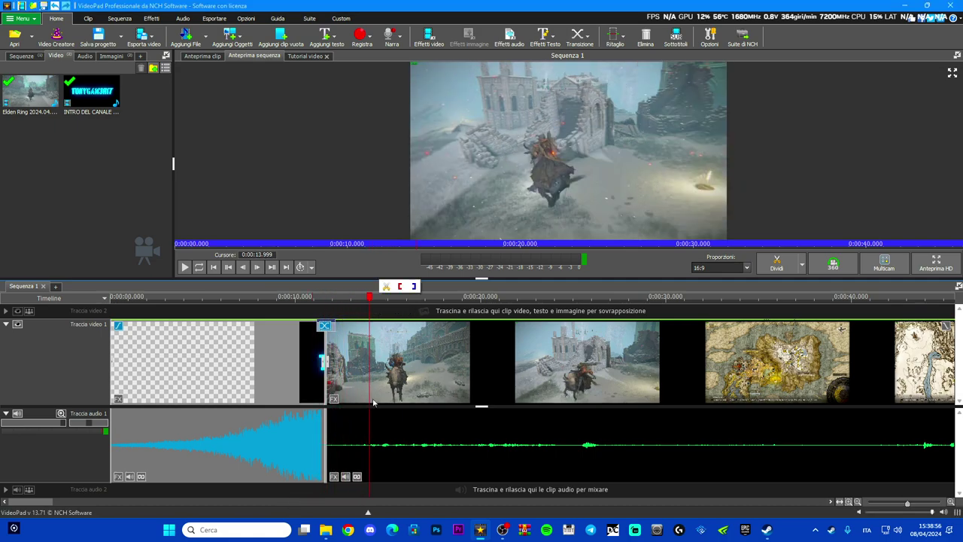
scroll(316, 376, "down", 3)
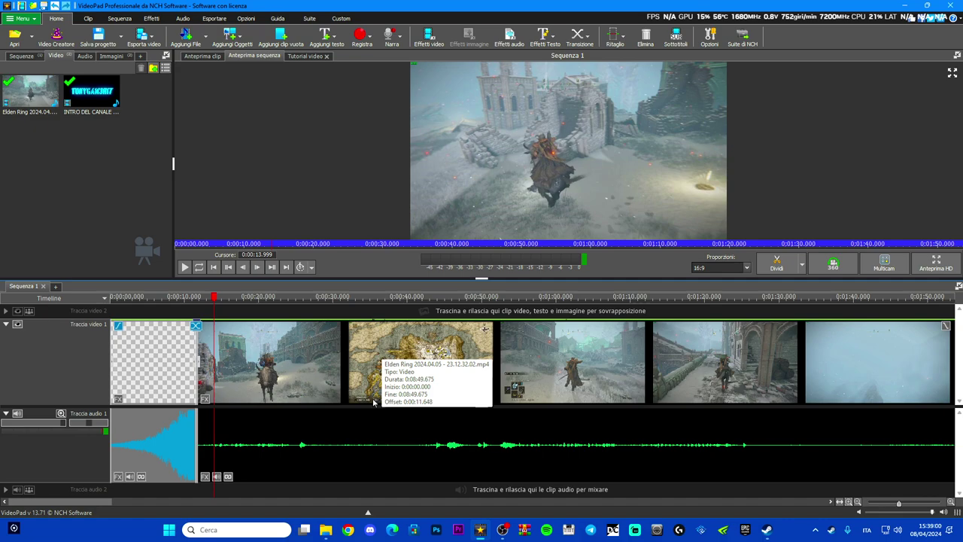
scroll(155, 389, "up", 4)
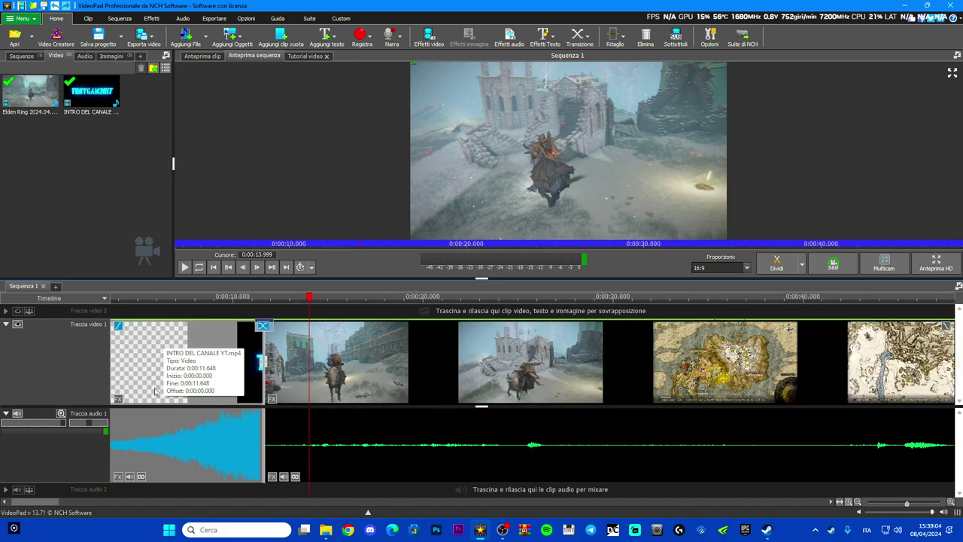
left_click_drag(304, 304, 521, 262)
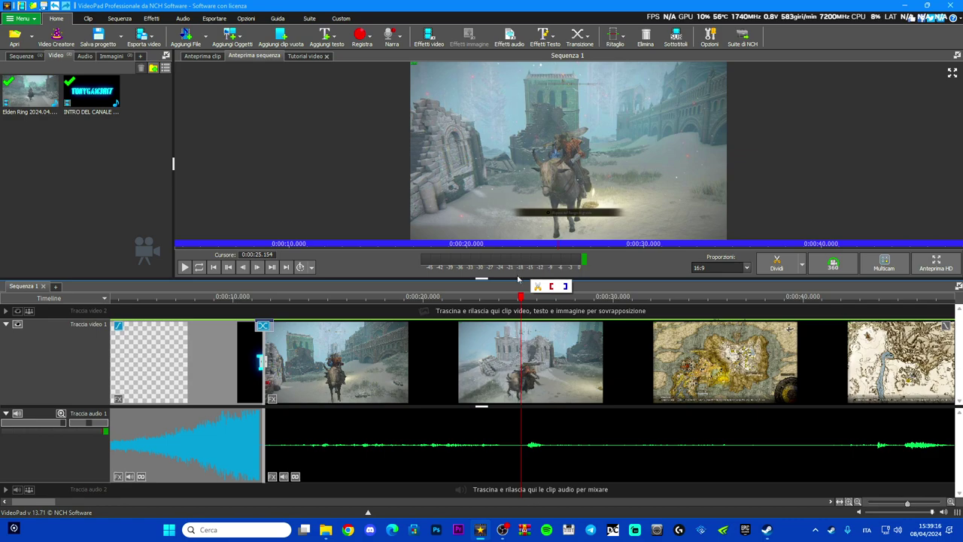
key("ctrl+t")
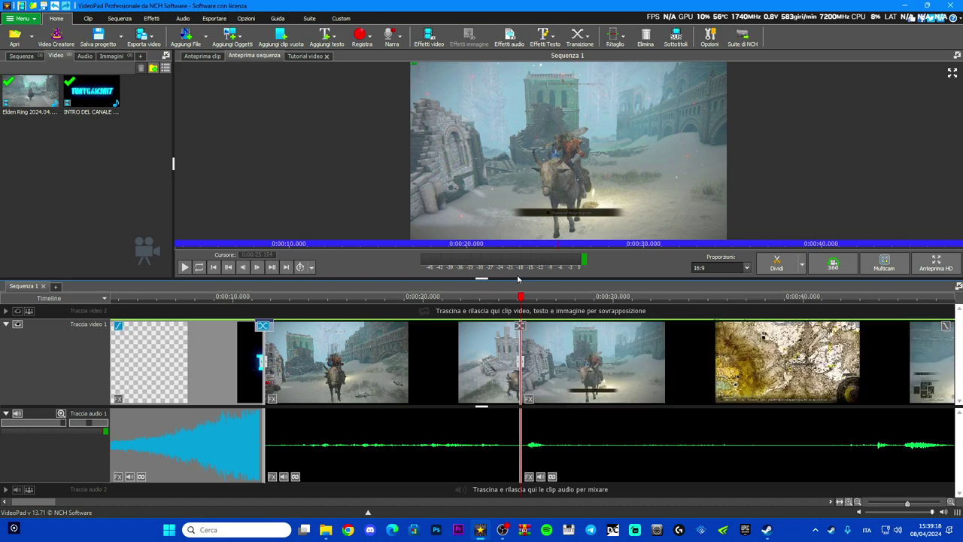
Delete the gameplay segment between the intro and the cut, and move the remaining gameplay clip up against the intro.
left_click(467, 359)
right_click(454, 357)
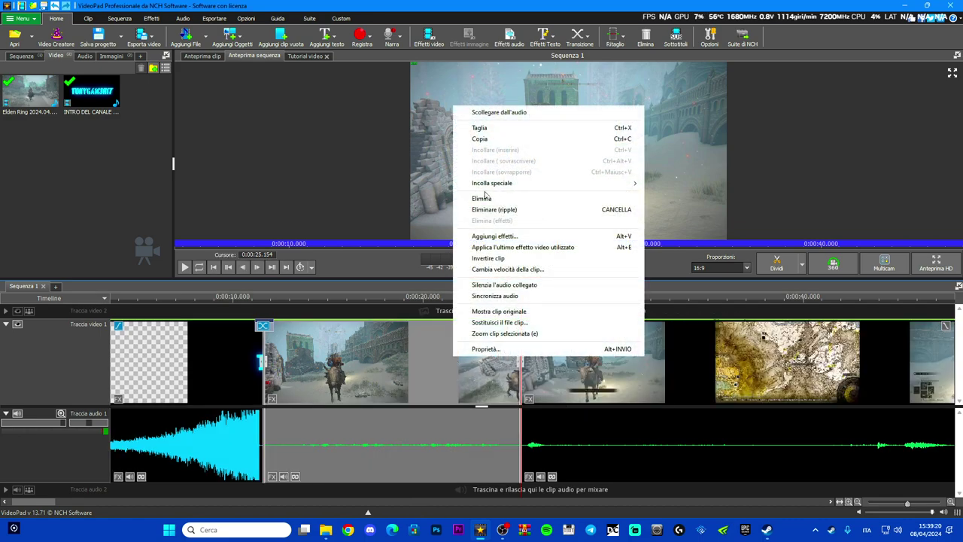
left_click(482, 198)
left_click(535, 326)
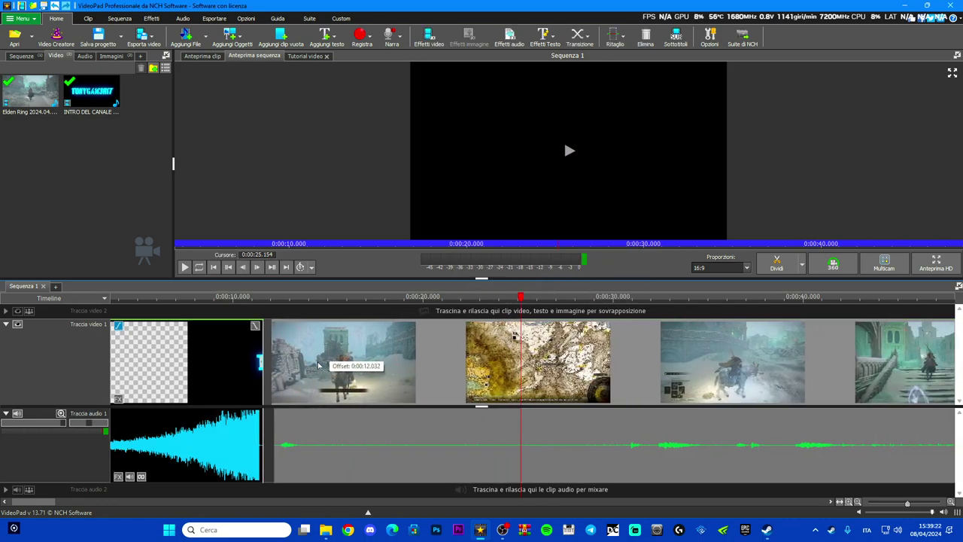
Apply the "Dissolvenza in entrata a d..." transition, 1.000 s long, between the intro and gameplay clips, using freeze frames instead of moving the clip.
left_click(262, 353)
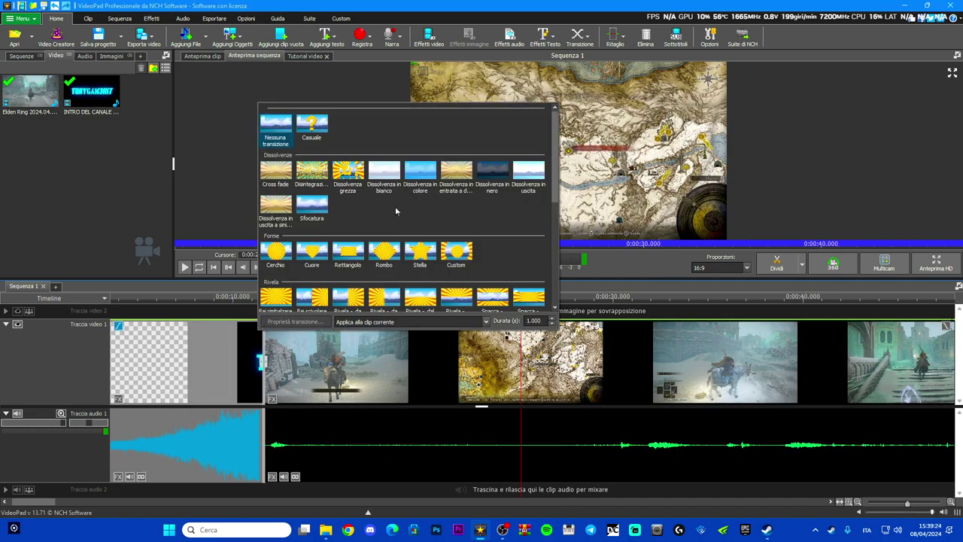
left_click(455, 188)
left_click(472, 275)
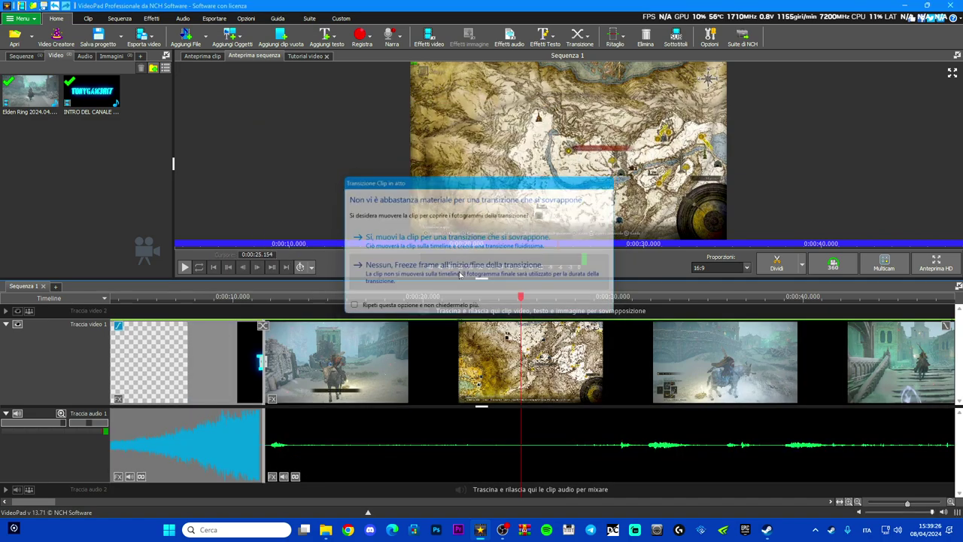
Split the gameplay clip at 0:00:38.884.
left_click_drag(527, 301, 781, 253)
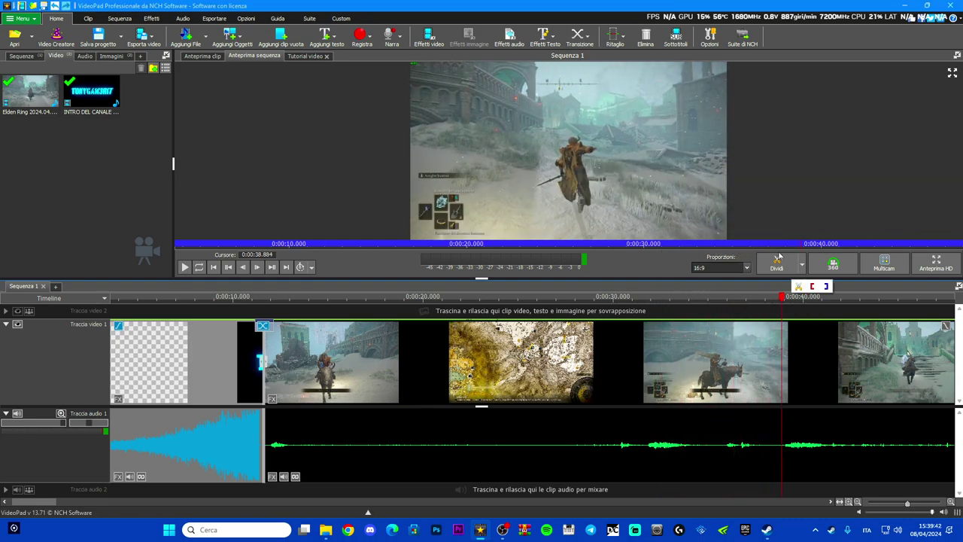
scroll(573, 431, "down", 5)
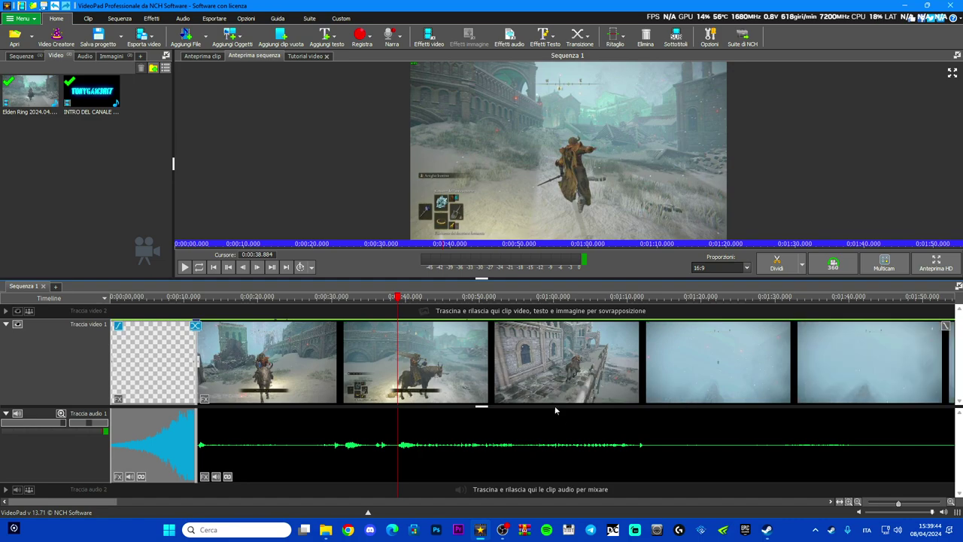
scroll(347, 427, "up", 2)
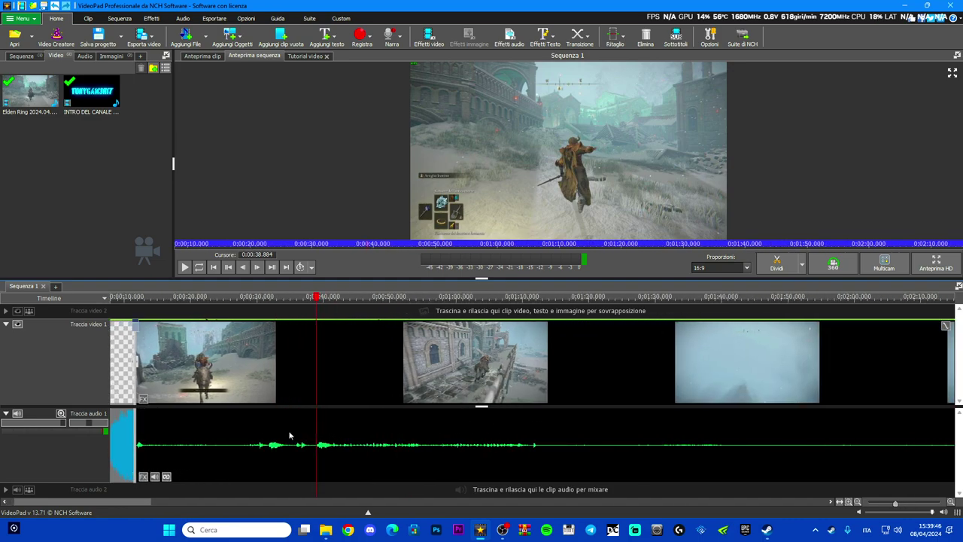
scroll(287, 435, "down", 2)
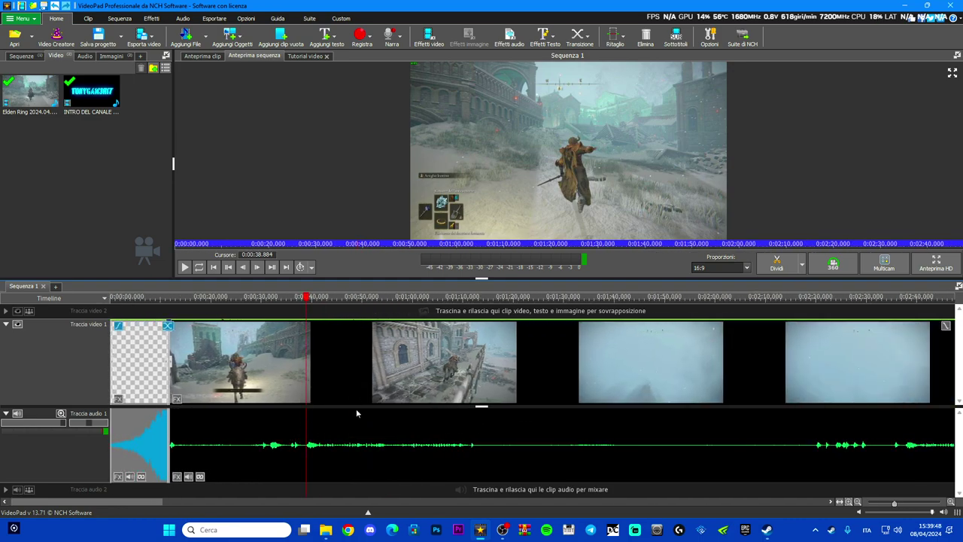
left_click(311, 399)
key("Delete")
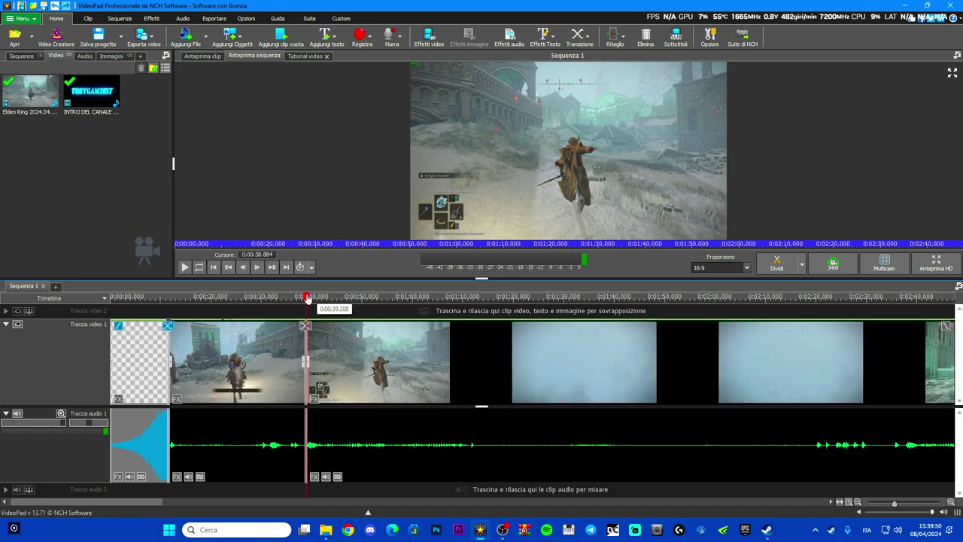
Split the remaining gameplay footage again at 0:01:07.405 to isolate a middle segment.
scroll(384, 445, "down", 2)
left_click_drag(222, 301, 302, 308)
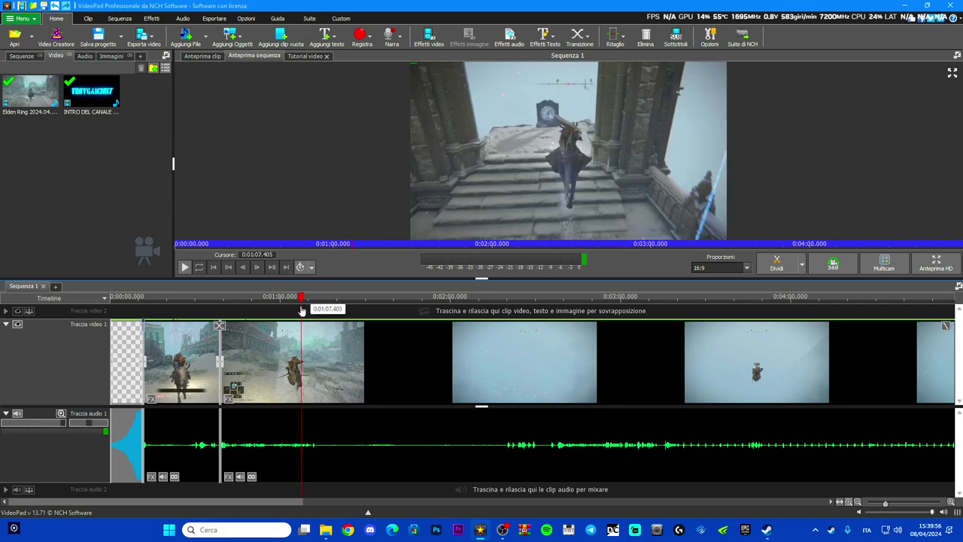
key("ctrl+t")
Play back the first seconds of the middle gameplay segment from its opening cut.
scroll(414, 300, "up", 2)
left_click_drag(415, 299, 248, 300)
left_click(185, 268)
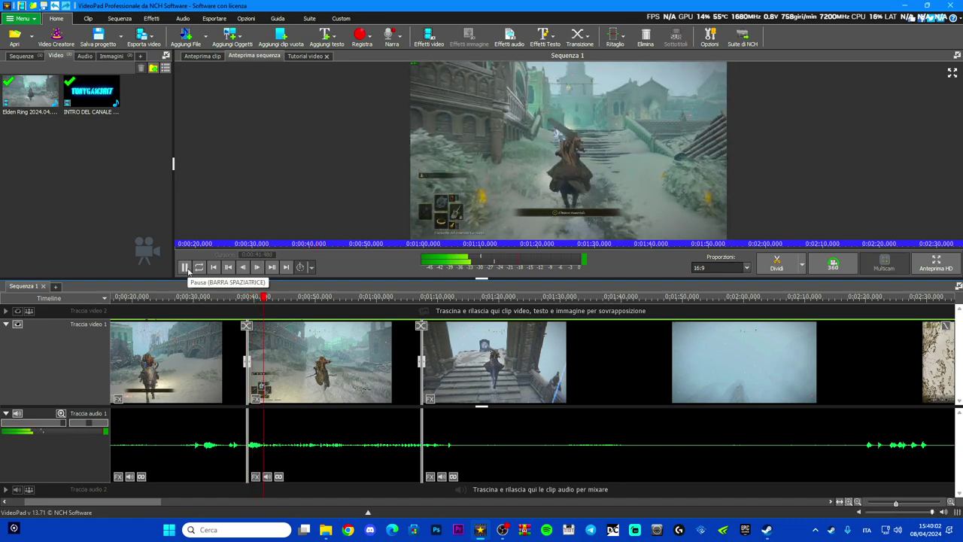
left_click(185, 268)
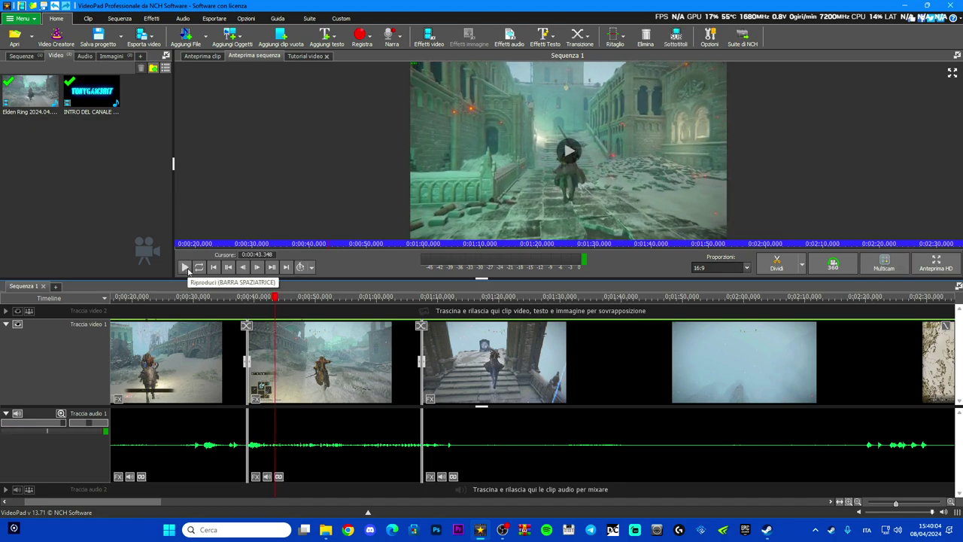
Increase the playback speed of the middle gameplay segment and dismiss the audio sync notice.
left_click(330, 345)
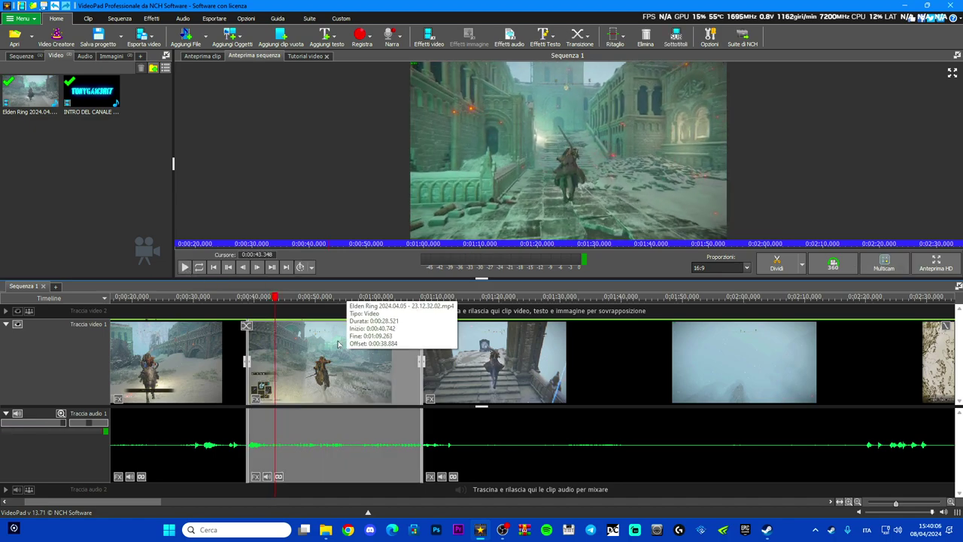
right_click(346, 369)
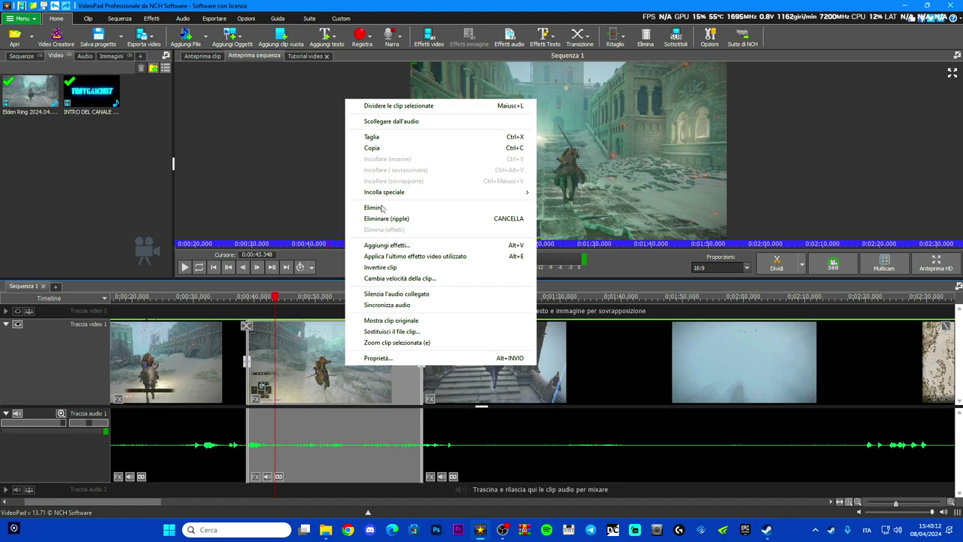
left_click(305, 399)
scroll(243, 474, "up", 2)
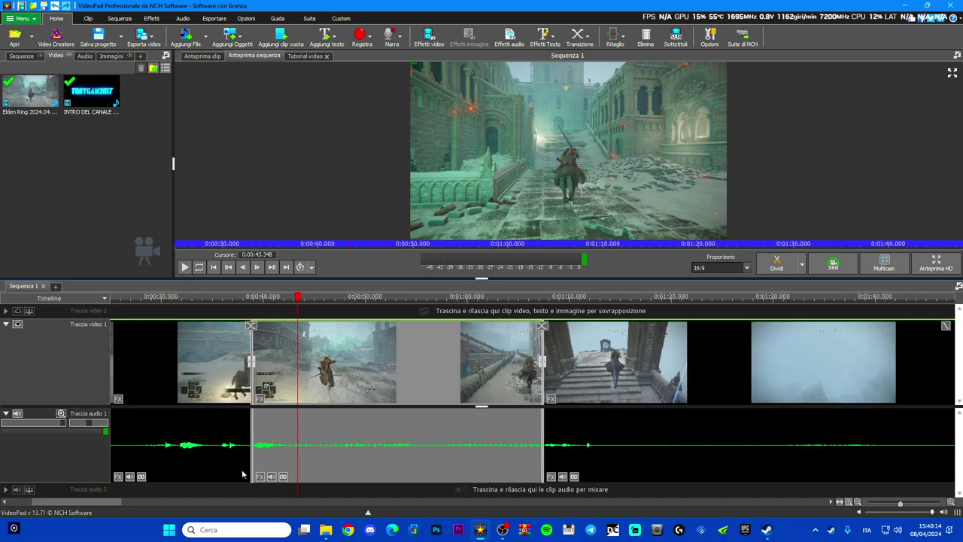
right_click(342, 361)
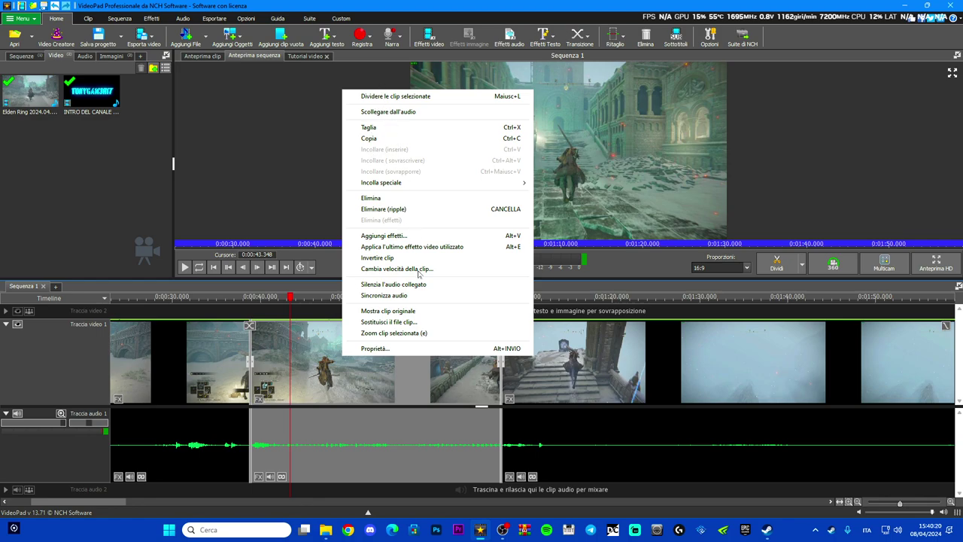
left_click(379, 269)
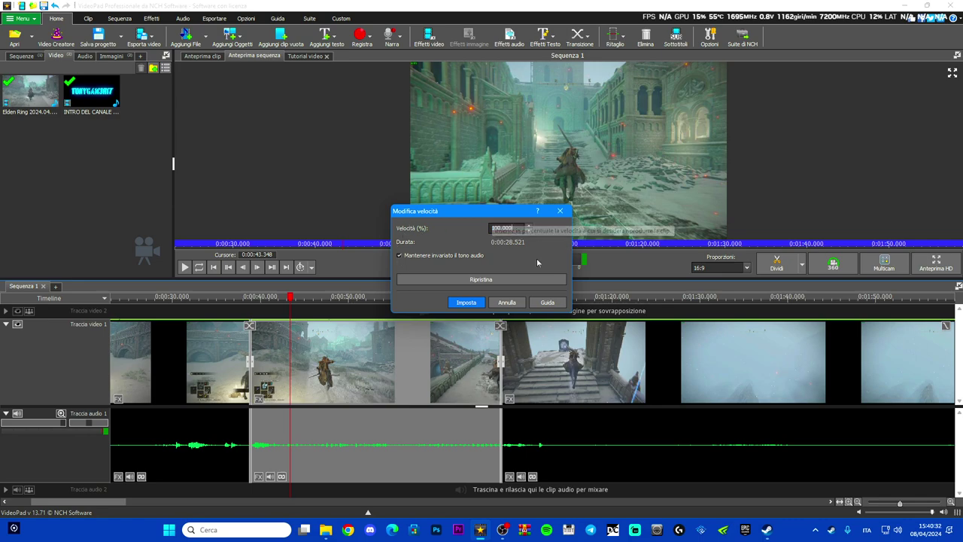
left_click(399, 255)
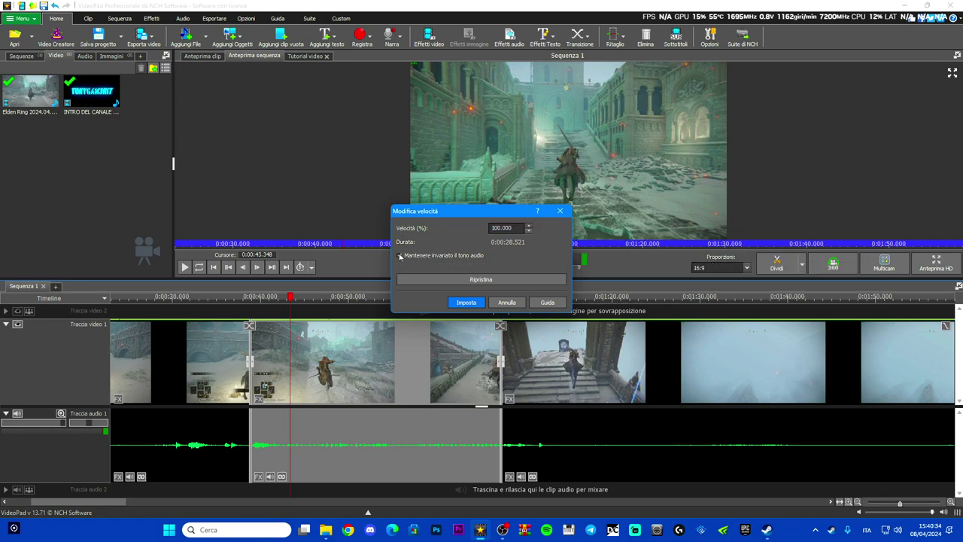
left_click(510, 243)
left_click(466, 303)
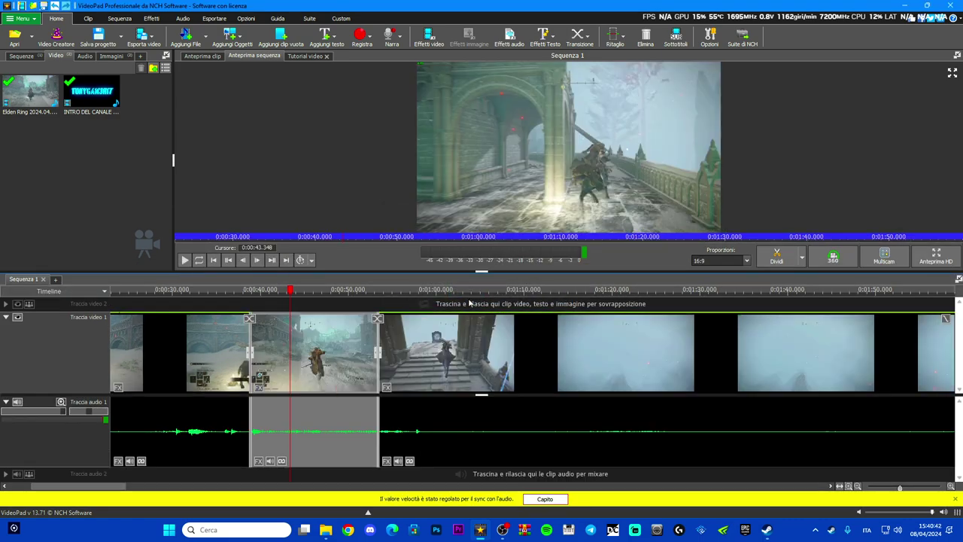
left_click(544, 499)
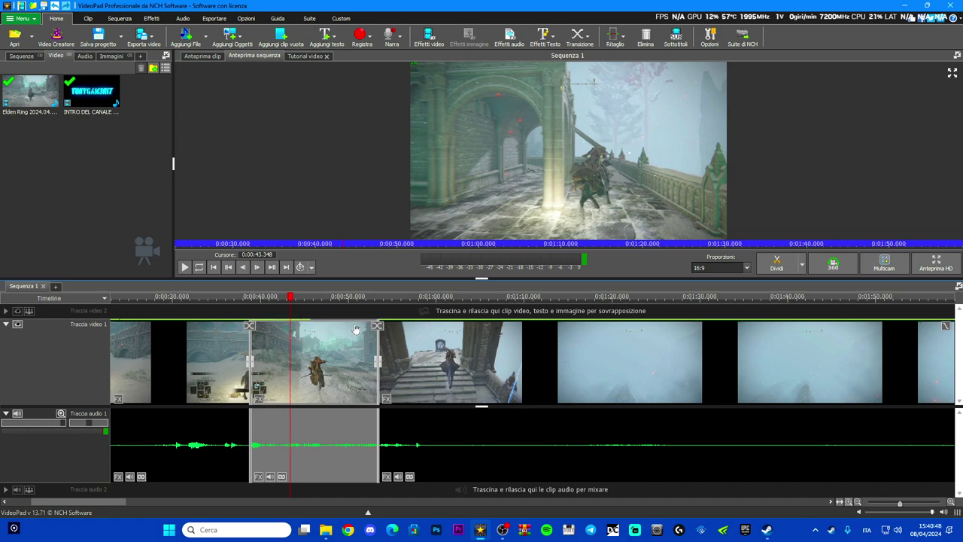
Play back the sequence from 0:00:37.832 through the sped-up segment and stop in the gameplay clip that follows it.
left_click(241, 298)
scroll(256, 331, "down", 2)
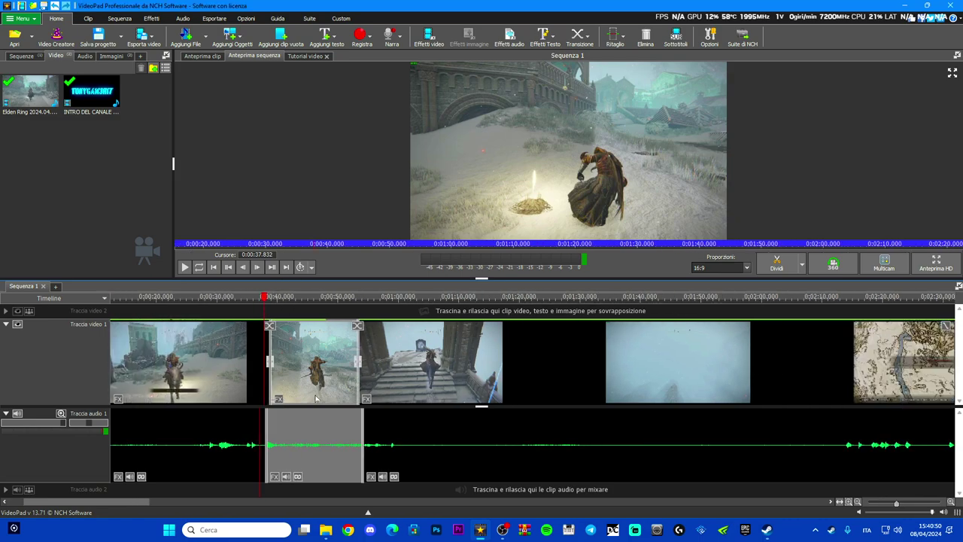
left_click(184, 267)
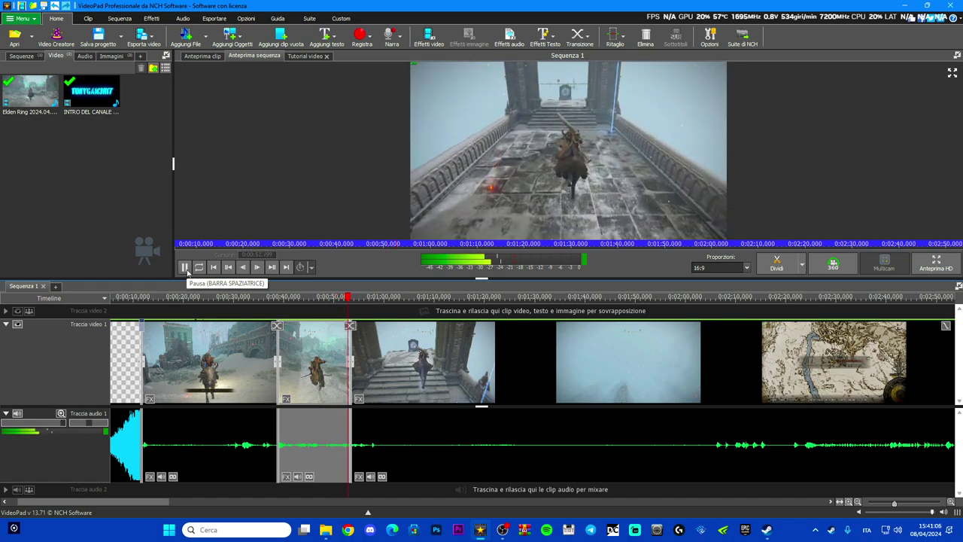
left_click(185, 267)
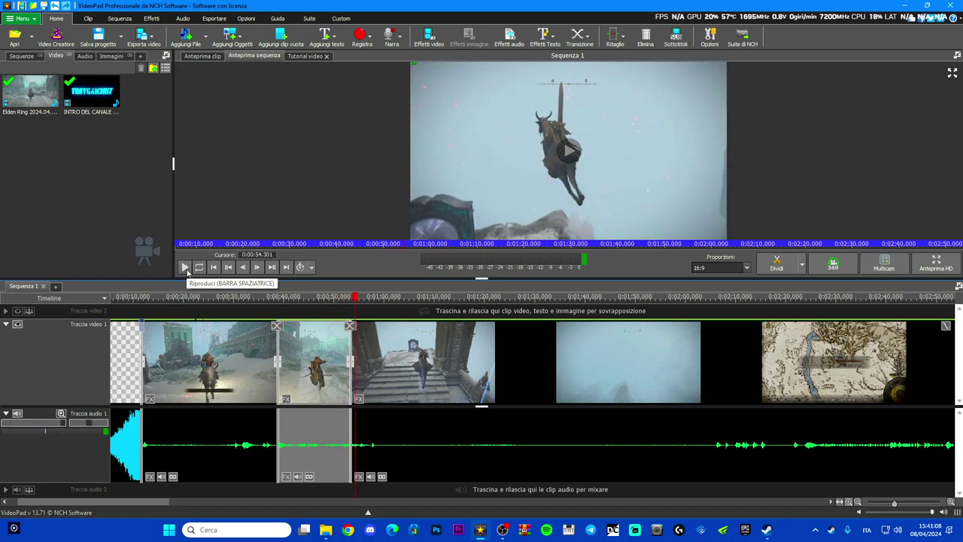
Split the last gameplay clip at 0:00:54.998, shortly after the sped-up segment.
scroll(374, 354, "down", 3)
scroll(375, 354, "up", 2)
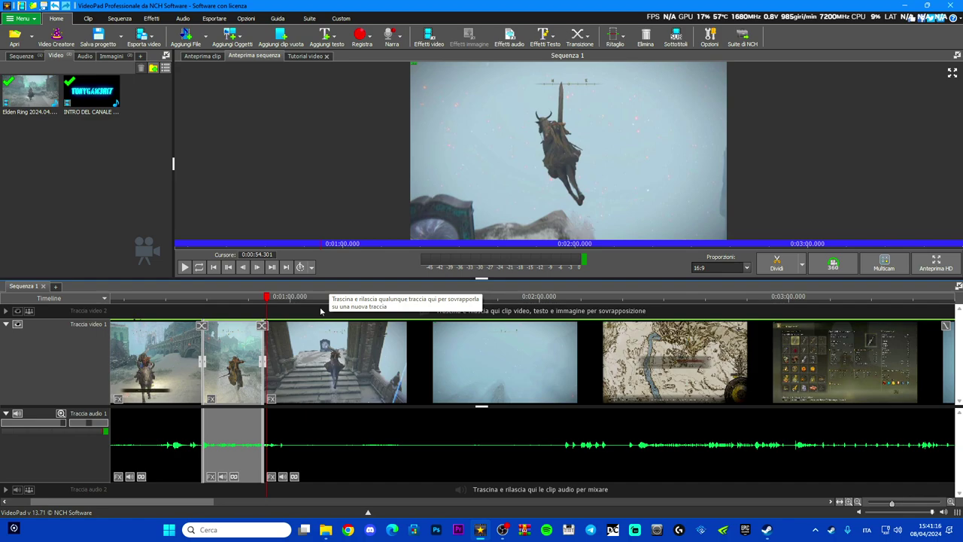
left_click_drag(267, 297, 271, 298)
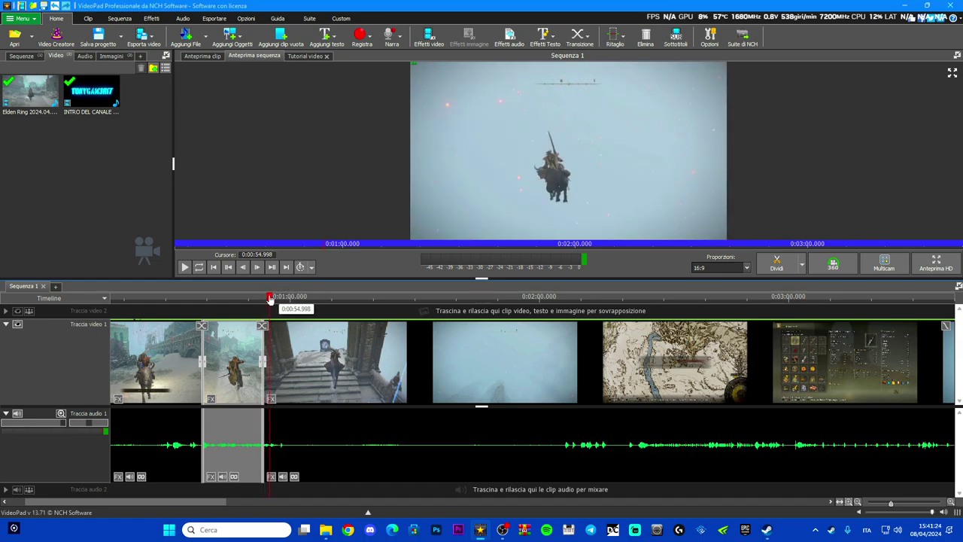
scroll(273, 309, "down", 3)
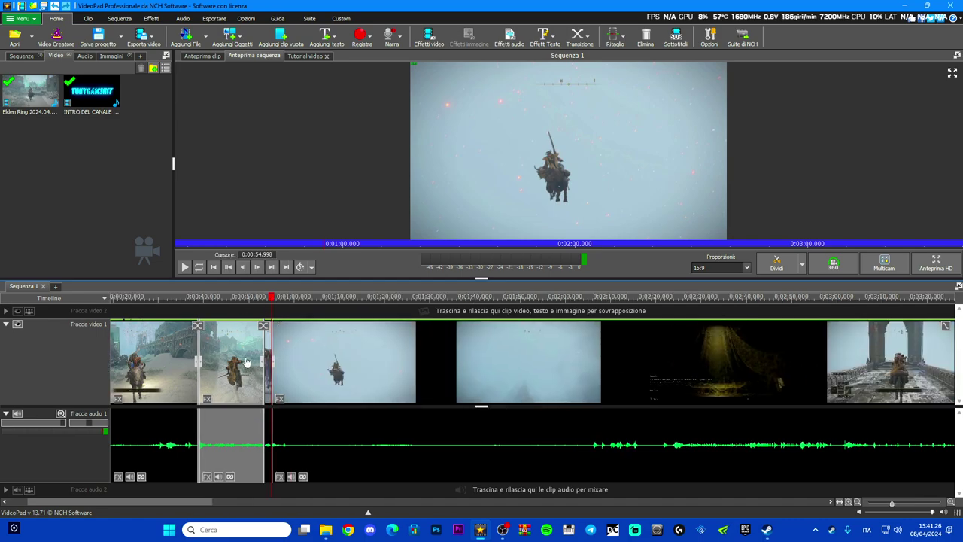
Move the long last gameplay segment further along the track to start at about 0:01:50, leaving a gap after the cut.
left_click_drag(331, 397, 147, 374)
scroll(226, 386, "up", 5)
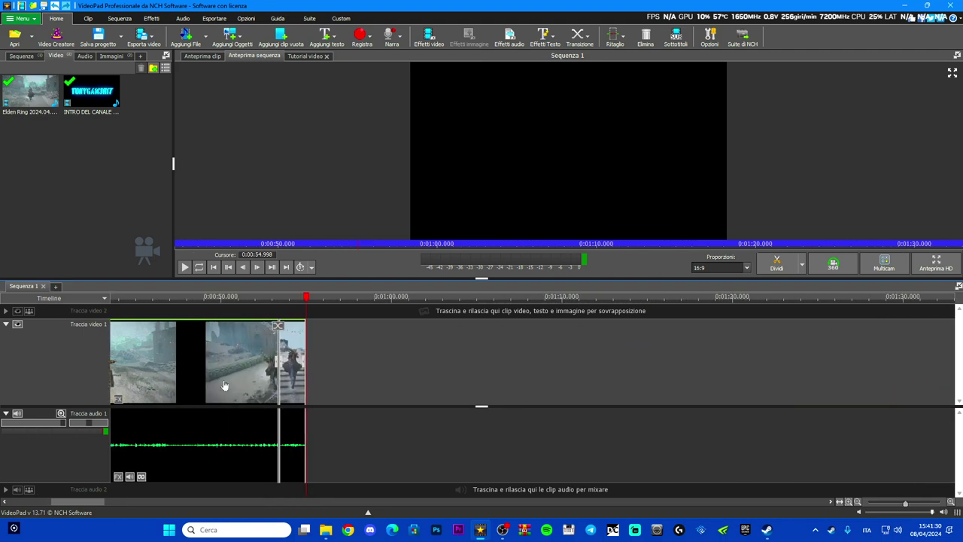
scroll(226, 385, "down", 5)
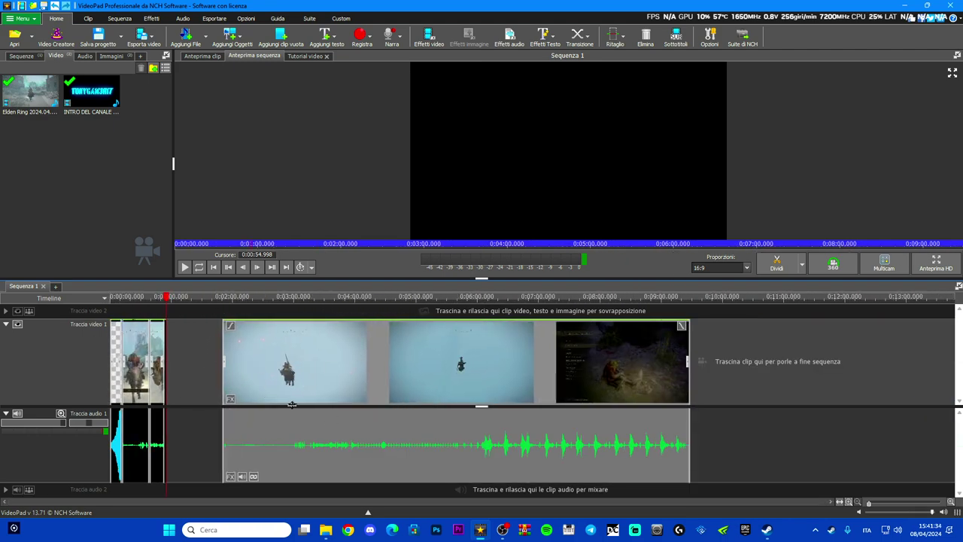
scroll(128, 384, "up", 2)
scroll(151, 382, "down", 2)
scroll(188, 380, "up", 3)
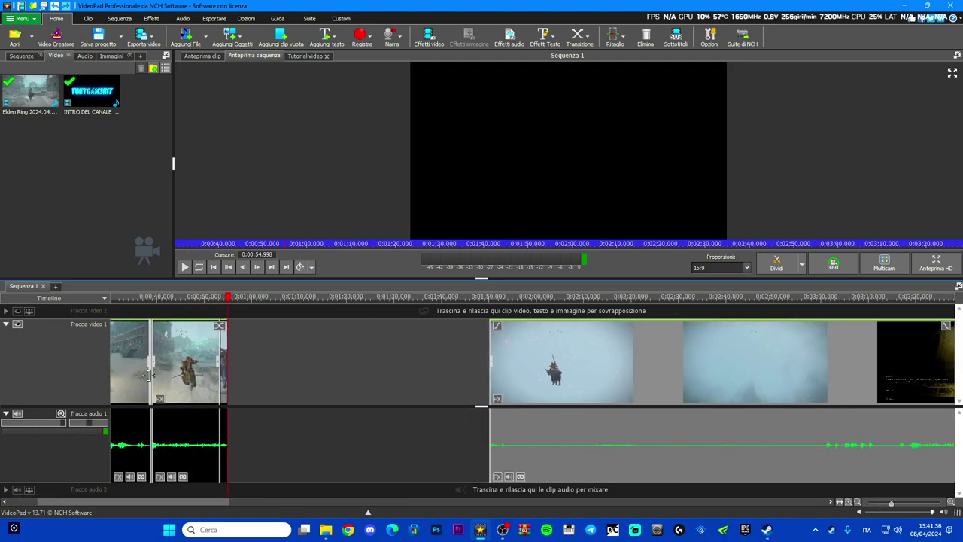
scroll(205, 380, "down", 3)
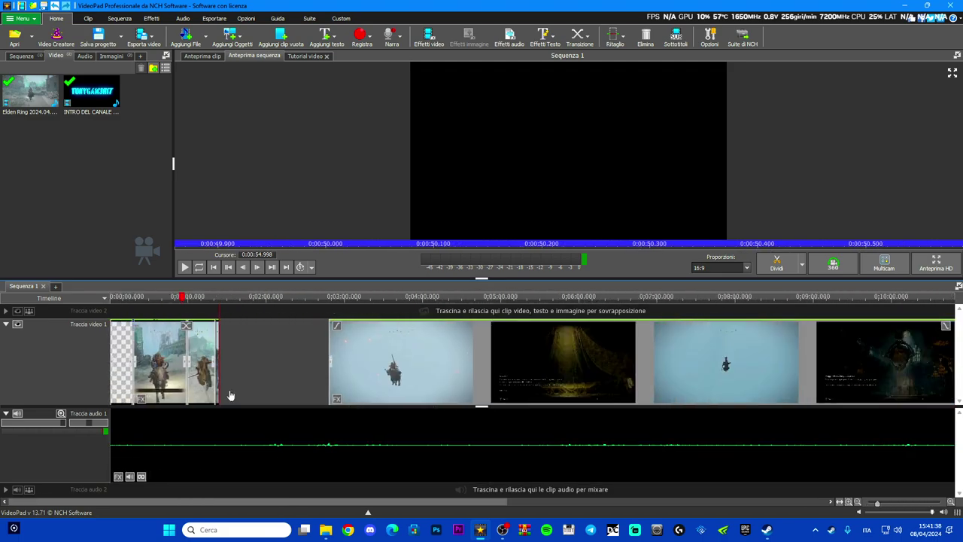
Slow down the short gameplay segment just before the gap so that it lasts about 3.6 seconds.
scroll(209, 395, "down", 3)
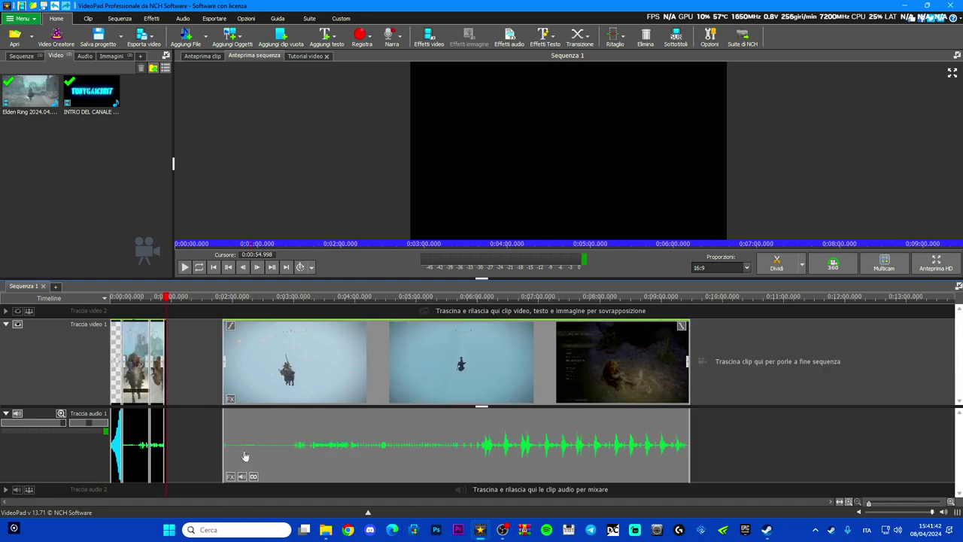
mouse_move(869, 506)
left_mouse_down()
mouse_move(894, 507)
mouse_move(873, 511)
left_mouse_up()
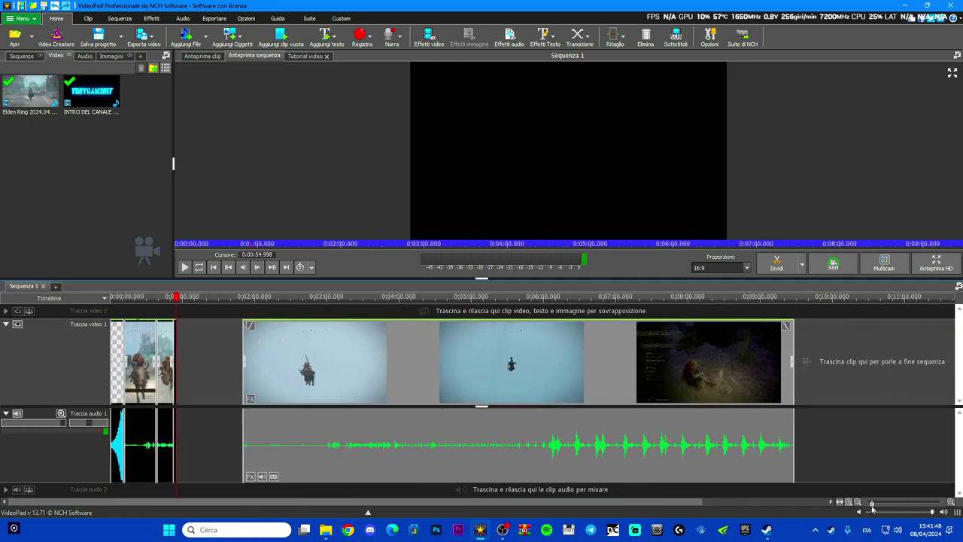
scroll(154, 369, "up", 5)
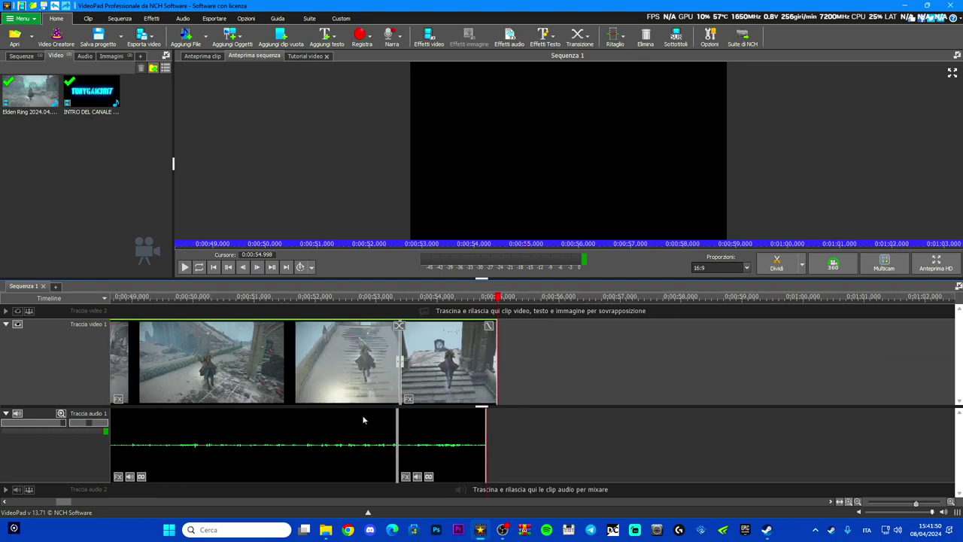
scroll(362, 422, "up", 4)
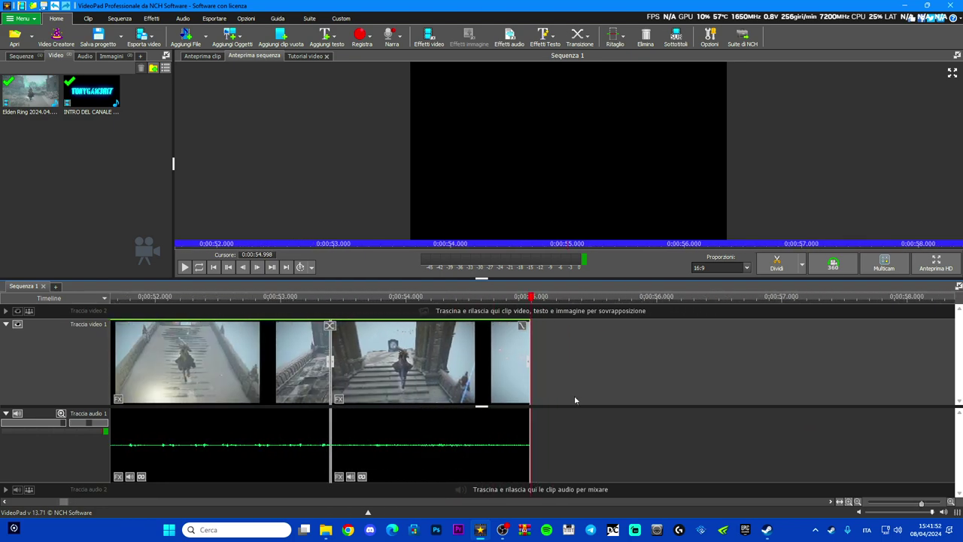
left_click(496, 380)
left_click_drag(542, 298, 478, 298)
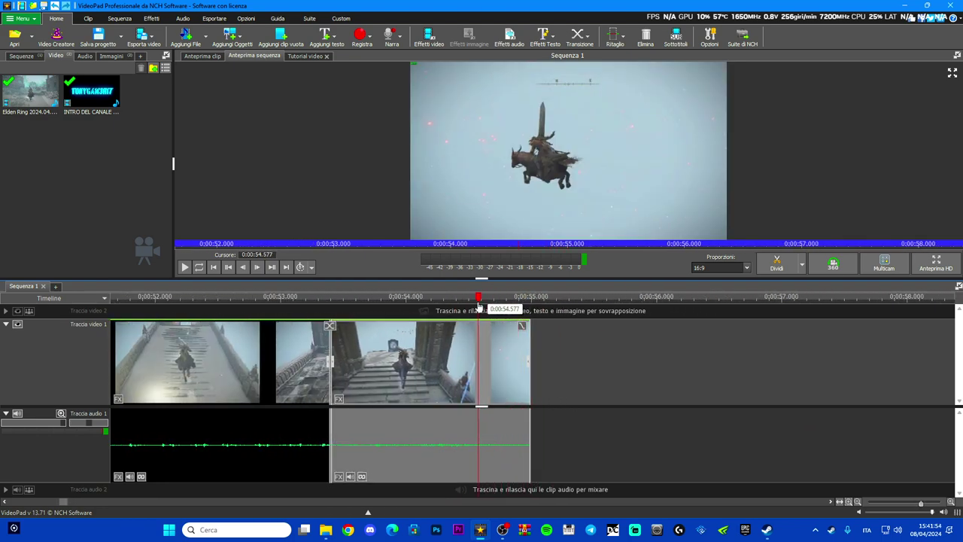
right_click(423, 384)
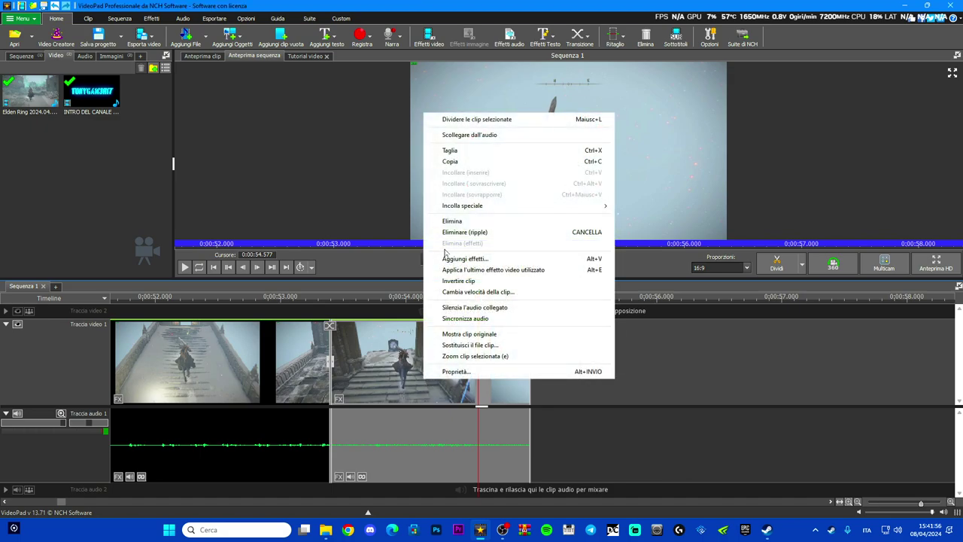
left_click(455, 292)
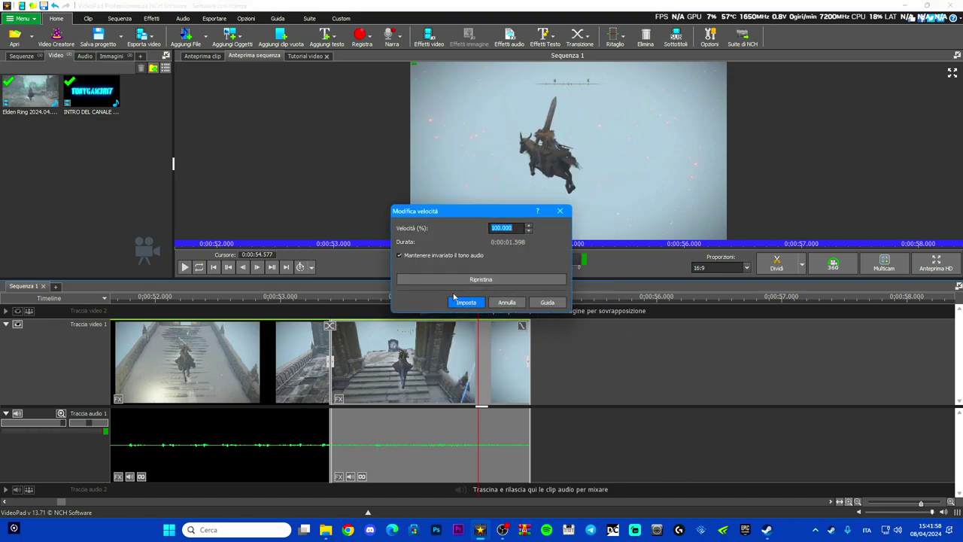
left_click(510, 243)
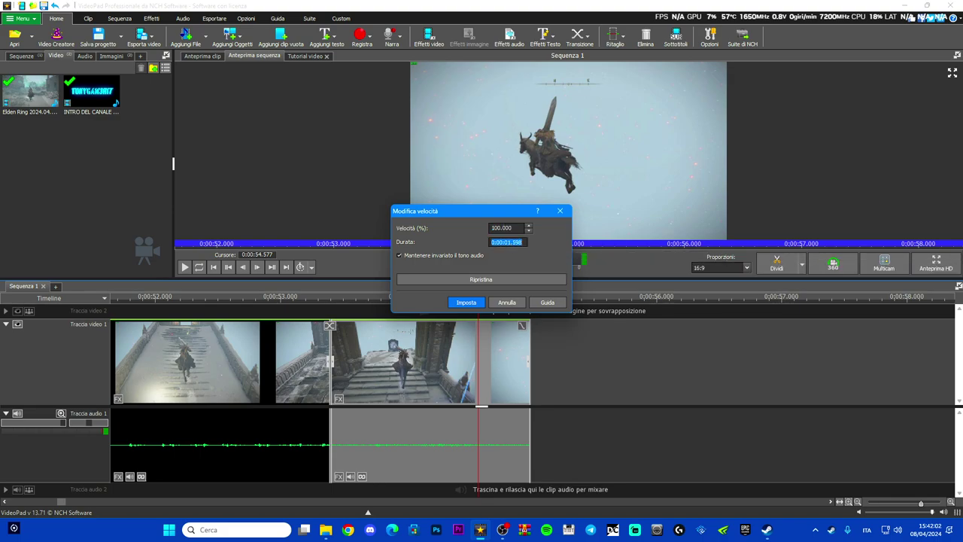
left_click(470, 302)
Move the long last gameplay segment back against the slowed segment to close the gap, play back that part and dismiss the audio sync notice.
scroll(496, 333, "down", 10)
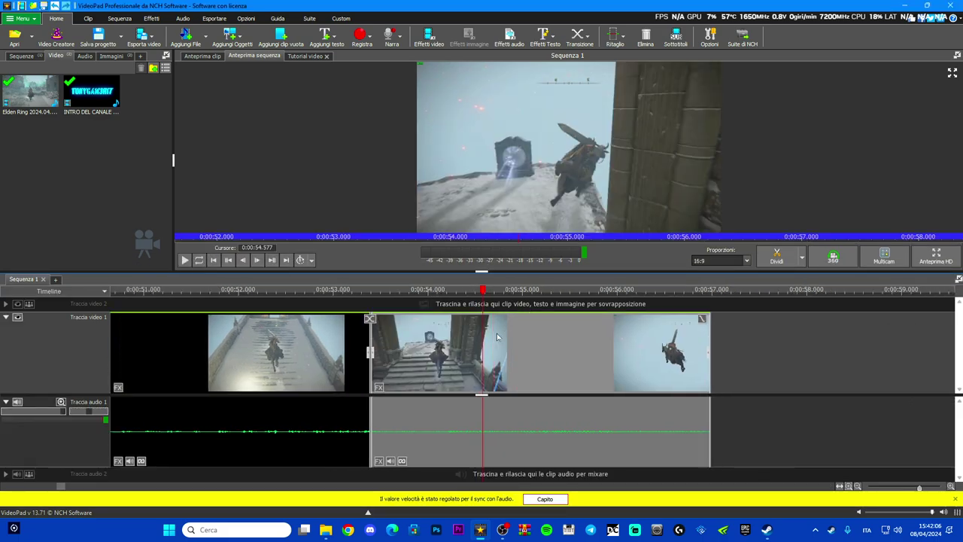
left_click_drag(675, 367, 431, 364)
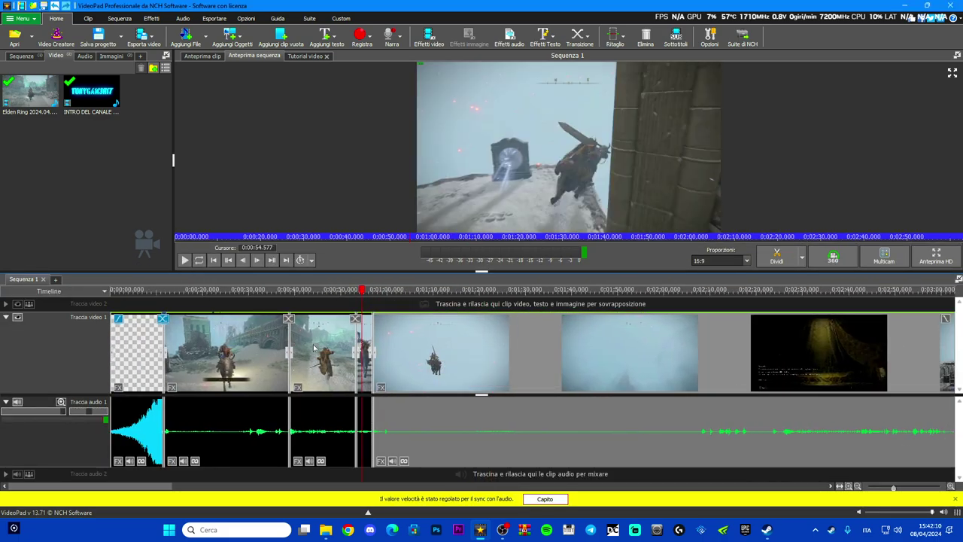
scroll(435, 286, "up", 4)
mouse_move(435, 286)
left_mouse_down()
mouse_move(452, 289)
mouse_move(420, 289)
left_mouse_up()
left_click(184, 261)
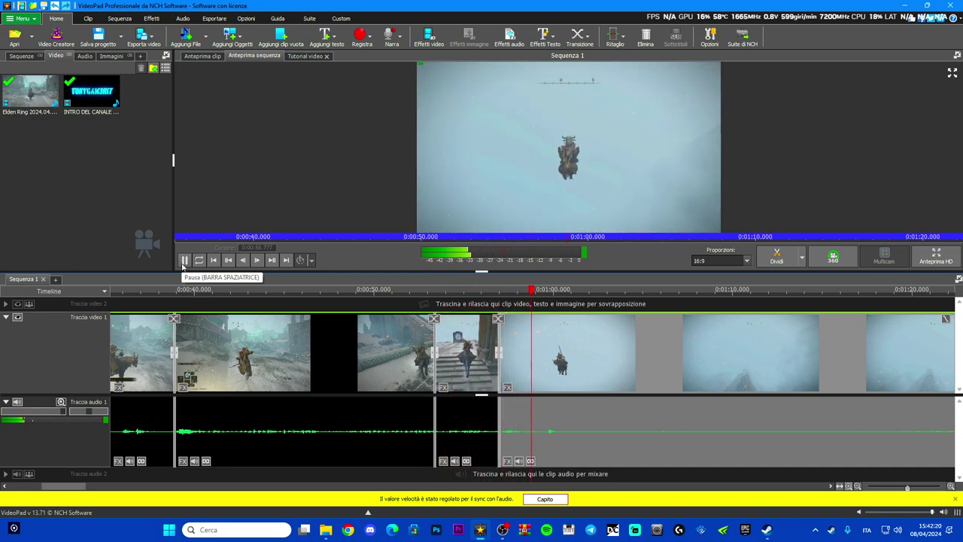
left_click(183, 261)
left_click(544, 499)
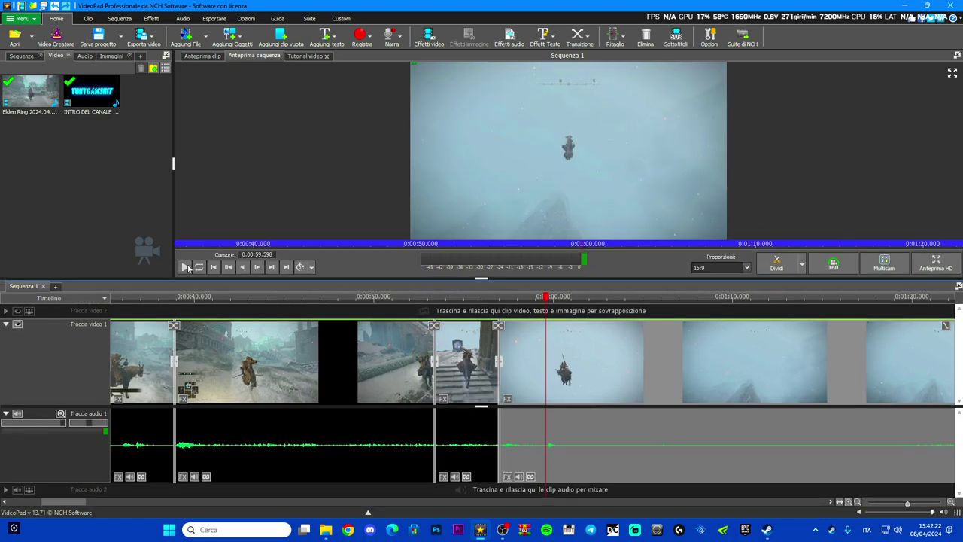
Continue playback of the last gameplay segment to 0:01:03.013, and view its frame at 0:01:13.702.
left_click(184, 268)
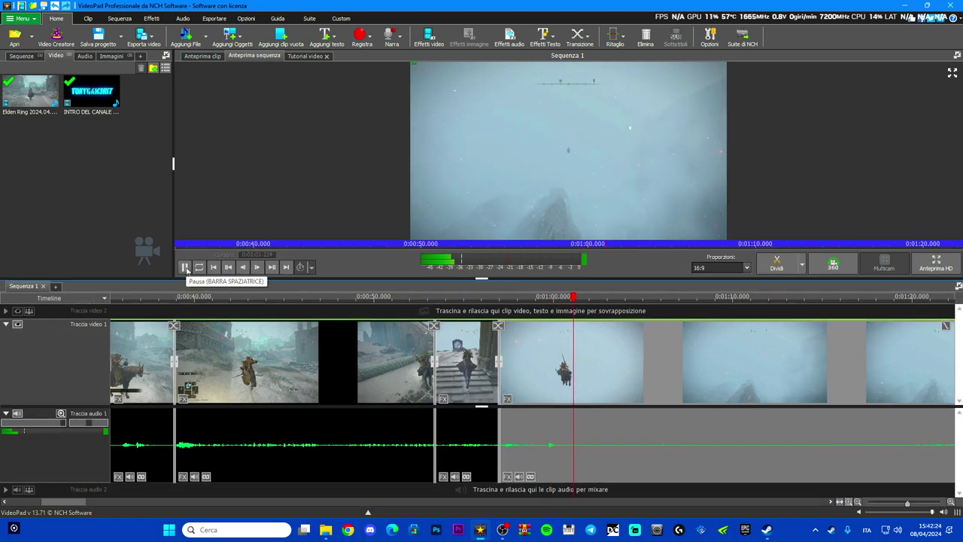
scroll(202, 298, "down", 5)
left_click(183, 267)
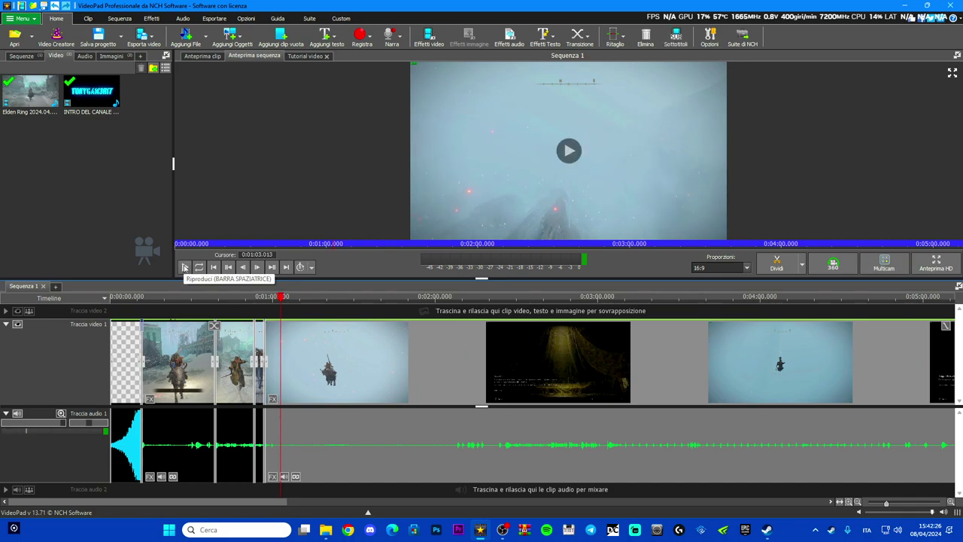
left_click(307, 303)
mouse_move(310, 307)
left_mouse_down()
mouse_move(485, 302)
mouse_move(309, 299)
left_mouse_up()
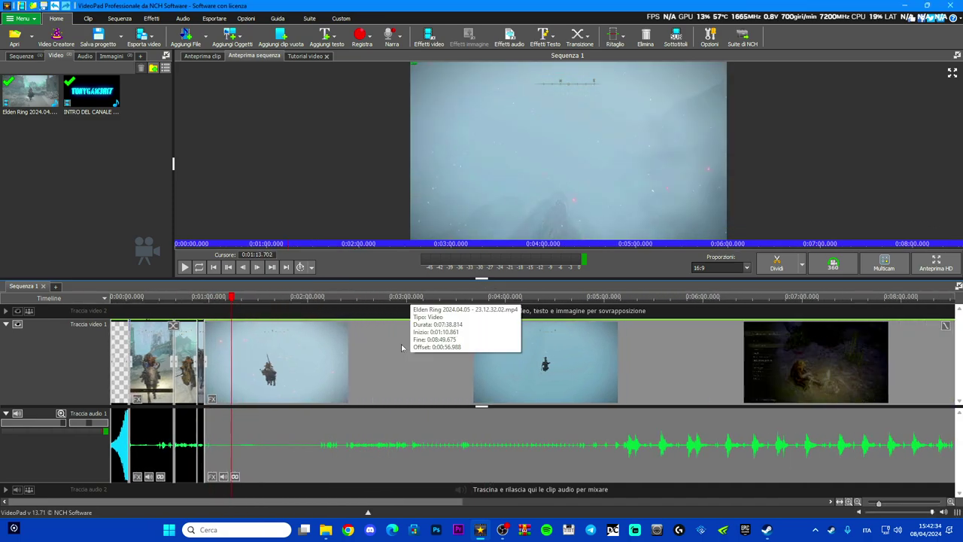
scroll(75, 359, "down", 4)
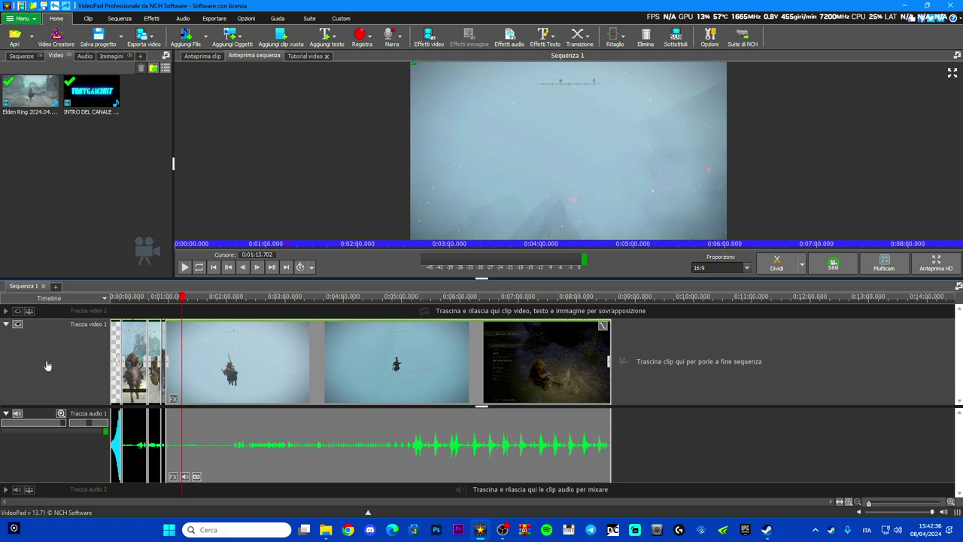
scroll(80, 365, "up", 4)
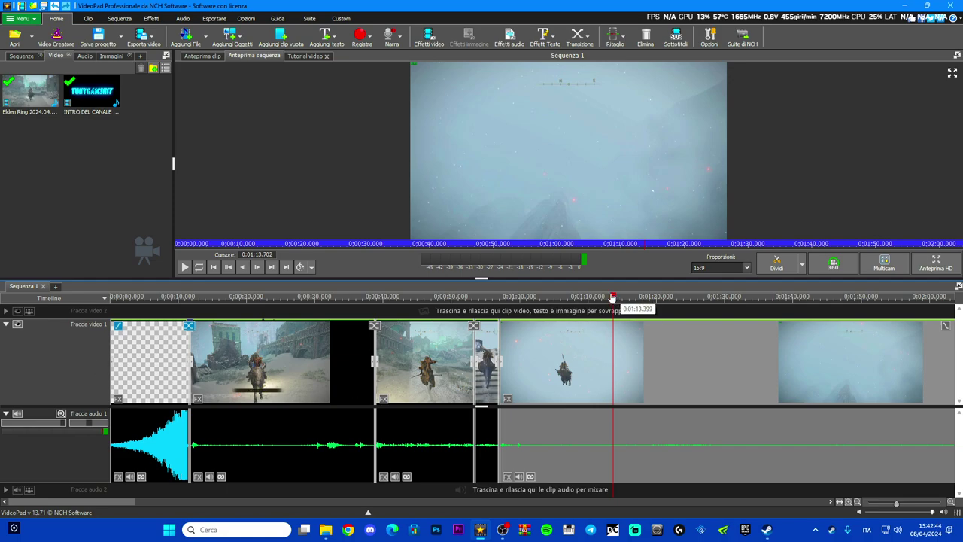
Move the playhead to 0:00:39.381, open the video effects list of the sped-up segment and look at the Zoom and Agita effects.
left_click(379, 297)
scroll(396, 403, "up", 3)
scroll(397, 403, "down", 1)
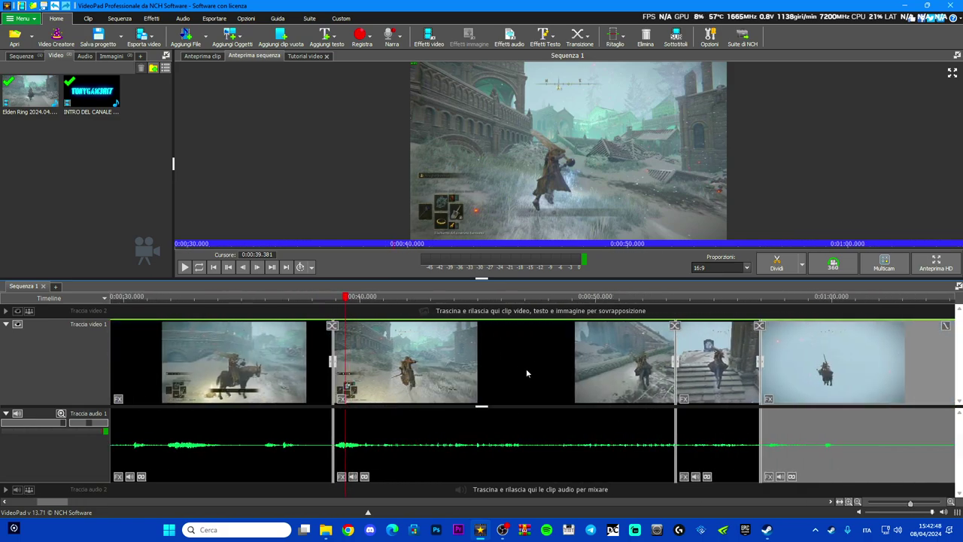
scroll(526, 368, "down", 1)
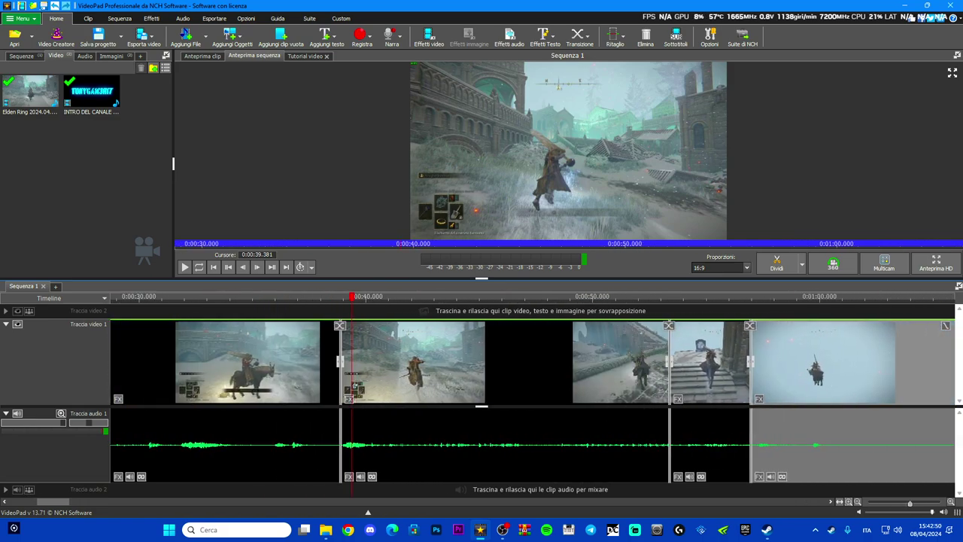
left_click(349, 400)
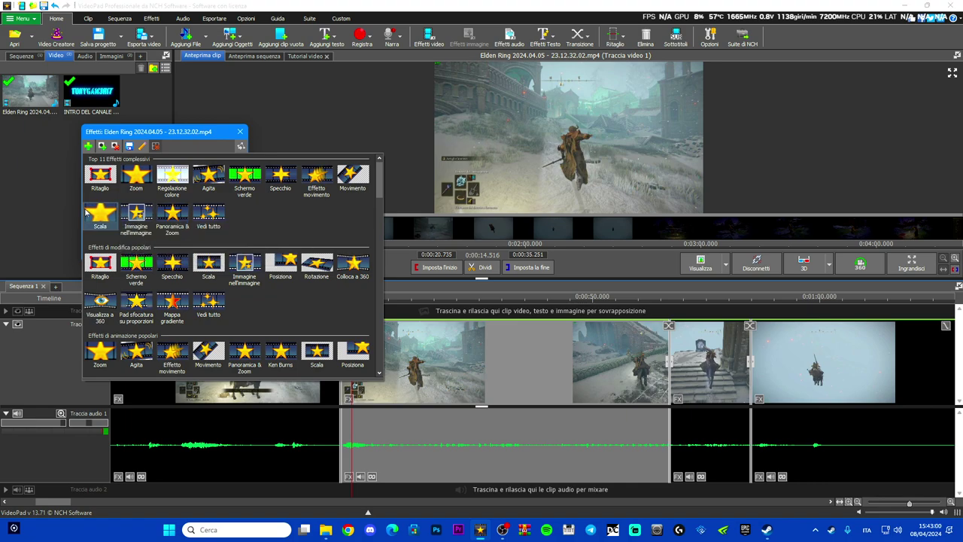
left_click(137, 174)
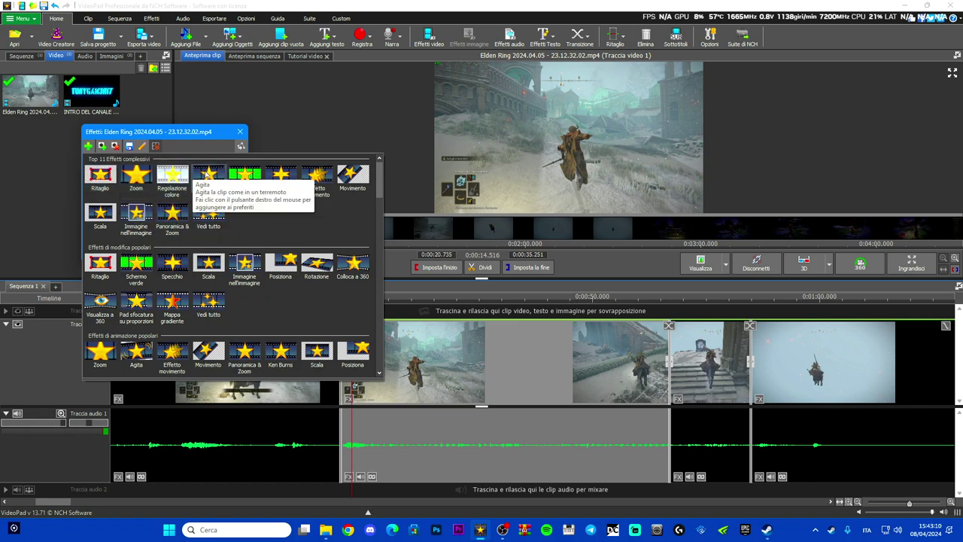
left_click(208, 173)
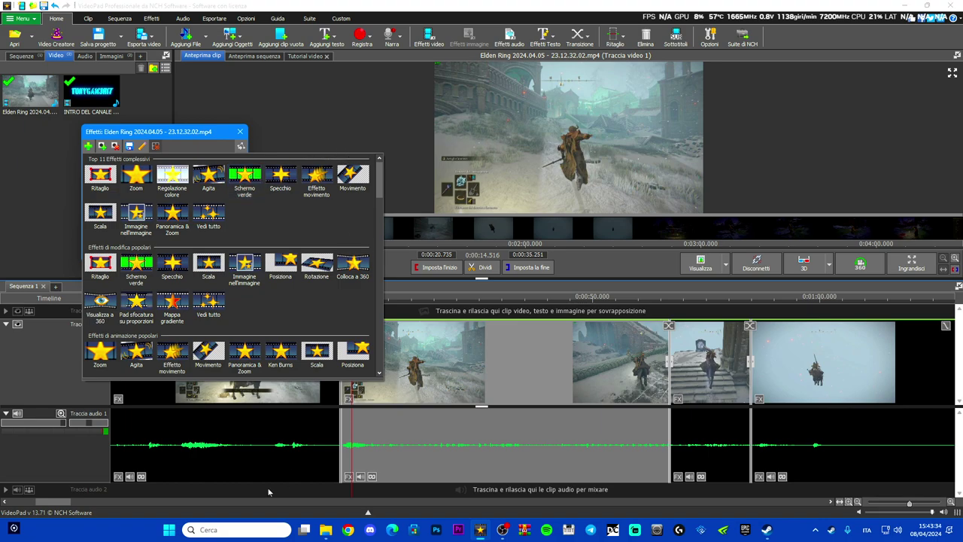
Search Windows for "green screen", show the bully maguire green screen video's folder in File Explorer and filter it by "green".
left_click(233, 530)
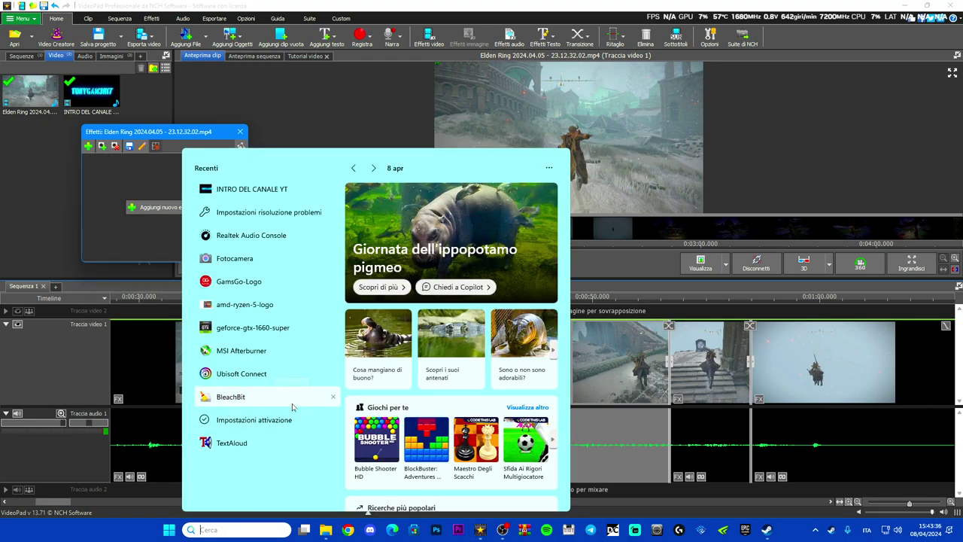
type("green screen")
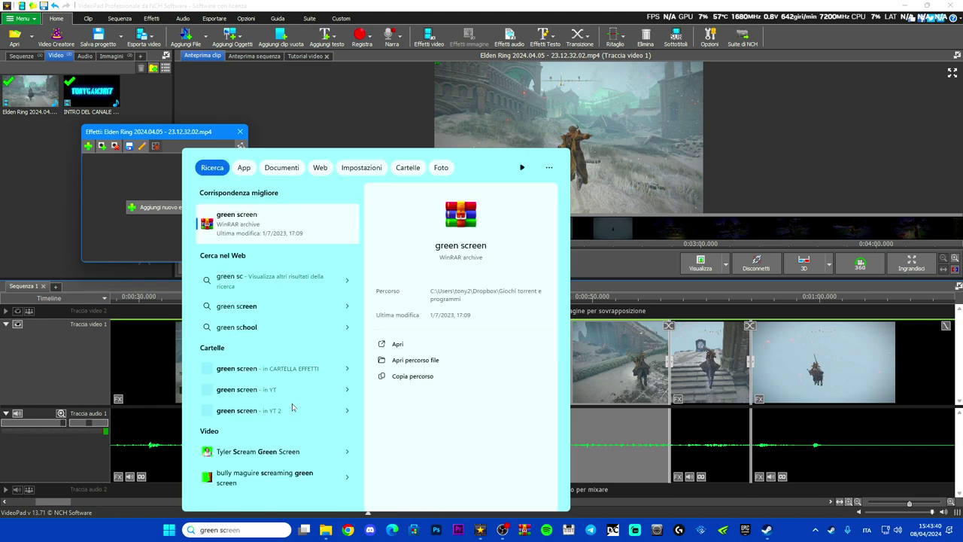
left_click(347, 477)
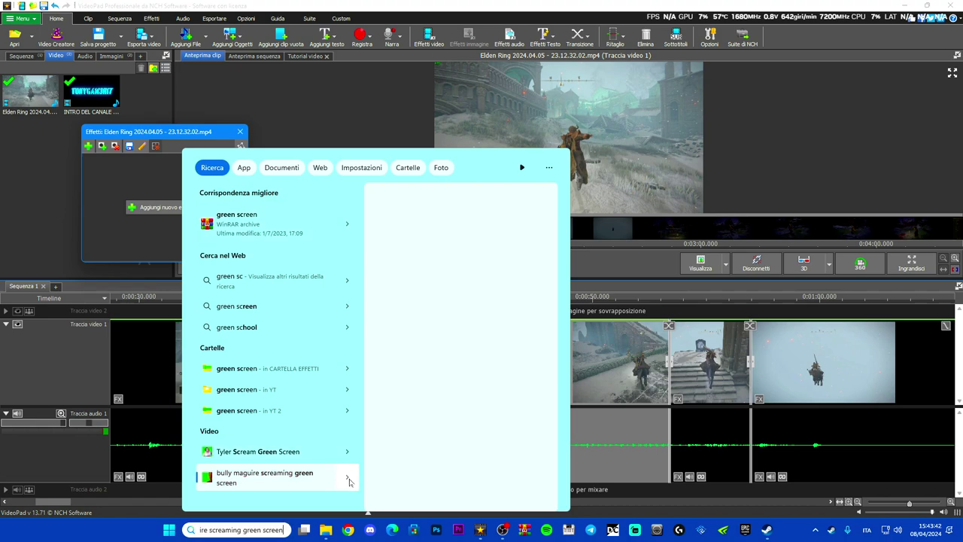
left_click(421, 352)
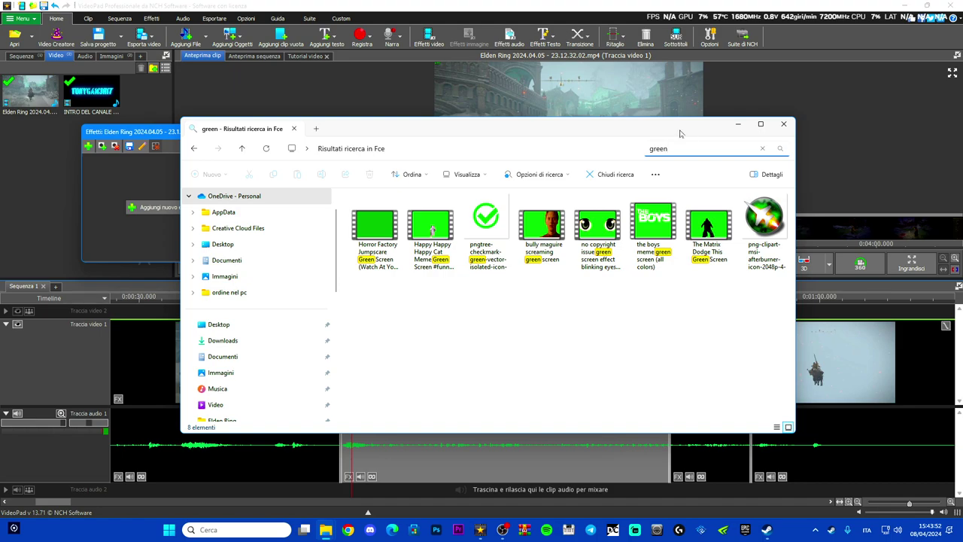
left_click_drag(680, 132, 659, 132)
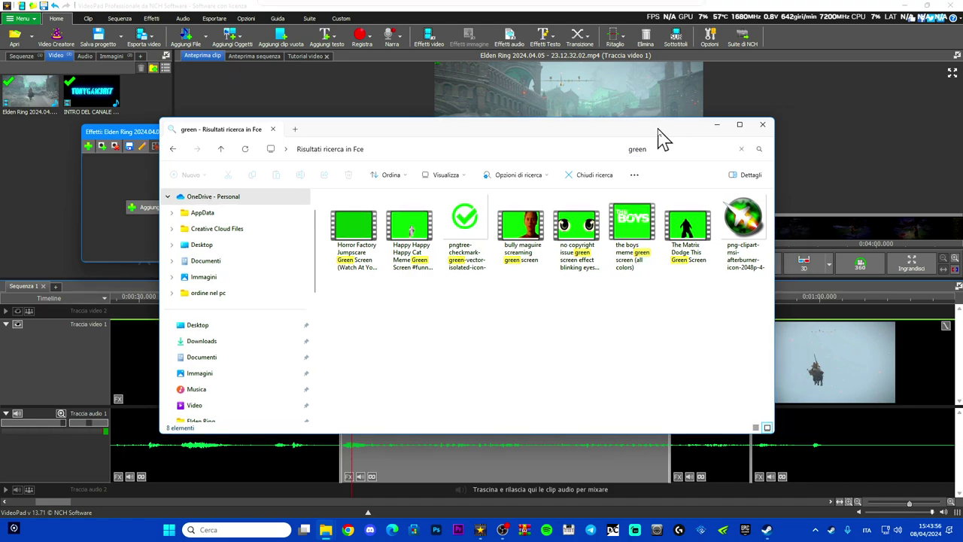
Import the "no copyright issue green screen effect blinking eyes" video into the VideoPad media bin, and dismiss the file window and effects dialog.
left_click(364, 239)
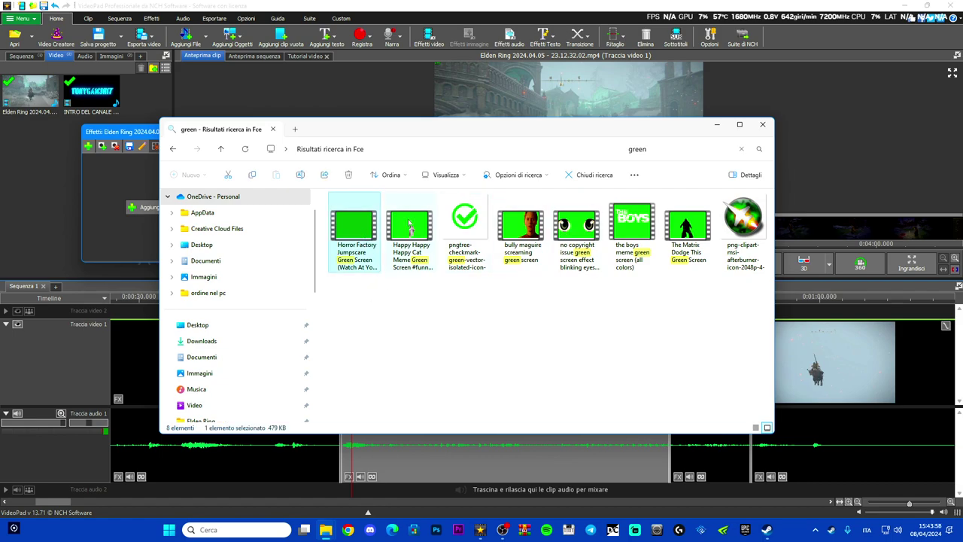
left_click(576, 226)
left_click_drag(579, 230, 58, 195)
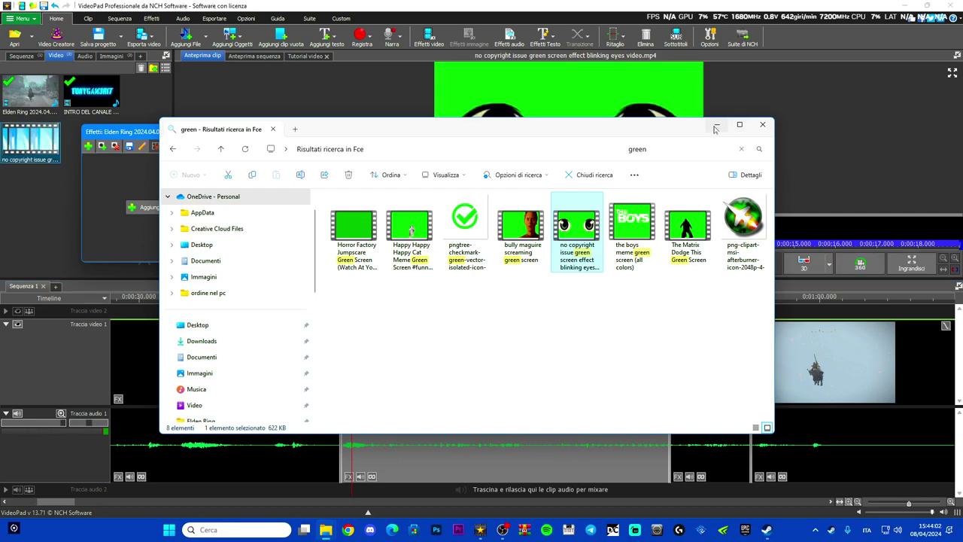
left_click(717, 125)
left_click(240, 131)
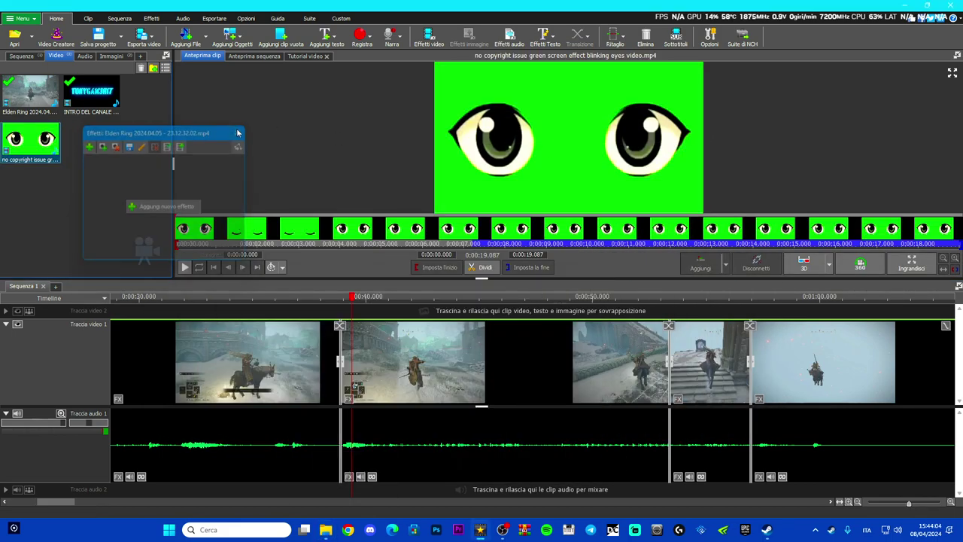
Overlay the blinking eyes clip on video track 2, starting at about 0:00:39 above the beginning of the sped-up segment.
scroll(508, 380, "down", 2)
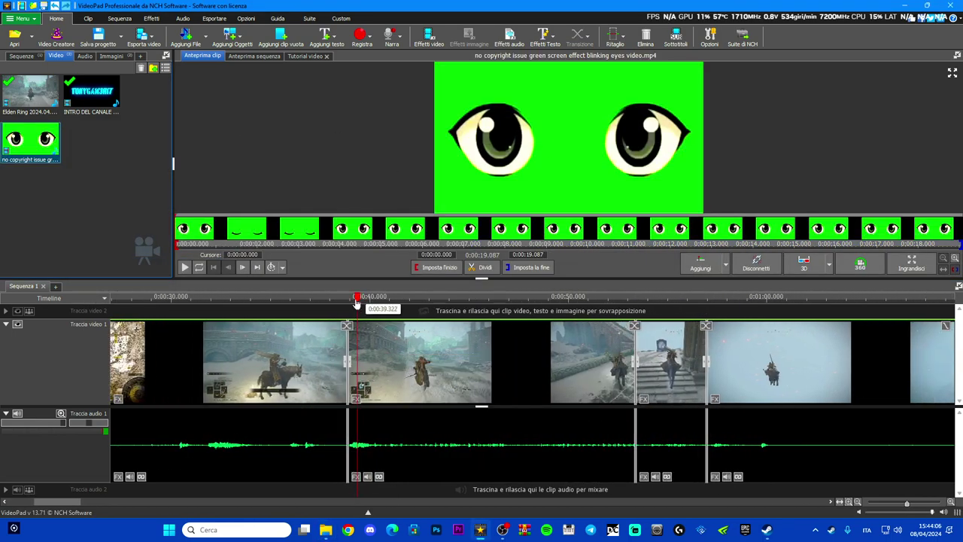
left_click(358, 303)
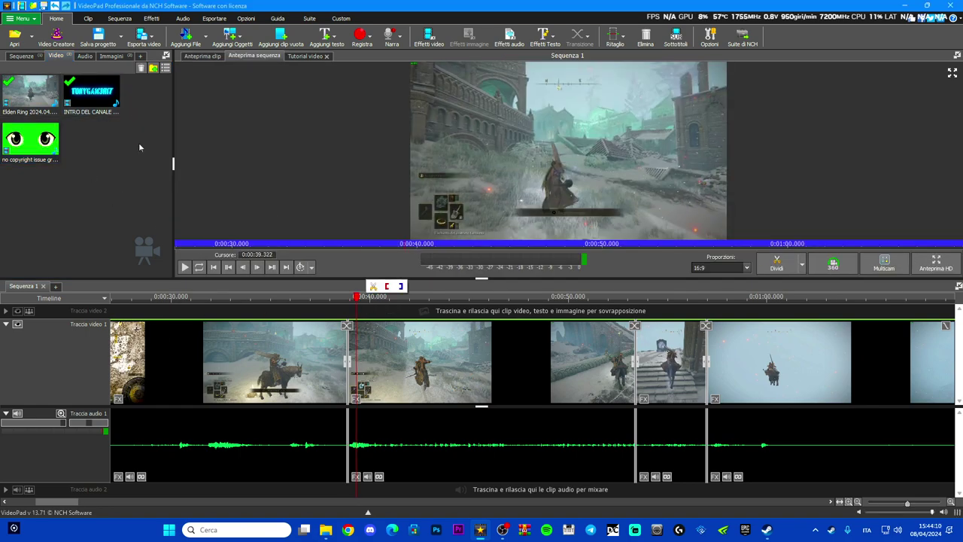
left_click_drag(38, 151, 352, 298)
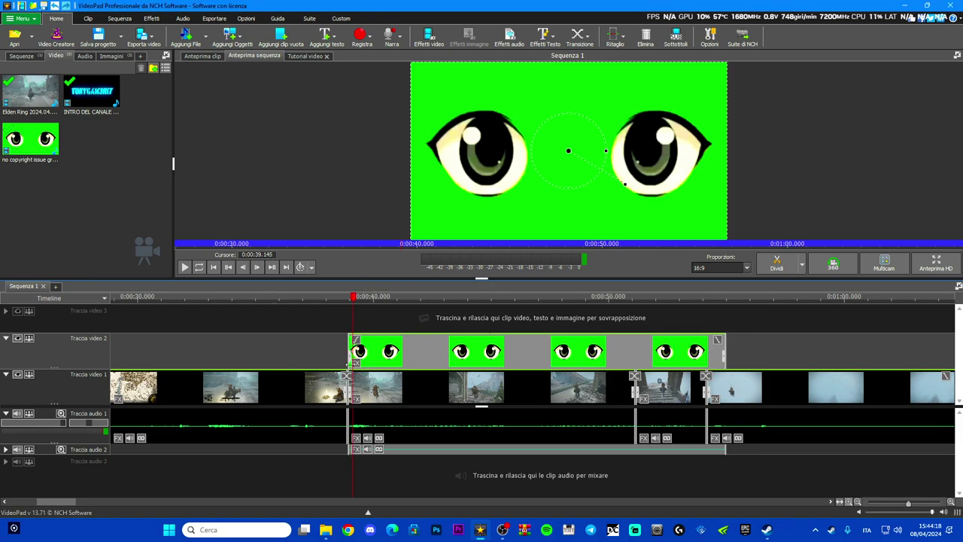
Apply the Schermo verde (green screen) effect to the blinking eyes overlay clip.
scroll(349, 376, "up", 5)
left_click(339, 362)
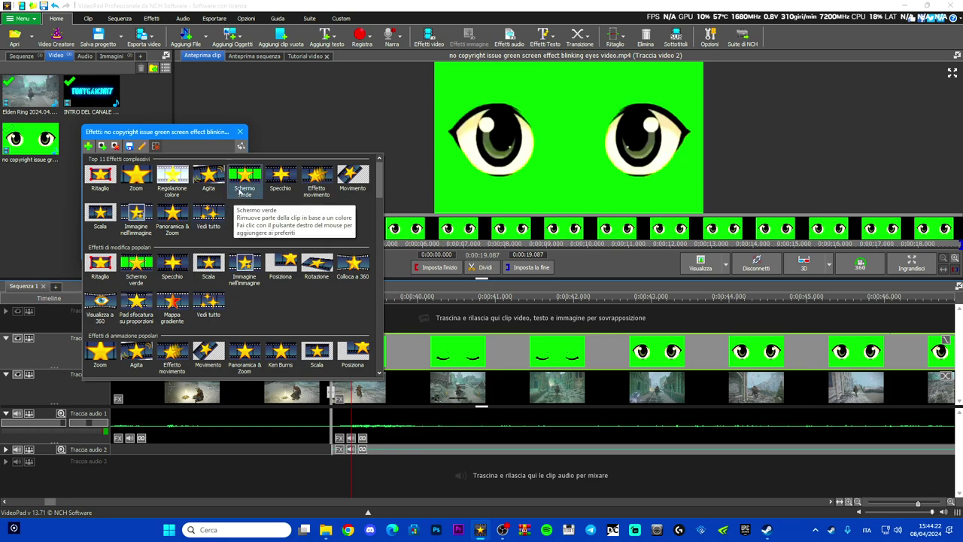
left_click(244, 180)
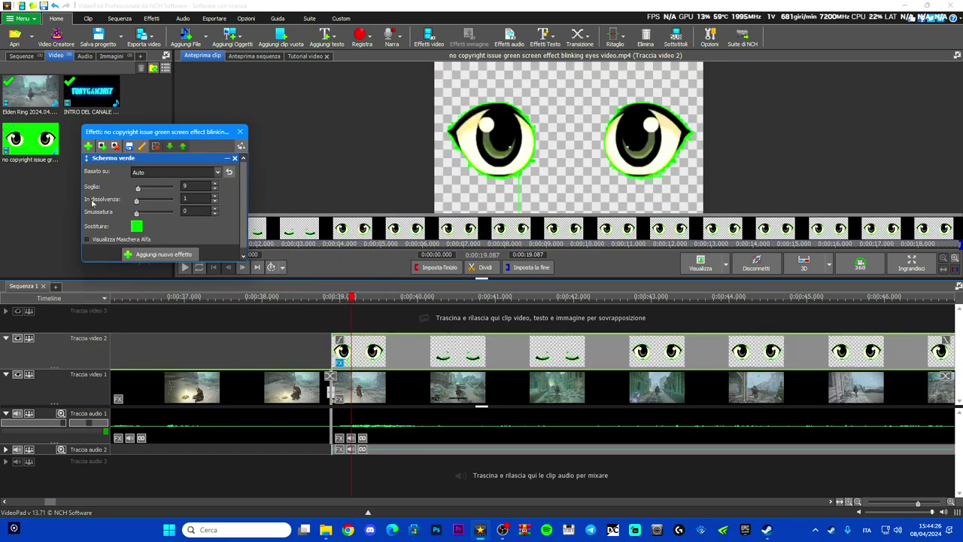
Adjust the green screen effect on the blinking eyes clip to Soglia 18, In dissolvenza 50 and Smussatura 32.
left_click_drag(139, 203, 143, 203)
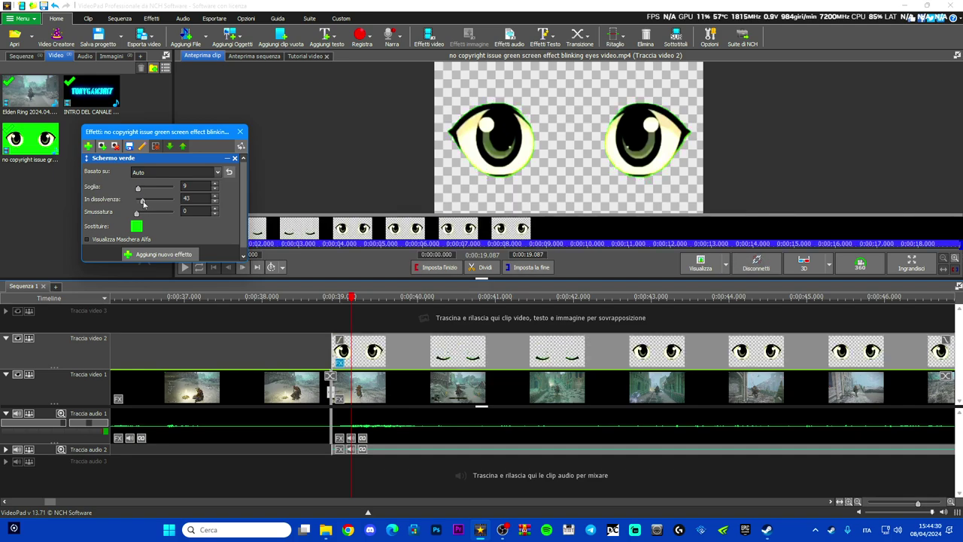
left_click_drag(143, 204, 145, 203)
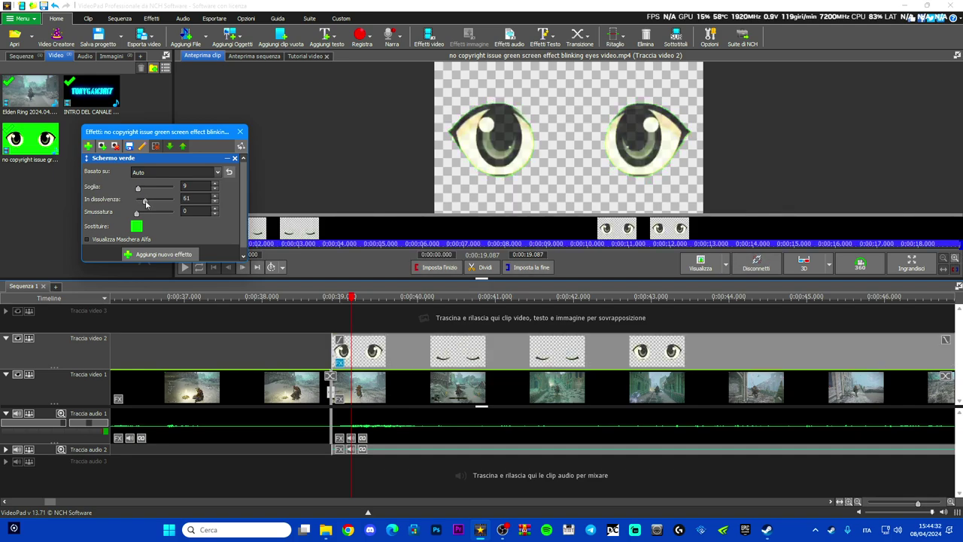
left_click_drag(145, 202, 138, 191)
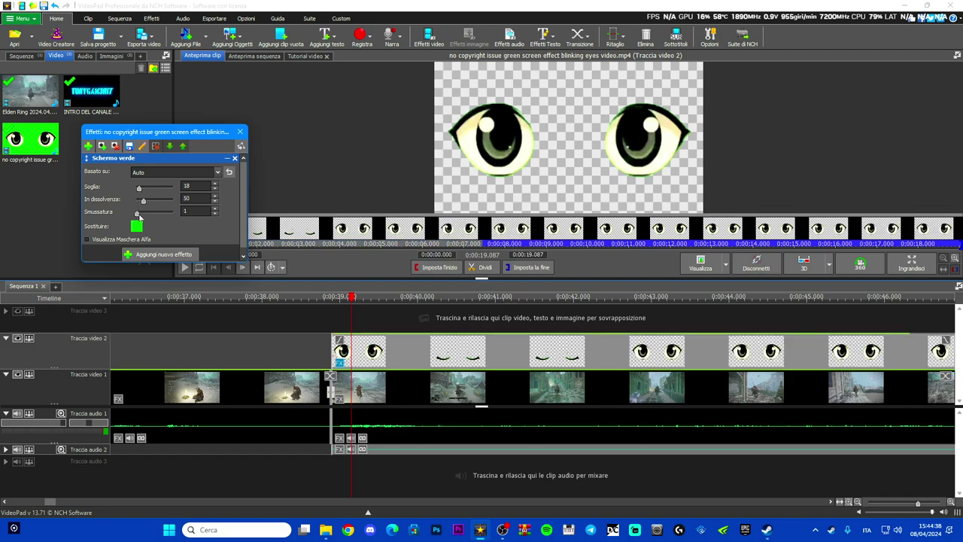
left_click_drag(143, 214, 150, 217)
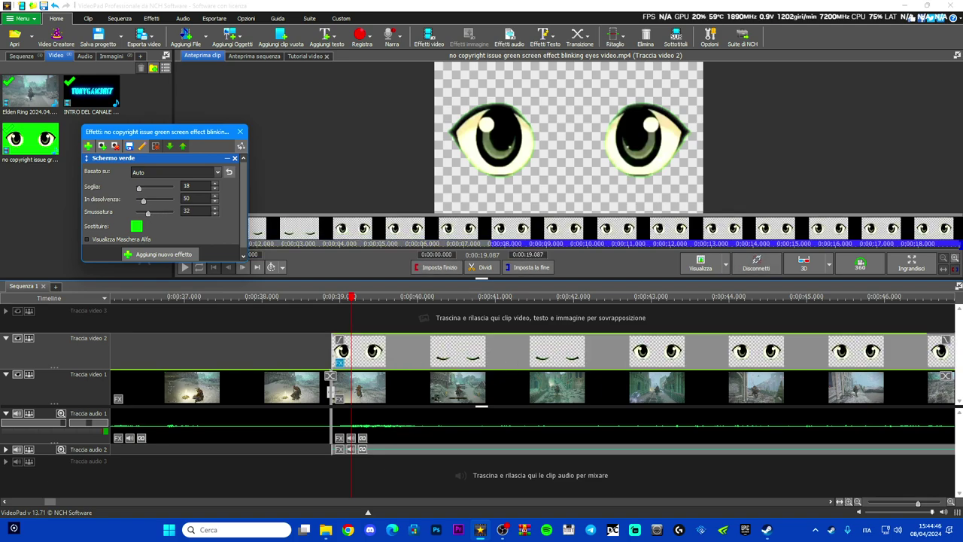
Base the green screen keying on Colore with Soglia 21, In dissolvenza 50 and Smussatura 39, and preview the overlay on the gameplay.
left_click(185, 174)
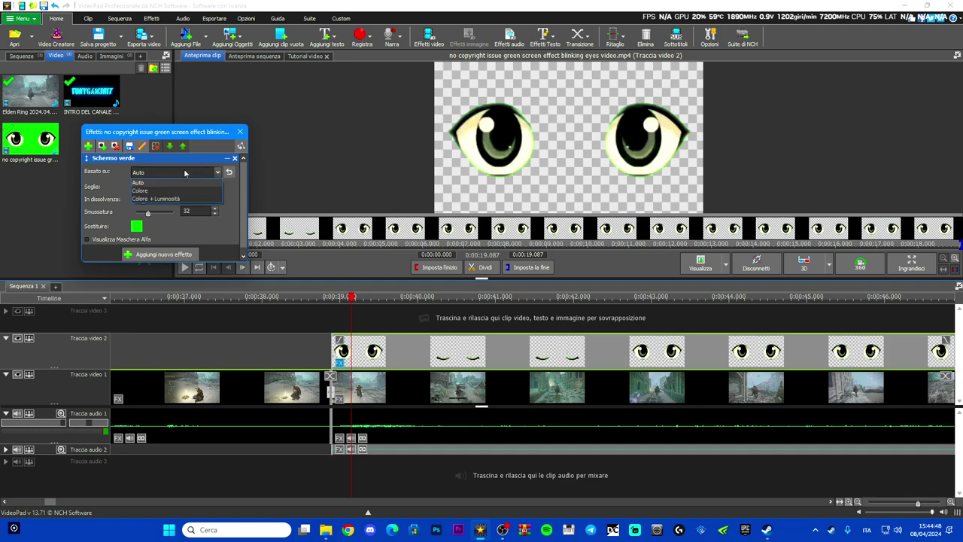
left_click(156, 199)
left_click(158, 173)
left_click(153, 191)
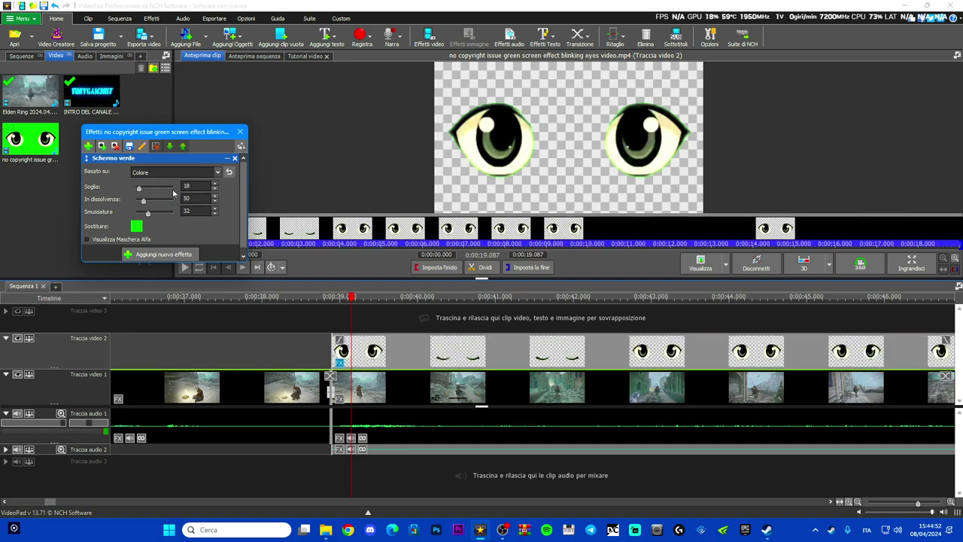
left_click_drag(150, 213, 149, 213)
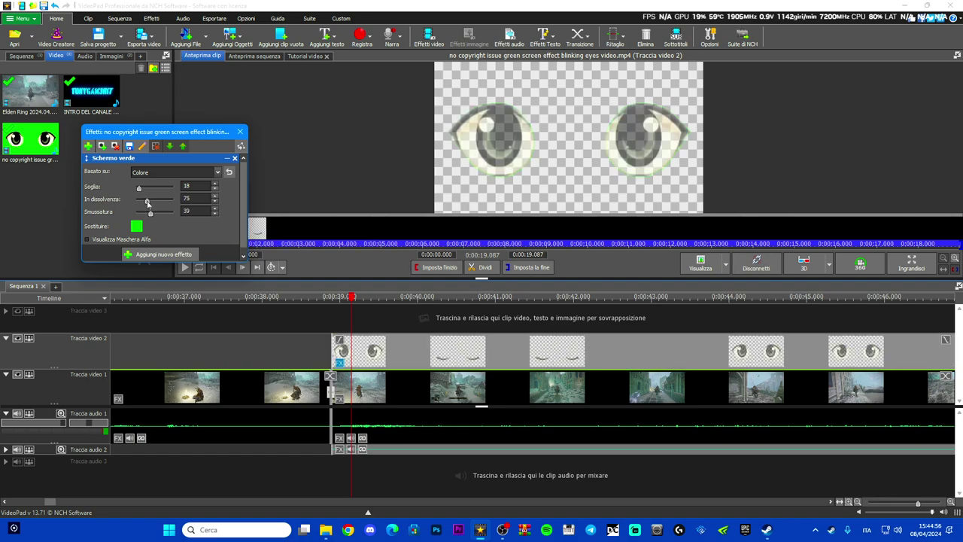
left_click_drag(143, 192, 139, 192)
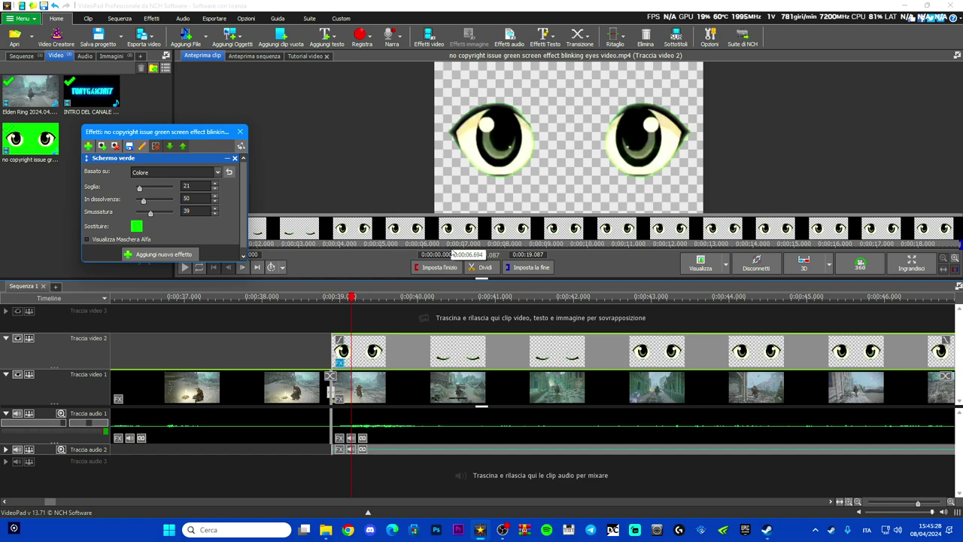
left_click(350, 298)
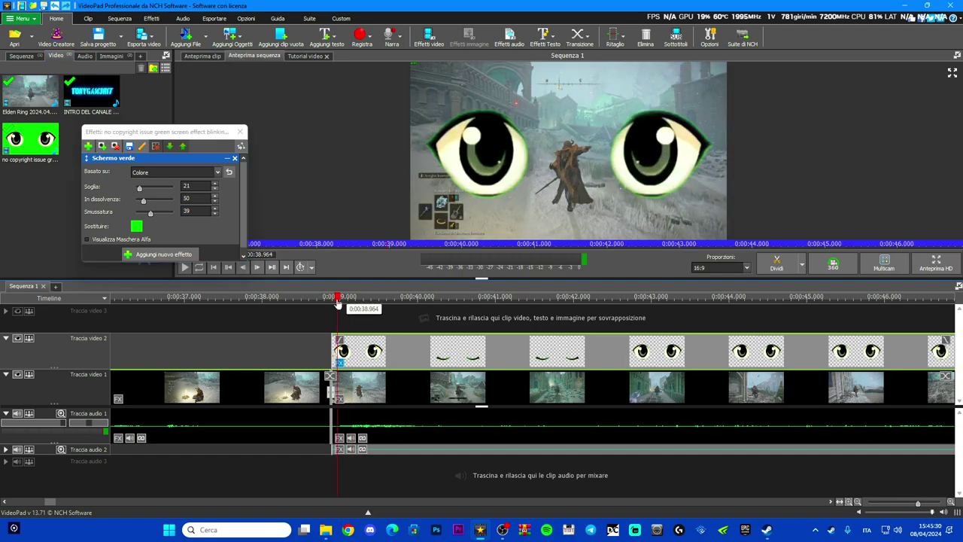
left_click_drag(345, 309, 506, 296)
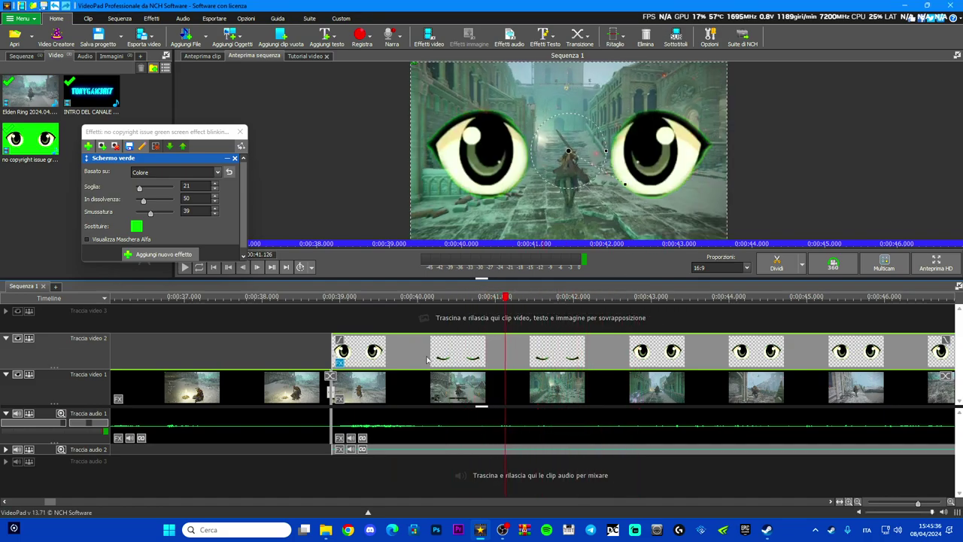
Delete the blinking eyes overlay from video track 2 and dismiss the effects dialog.
key("Delete")
scroll(364, 375, "down", 2)
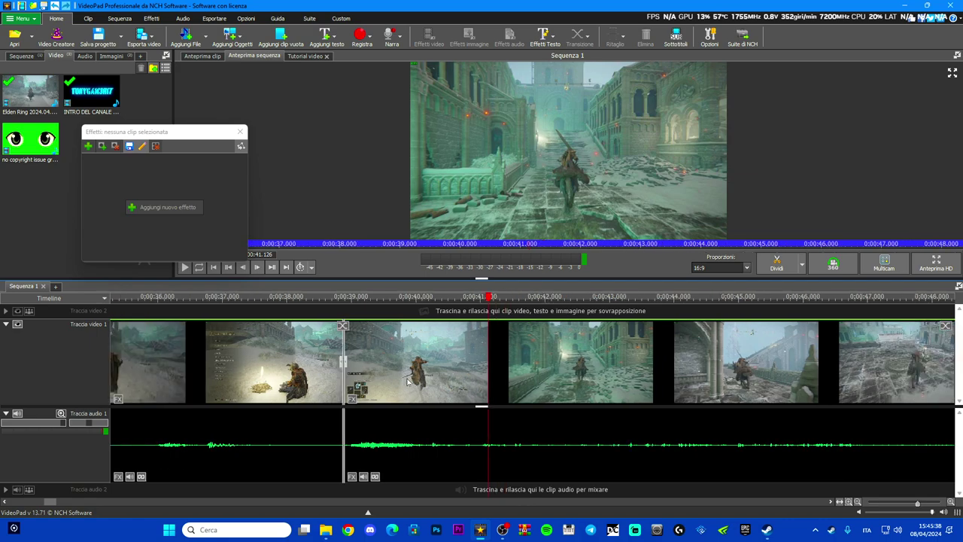
left_click(240, 132)
Apply the Cartoni effect to the Elden Ring segment that starts at about 0:00:39 on video track 1.
scroll(446, 344, "down", 3)
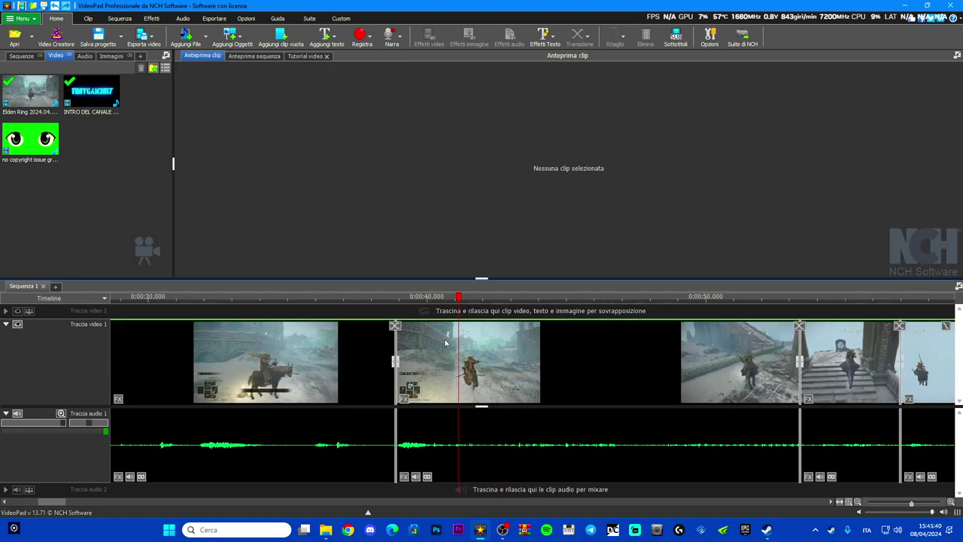
left_click(382, 368)
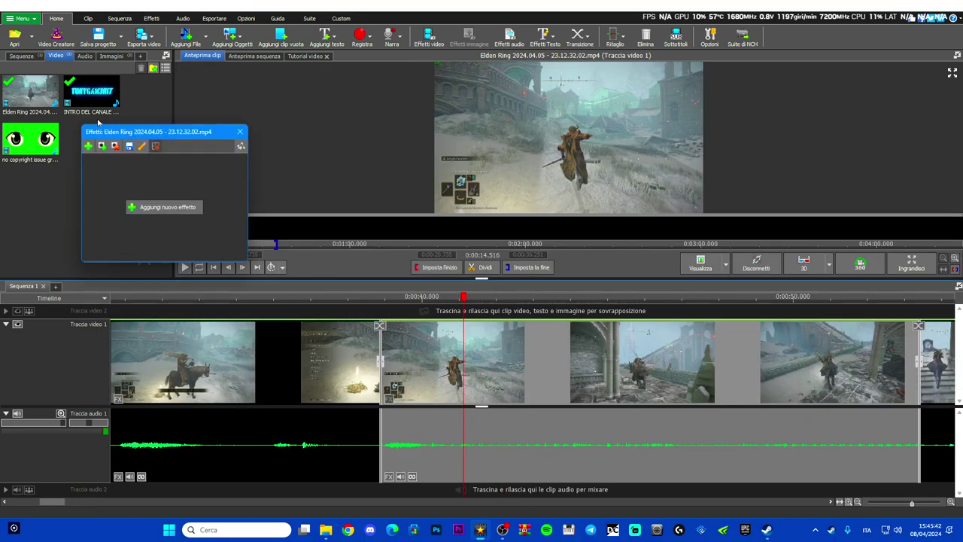
left_click(392, 389)
left_click(88, 146)
left_click(88, 145)
scroll(301, 223, "down", 5)
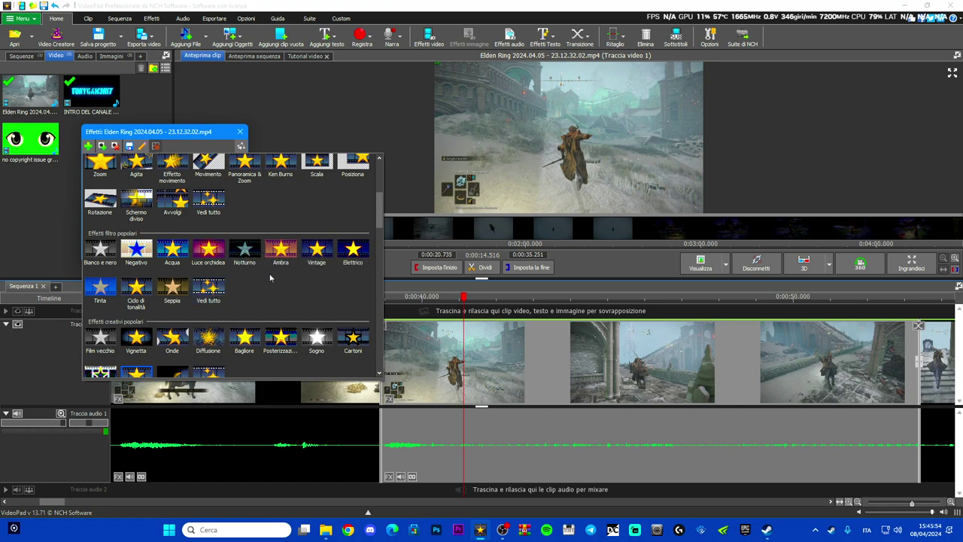
scroll(305, 280, "down", 1)
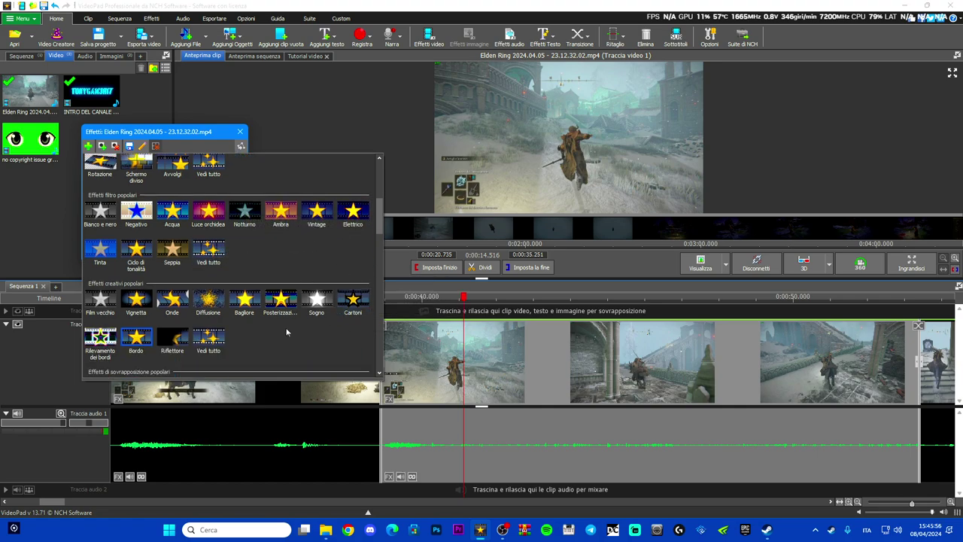
scroll(299, 330, "down", 2)
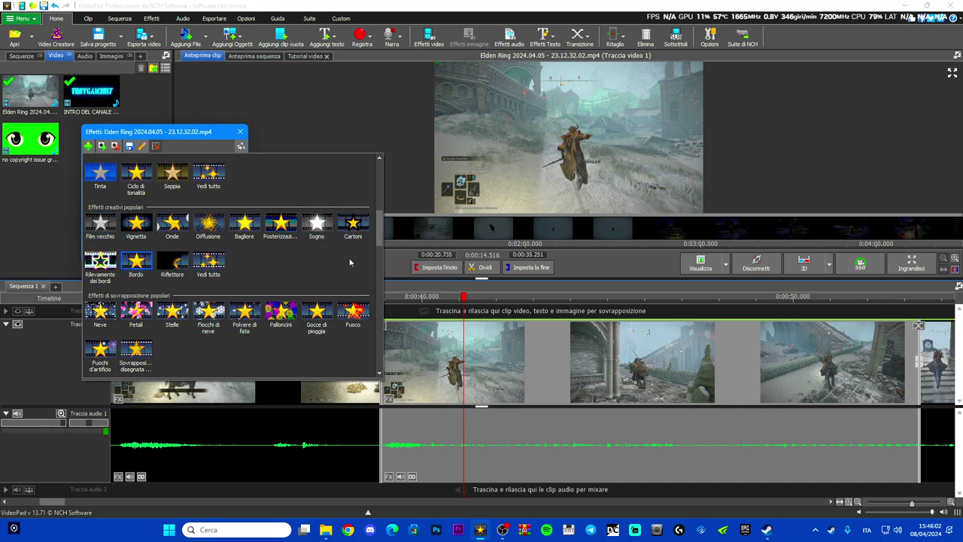
left_click(353, 224)
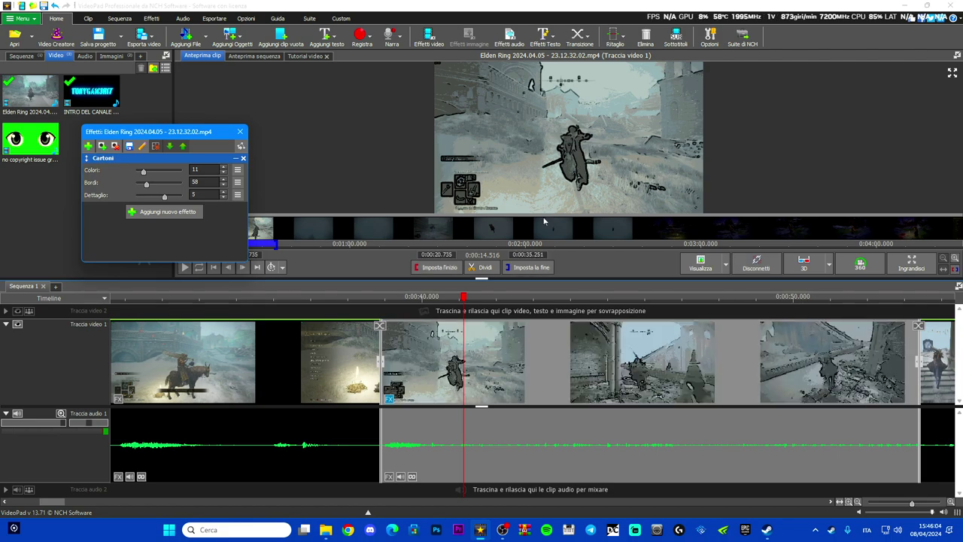
Set the Cartoni effect to Colori 30, Bordi 41 and Dettaglio 7 while previewing a frame near 0:00:39.8.
left_click_drag(463, 299, 414, 309)
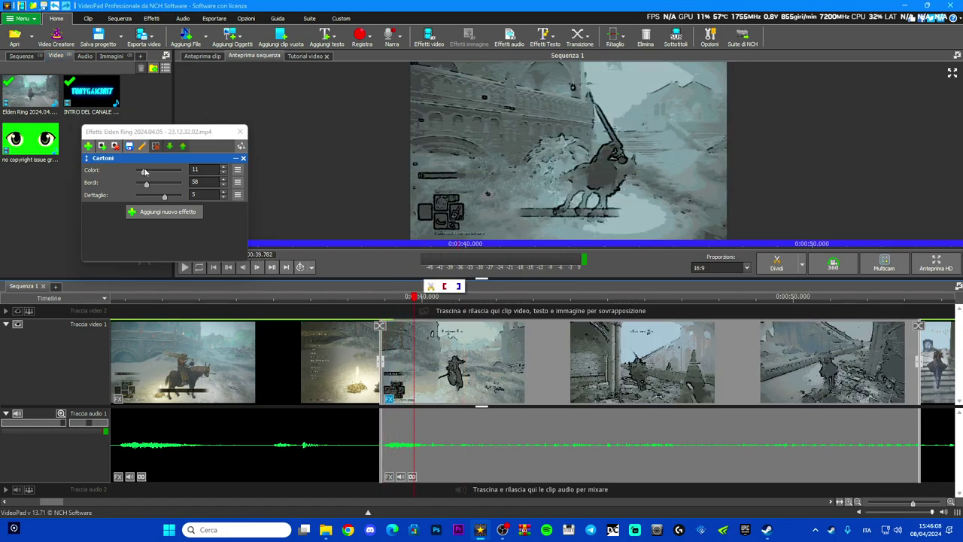
left_click_drag(145, 171, 147, 173)
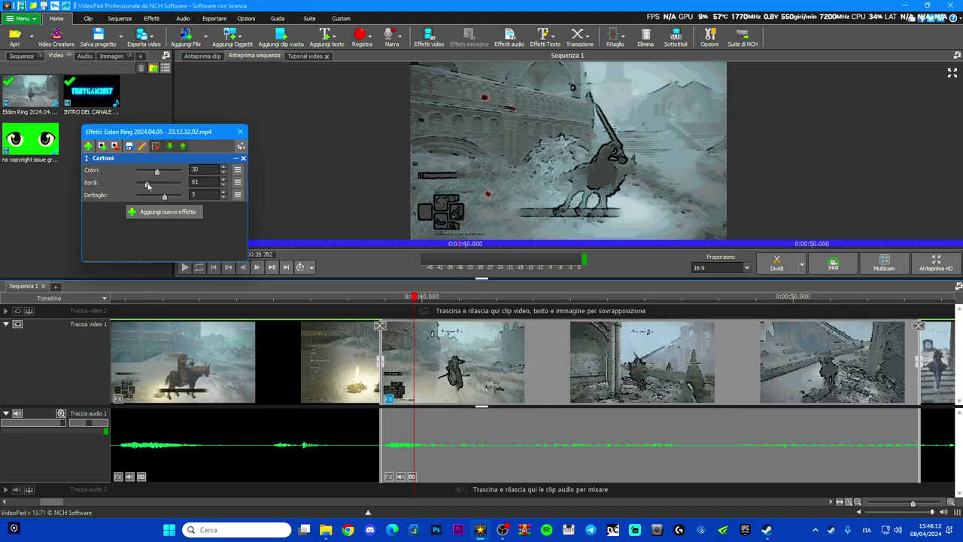
left_click_drag(159, 186, 175, 197)
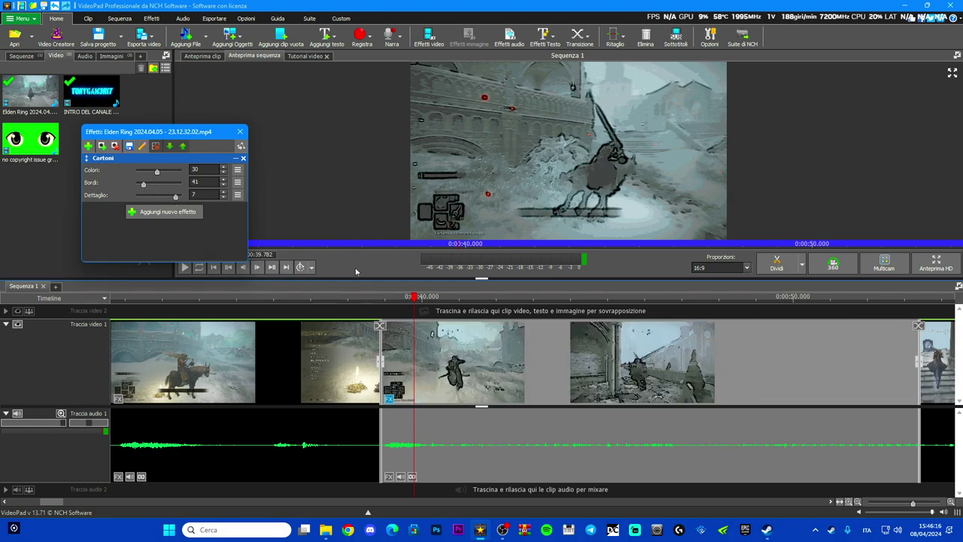
Dismiss the effects dialog and play back part of the cartoon-styled segment.
left_click(378, 297)
left_click(239, 133)
left_click(185, 267)
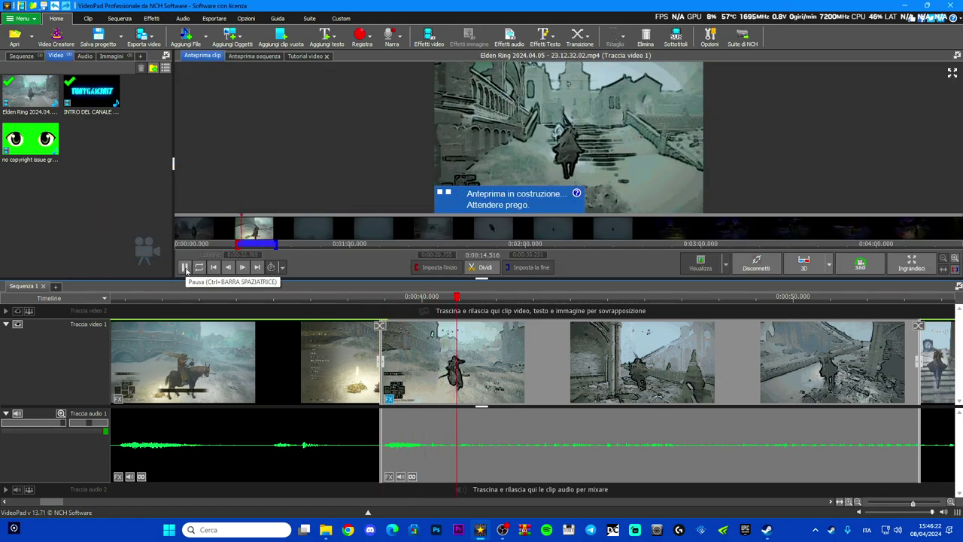
left_click(184, 267)
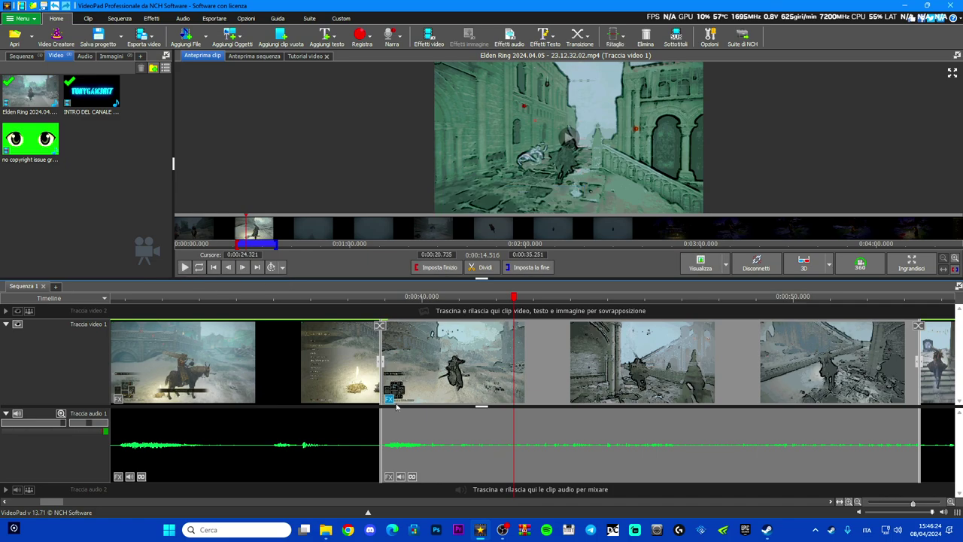
Change the segment's Cartoni effect to Colori 64, Bordi 1 and Dettaglio 0.
left_click(389, 398)
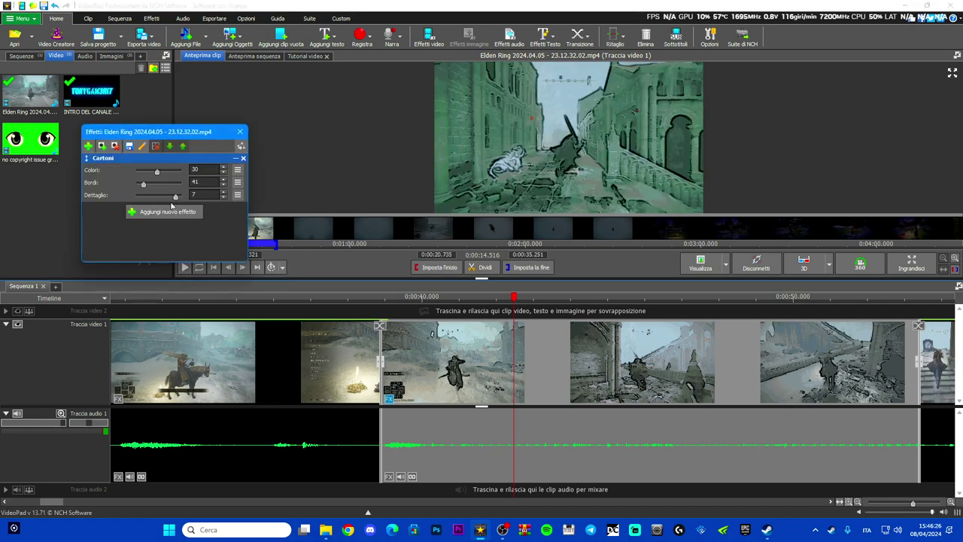
left_click_drag(155, 173, 147, 201)
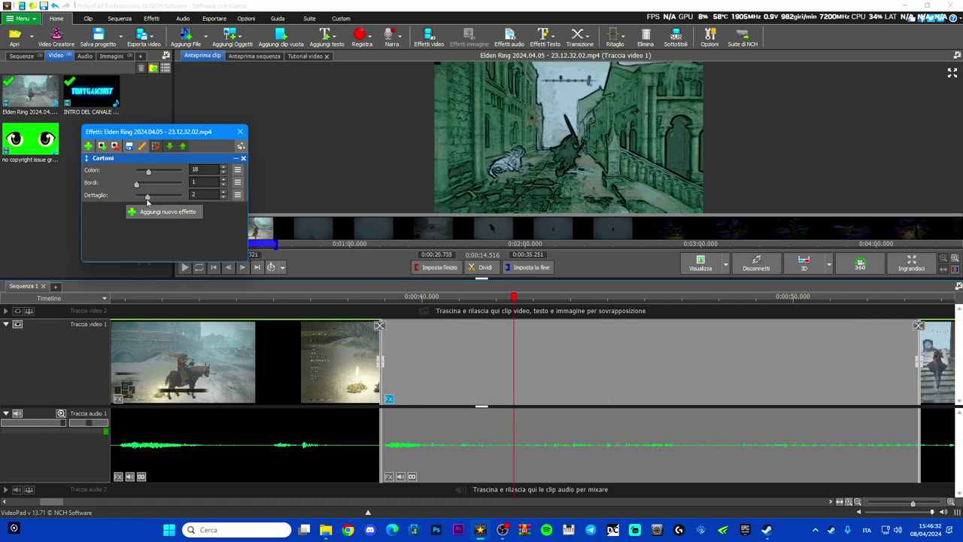
left_click_drag(367, 297, 392, 298)
left_click_drag(149, 197, 113, 203)
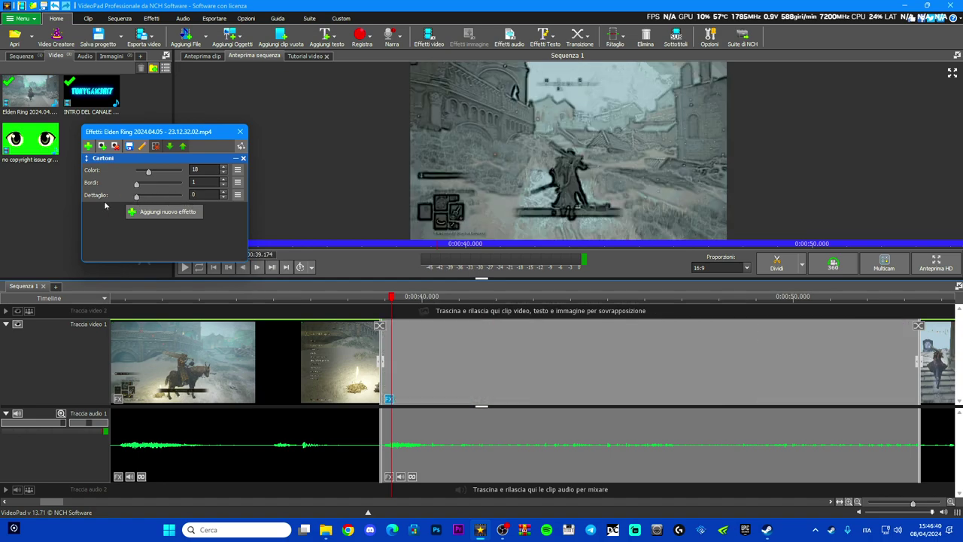
left_click_drag(137, 185, 79, 185)
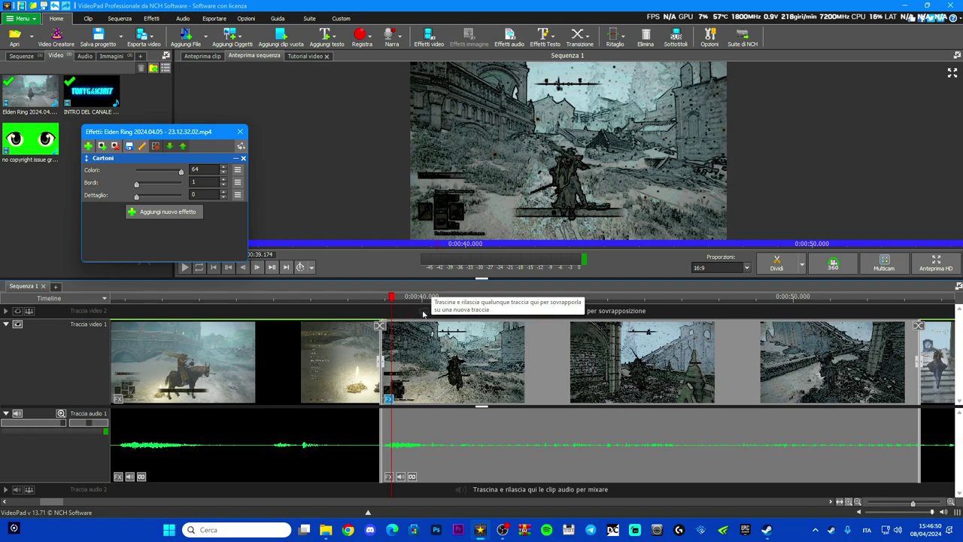
Preview the cartoon-styled segment from its start at about 0:00:38.8 to about 0:00:43.5.
left_click(386, 300)
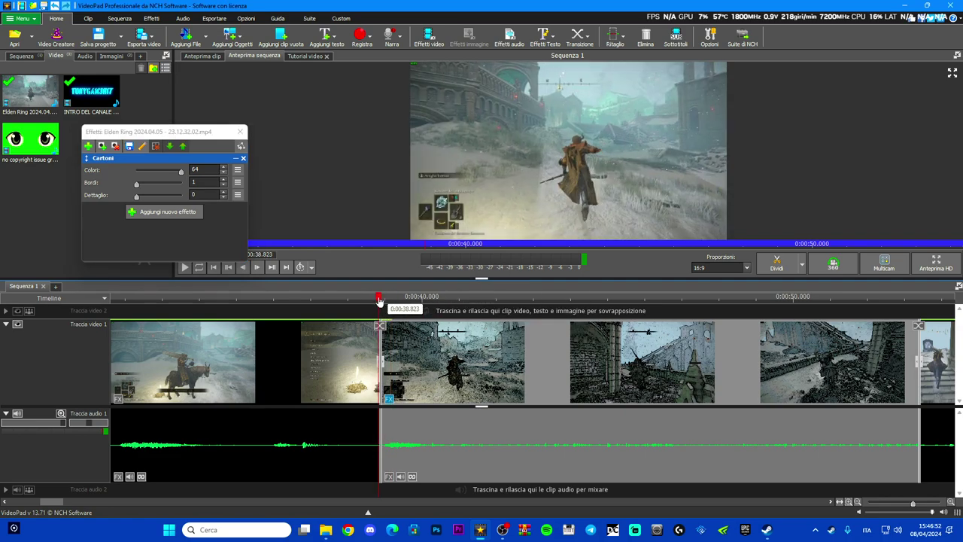
left_click_drag(385, 302, 507, 301)
scroll(445, 336, "down", 3)
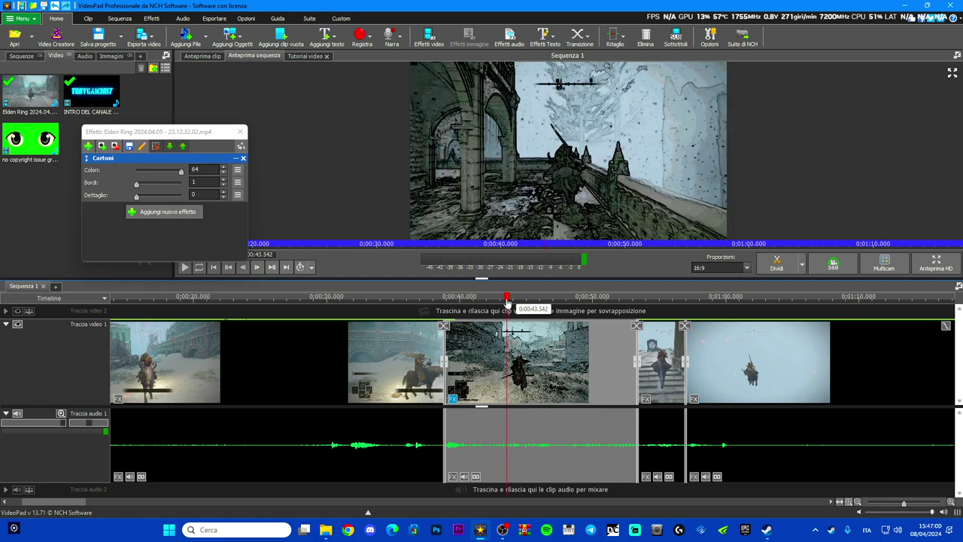
scroll(453, 391, "up", 1)
scroll(454, 391, "up", 1)
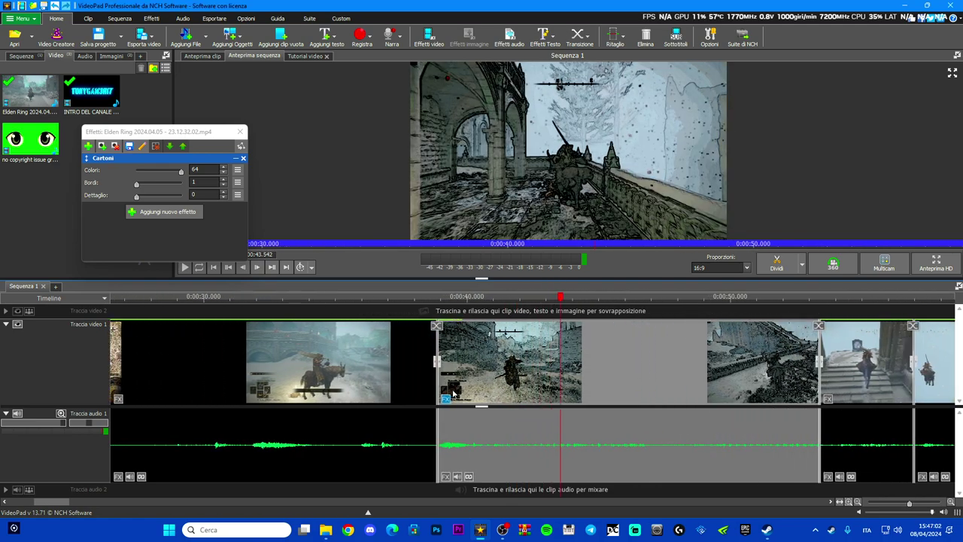
Add a Regolazione colore effect to the cartoon segment with Luminosità 30.60 and Contrasto 28.00, and preview it near the segment's start.
left_click(445, 401)
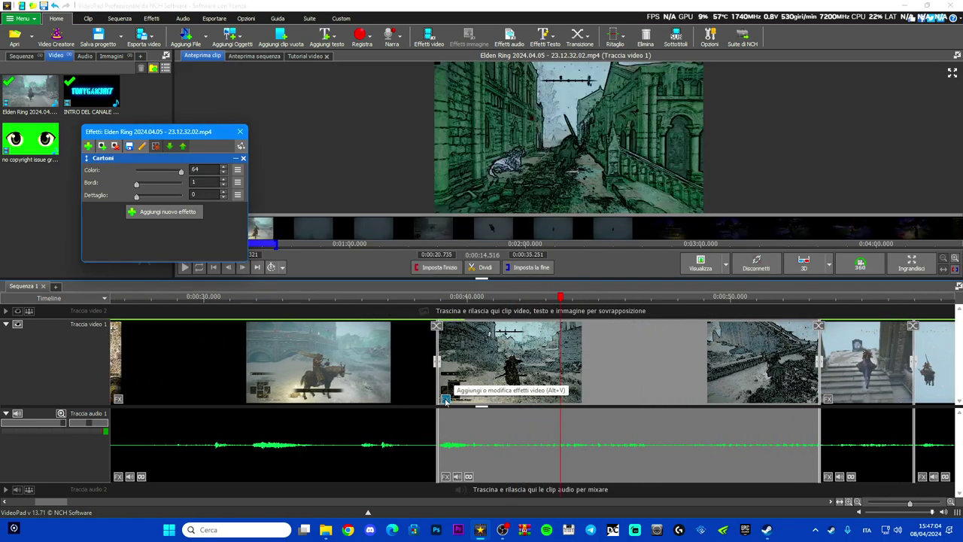
left_click(89, 146)
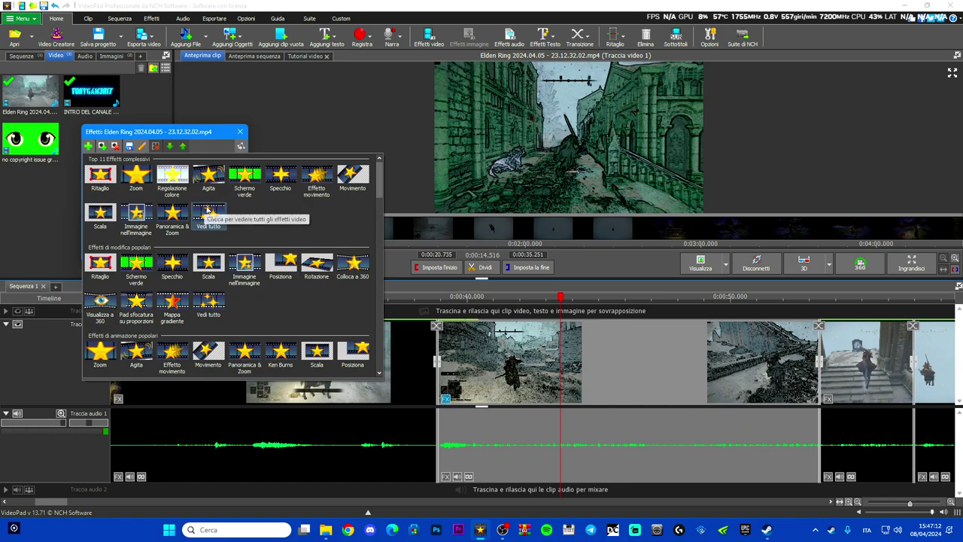
left_click(170, 184)
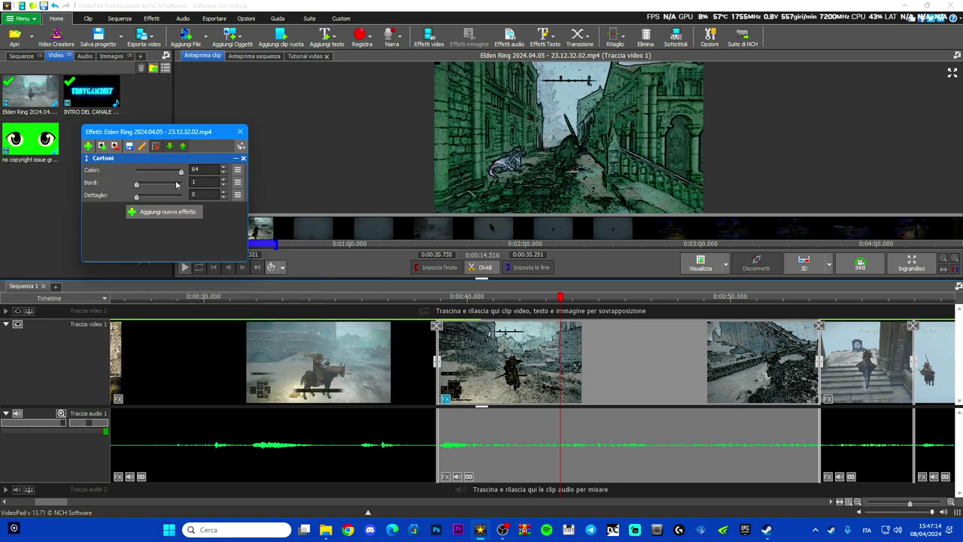
left_click_drag(177, 185, 160, 199)
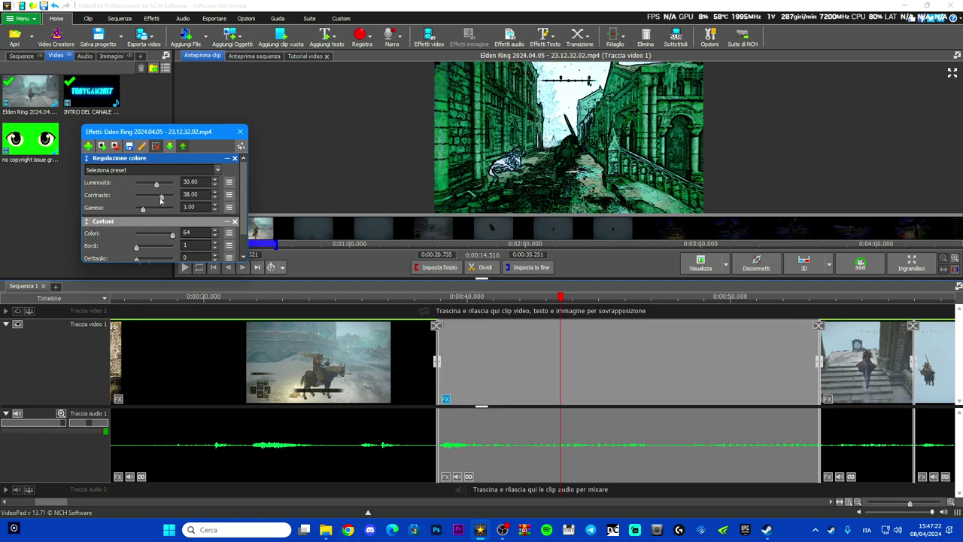
left_click_drag(566, 301, 446, 307)
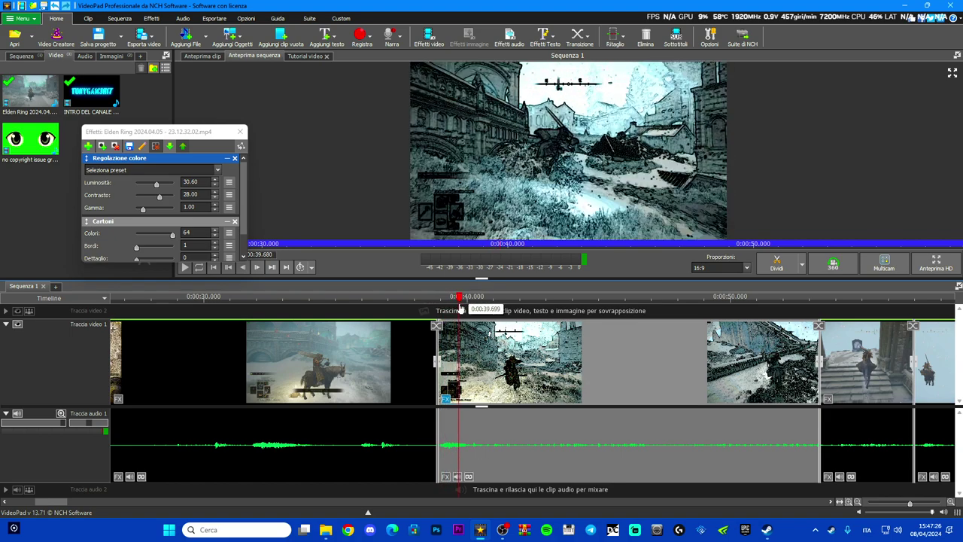
scroll(103, 212, "down", 2)
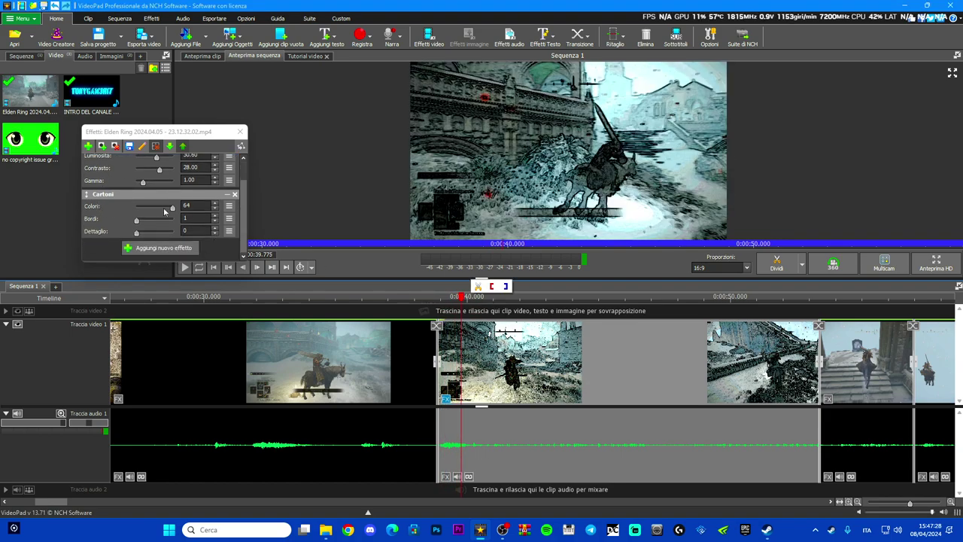
left_click(88, 145)
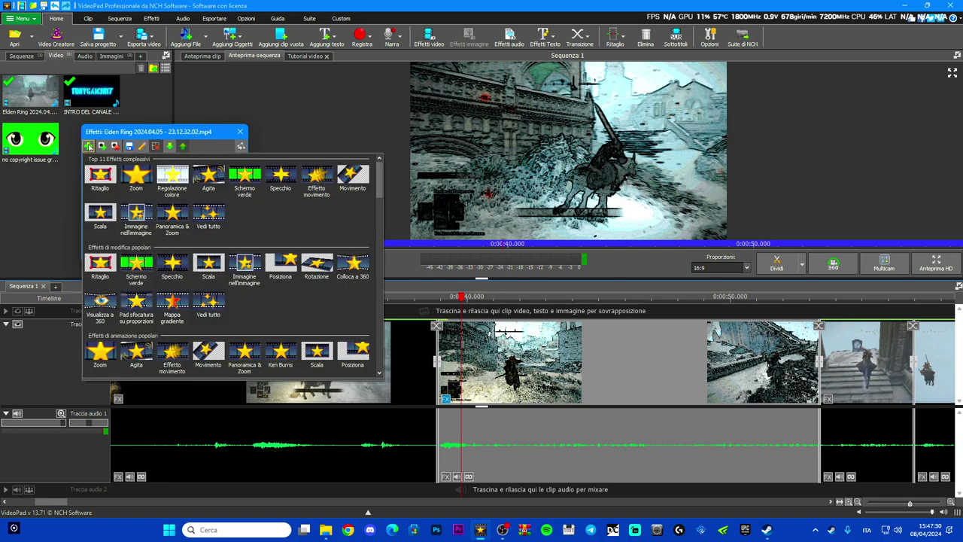
scroll(285, 248, "down", 10)
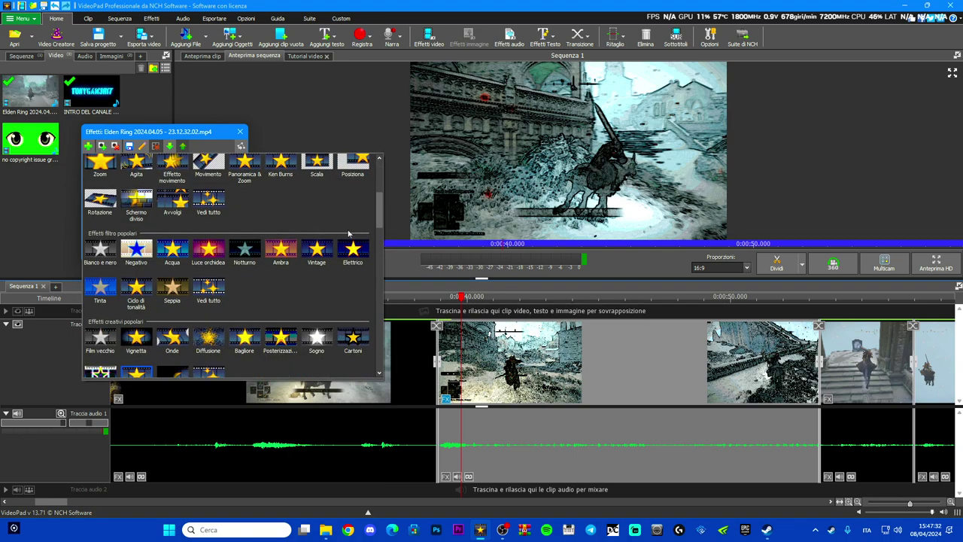
scroll(331, 239, "down", 4)
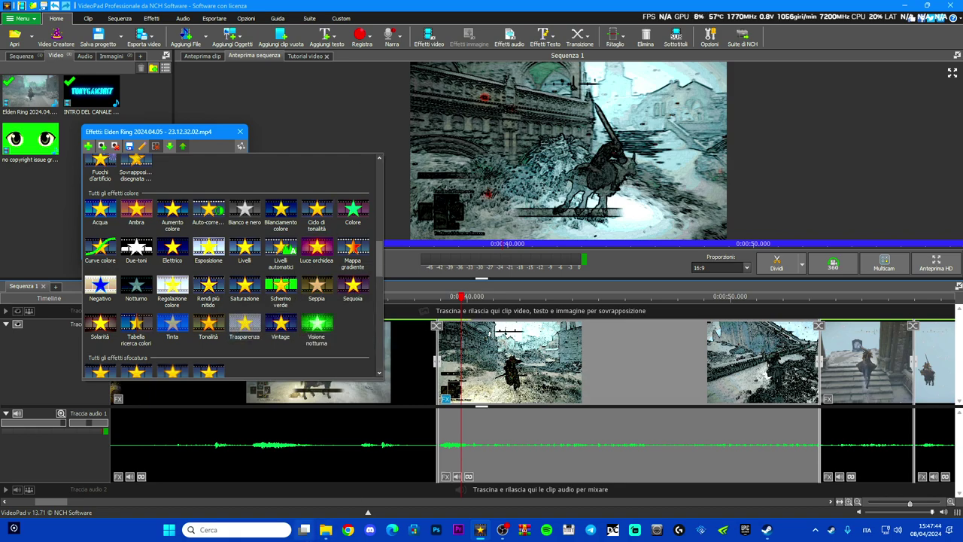
Import the logo image PicsArt_10-24-07.36.23.png from the desktop's PREMIERE folder into the project.
mouse_move(322, 535)
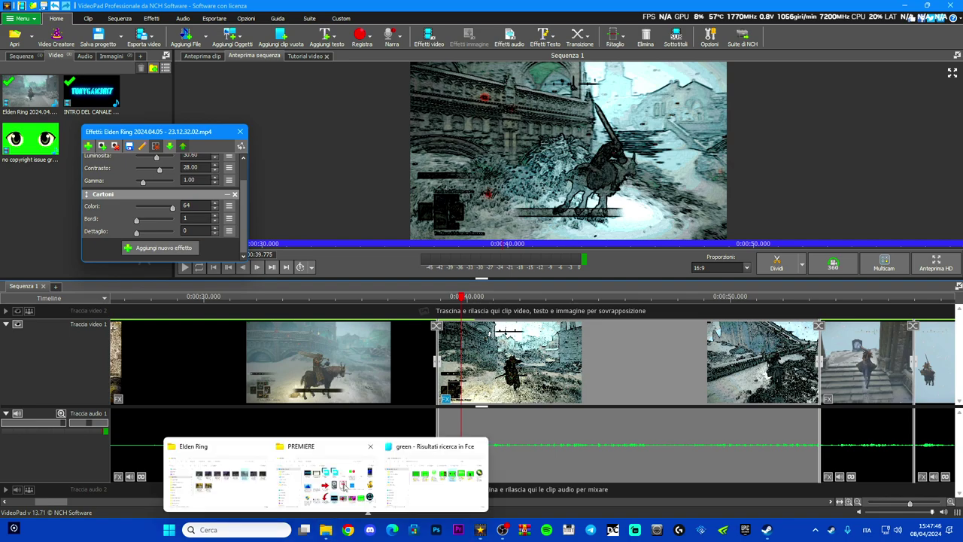
left_click(336, 506)
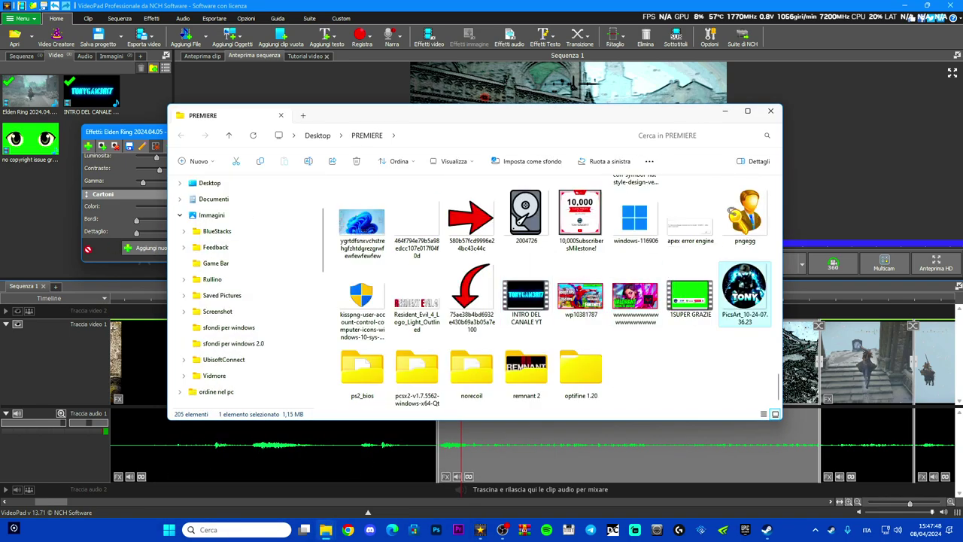
left_click(725, 110)
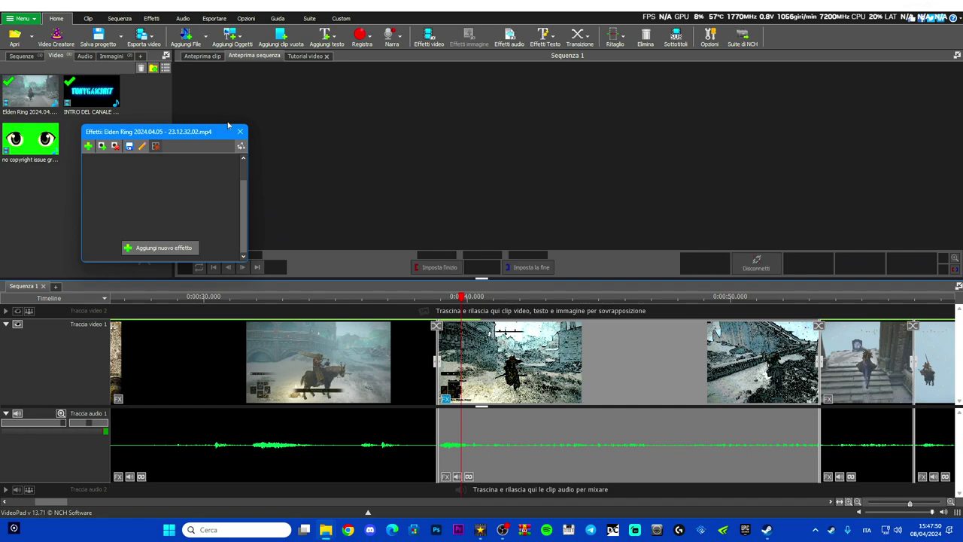
left_click(190, 330)
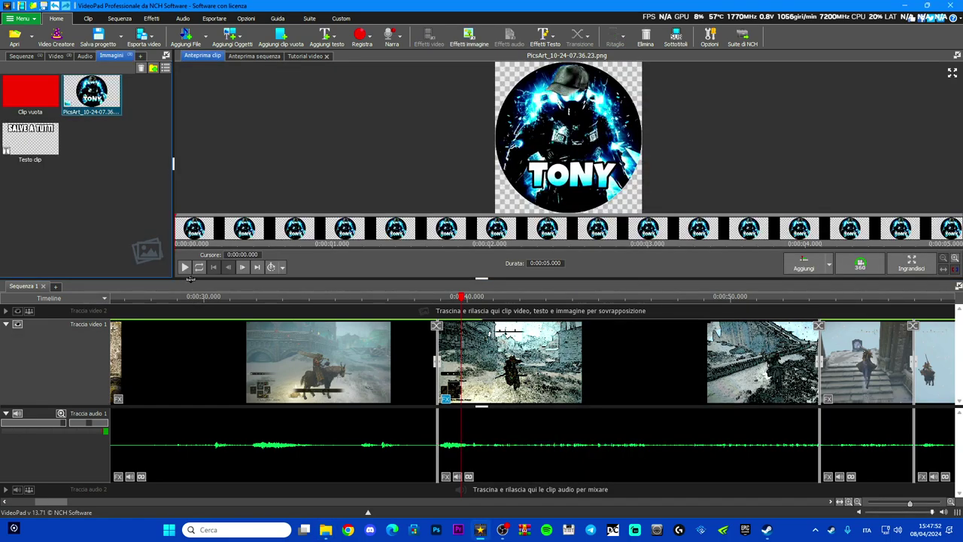
Place the logo image on Traccia video 2 at the sequence start and extend it to about 1 minute 41 seconds.
left_click_drag(192, 283, 192, 233)
scroll(304, 314, "down", 2)
scroll(304, 314, "down", 3)
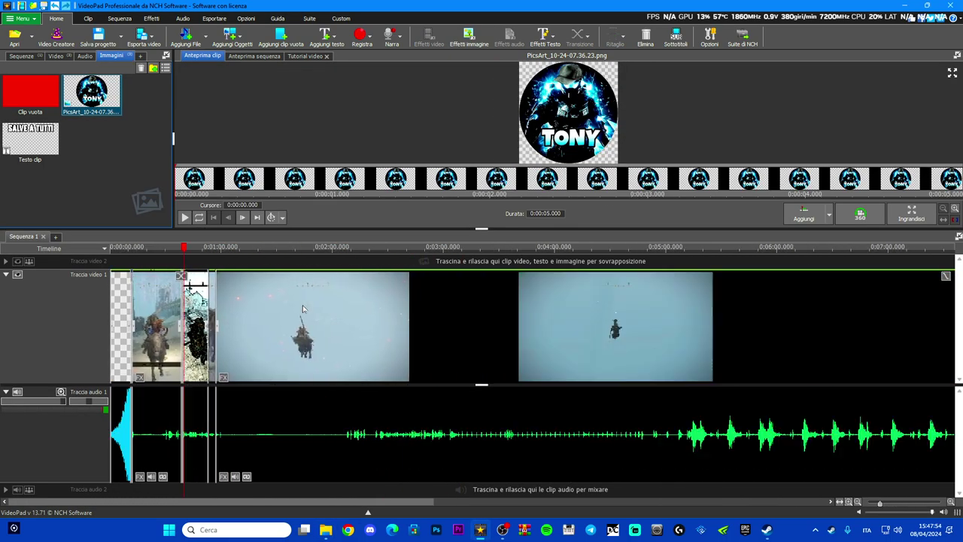
left_click_drag(91, 95, 105, 260)
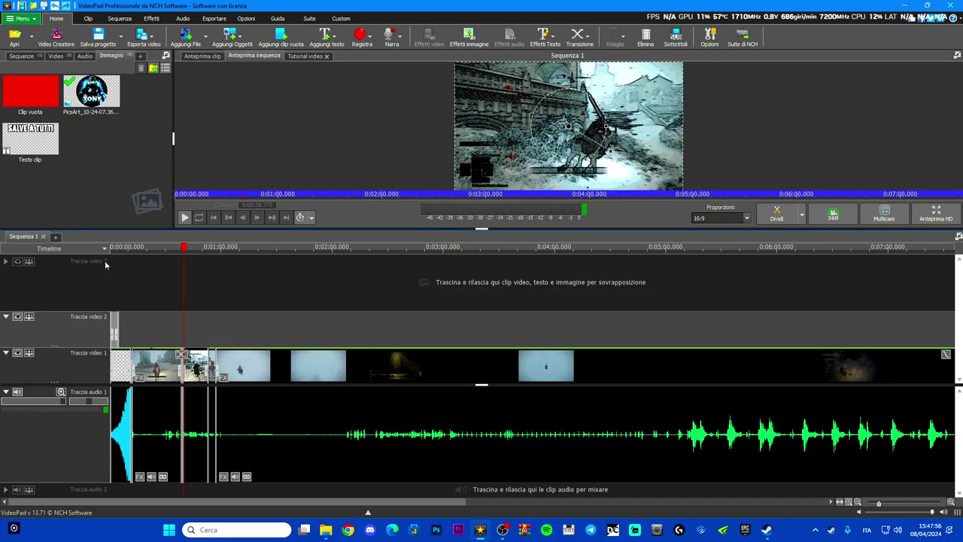
left_click_drag(184, 247, 112, 247)
Add a Trasparenza effect to the logo clip with Opacità 26.00%.
left_click(117, 345)
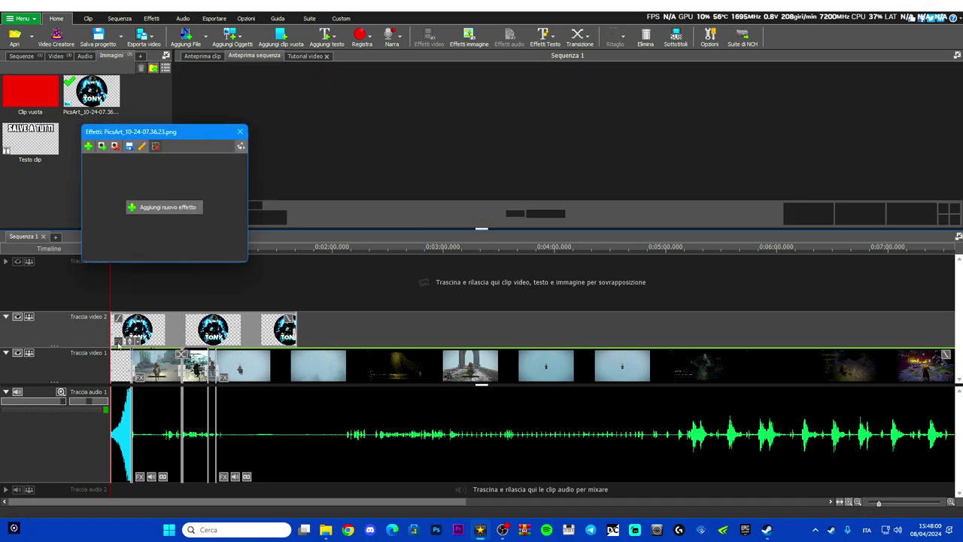
left_click(88, 146)
scroll(240, 248, "down", 6)
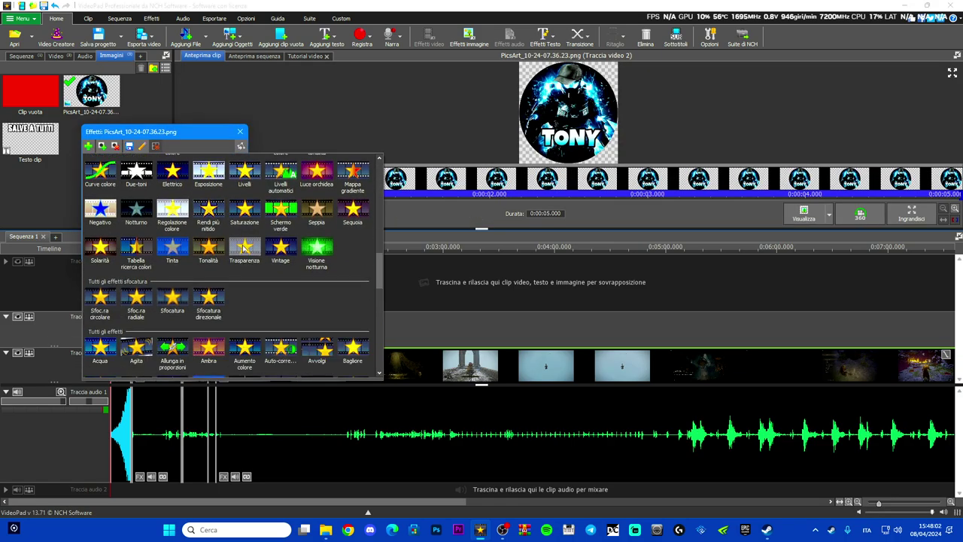
left_click(245, 249)
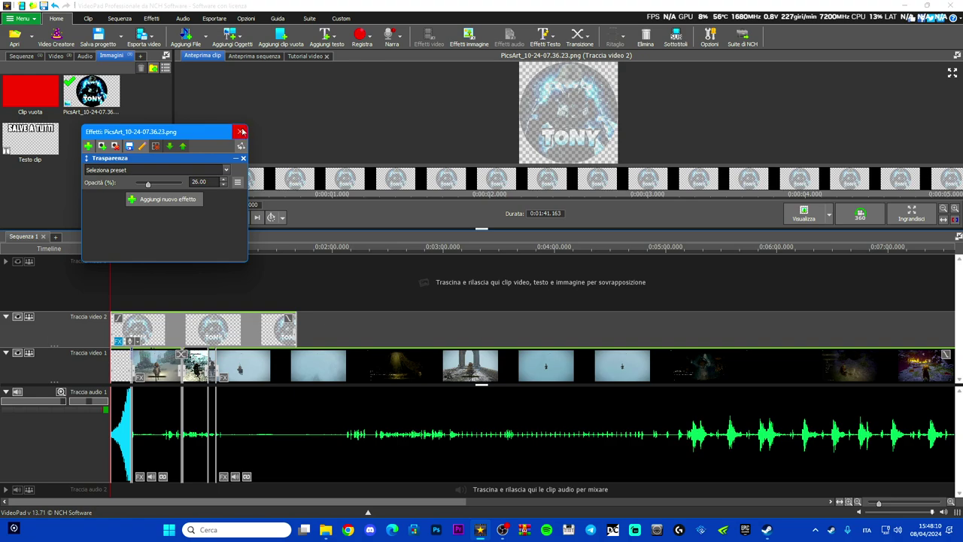
left_click(240, 131)
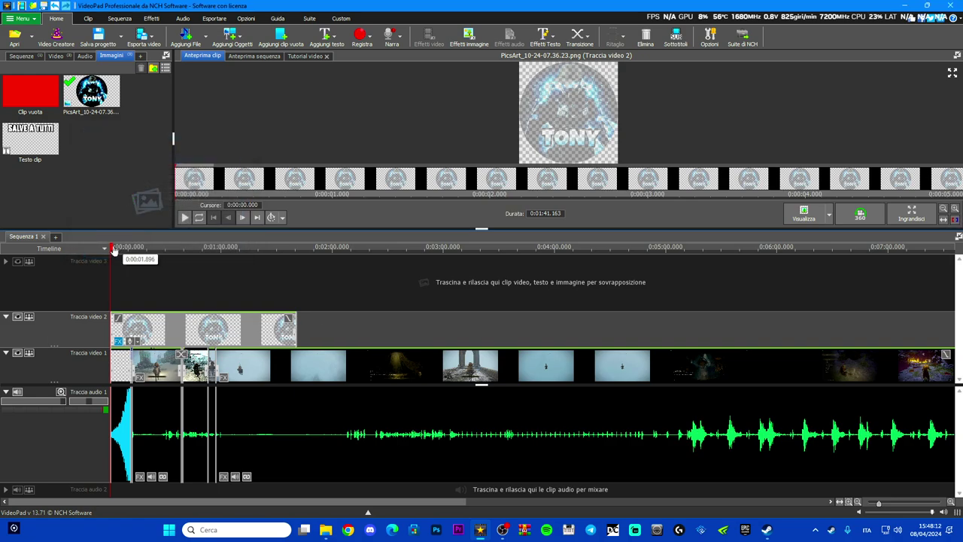
Move the logo clip to start at about 0:00:12.7, where the gameplay begins after the intro.
left_click(113, 251)
left_click(139, 263)
left_click_drag(139, 263, 134, 268)
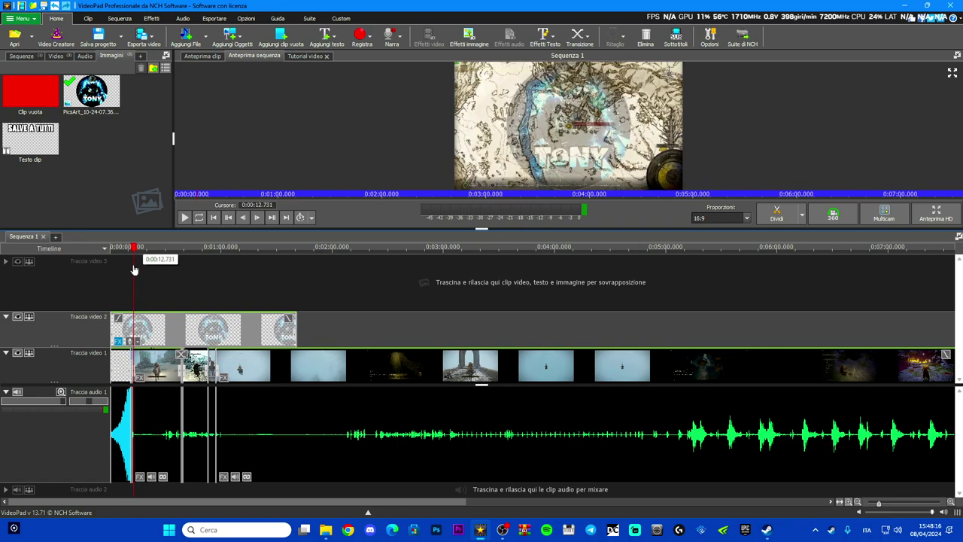
scroll(139, 316, "up", 5)
scroll(143, 329, "down", 3)
left_click_drag(193, 335, 214, 339)
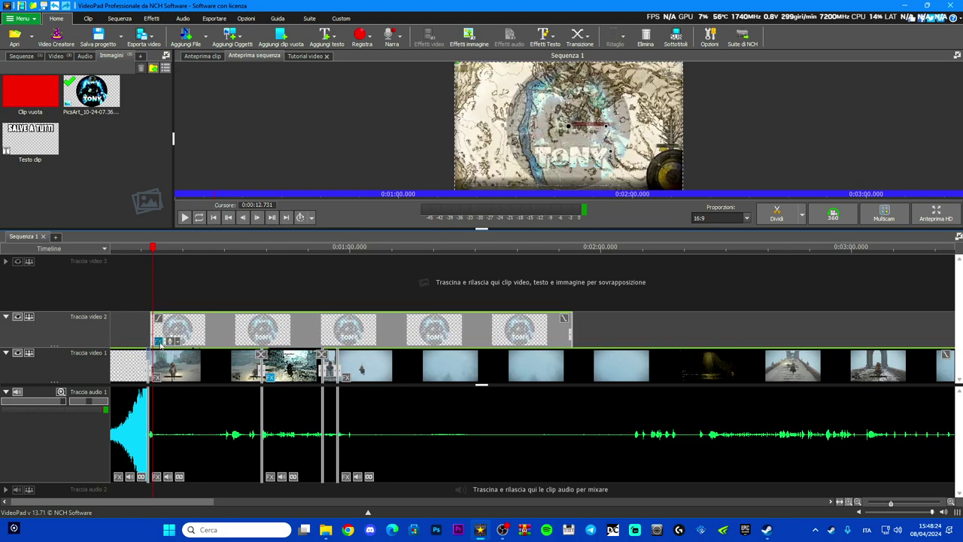
Add a Scala effect to the logo clip with both ratios at 0.30, Offset X 100.00 and Offset Y -100.00.
left_click(159, 341)
left_click(87, 146)
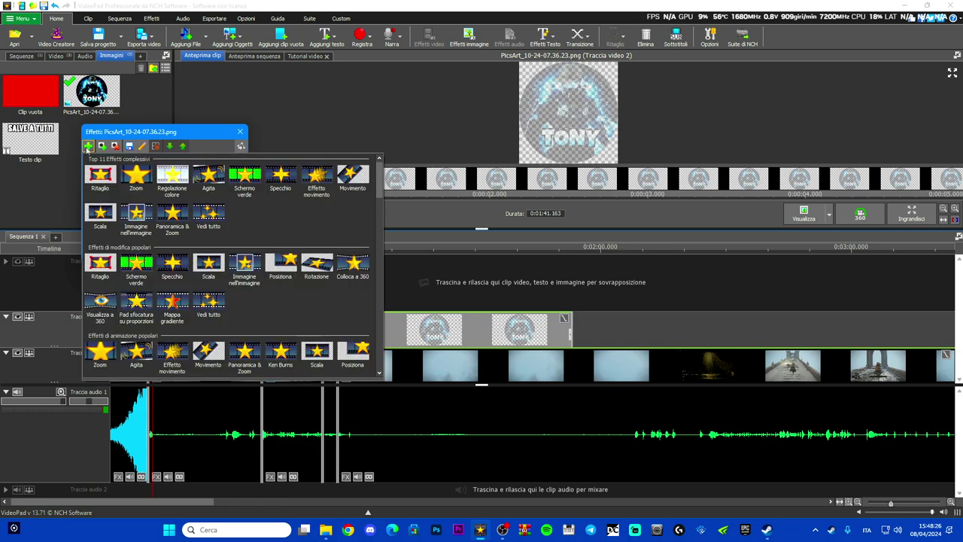
left_click(103, 220)
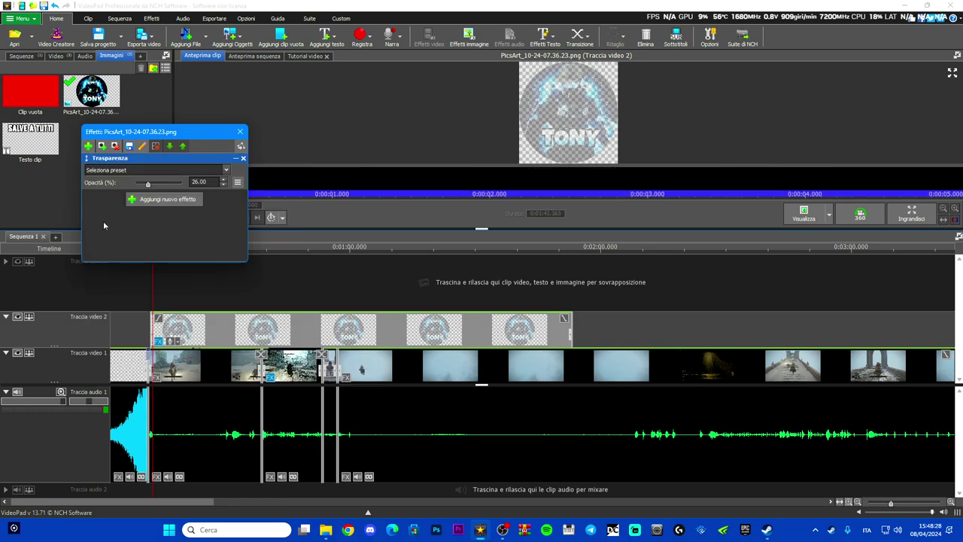
left_click_drag(578, 128, 643, 87)
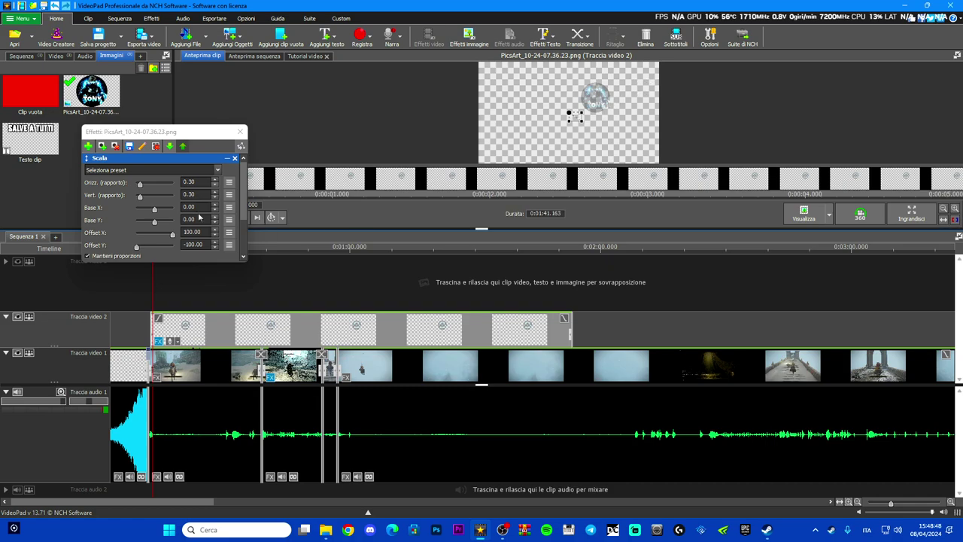
Add a Movimento effect that shifts the logo to the frame's upper-right corner, with Orizzontale 50.56 and Verticale -38.61.
left_click(88, 146)
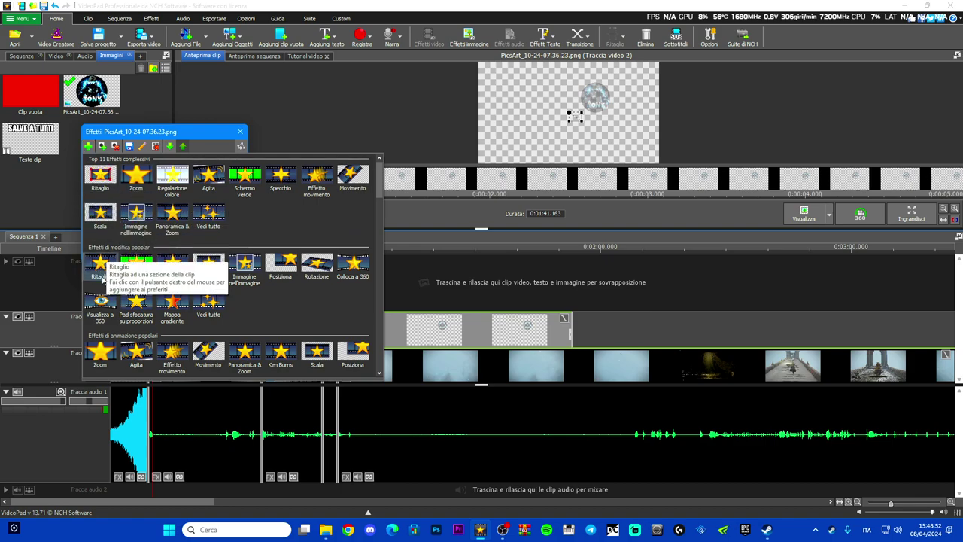
left_click(353, 176)
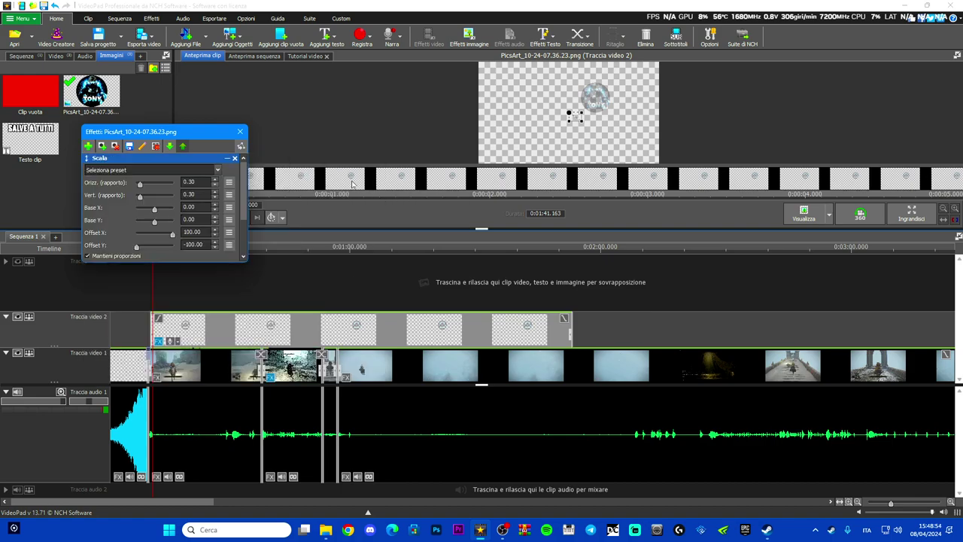
left_click_drag(539, 161, 639, 92)
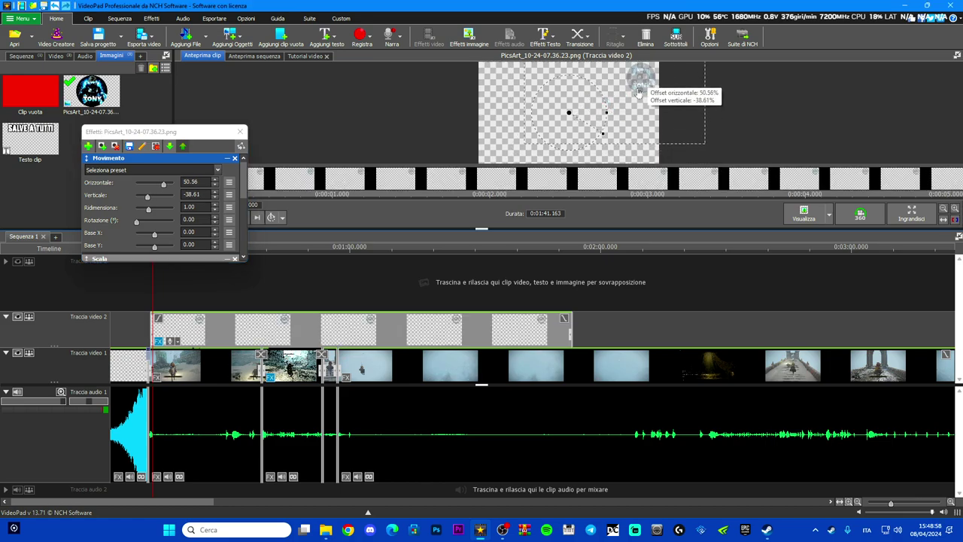
left_click(240, 132)
Scrub through the logo overlay to about 0:01:54, just past its end, and inspect where the watermark stops.
left_click_drag(151, 248, 502, 241)
scroll(504, 404, "down", 4)
scroll(504, 405, "down", 2)
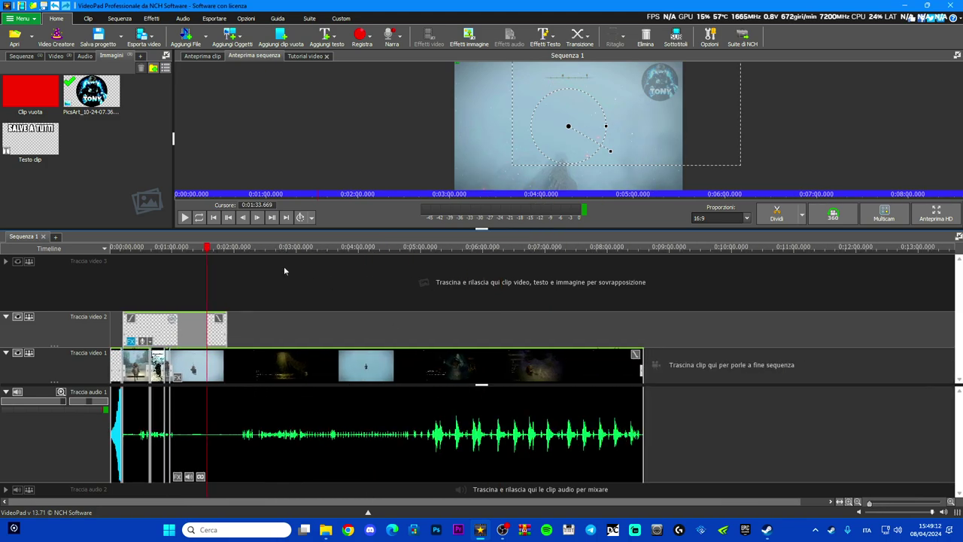
left_click_drag(208, 252, 228, 254)
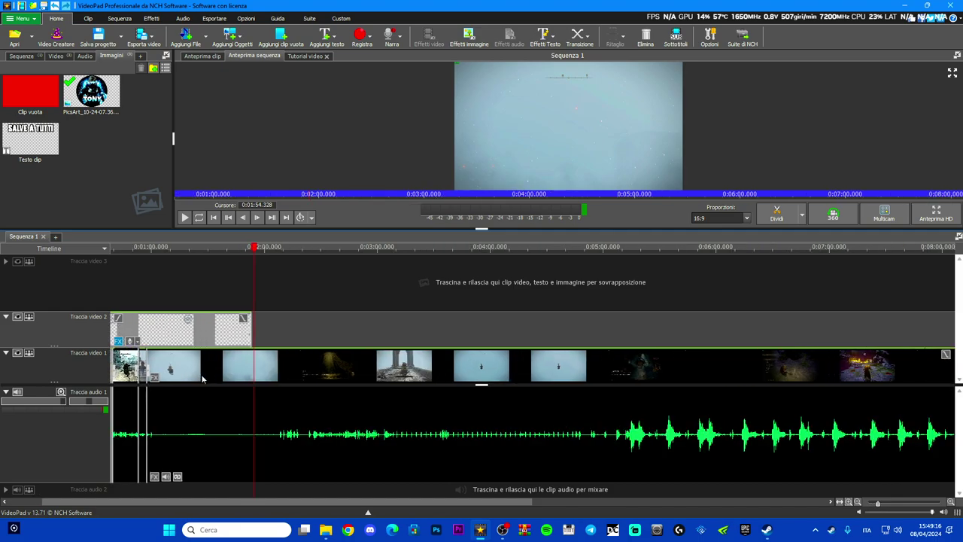
scroll(202, 380, "up", 3)
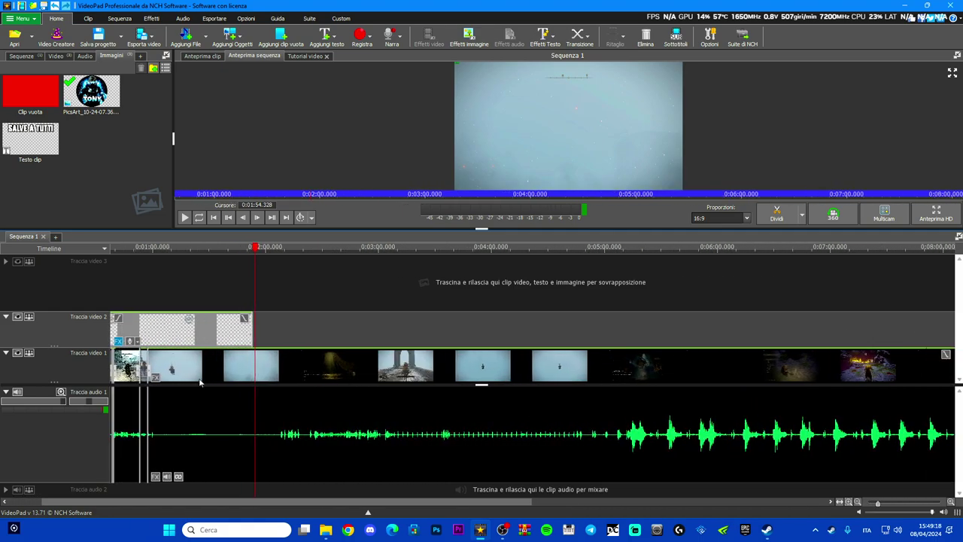
scroll(196, 384, "down", 2)
scroll(161, 391, "up", 2)
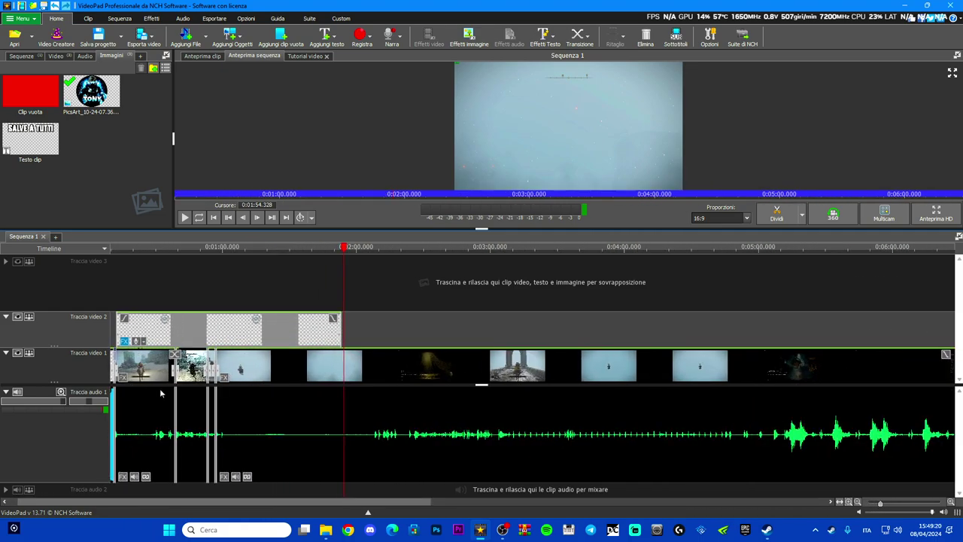
scroll(168, 393, "down", 3)
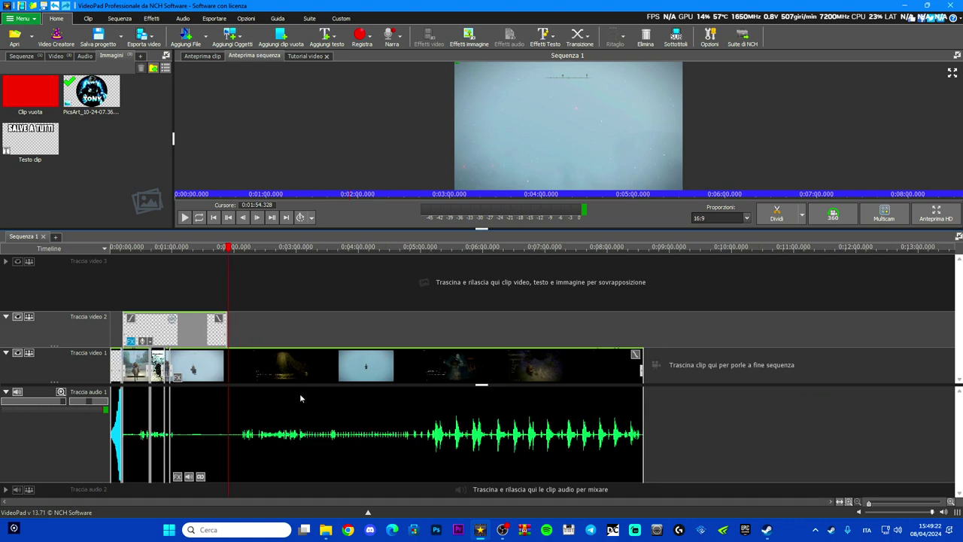
Apply a Sfocatura transition with a duration of 1.000 s to the end of the last gameplay clip.
left_click_drag(226, 255, 644, 255)
scroll(666, 378, "up", 5)
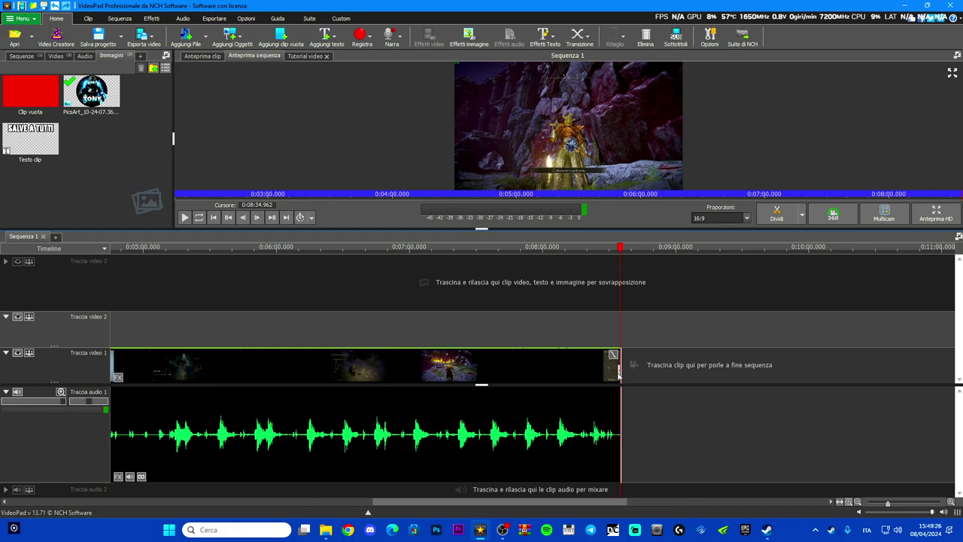
scroll(610, 365, "up", 3)
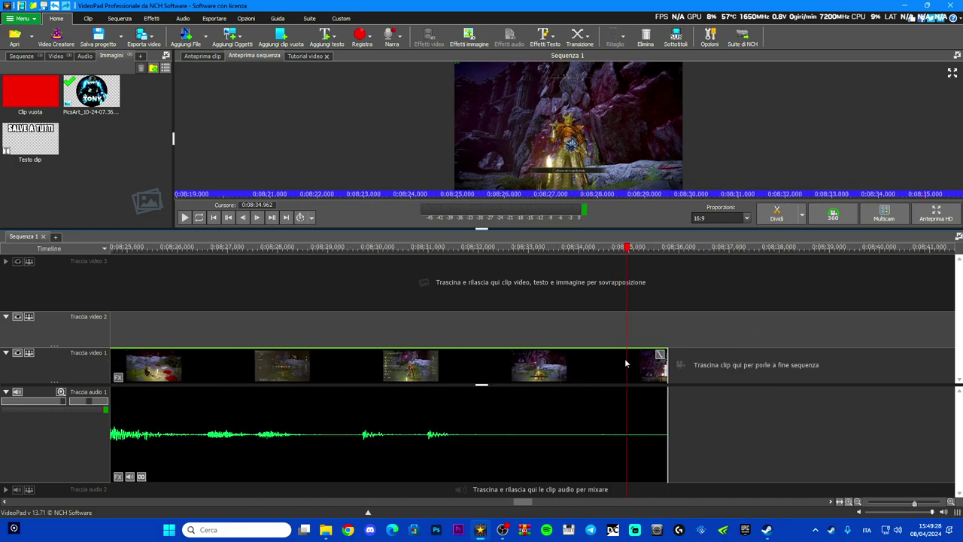
left_click(661, 358)
left_click(660, 355)
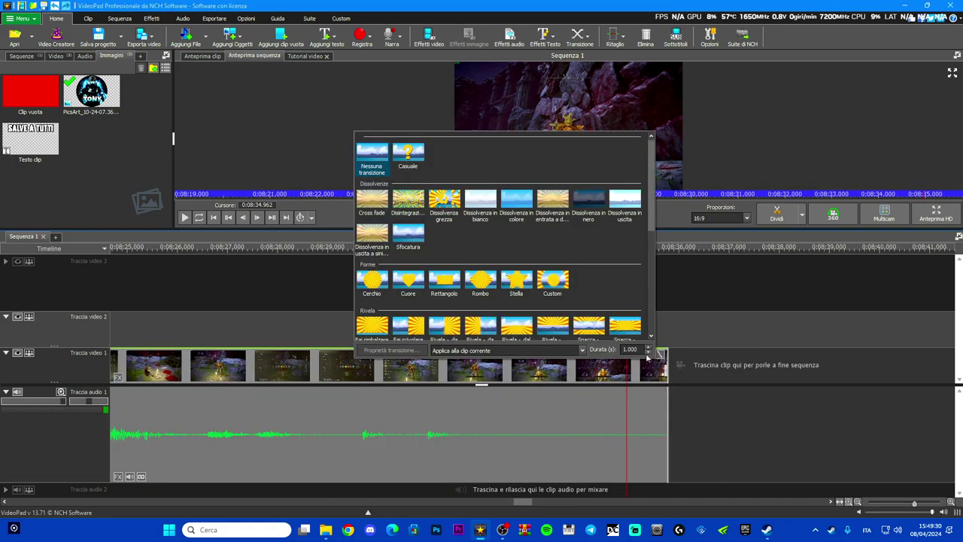
left_click(594, 213)
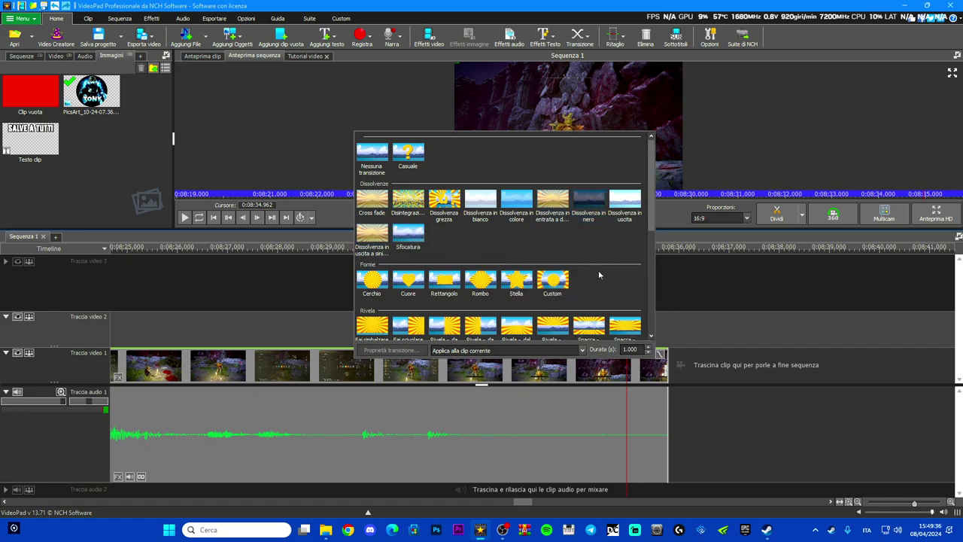
left_click(415, 238)
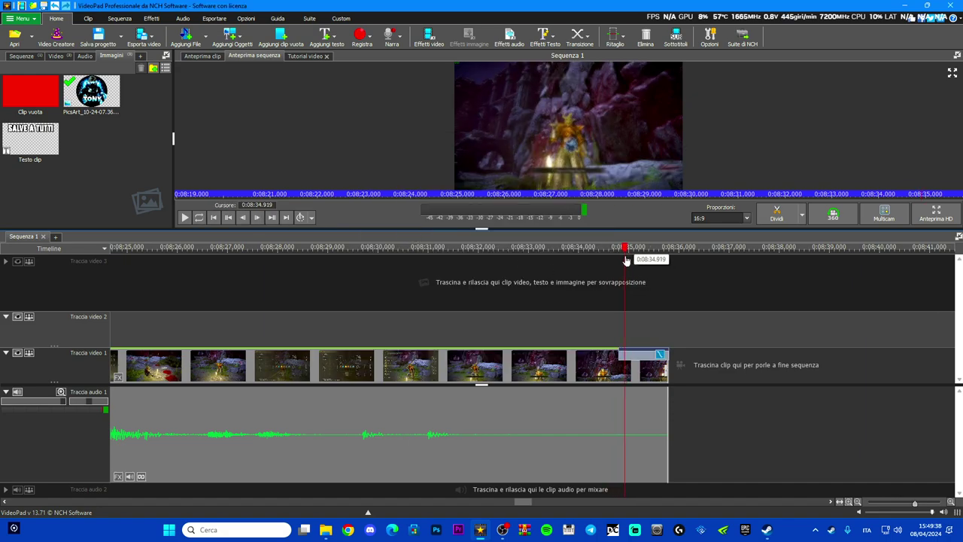
Lengthen the closing blur transition so it starts at about 0:08:29, and preview it up to about 0:08:30.3.
left_click(636, 262)
mouse_move(636, 262)
left_mouse_down()
mouse_move(624, 267)
mouse_move(632, 265)
left_mouse_up()
left_click_drag(622, 353, 334, 347)
left_click(325, 282)
mouse_move(328, 282)
left_mouse_down()
mouse_move(505, 301)
mouse_move(394, 316)
mouse_move(577, 318)
mouse_move(376, 325)
mouse_move(396, 317)
left_mouse_up()
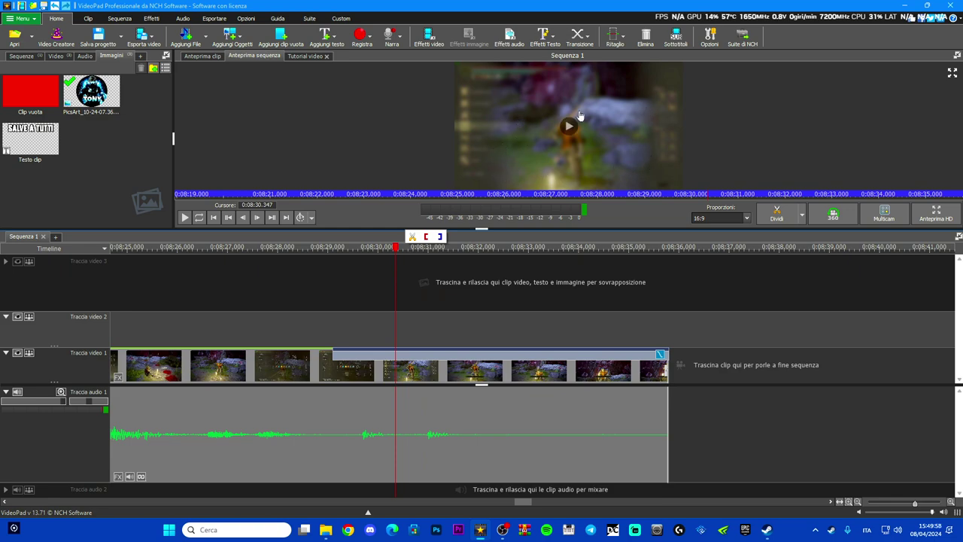
Move the playhead back to about 0:01:00.5 and browse the audio effects available for the last gameplay clip.
scroll(407, 362, "down", 10)
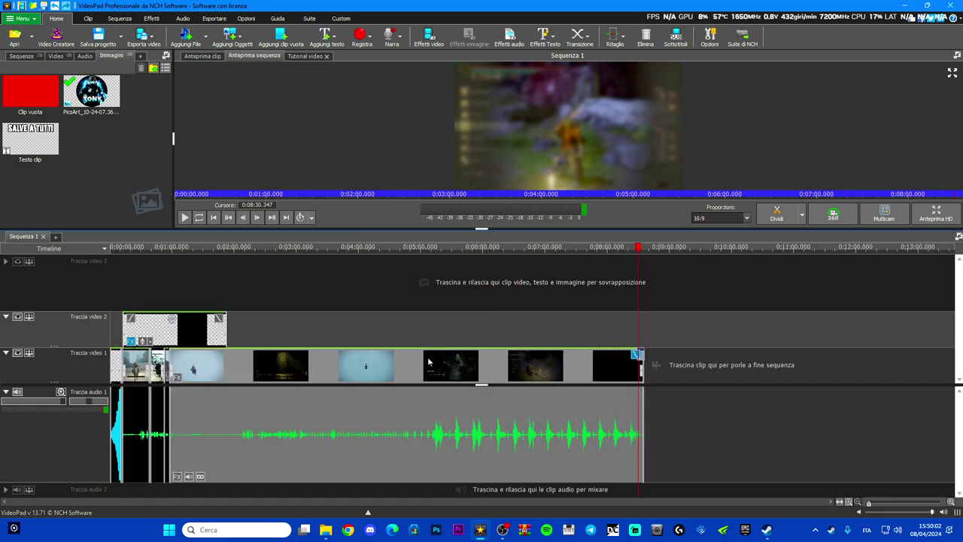
left_click_drag(642, 253, 232, 250)
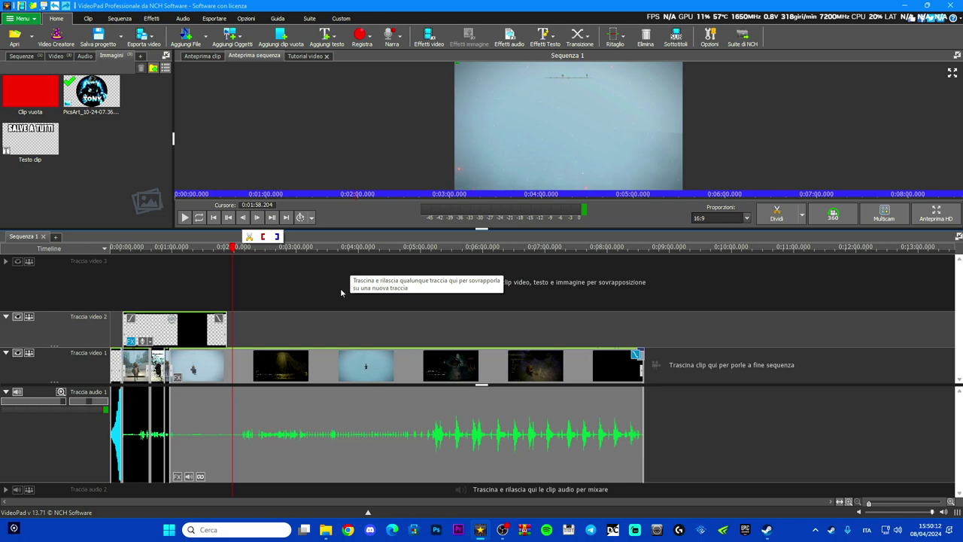
scroll(113, 400, "up", 3)
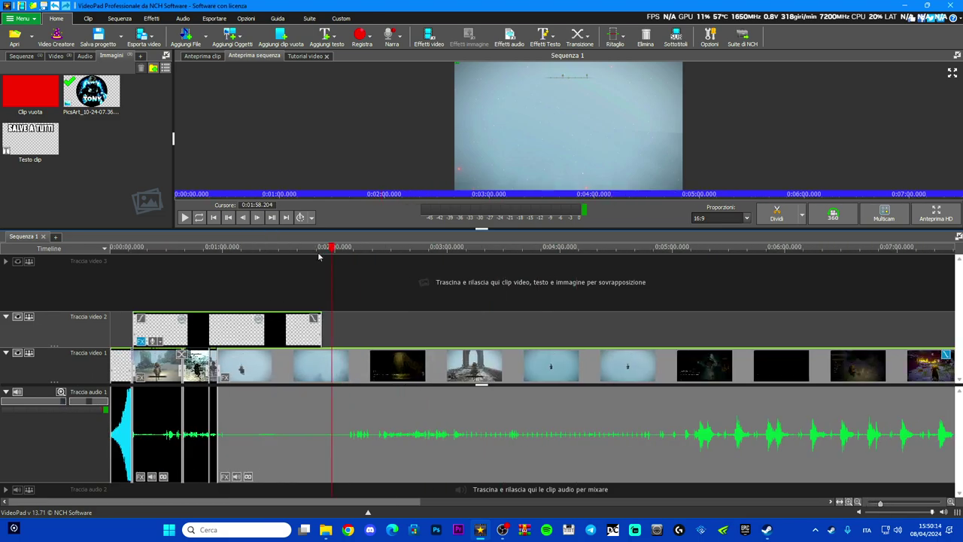
left_click_drag(282, 261, 228, 296)
scroll(276, 387, "up", 4)
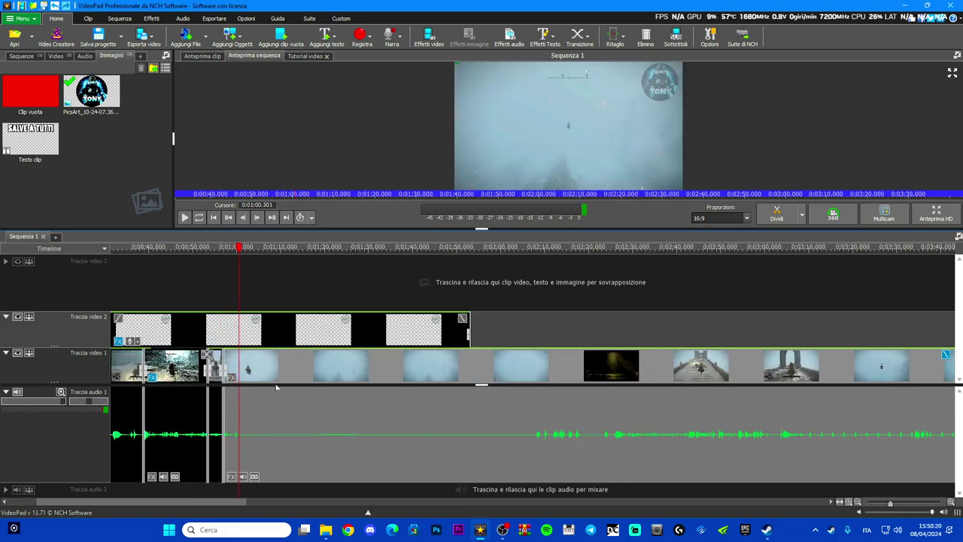
left_click(181, 476)
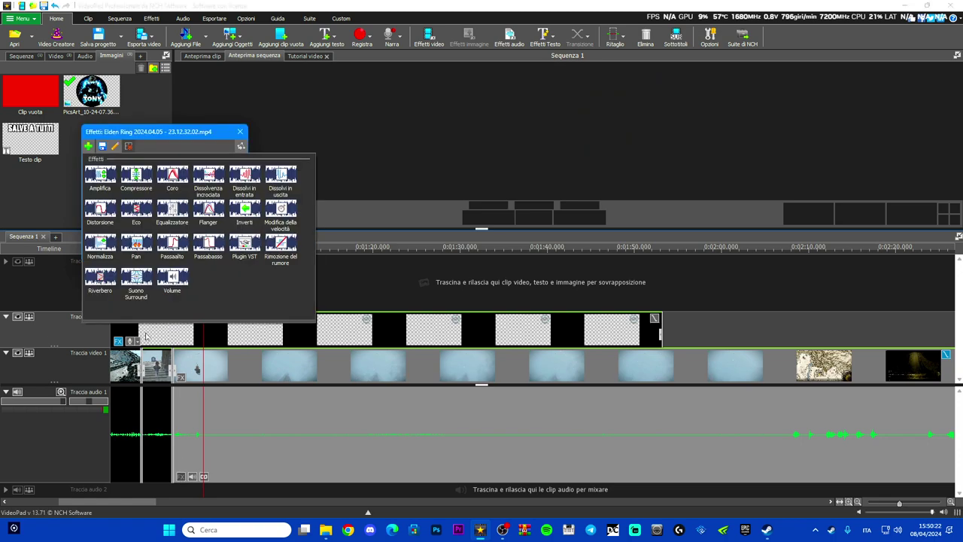
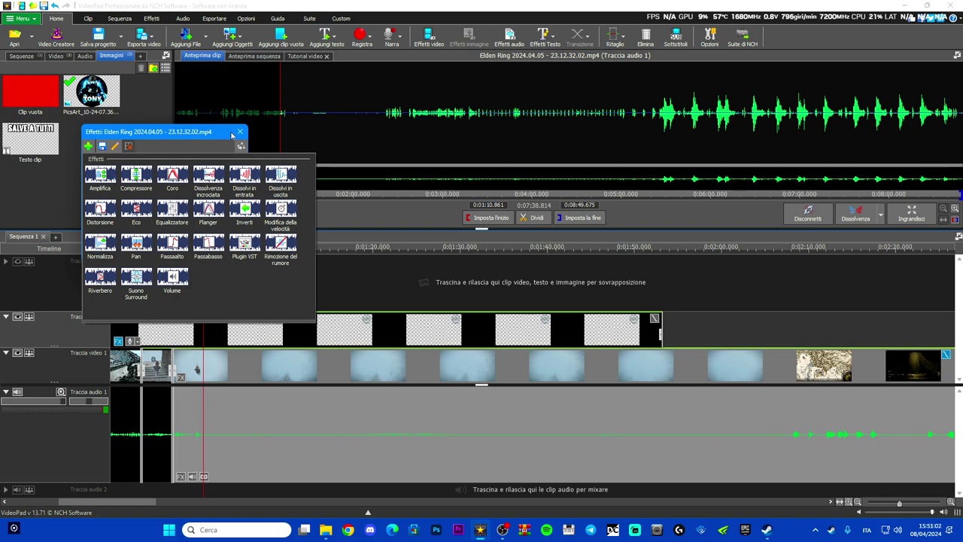
scroll(455, 414, "down", 5)
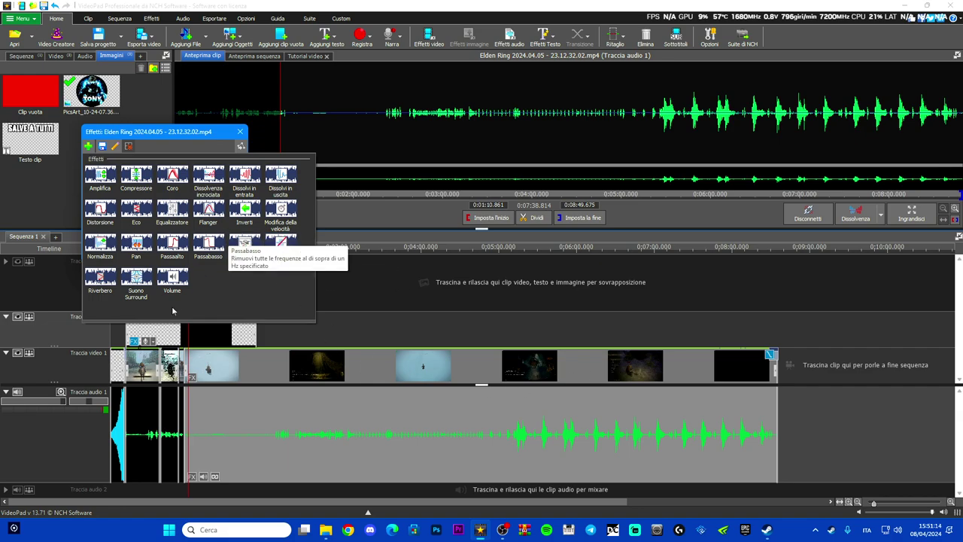
left_click(244, 383)
right_click(219, 411)
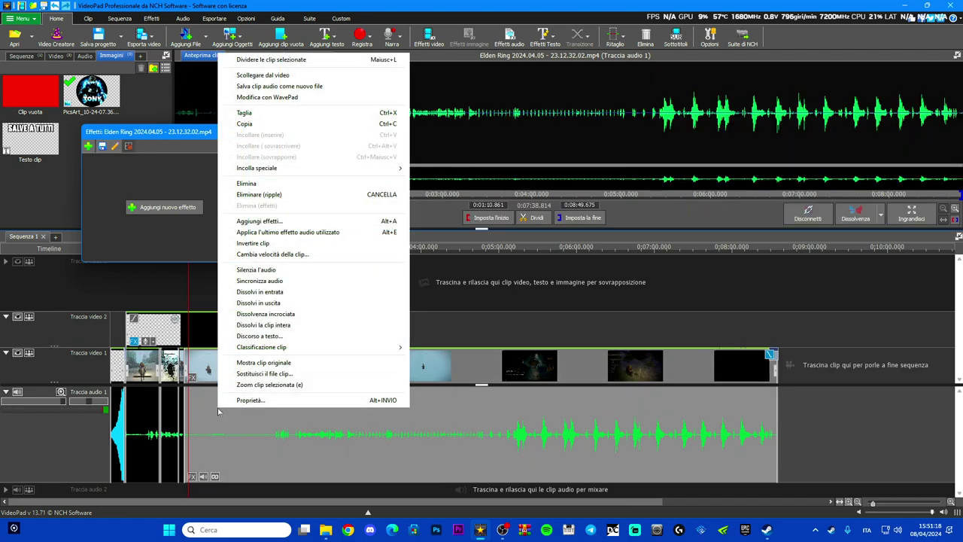
left_click(256, 293)
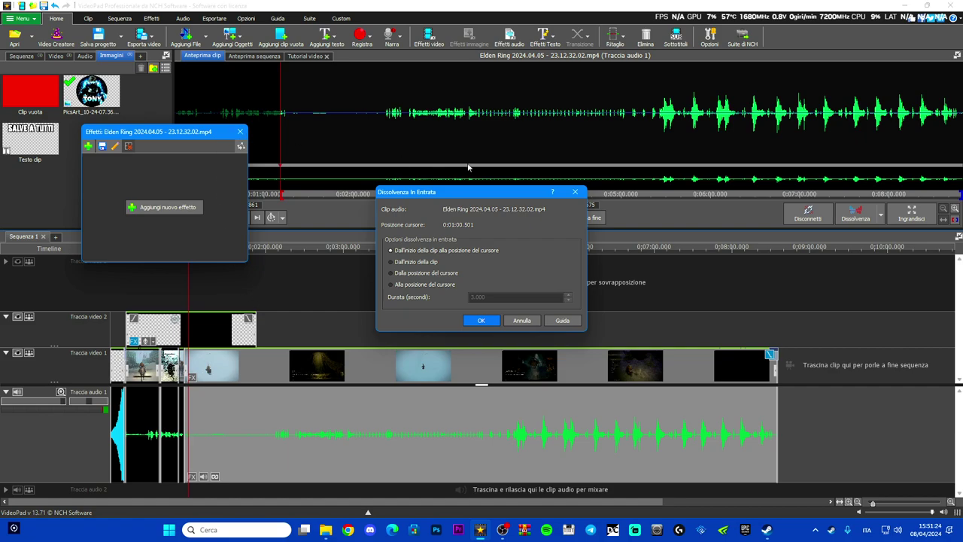
left_click(575, 192)
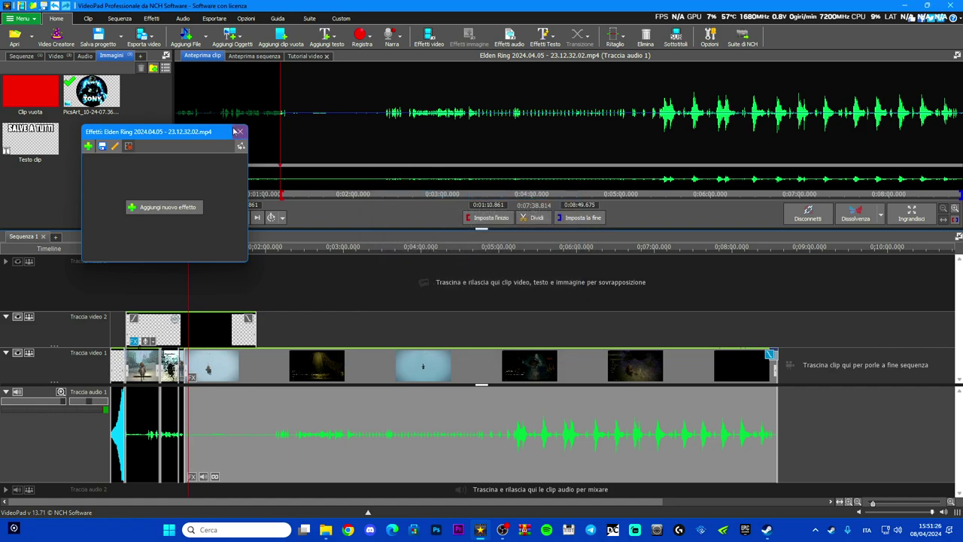
left_click(239, 132)
Fade in the last gameplay clip's audio from the clip's start to the playhead at 0:01:00.845.
scroll(203, 391, "up", 5)
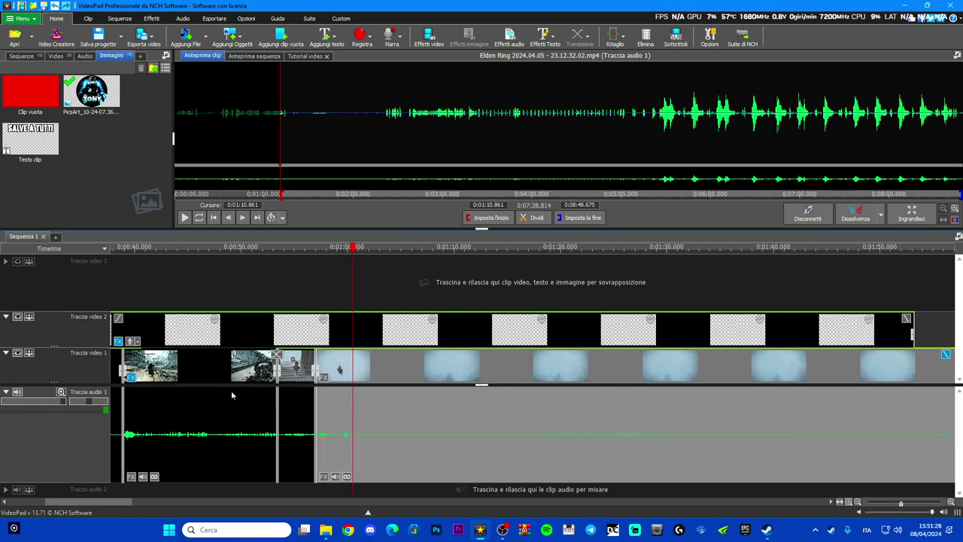
scroll(231, 396, "up", 2)
left_click(347, 271)
left_click_drag(347, 271, 408, 291)
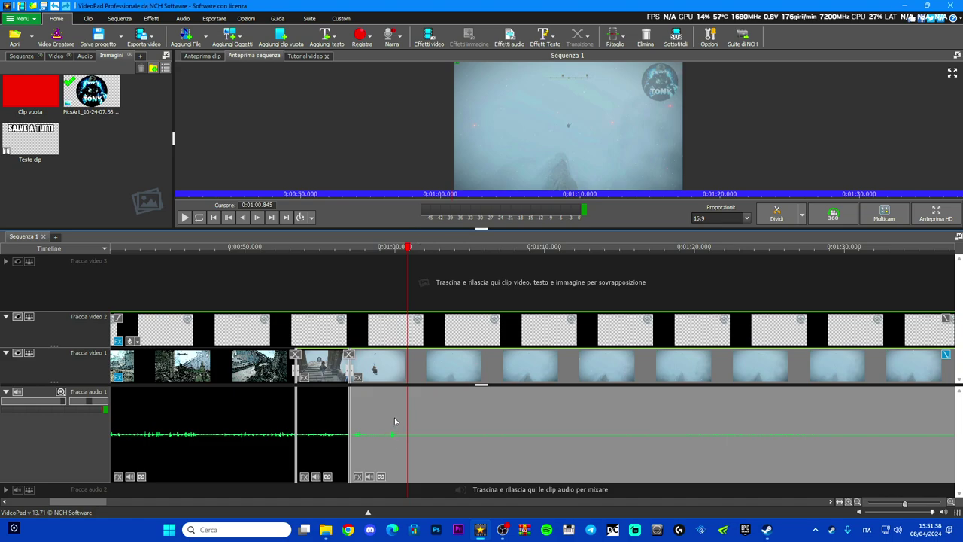
right_click(395, 419)
left_click(435, 302)
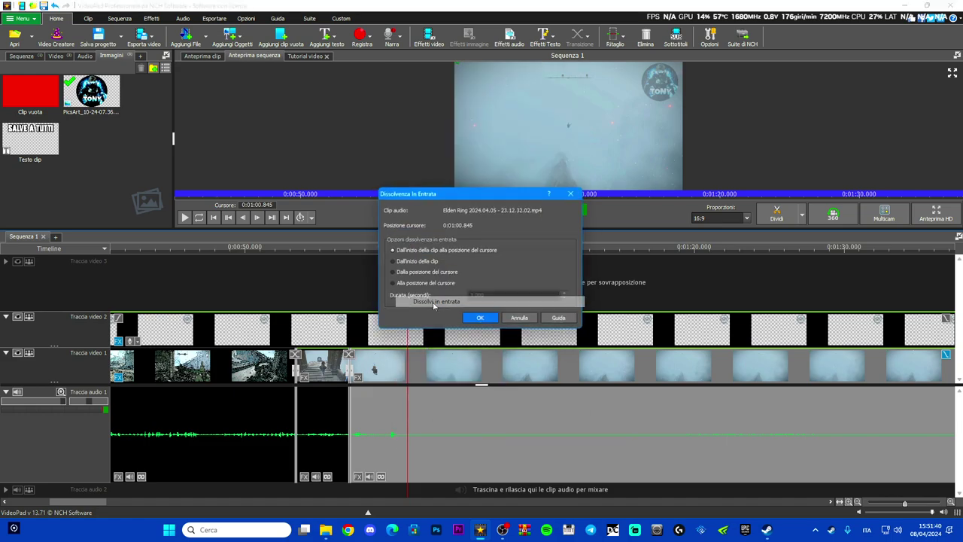
left_click(473, 321)
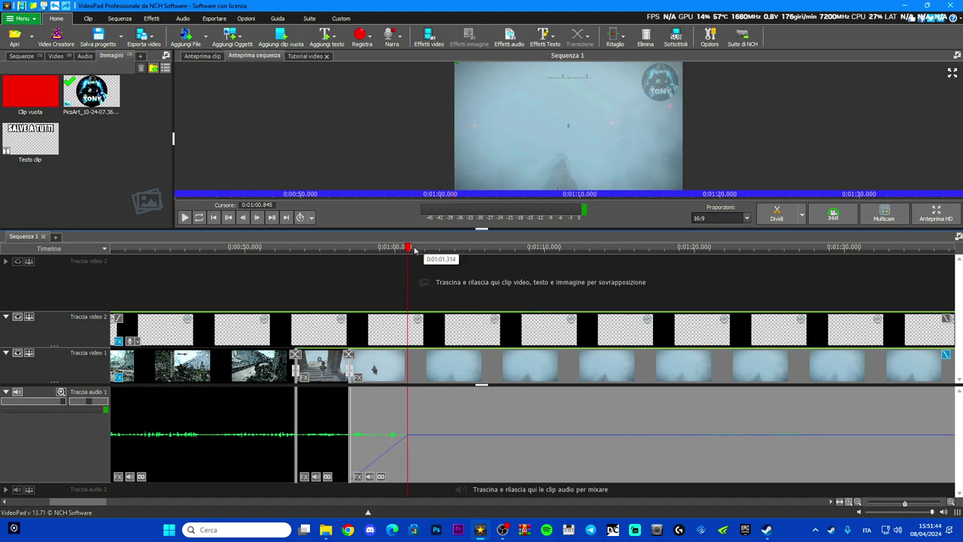
Play back the audio fade-in from the start of the last gameplay clip.
left_click_drag(407, 249, 351, 252)
left_click(185, 218)
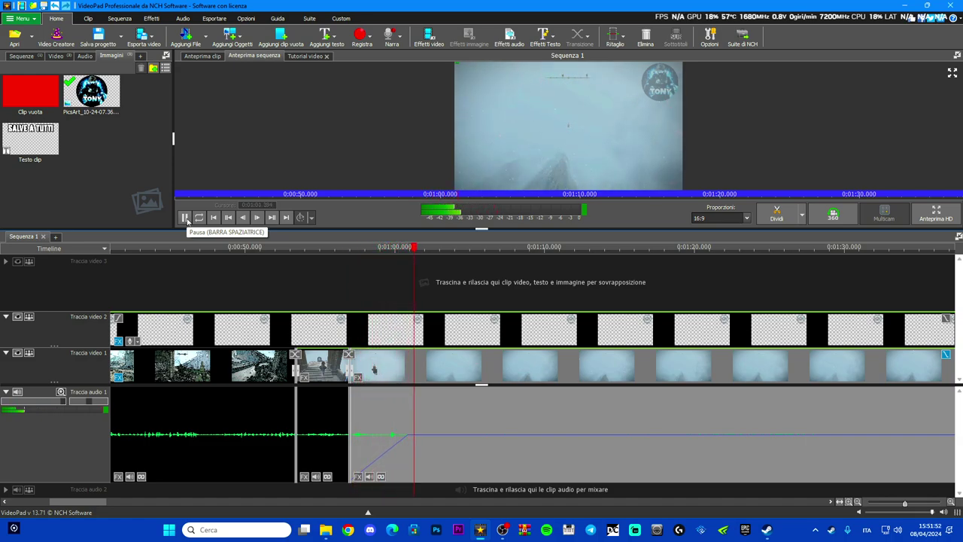
left_click(186, 218)
Fade out the last gameplay clip's audio from 0:08:29.191 to the end of the clip.
left_click_drag(426, 255, 641, 274)
scroll(597, 417, "down", 3)
scroll(587, 417, "down", 5)
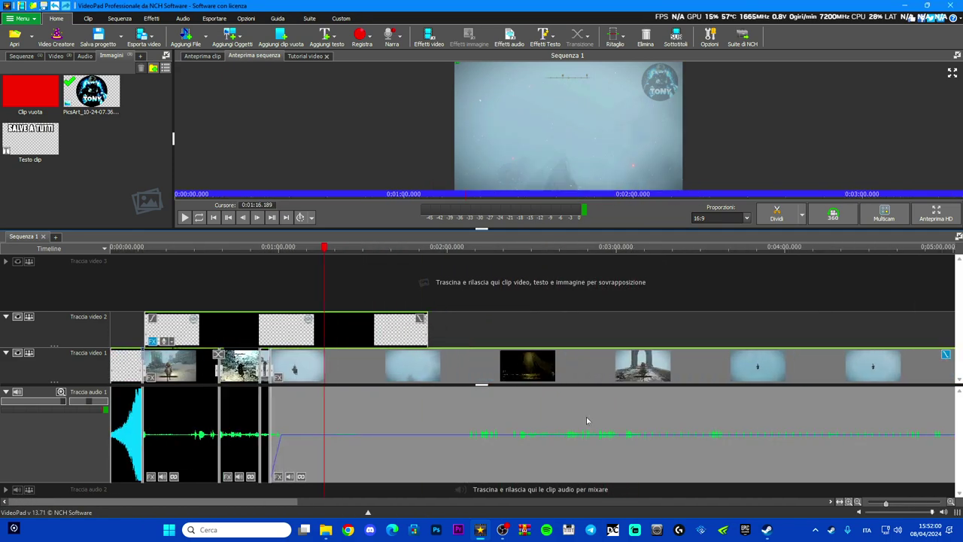
left_click_drag(191, 254, 641, 254)
scroll(627, 401, "up", 2)
scroll(640, 404, "up", 2)
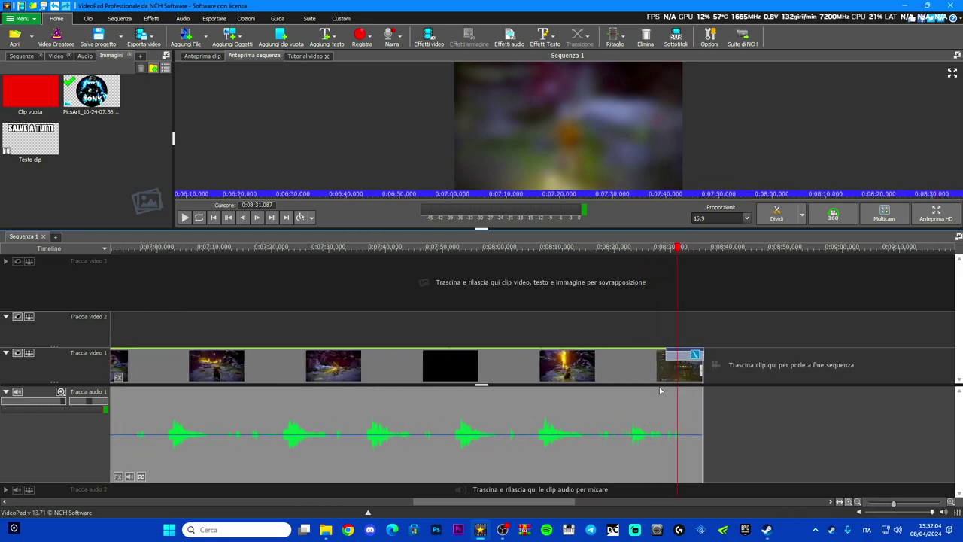
left_click(667, 247)
right_click(630, 426)
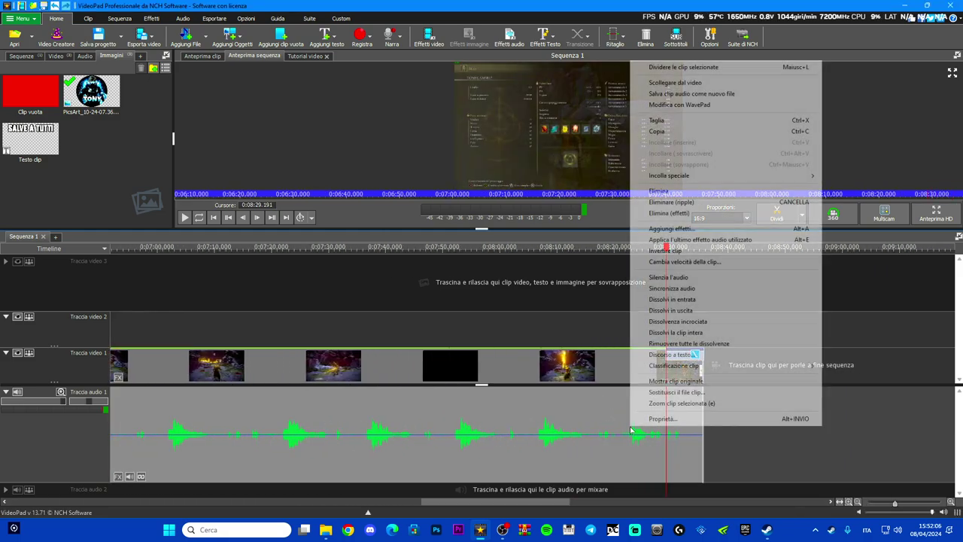
left_click(683, 311)
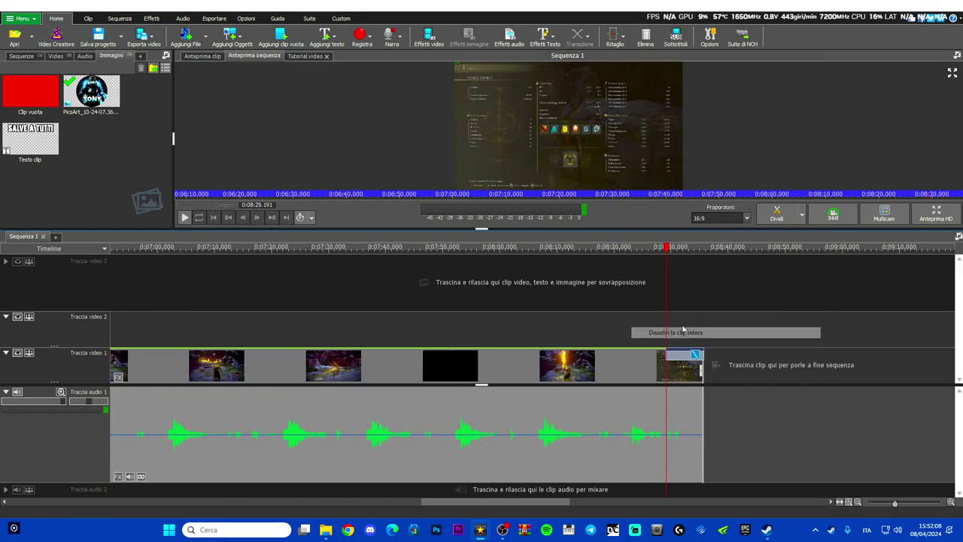
right_click(653, 437)
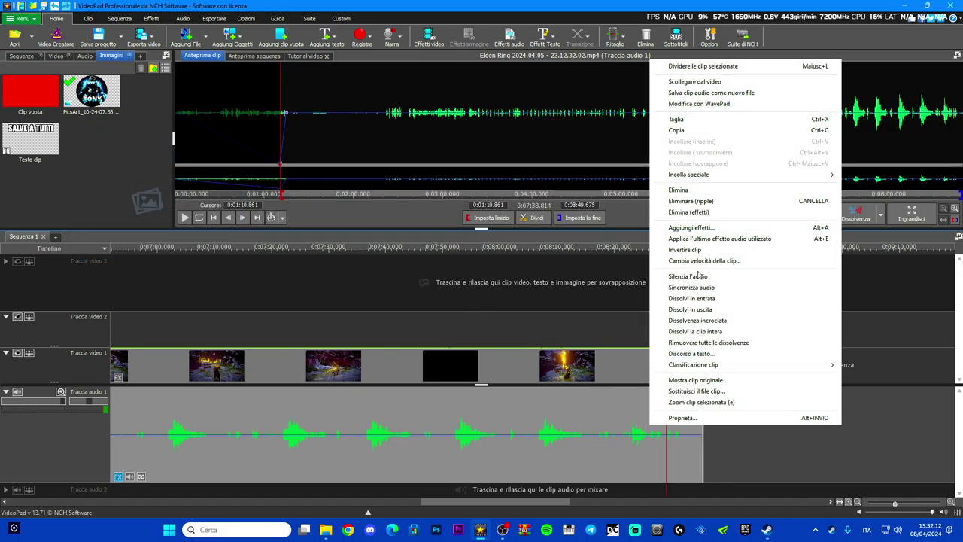
left_click(690, 311)
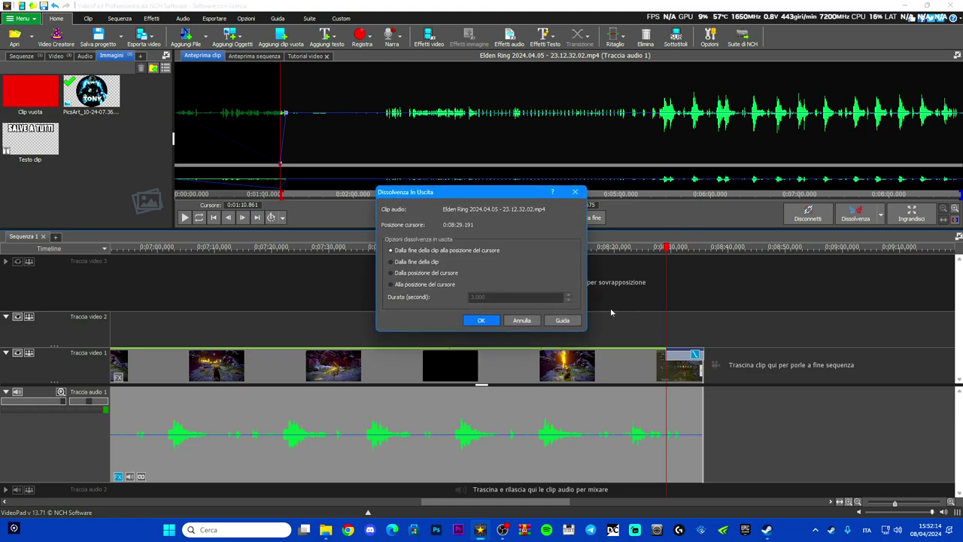
left_click(479, 321)
Inspect the closing fade-out's volume curve, then scrub back to about 0:08:06.
left_click(669, 250)
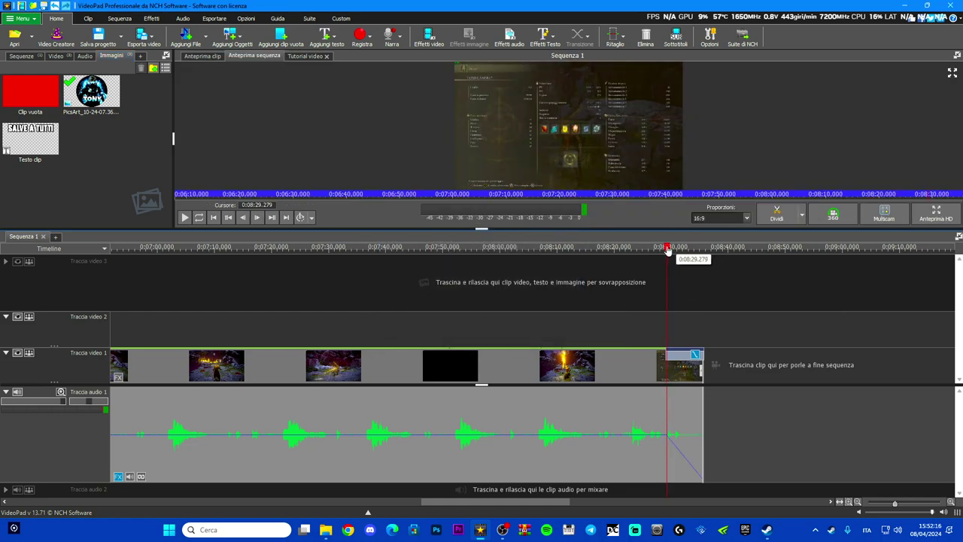
scroll(663, 443, "up", 5)
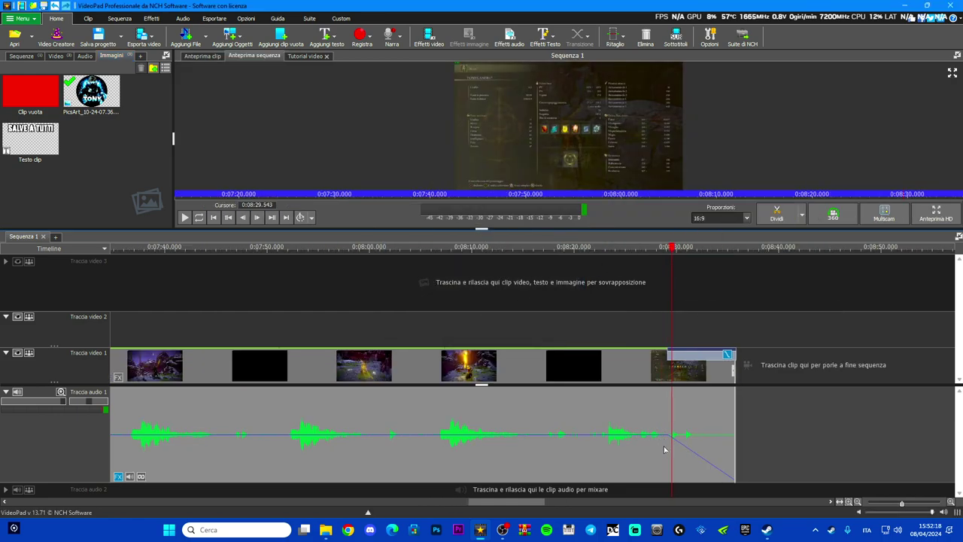
scroll(669, 438, "down", 5)
left_click(677, 258)
left_click_drag(677, 258, 580, 294)
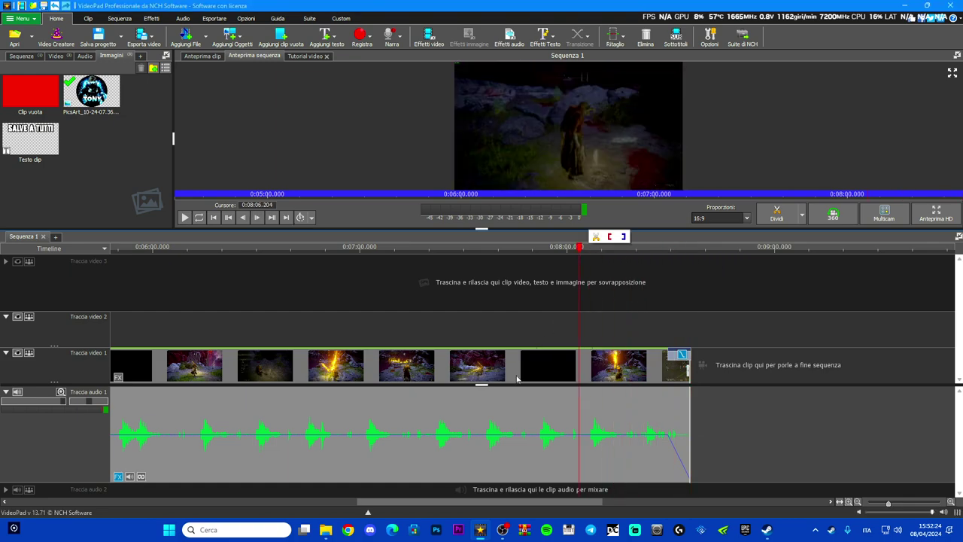
Add a second Amplifica effect to the last gameplay clip's audio and set the gain of both to 400%.
scroll(487, 399, "down", 3)
scroll(487, 399, "up", 3)
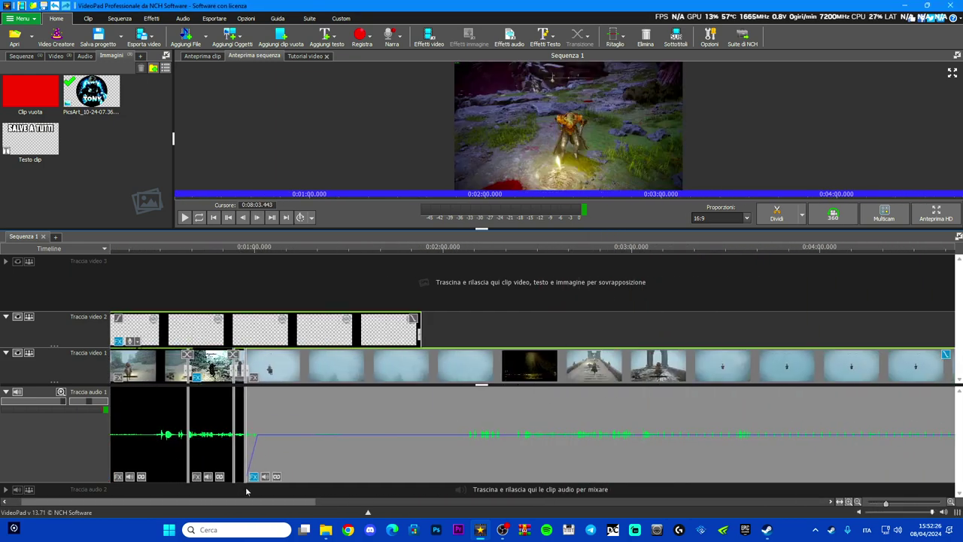
left_click(253, 476)
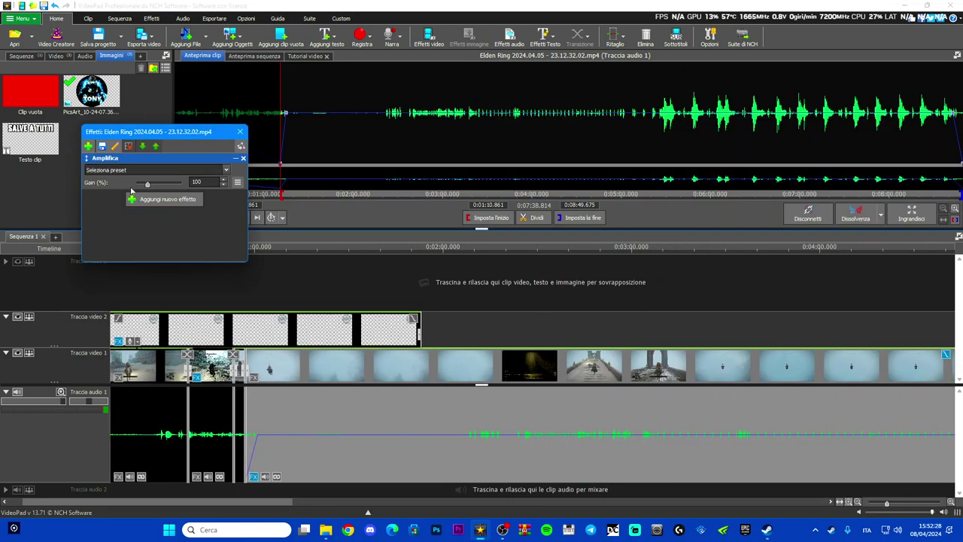
left_click(89, 147)
left_click(103, 200)
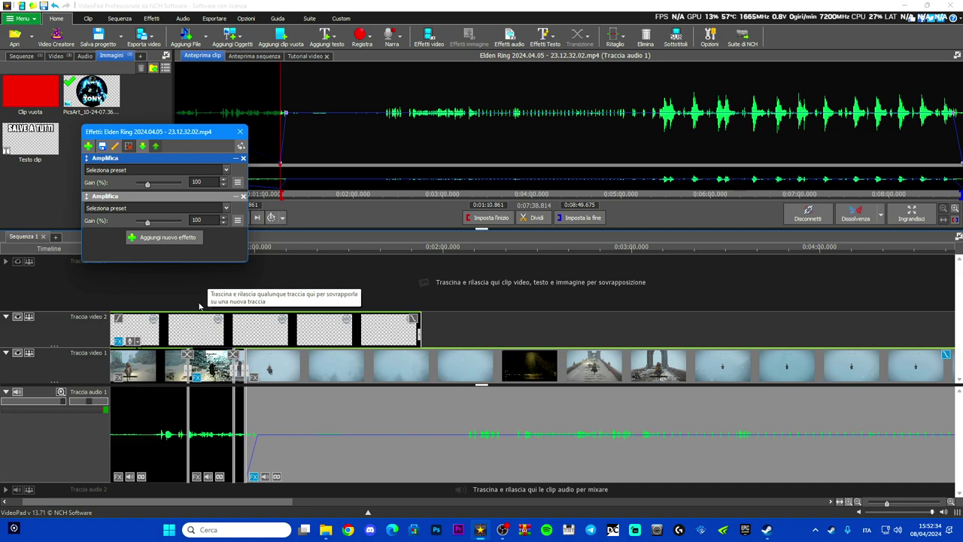
left_click_drag(169, 186, 192, 186)
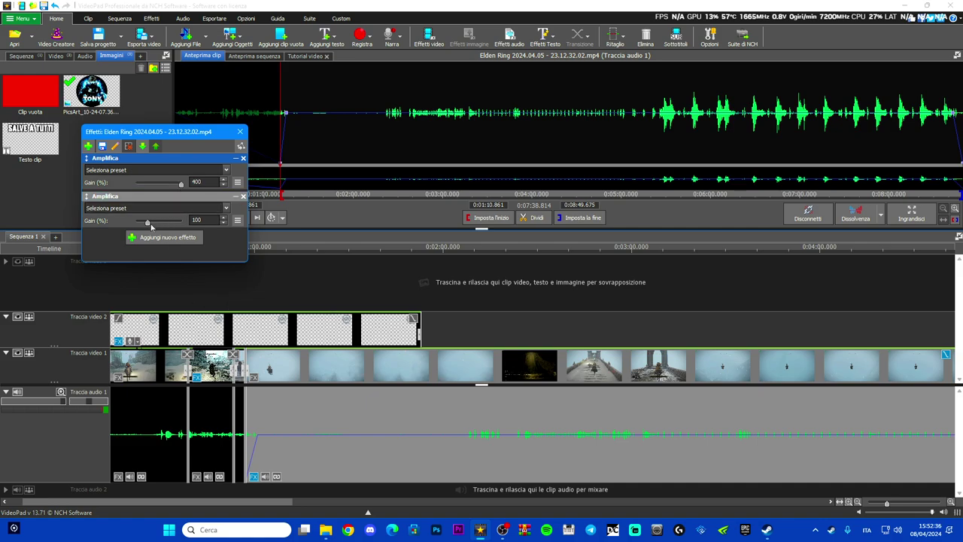
left_click_drag(147, 222, 397, 210)
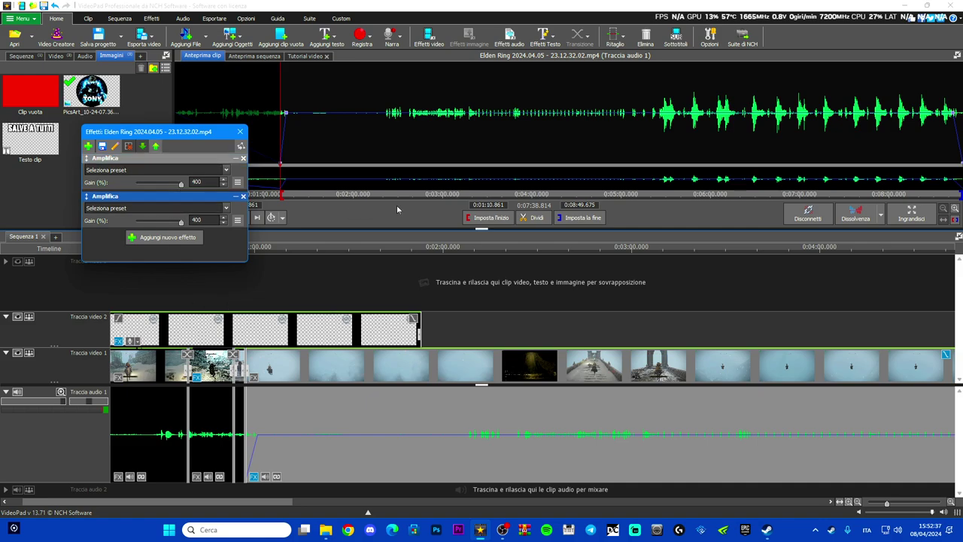
left_click(240, 134)
Play the amplified gameplay audio around 0:05:13 to check its loudness.
scroll(375, 279, "down", 4)
left_click_drag(611, 250, 430, 250)
left_click(184, 218)
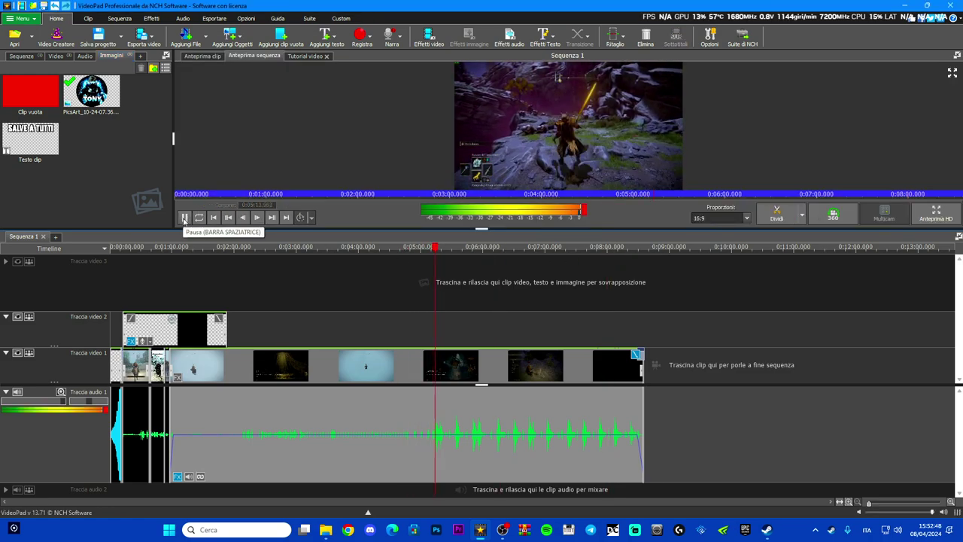
left_click(184, 218)
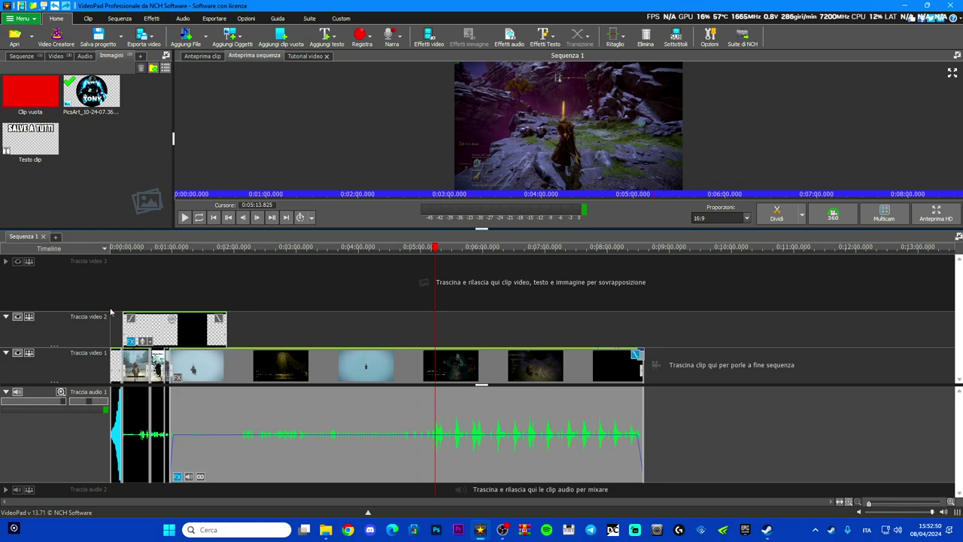
Replace both Amplifica effects on the last gameplay clip's audio with a Riverbero effect.
scroll(111, 323, "up", 2)
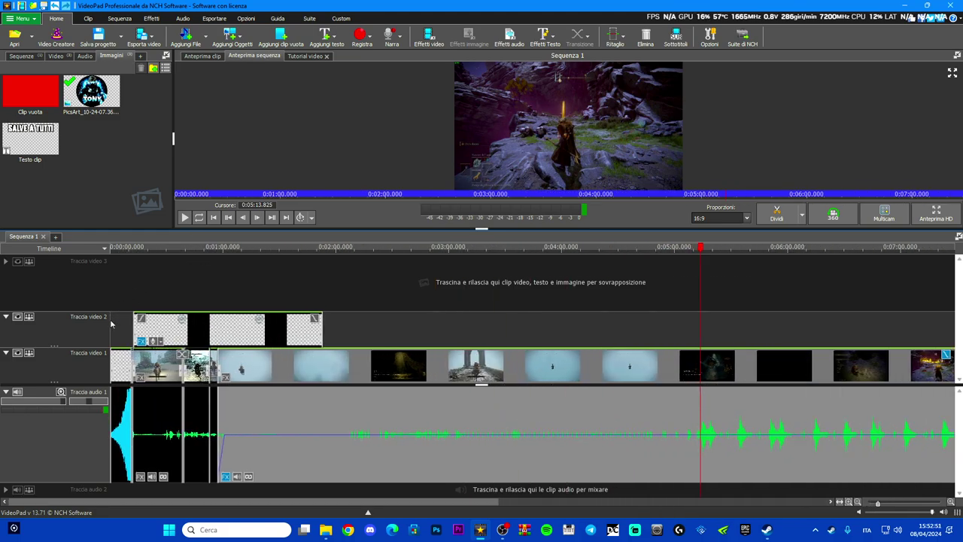
left_click(225, 476)
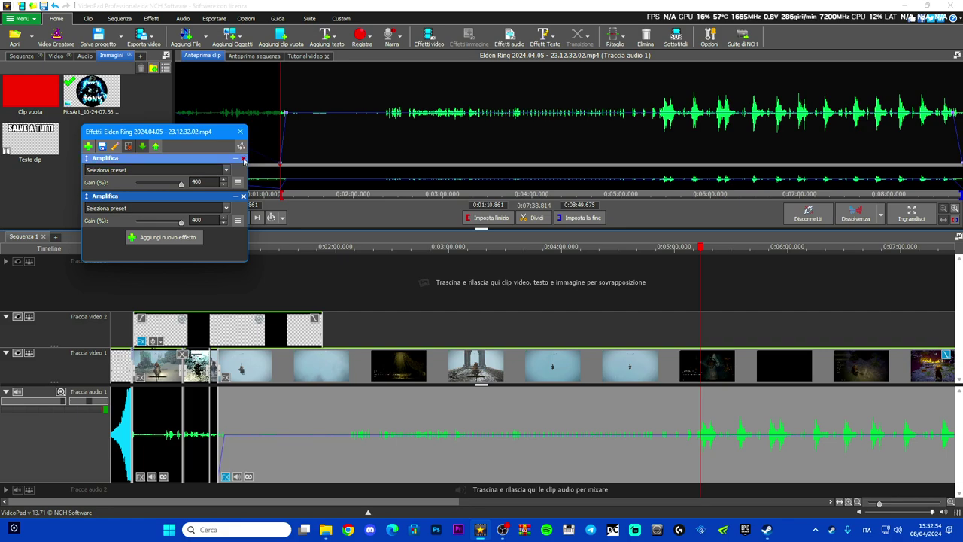
left_click(244, 159)
left_click(244, 158)
left_click(88, 146)
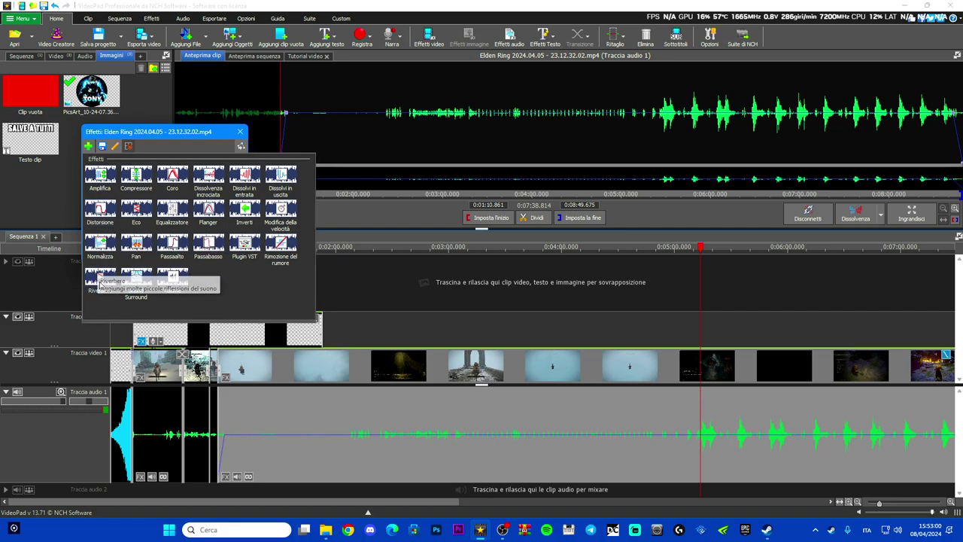
left_click(100, 283)
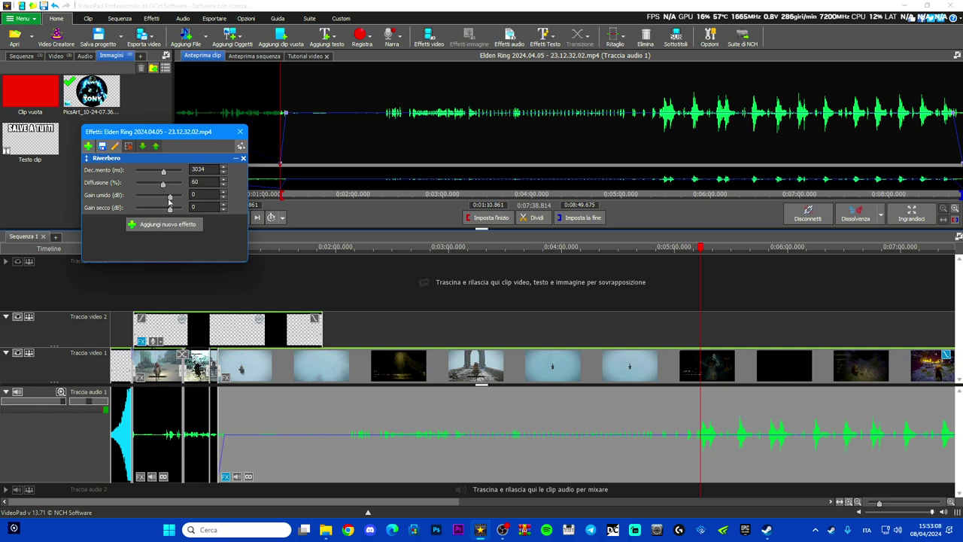
Close the clip's effects and scrub the sequence to about 0:05:28 to check the Riverbero effect.
left_click(240, 132)
left_click(685, 261)
left_click_drag(685, 261, 729, 261)
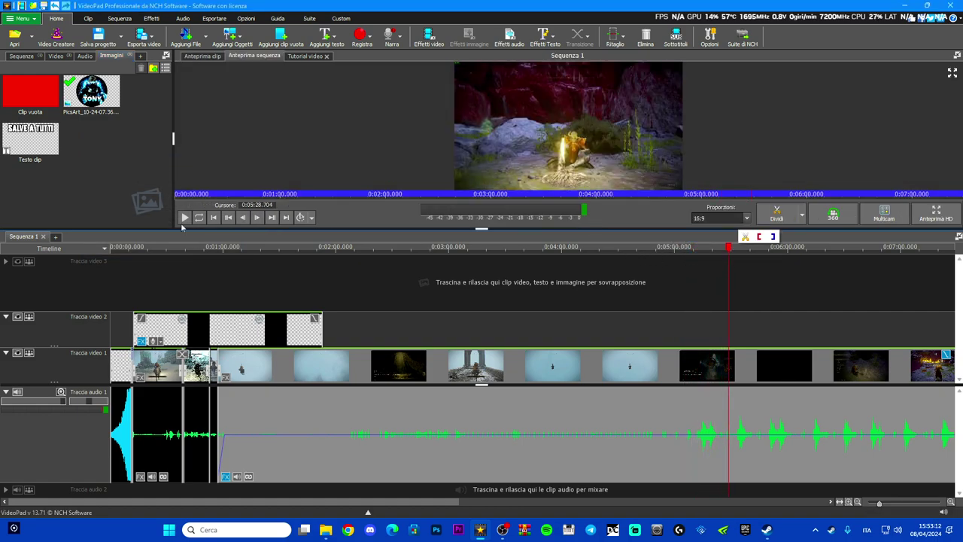
Replace the Riverbero effect on the last gameplay clip's audio with Rimozione del rumore.
left_click(225, 477)
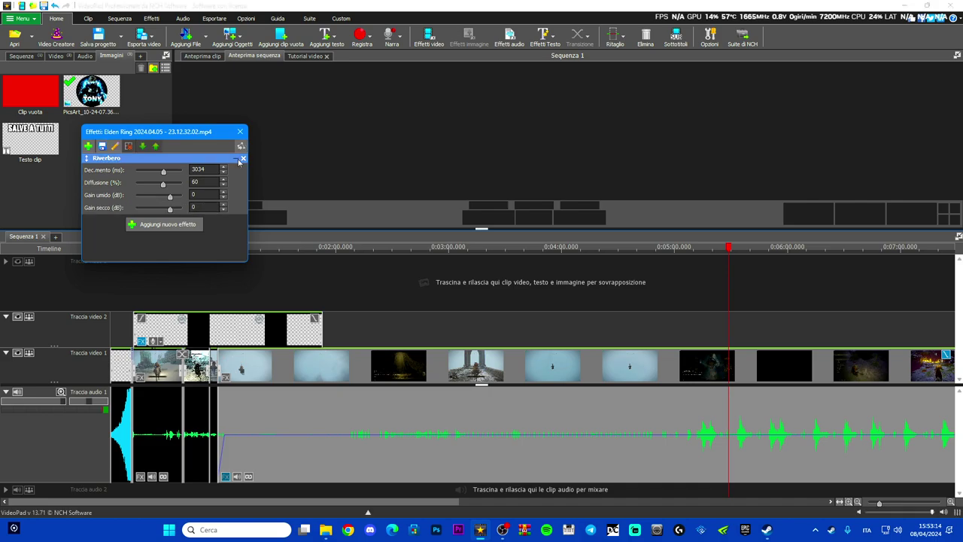
left_click(243, 158)
left_click(88, 145)
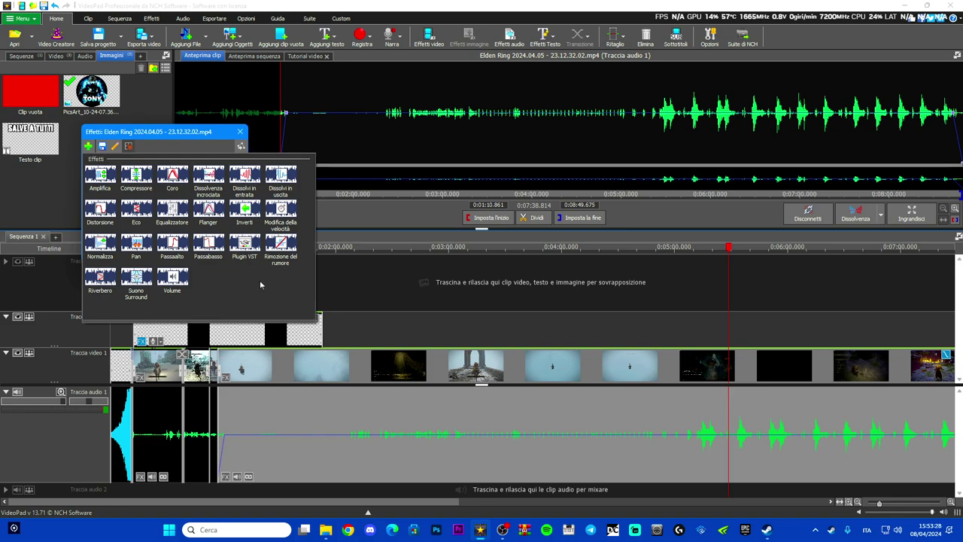
left_click(282, 246)
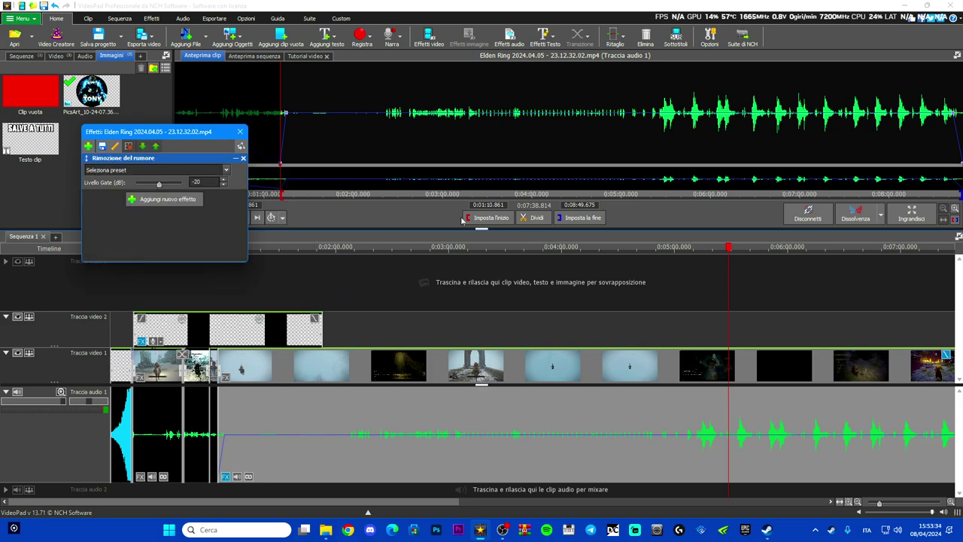
Move the playhead to about 0:05:34 and set the noise removal's Livello Gate to -14 dB.
left_click(738, 248)
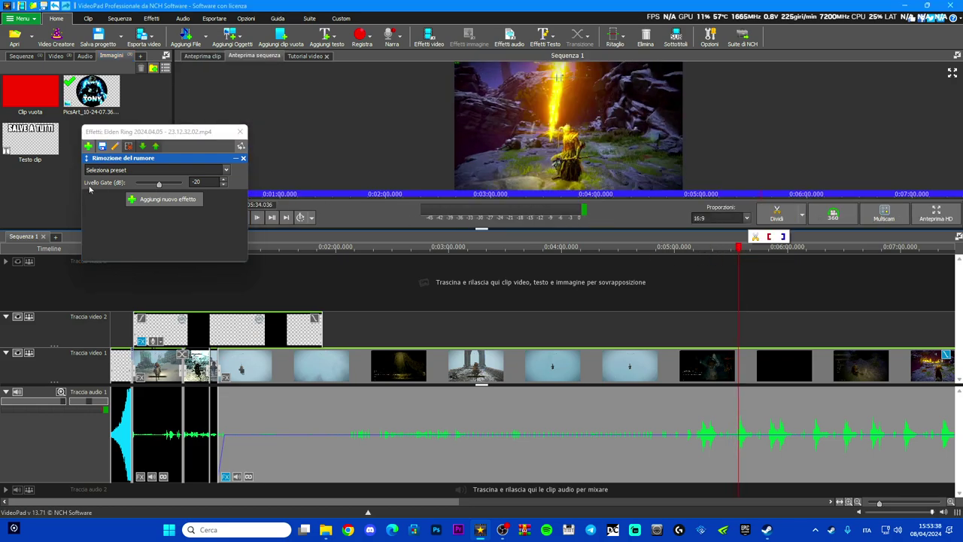
left_click_drag(158, 185, 153, 185)
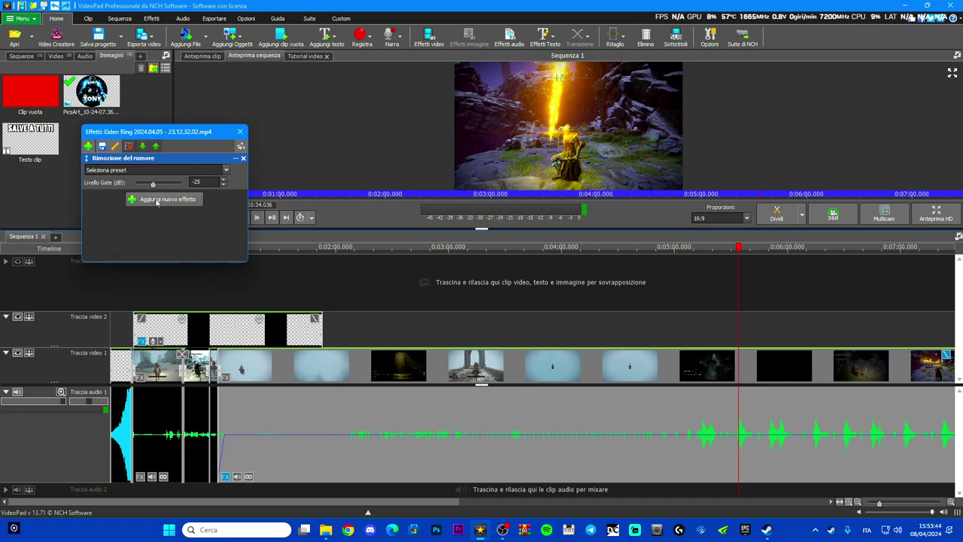
mouse_move(161, 186)
left_mouse_down()
mouse_move(183, 188)
mouse_move(156, 190)
mouse_move(164, 187)
left_mouse_up()
Add a Pan effect to the last gameplay clip's audio, trying Panoramica at 100 before setting it to -1.
left_click(88, 146)
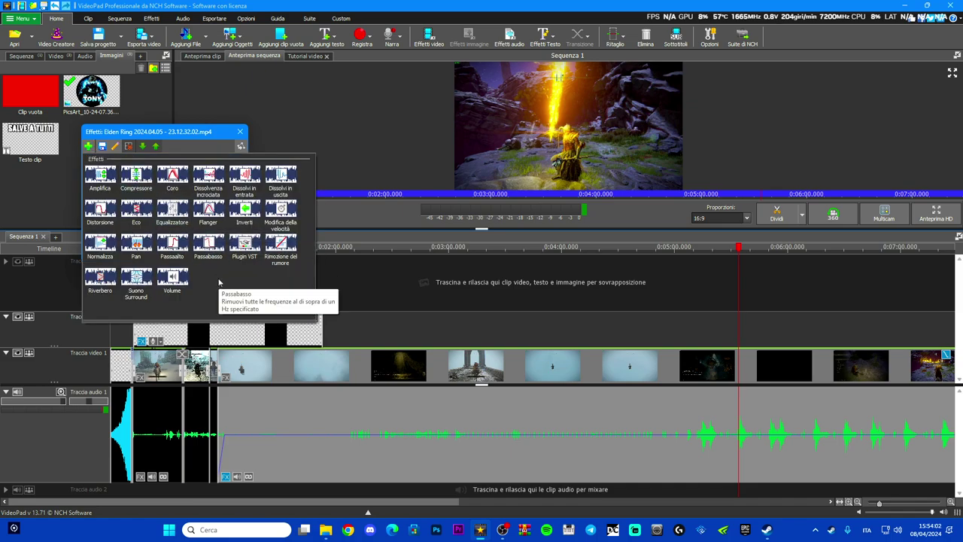
left_click(140, 248)
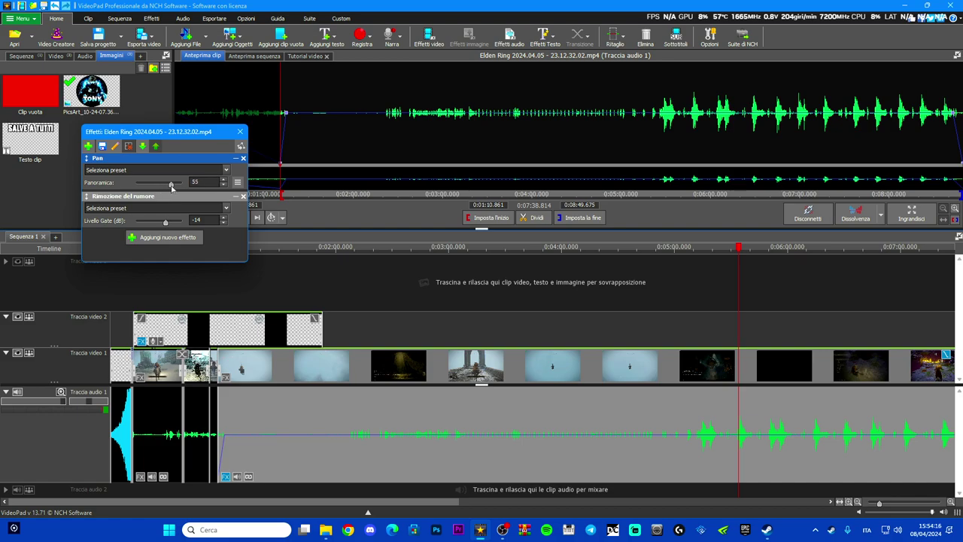
left_click_drag(173, 188, 182, 188)
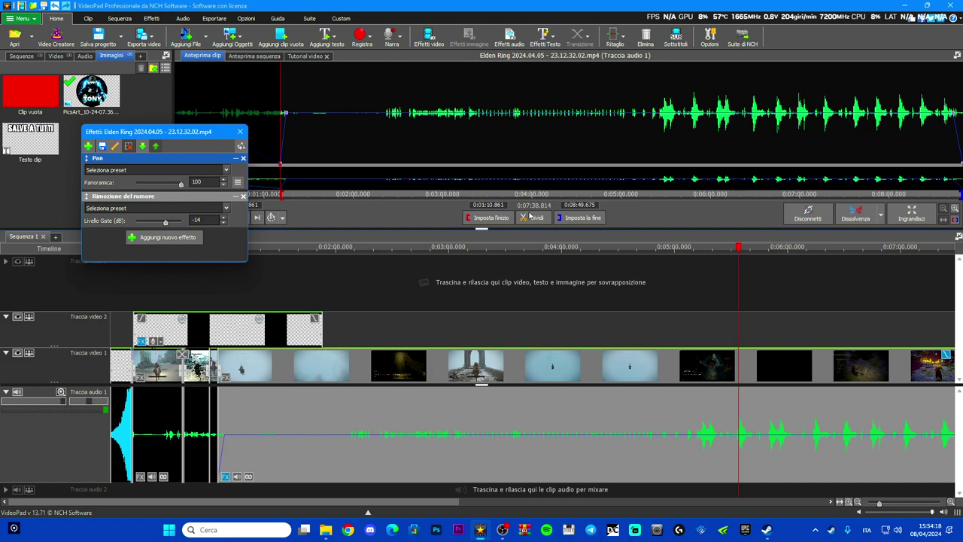
left_click(749, 258)
left_click(743, 256)
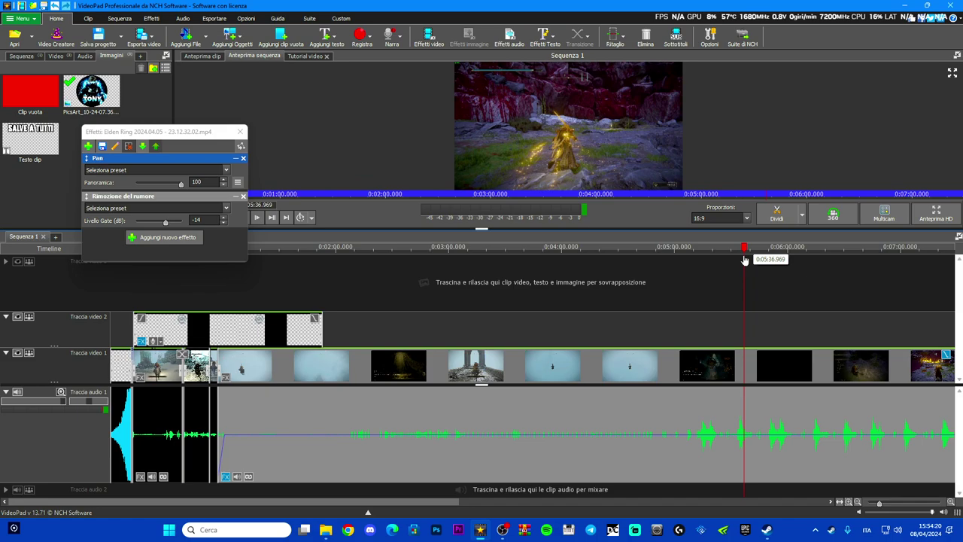
mouse_move(154, 184)
left_mouse_down()
mouse_move(120, 185)
mouse_move(158, 185)
left_mouse_up()
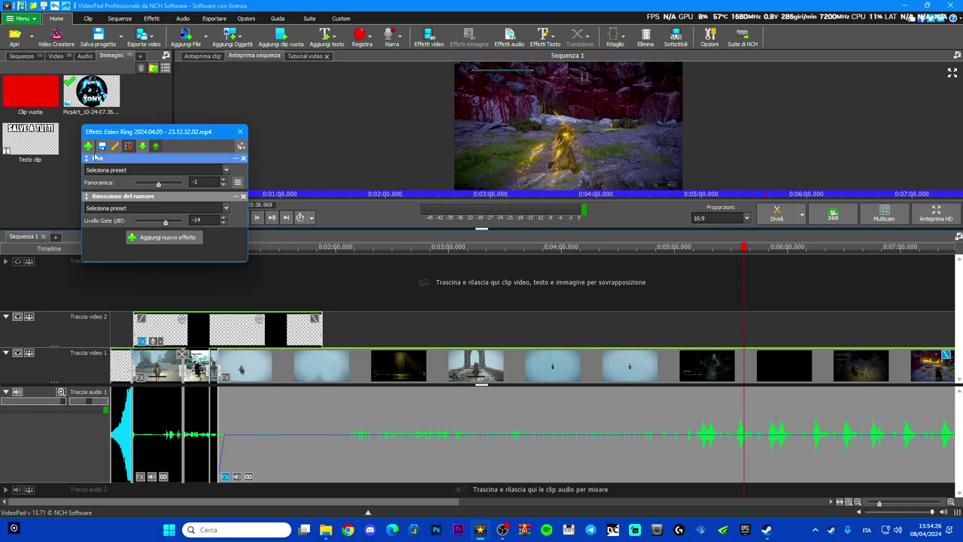
left_click(88, 147)
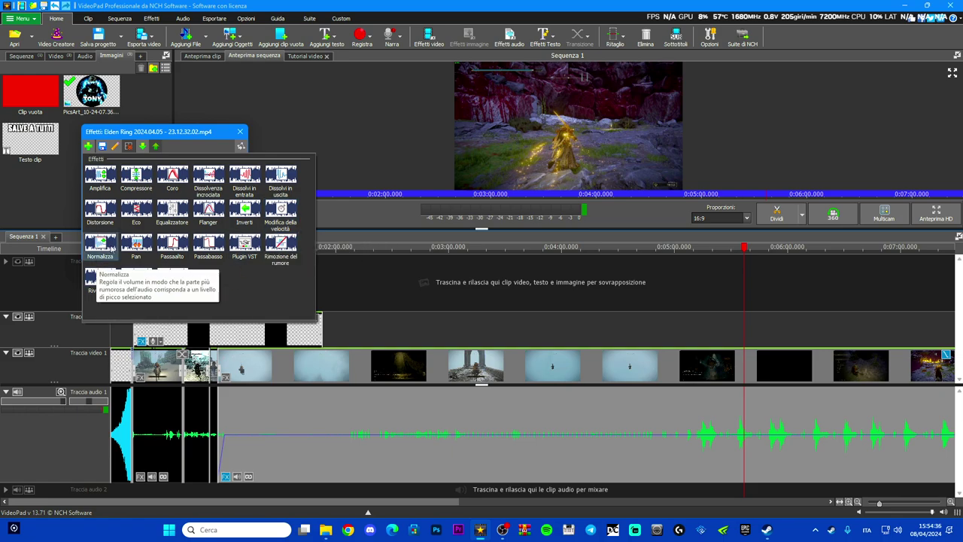
left_click(134, 241)
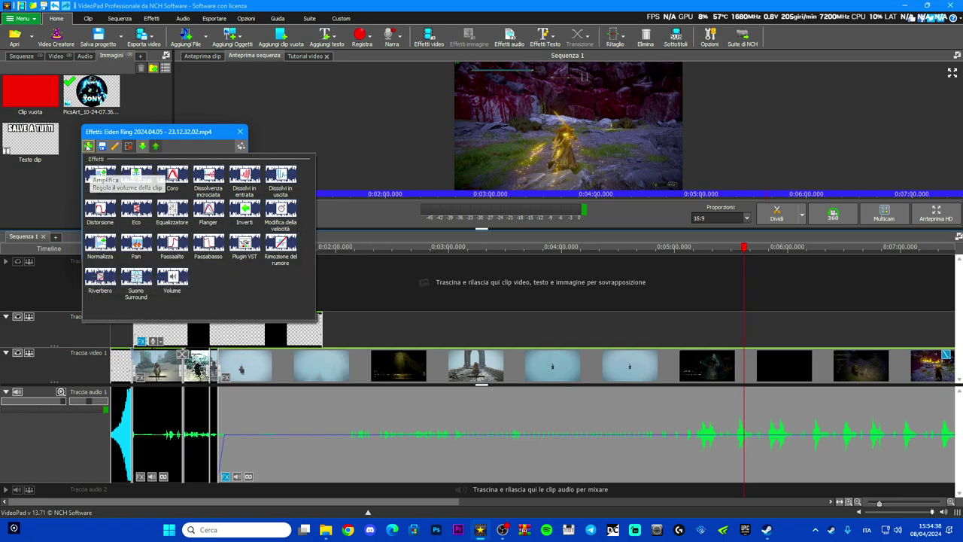
Split the last gameplay clip at about 0:05:18 and again at about 0:05:23 to isolate a short section.
left_click_drag(745, 256, 710, 256)
scroll(615, 385, "down", 3)
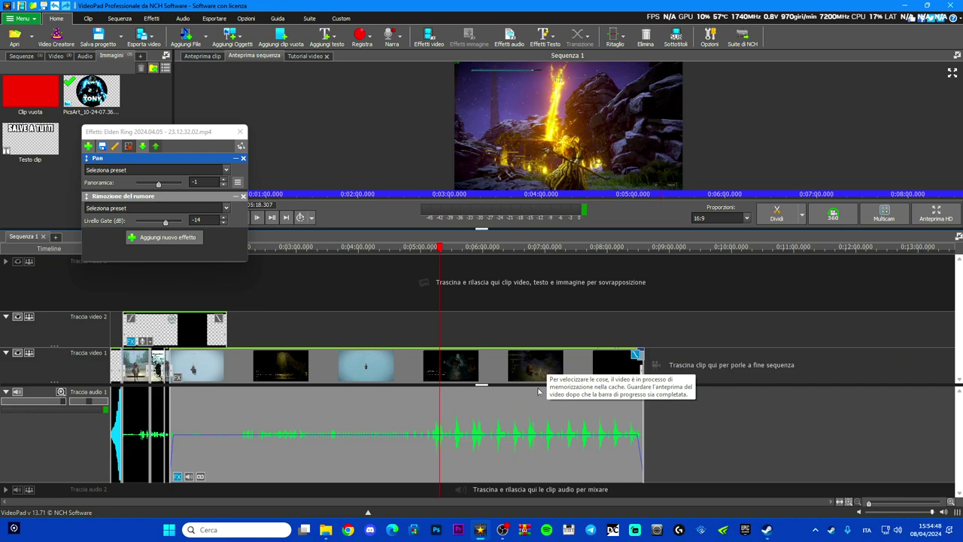
scroll(485, 369, "up", 3)
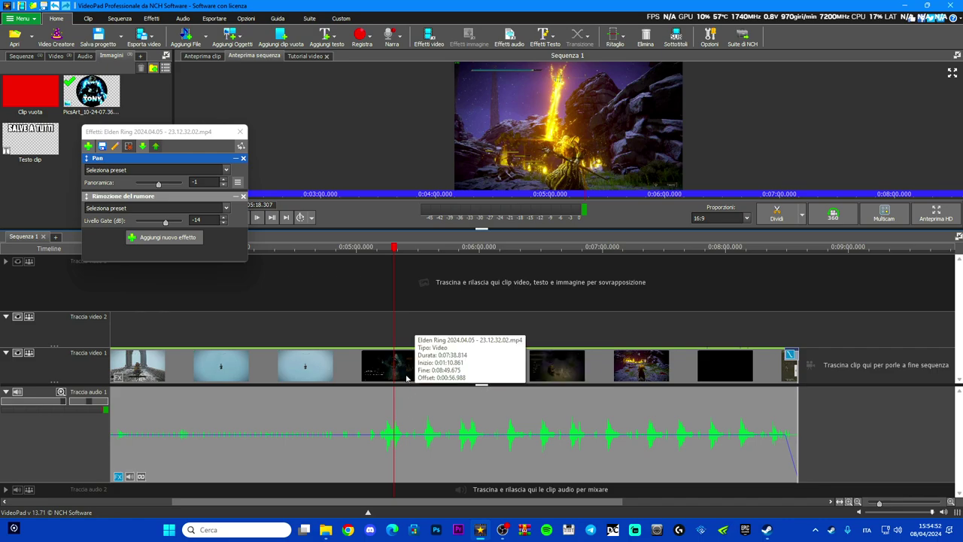
key("ctrl+t")
left_click(400, 250)
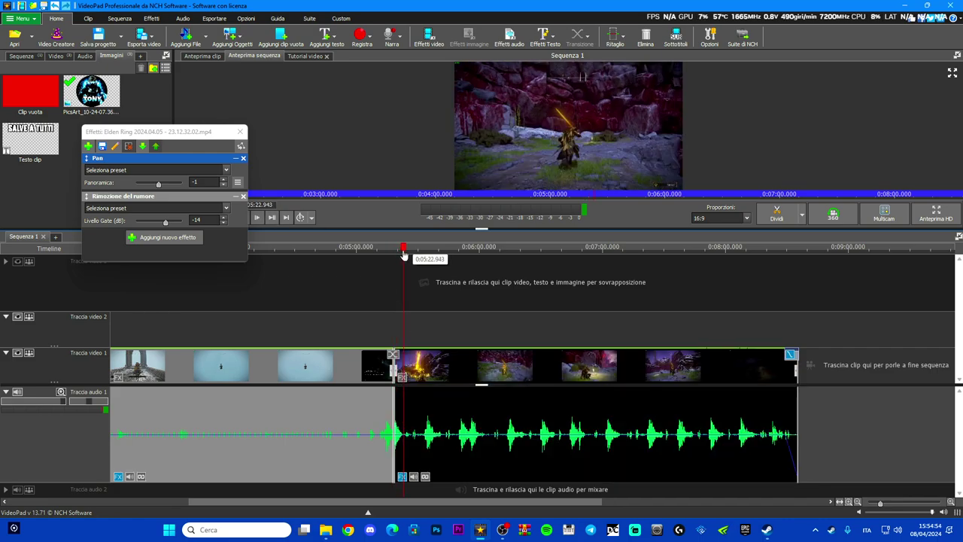
scroll(426, 385, "up", 5)
scroll(427, 385, "up", 2)
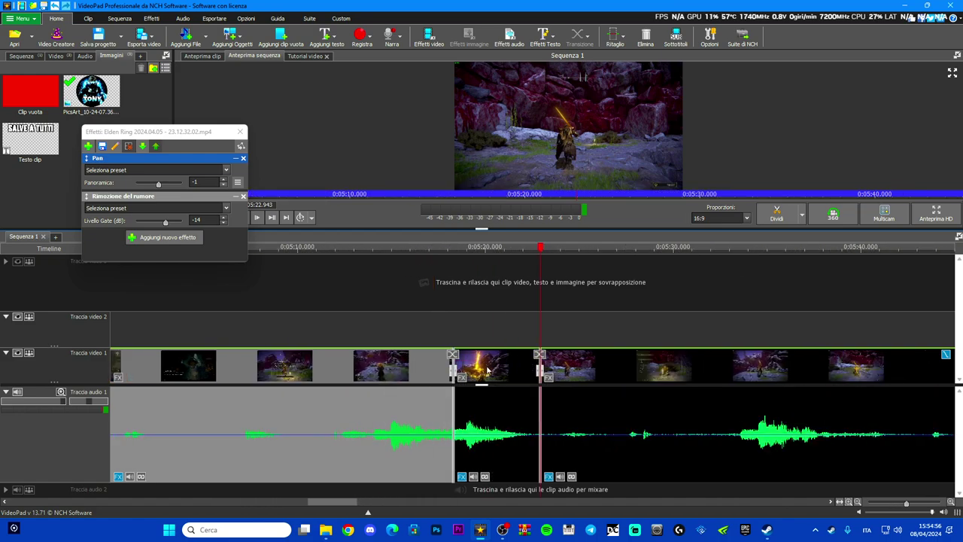
Unlink the audio from the short middle gameplay clip and delete only that audio section.
left_click(489, 369)
right_click(489, 369)
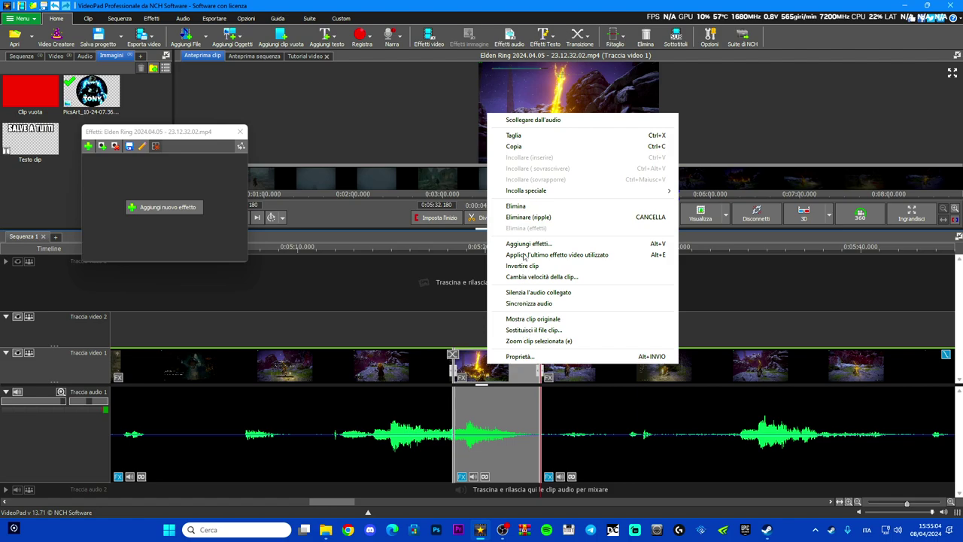
left_click(519, 120)
left_click(529, 406)
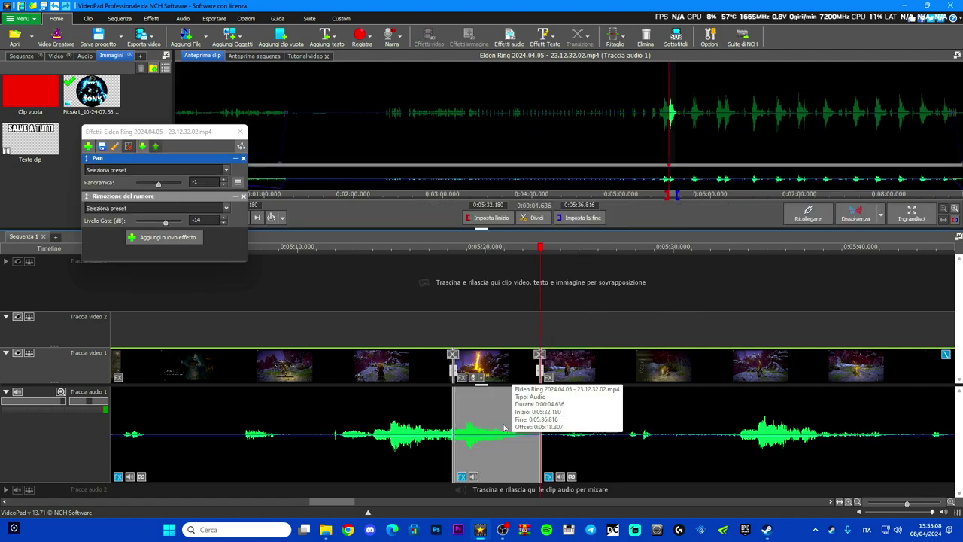
key("Delete")
left_click(460, 248)
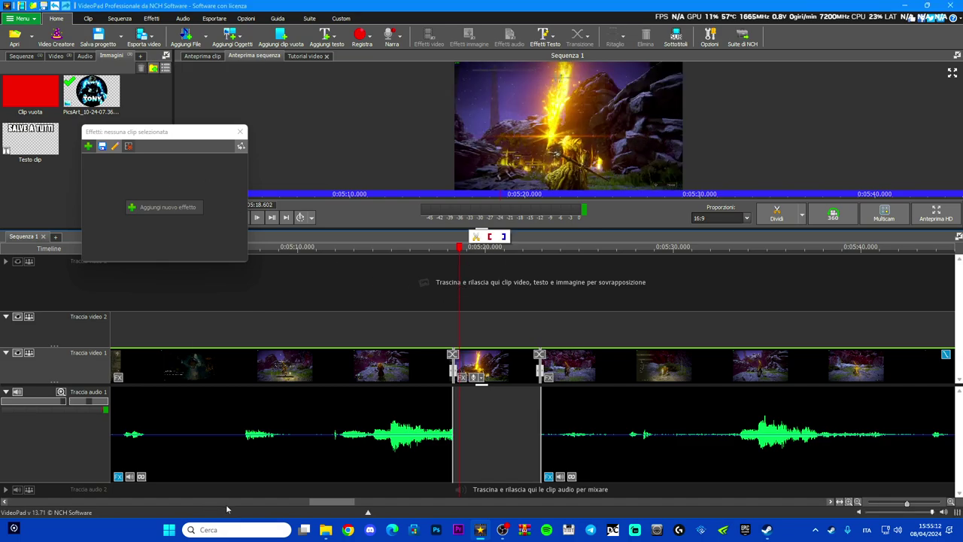
Import the Liquid Time MP3 from the MUSICA folder in File Explorer into the project's media and minimize the folder window.
left_click(253, 530)
mouse_move(326, 530)
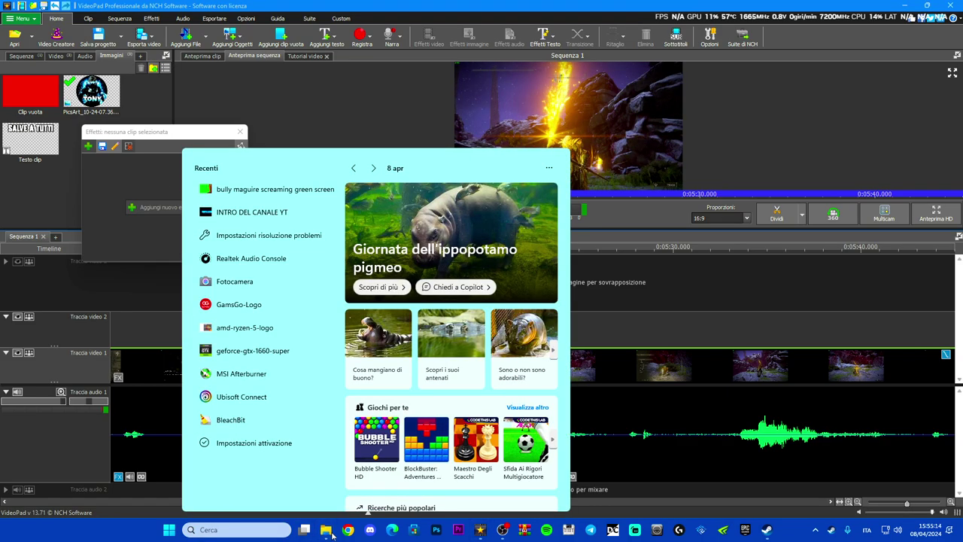
left_click(228, 487)
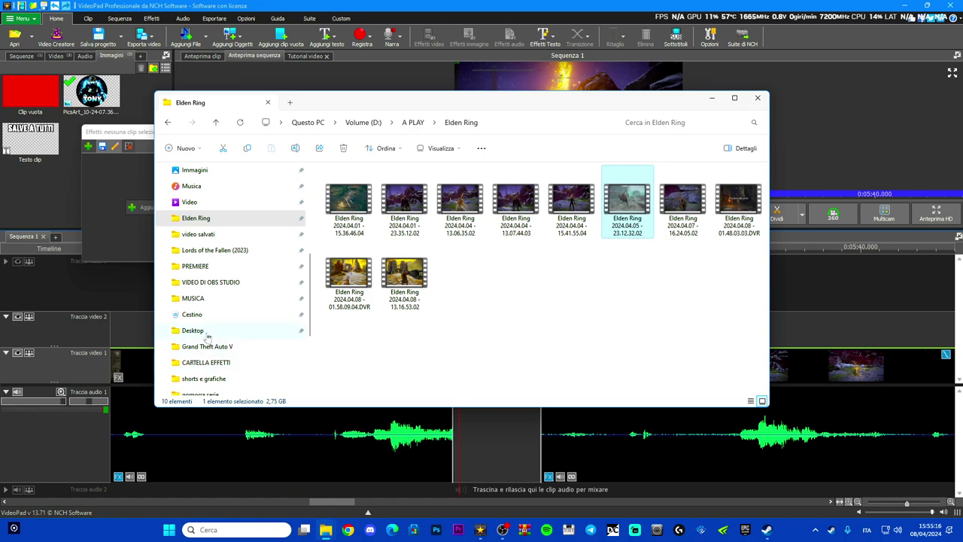
left_click(202, 300)
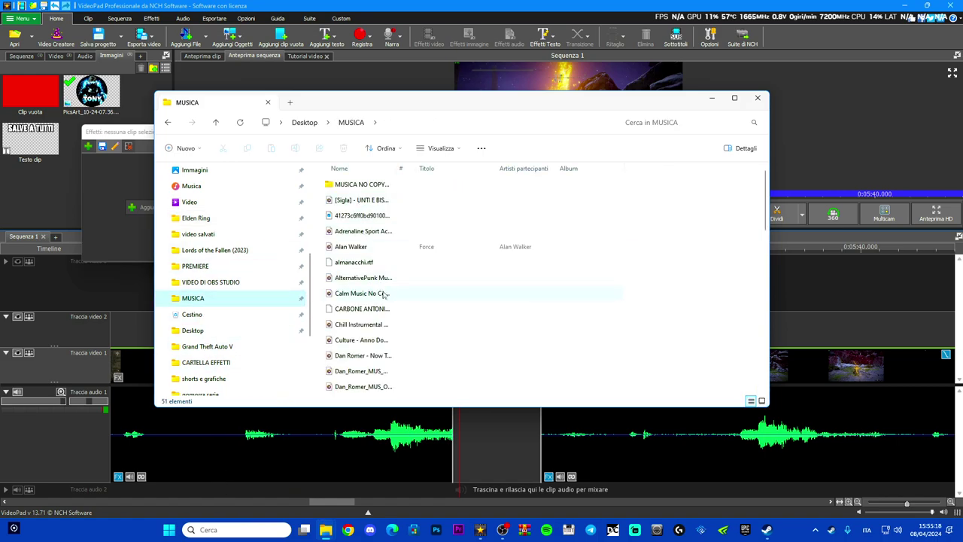
scroll(380, 297, "down", 10)
scroll(373, 305, "down", 3)
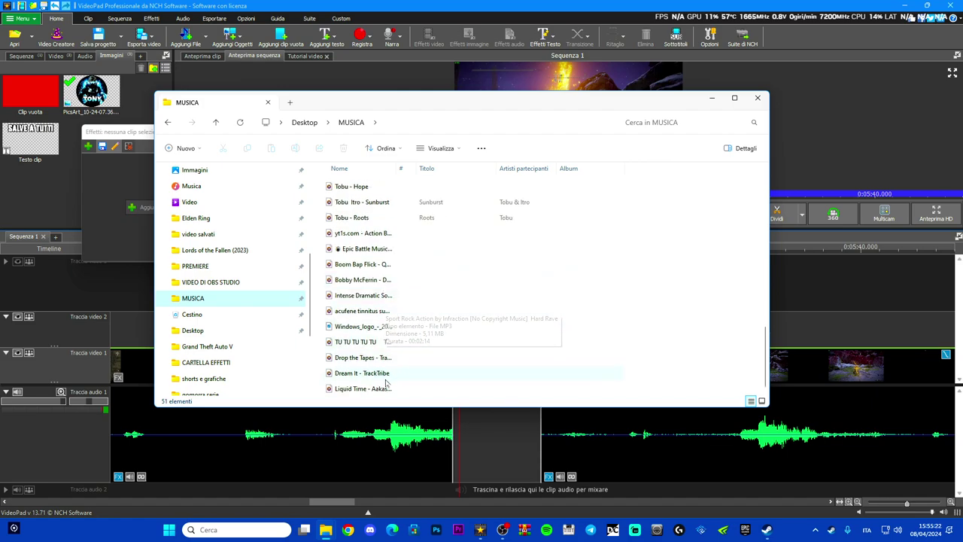
left_click(354, 389)
left_click_drag(369, 389, 38, 173)
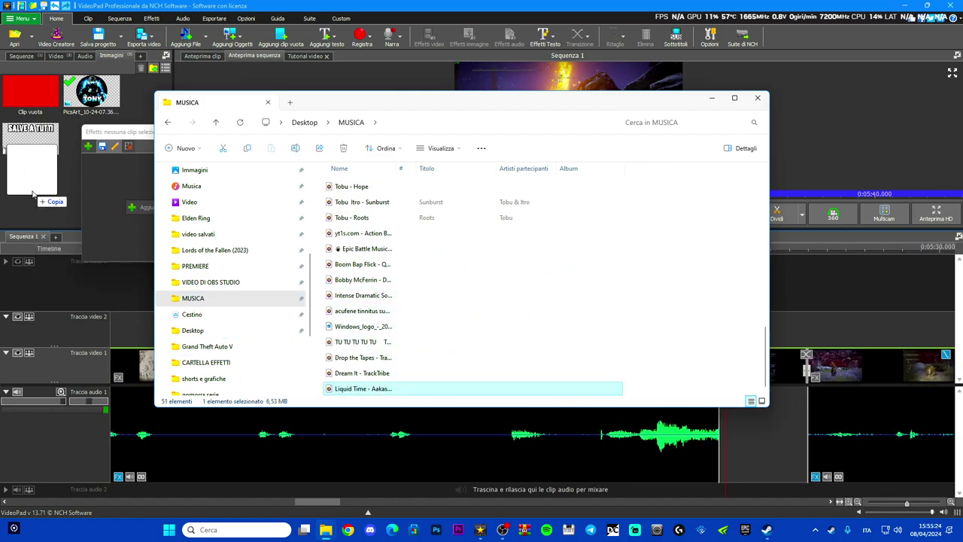
left_click(712, 98)
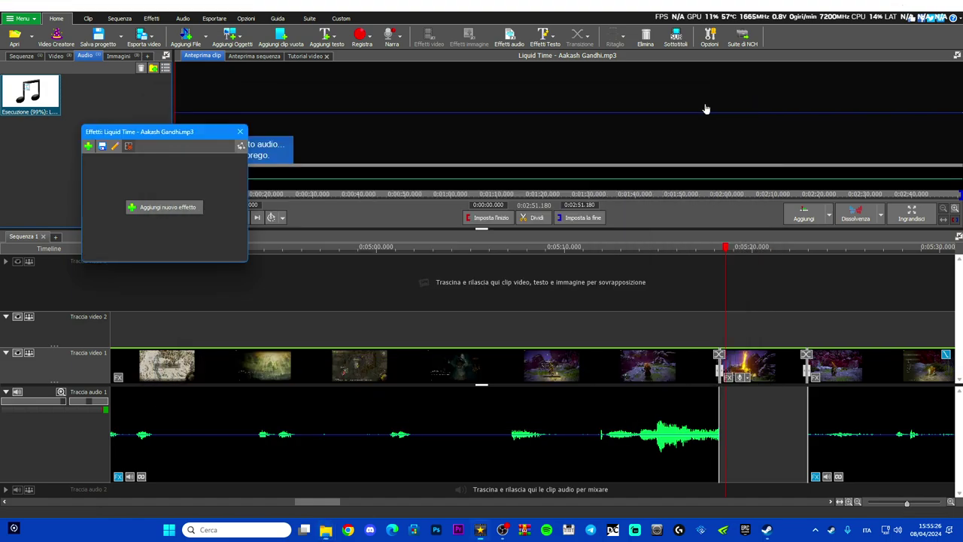
Place the Liquid Time music on audio track 2, starting at 0:05:18.307 under the silent section.
scroll(579, 280, "down", 2)
scroll(579, 280, "up", 2)
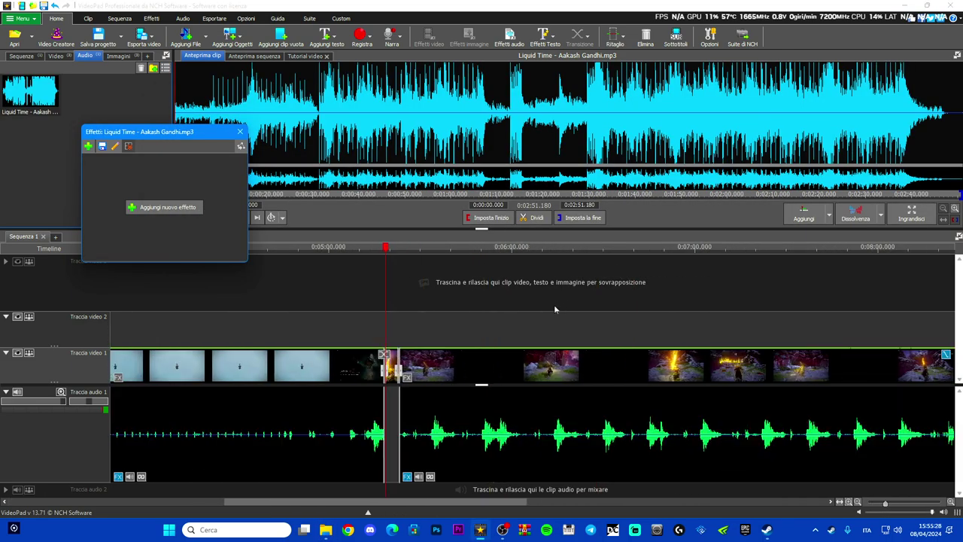
left_click_drag(30, 91, 354, 502)
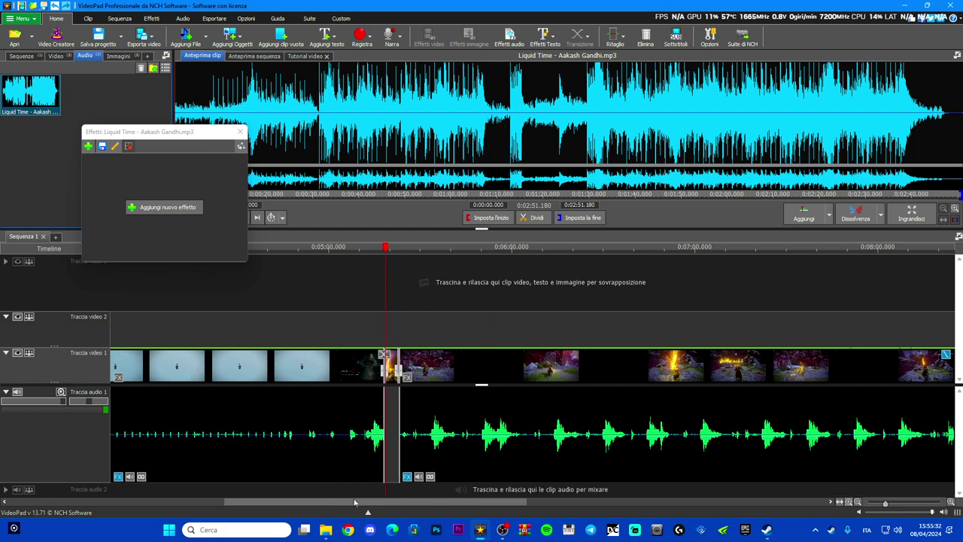
left_click_drag(504, 505, 388, 489)
scroll(387, 489, "up", 2)
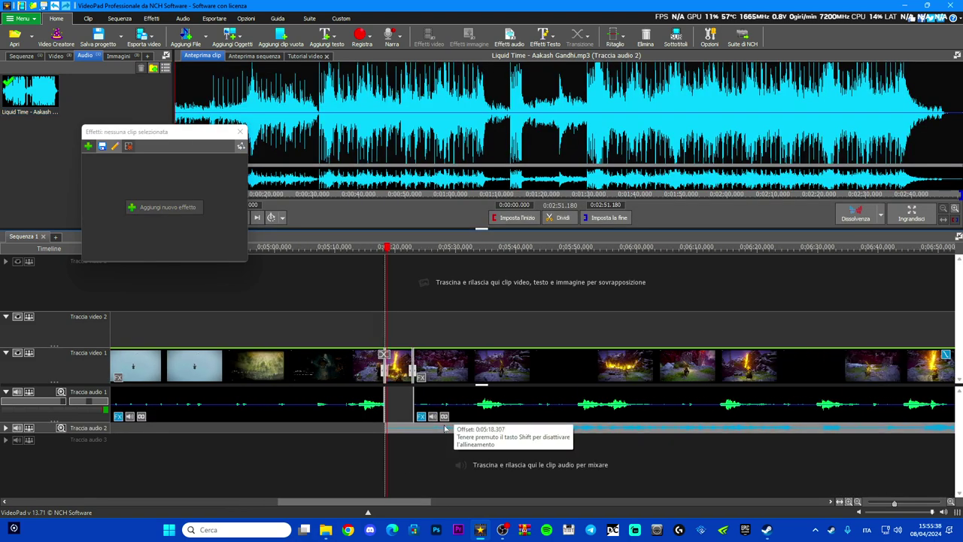
left_click_drag(445, 429, 445, 429)
Split the music at the end of the silent section, about 0:05:23, and delete the part after the cut.
left_click_drag(386, 255, 412, 260)
key("ctrl+t")
left_click(474, 436)
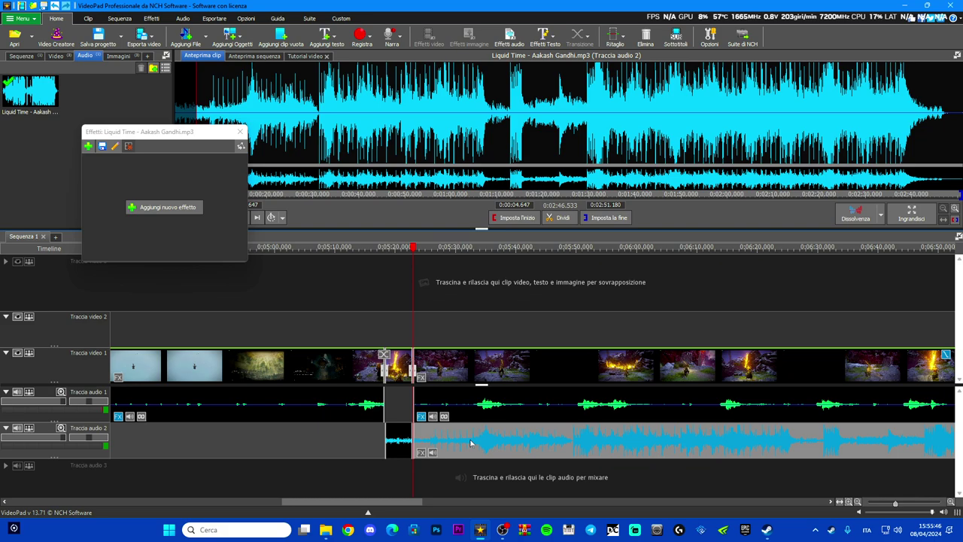
key("Delete")
Fade out the trimmed music clip from the cursor at about 0:05:22.3 to the clip's end.
scroll(482, 304, "up", 3)
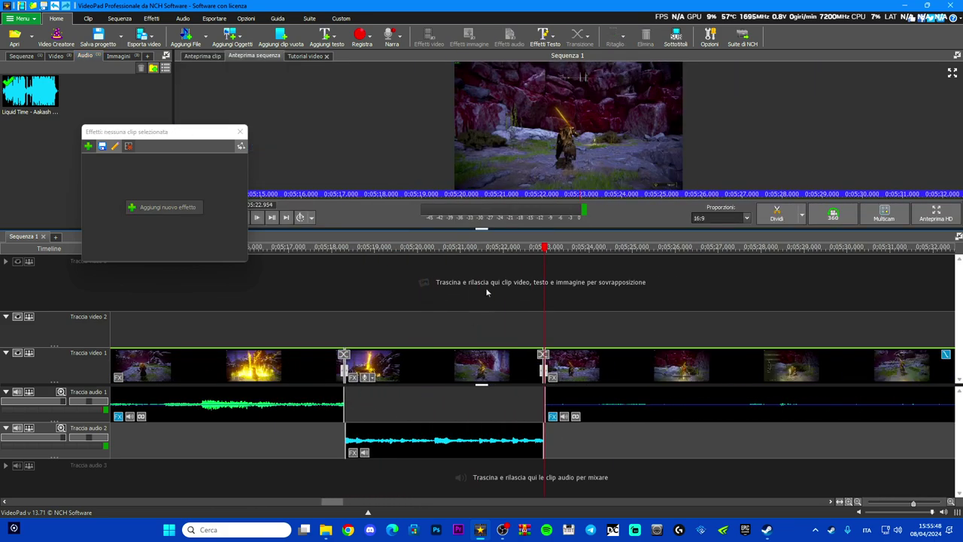
left_click_drag(550, 251, 517, 298)
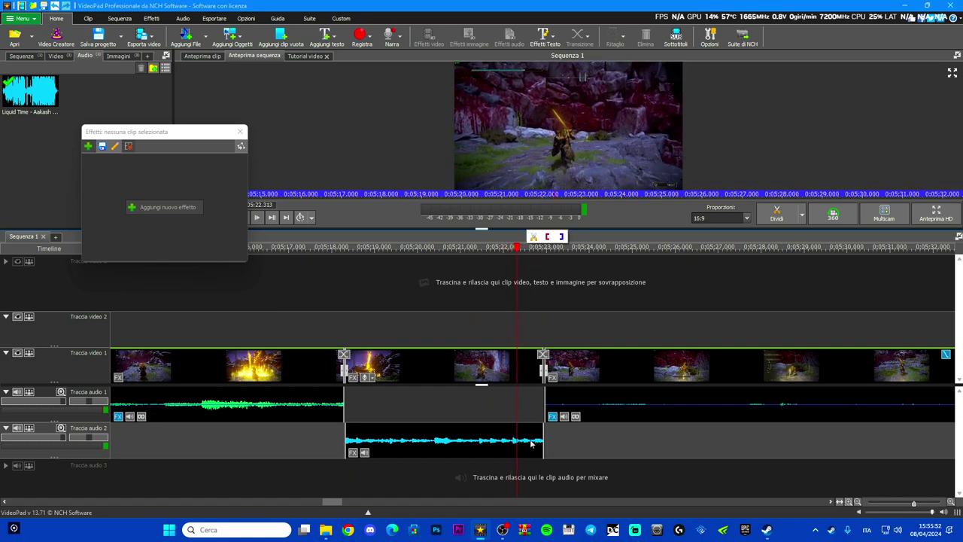
left_click(482, 441)
right_click(490, 436)
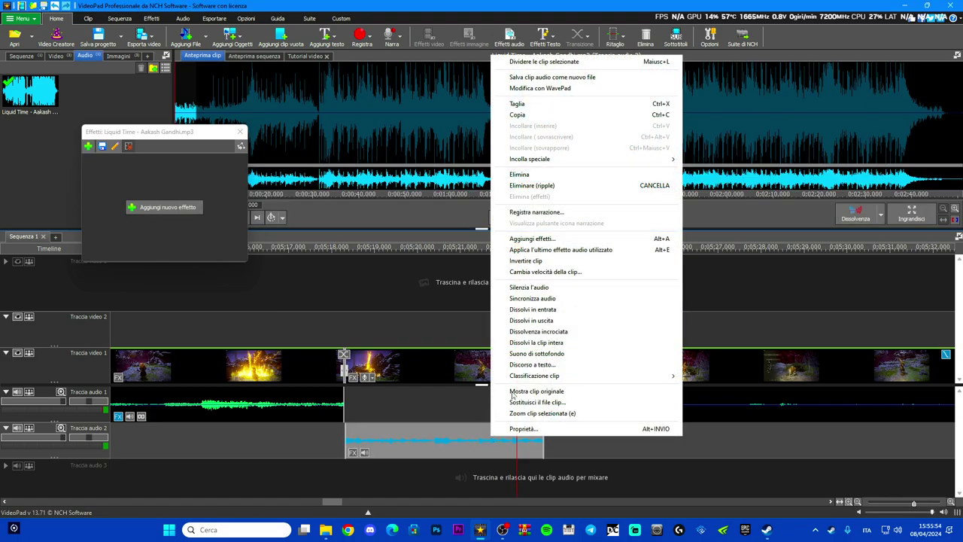
left_click(530, 321)
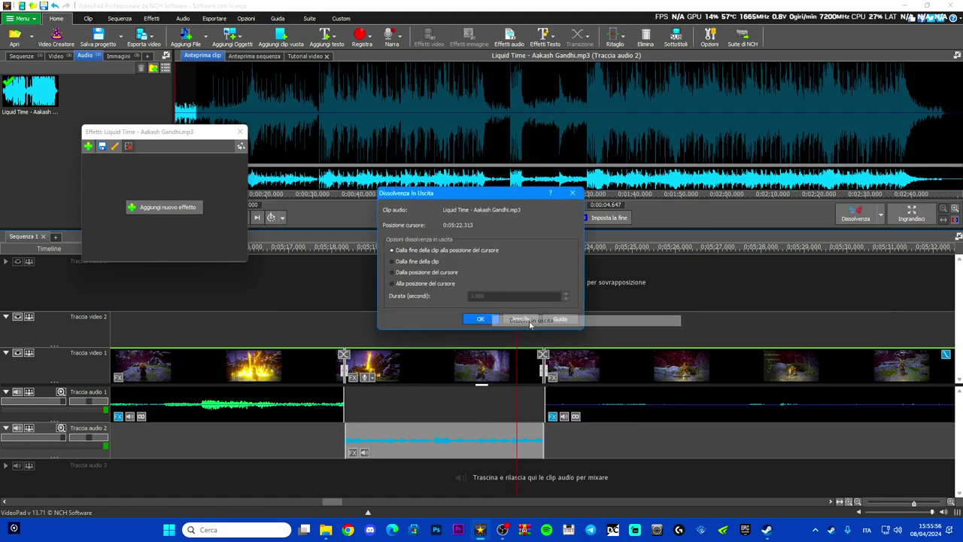
left_click(485, 319)
left_click_drag(515, 258, 748, 278)
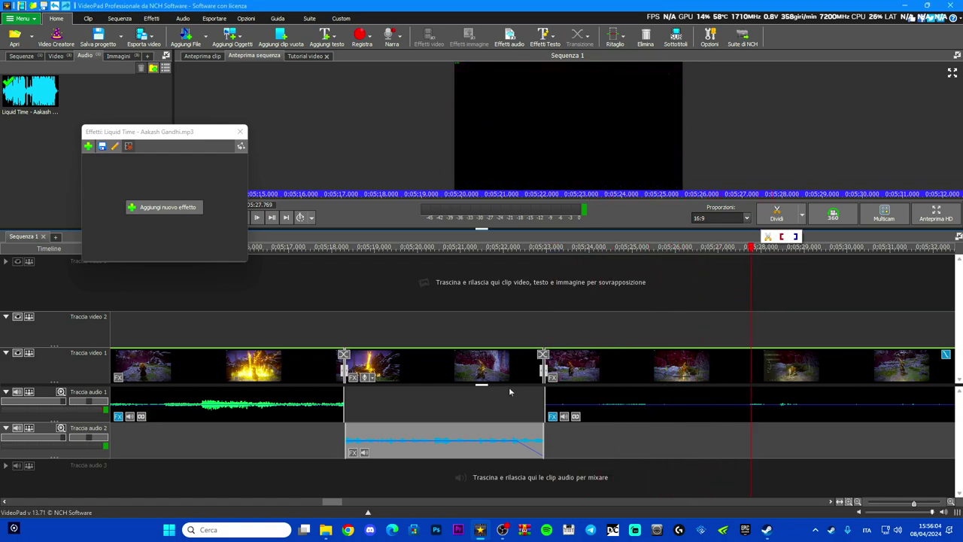
Close the music clip's audio effects window and start the narration recorder with the sequence cursor at 0:07:10.185.
scroll(508, 387, "down", 6)
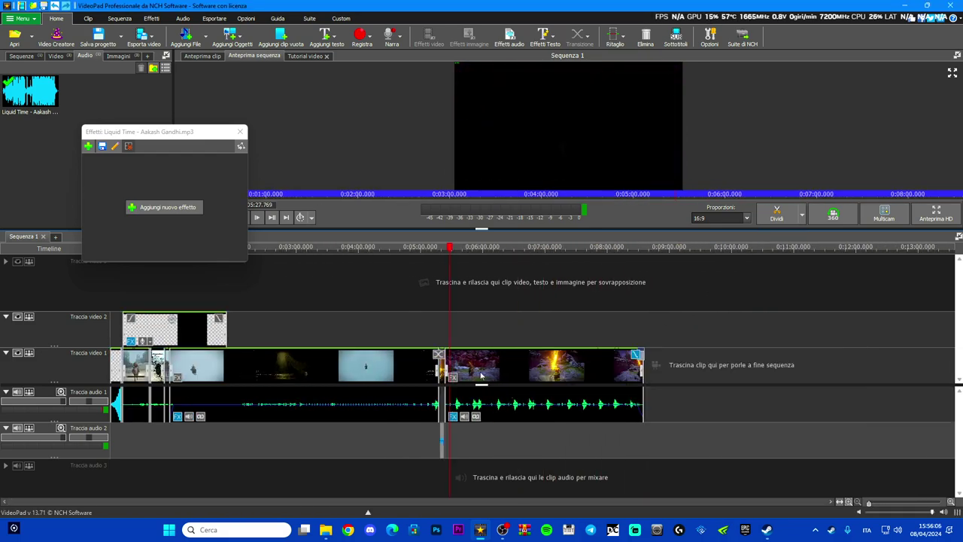
left_click(240, 131)
left_click_drag(445, 252, 555, 261)
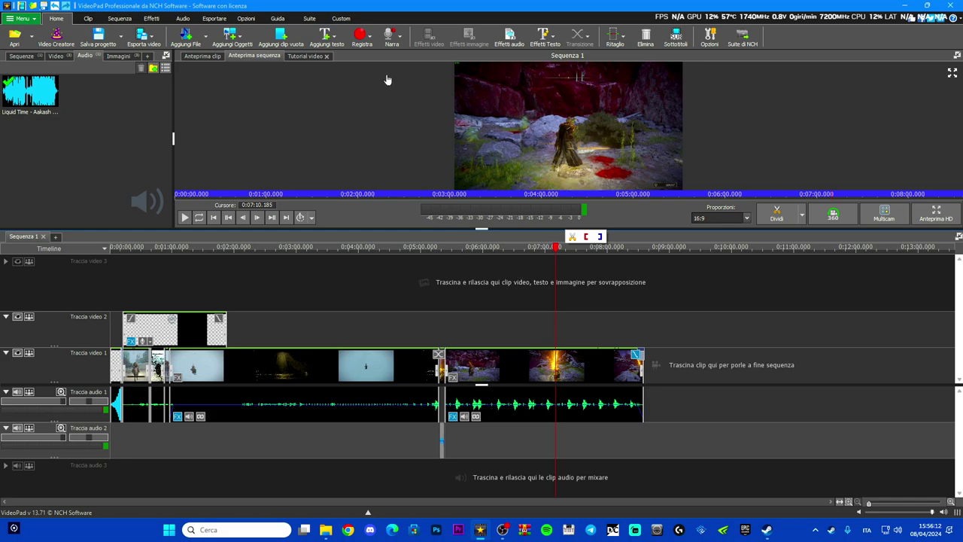
left_click(396, 38)
left_click(403, 57)
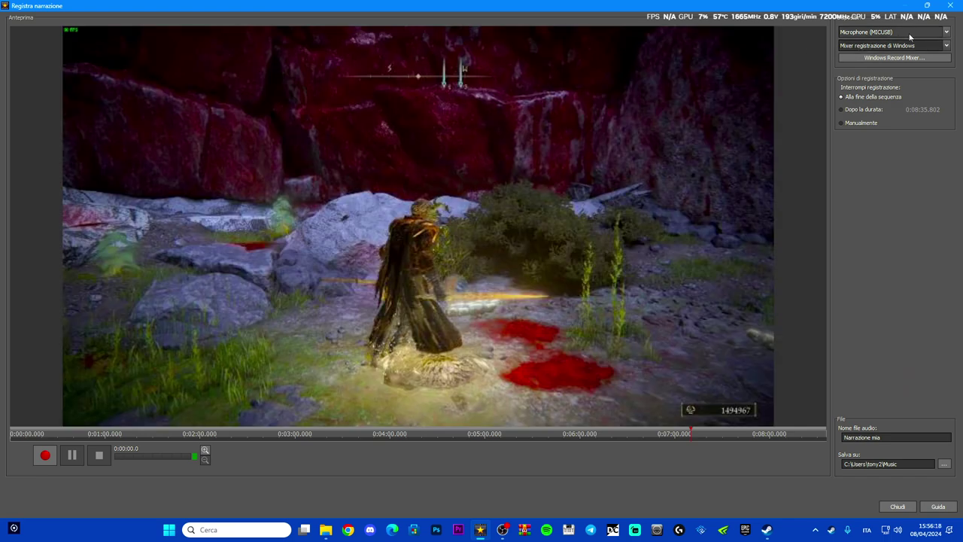
Record a voice narration of about 4.4 seconds using Microphone (MICUSB) and stop it so it lands on the timeline.
left_click(947, 32)
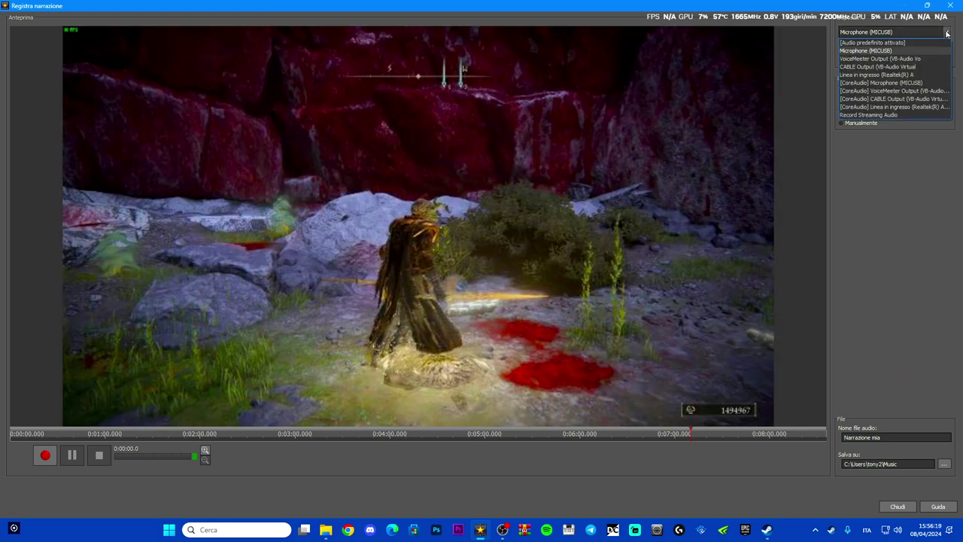
left_click(867, 50)
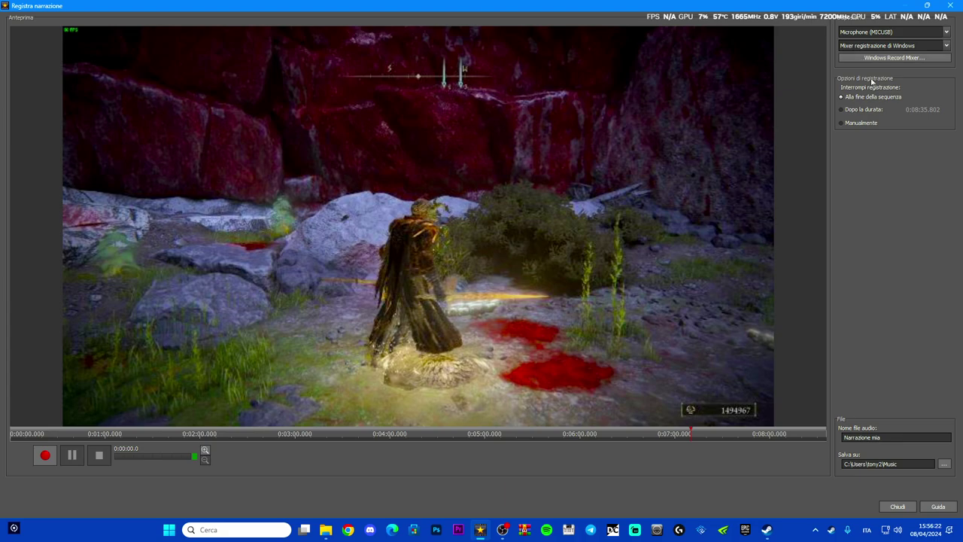
left_click(44, 458)
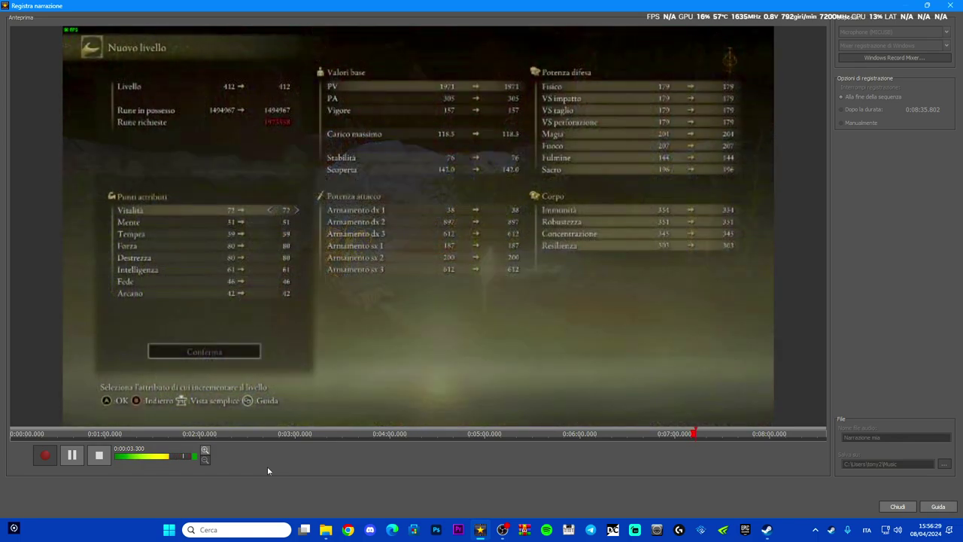
left_click(100, 456)
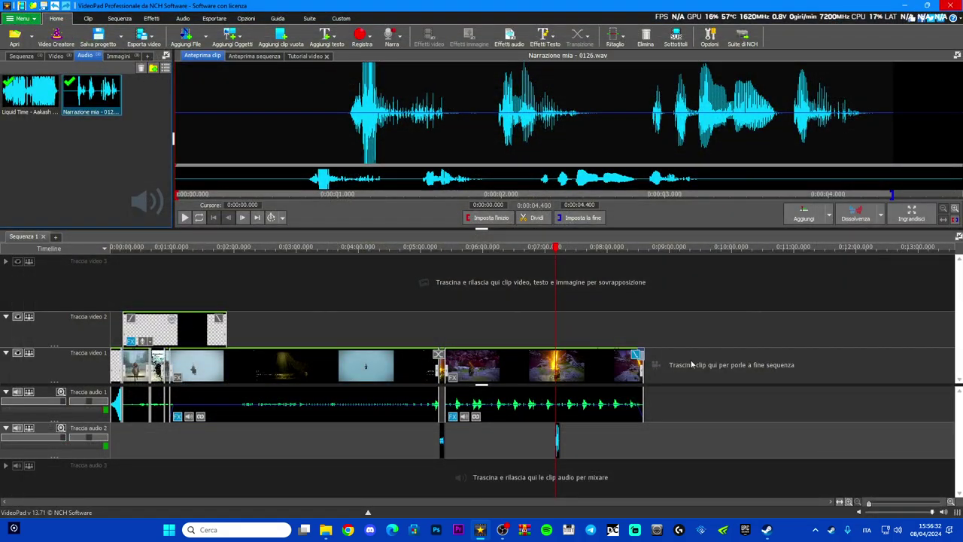
Play the sequence from just before the recorded narration, about 0:07:10, to hear it over the game video.
scroll(593, 425, "up", 3)
left_click(338, 252)
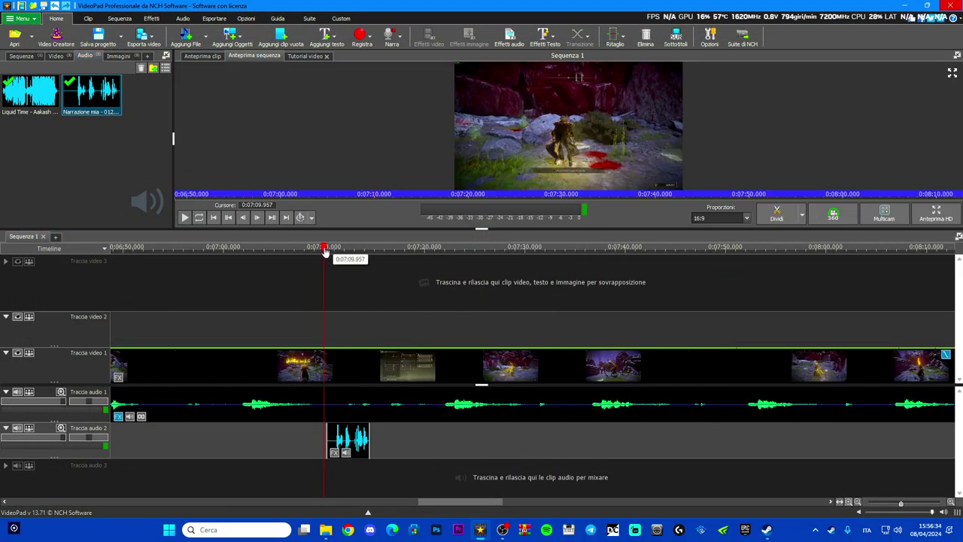
left_click(185, 218)
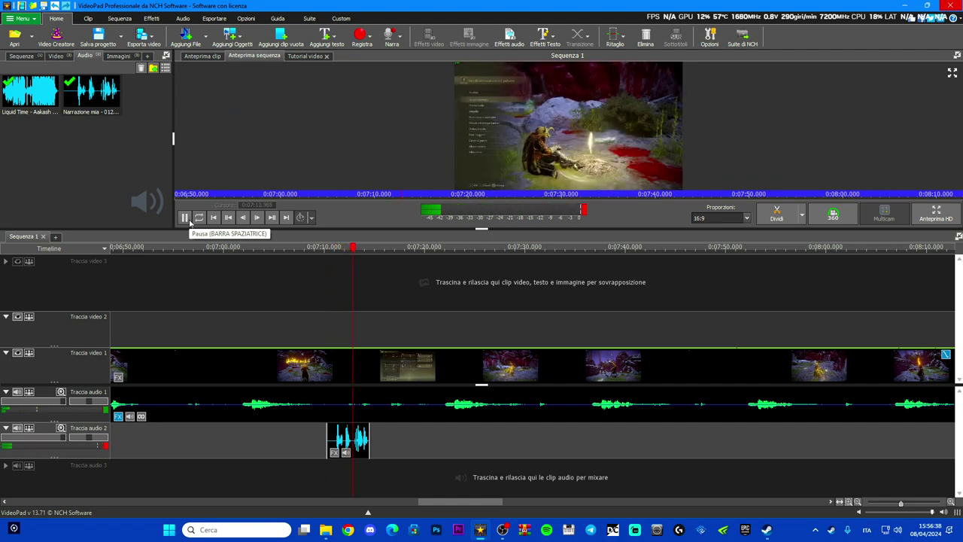
left_click(185, 217)
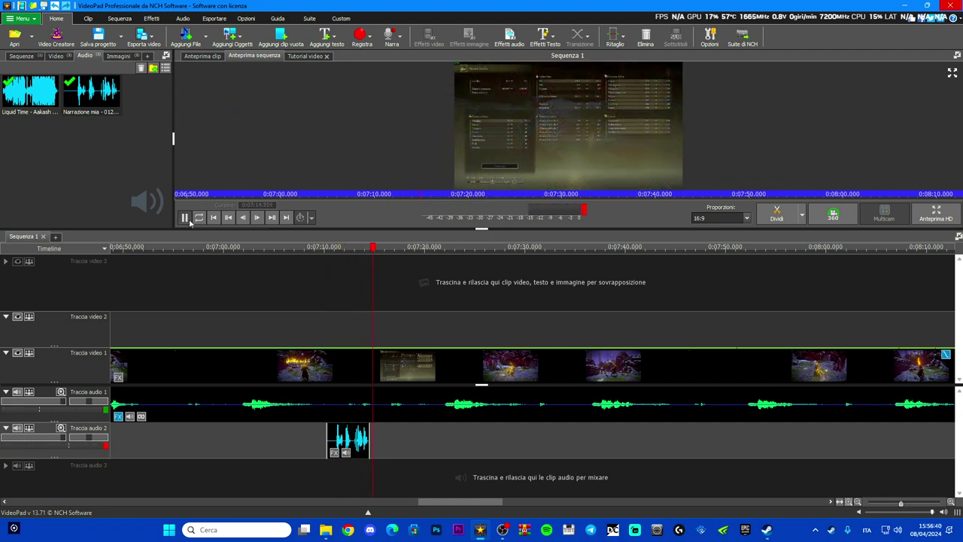
Add a "Scorre e si allontana" 3D title overlay on video track 2 at 0:07:14.915, keeping its default settings.
scroll(247, 266, "down", 3)
scroll(343, 367, "down", 2)
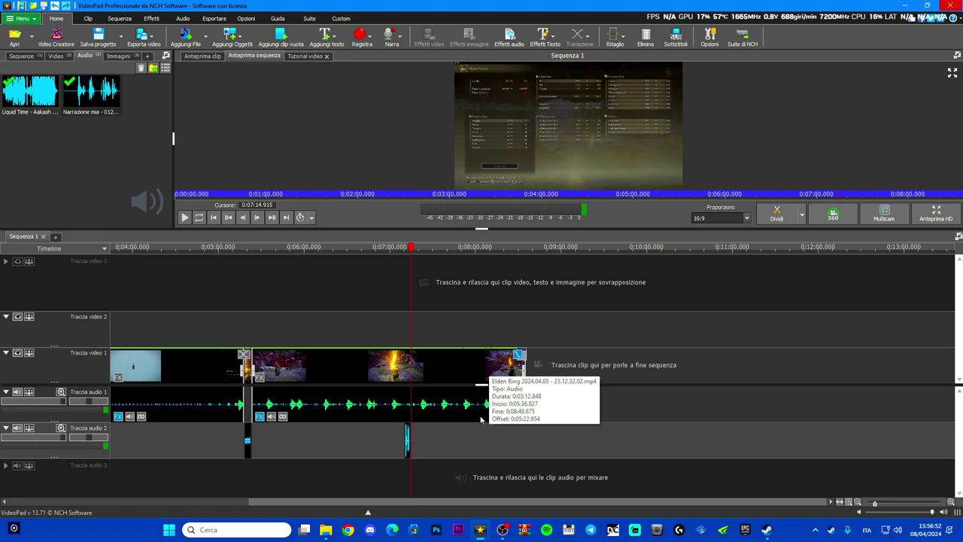
left_click(326, 36)
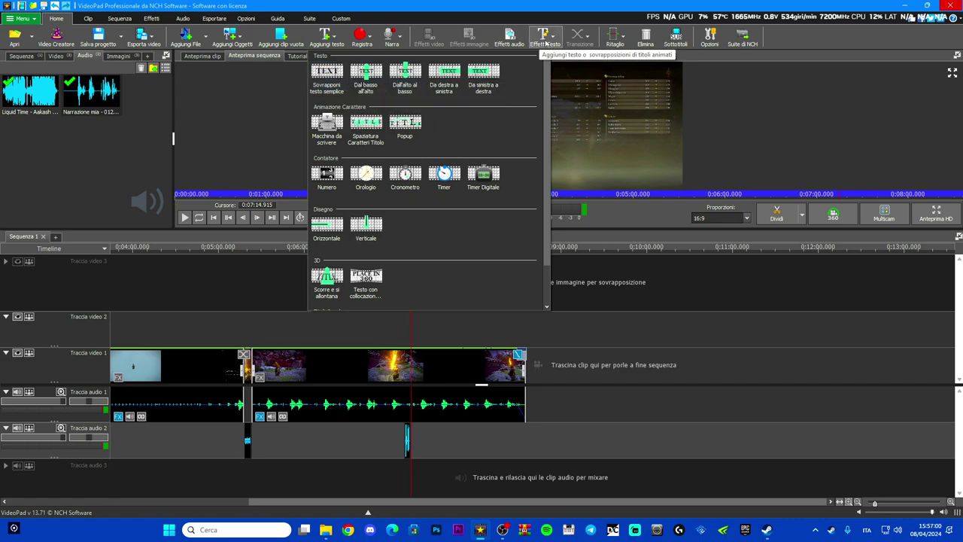
left_click(449, 374)
scroll(416, 378, "up", 2)
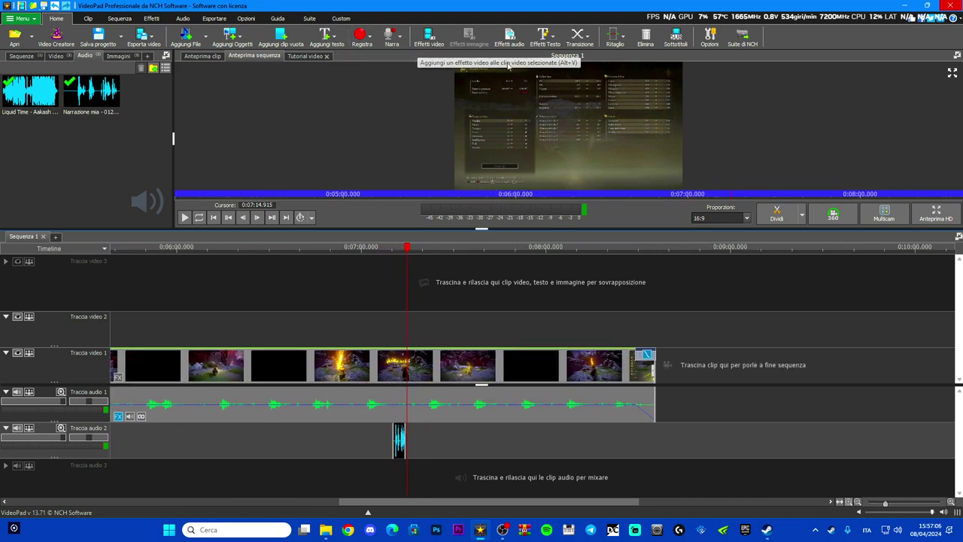
left_click(545, 39)
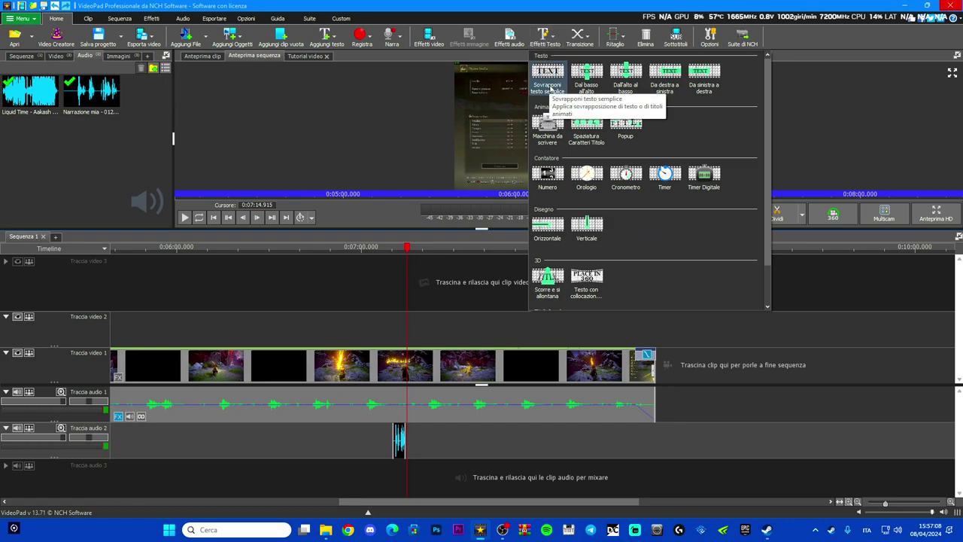
left_click(548, 280)
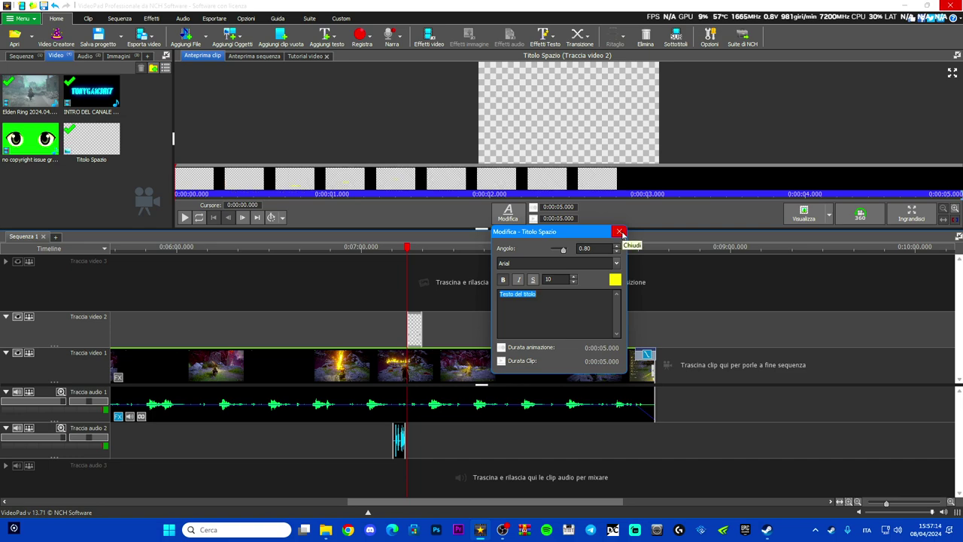
left_click(619, 232)
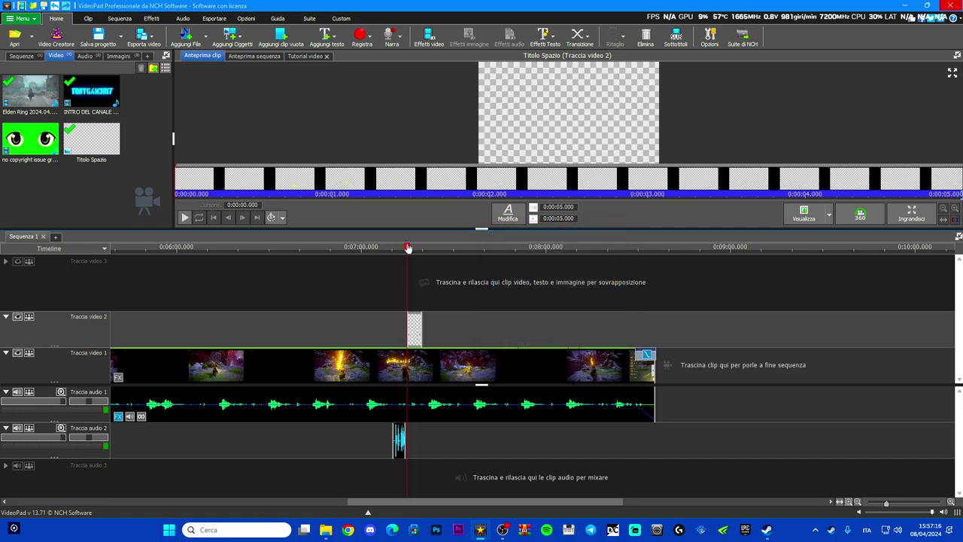
Set the scrolling title's font size to 25 and replace its text with "FARM RUNE".
left_click(410, 248)
left_click_drag(415, 251, 380, 262)
scroll(432, 380, "up", 2)
scroll(432, 380, "up", 2)
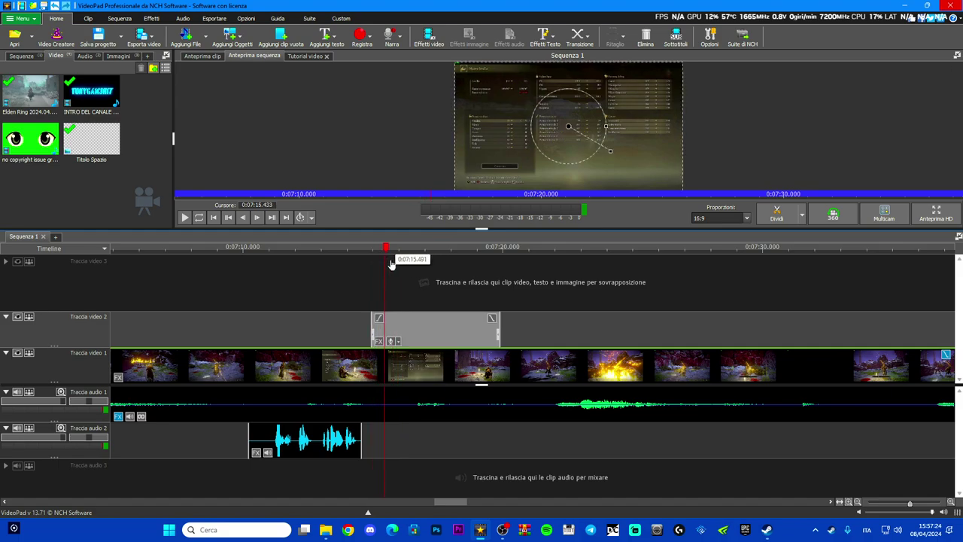
double_click(425, 324)
left_click(527, 304)
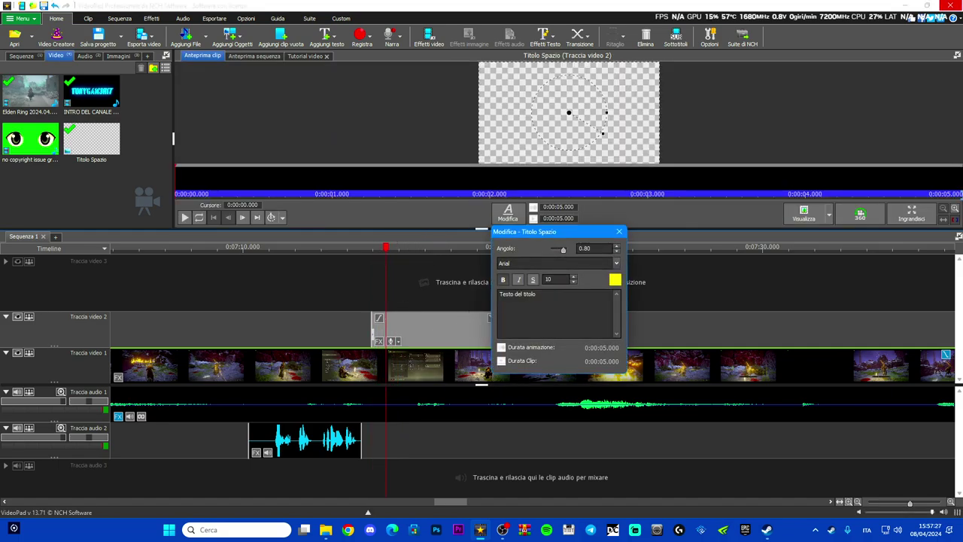
left_click(574, 277)
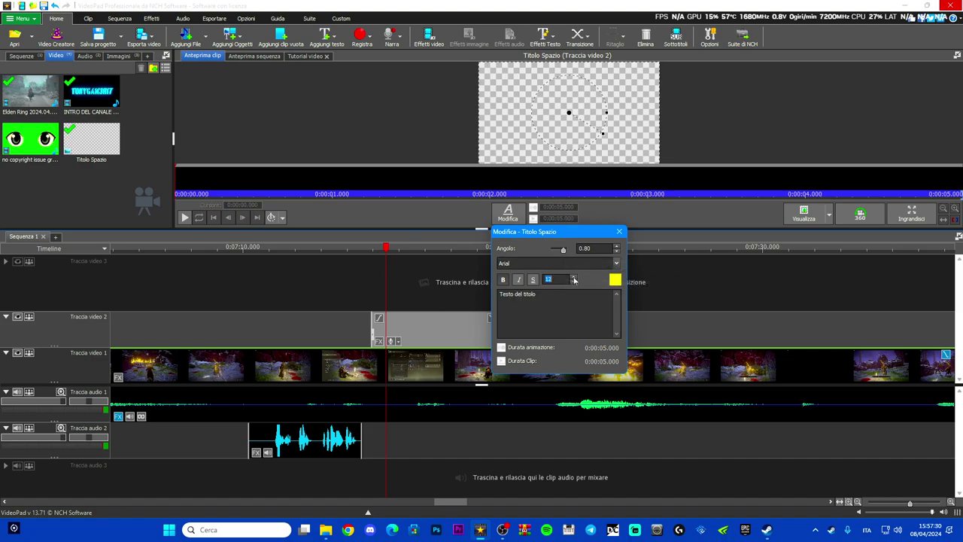
left_click(575, 278)
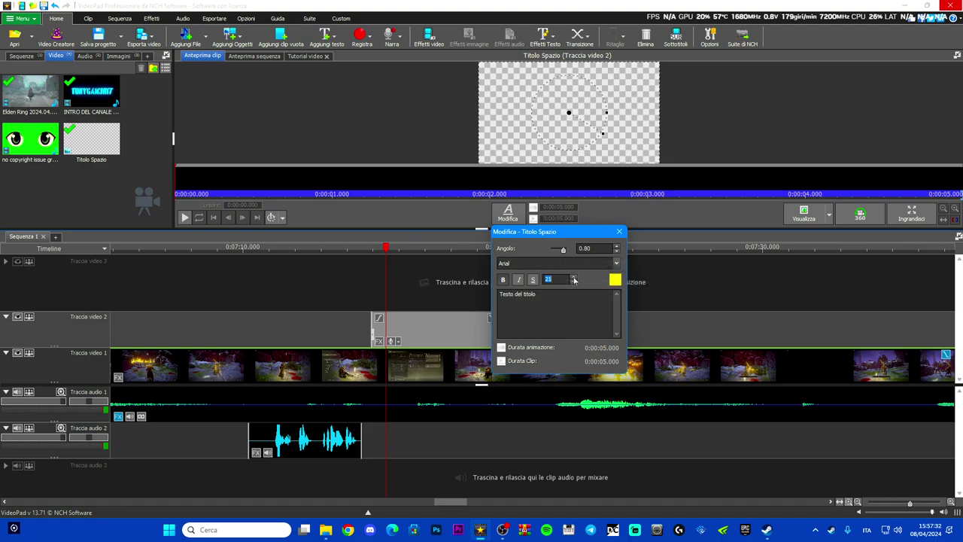
left_click(574, 278)
left_click(574, 277)
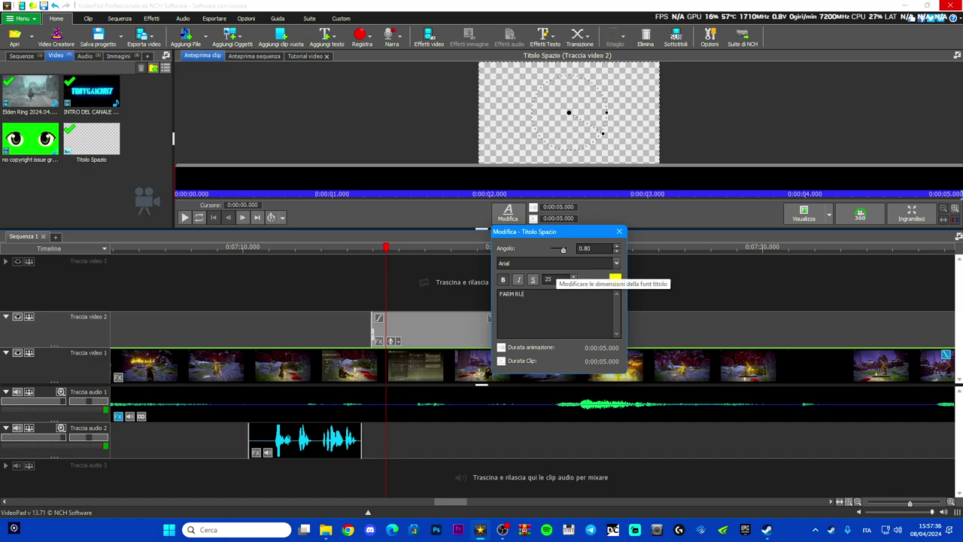
type("NE")
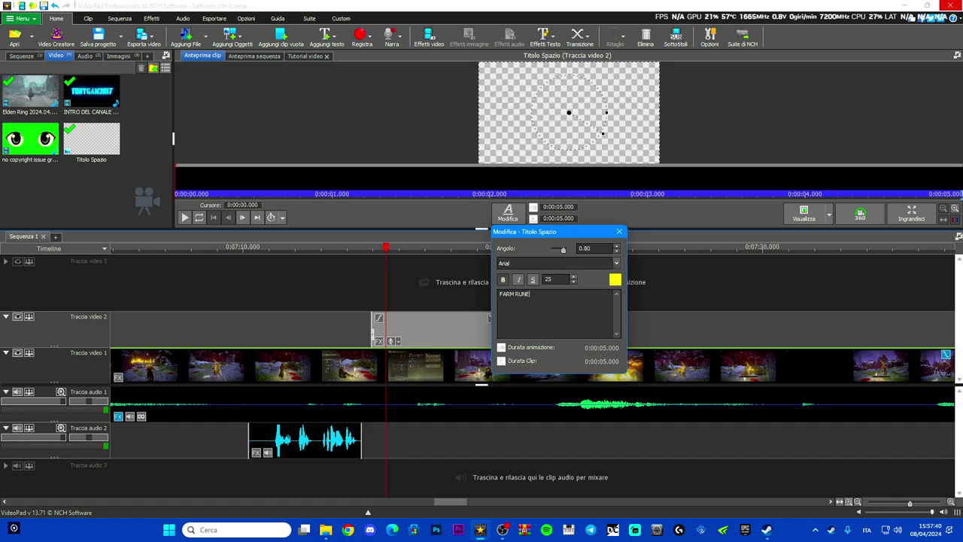
left_click(619, 231)
Enlarge the title overlay beyond the frame width in the preview and check it at about 0:07:16.5.
left_click_drag(376, 249, 484, 255)
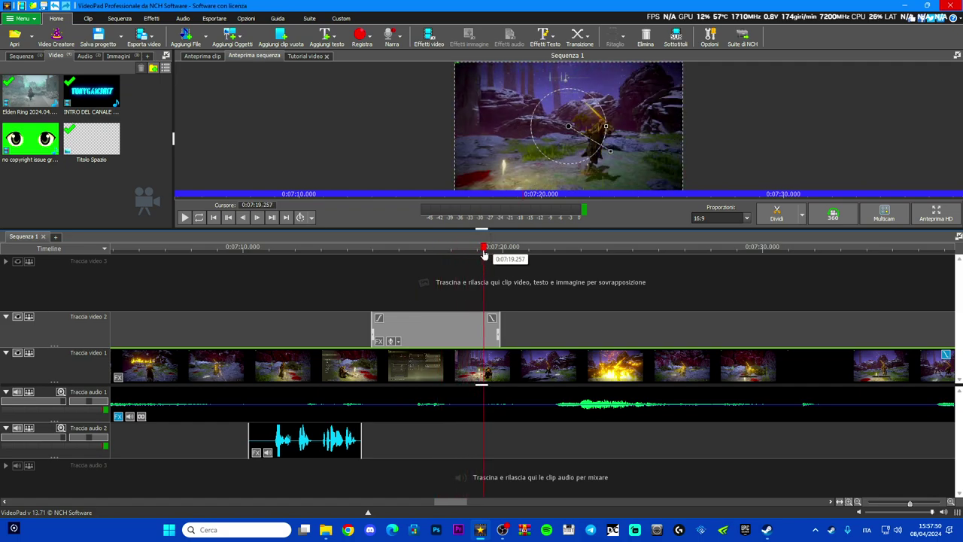
left_click_drag(611, 154, 631, 164)
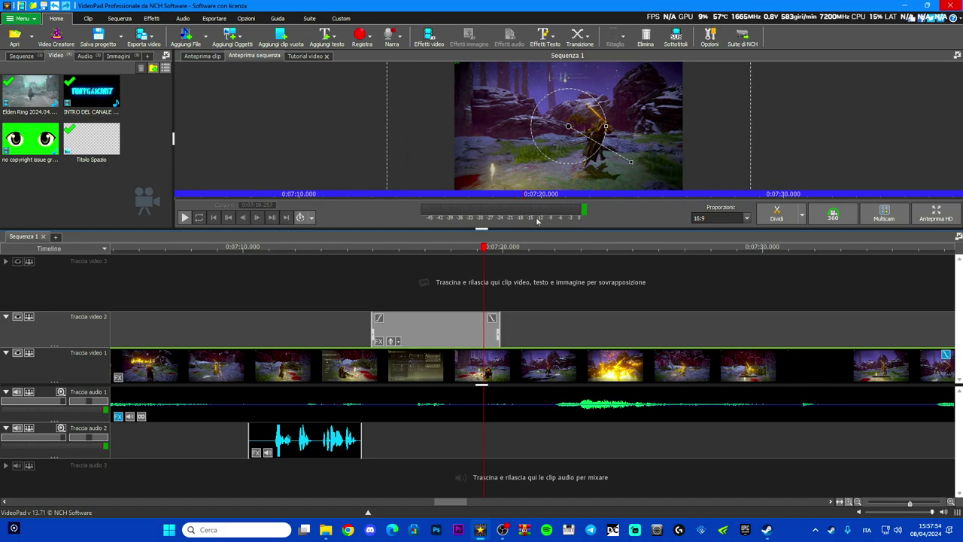
left_click_drag(491, 256, 413, 258)
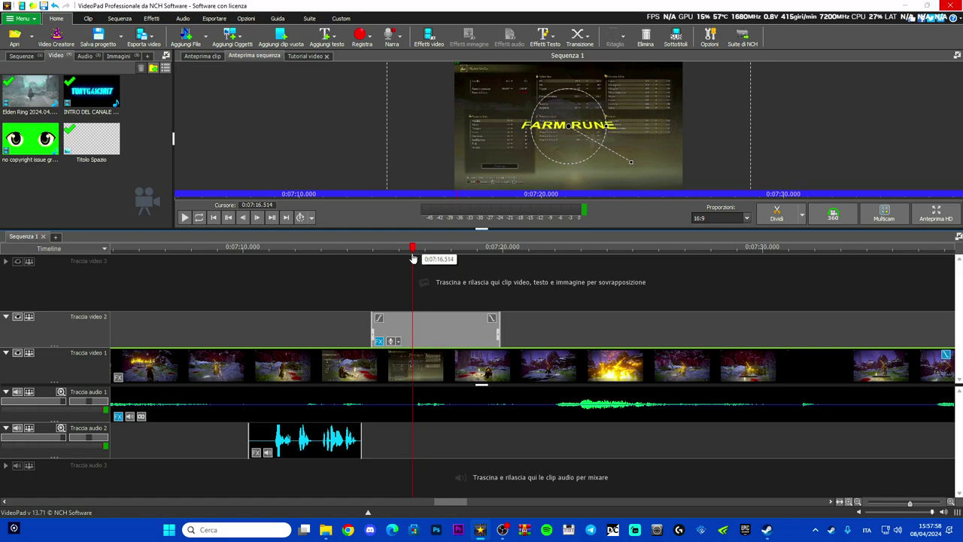
Examine the FARM RUNE title's animation and clip duration settings, the other text effects and the title in the whole sequence.
double_click(434, 328)
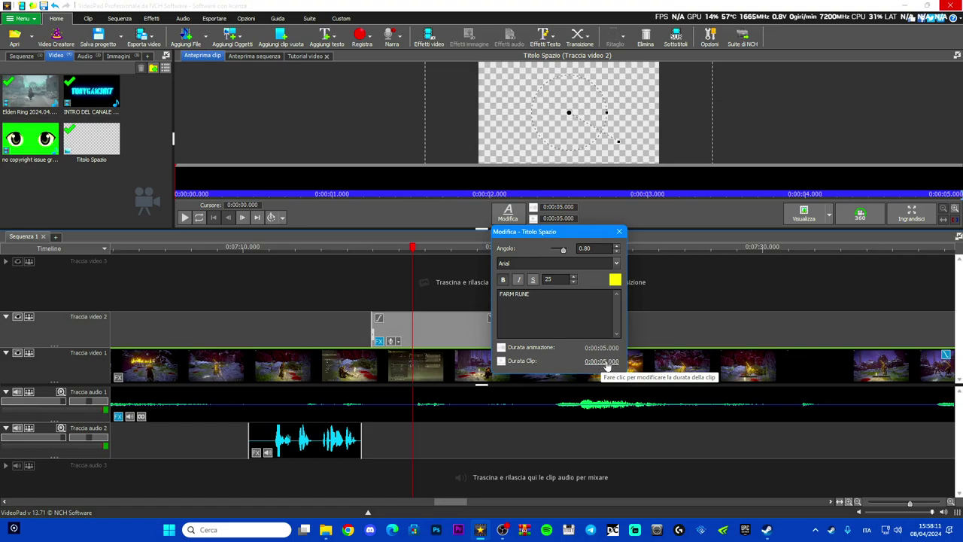
left_click(601, 348)
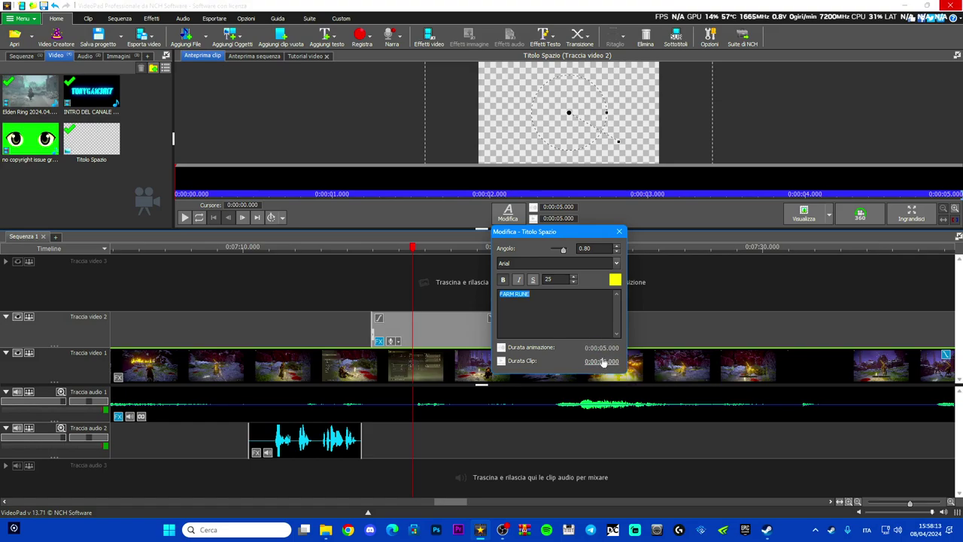
left_click(619, 231)
left_click(550, 36)
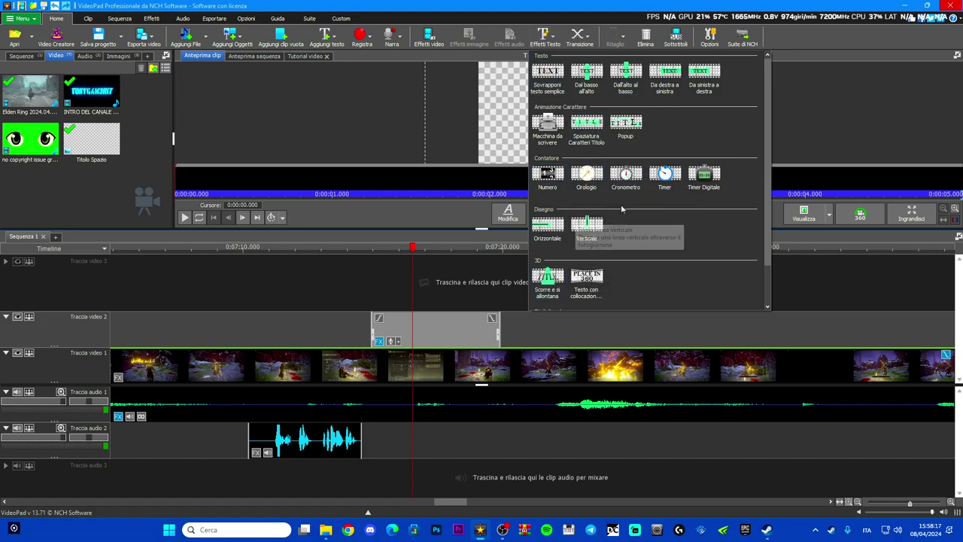
left_click(401, 266)
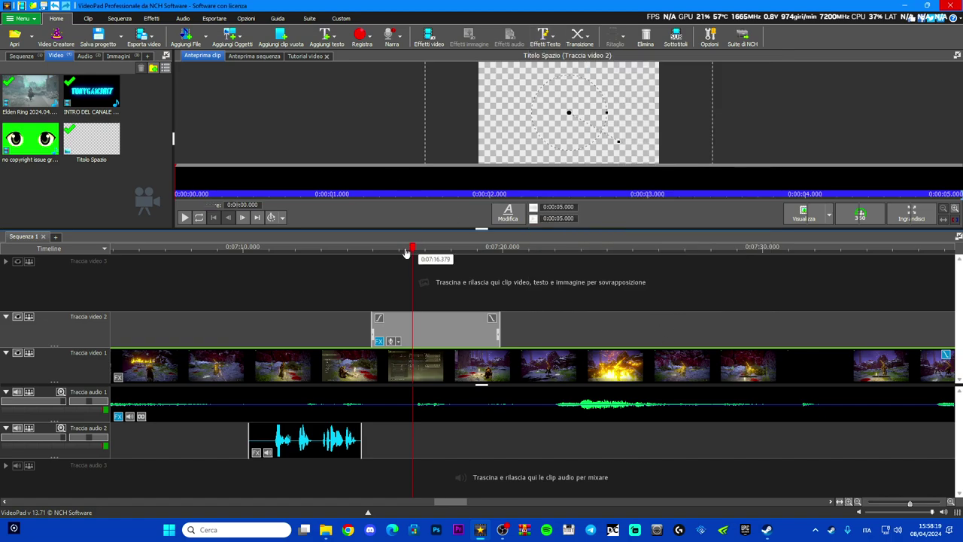
scroll(468, 321, "down", 4)
scroll(468, 322, "down", 5)
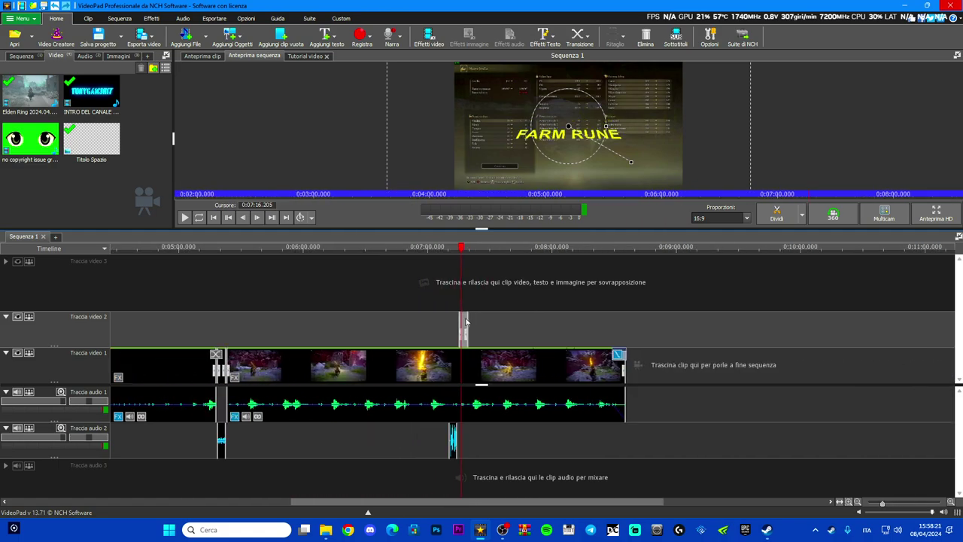
left_click_drag(563, 248, 580, 258)
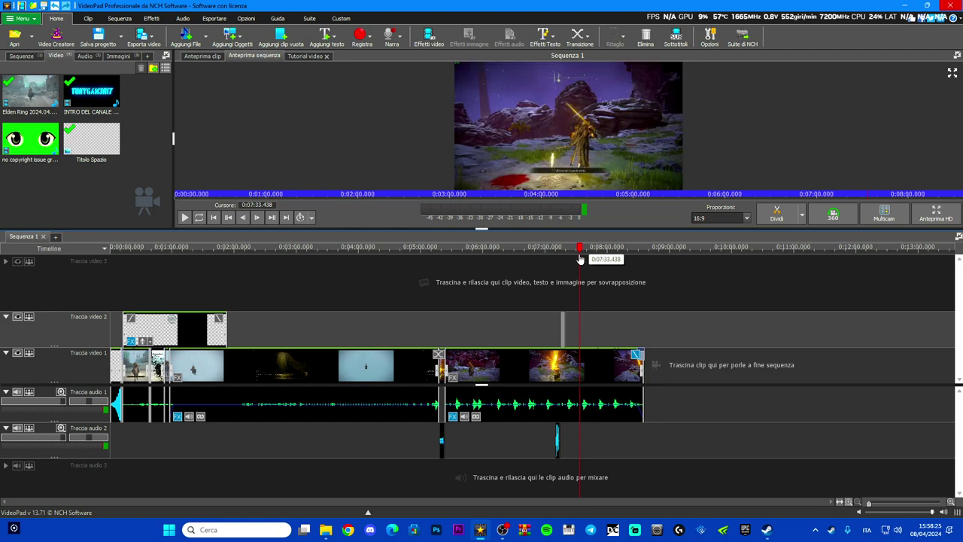
Add two new empty sequences to the project alongside the existing one.
left_click(84, 18)
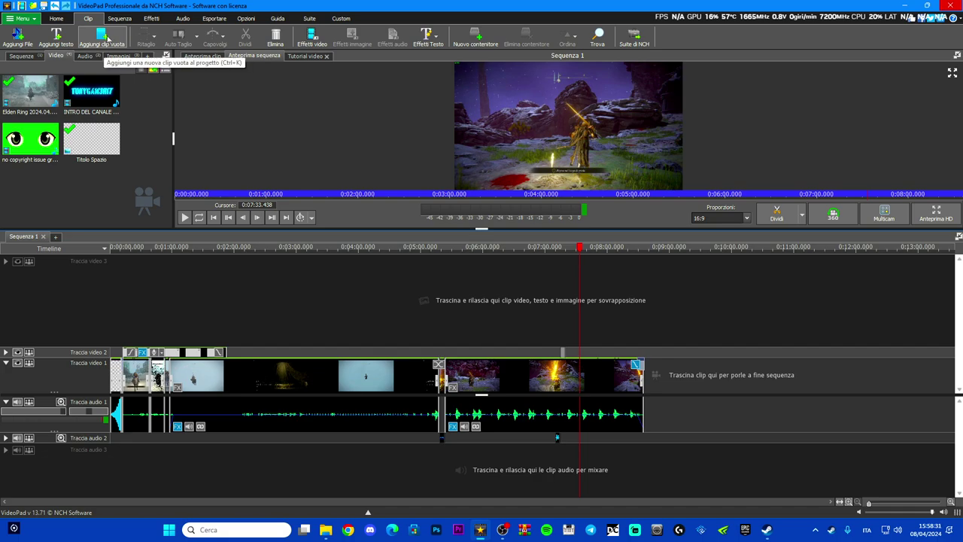
left_click(118, 18)
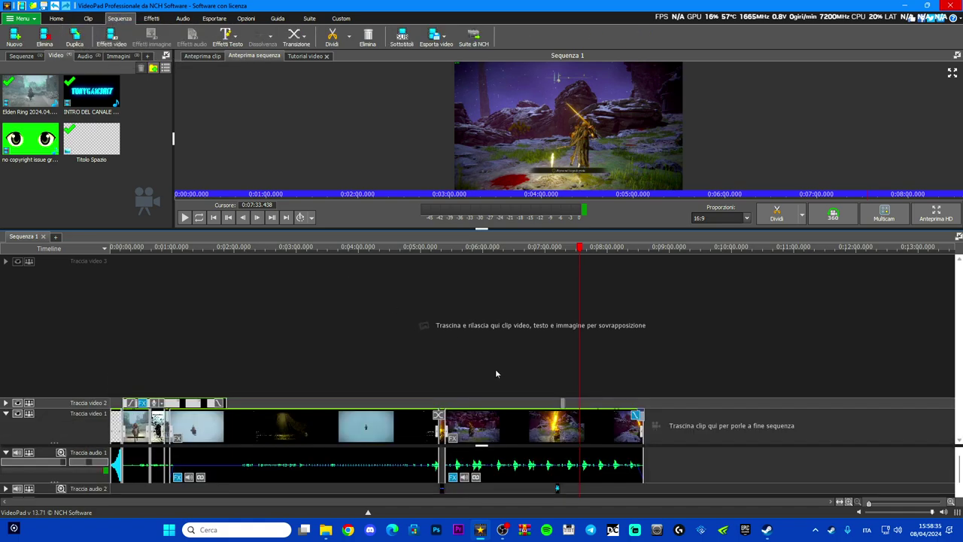
left_click(590, 433)
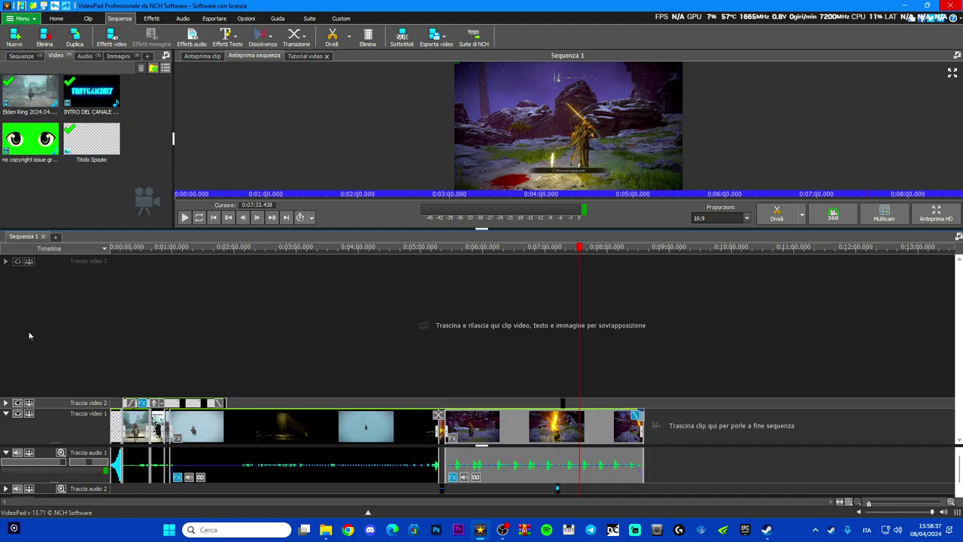
left_click(55, 237)
left_click(100, 237)
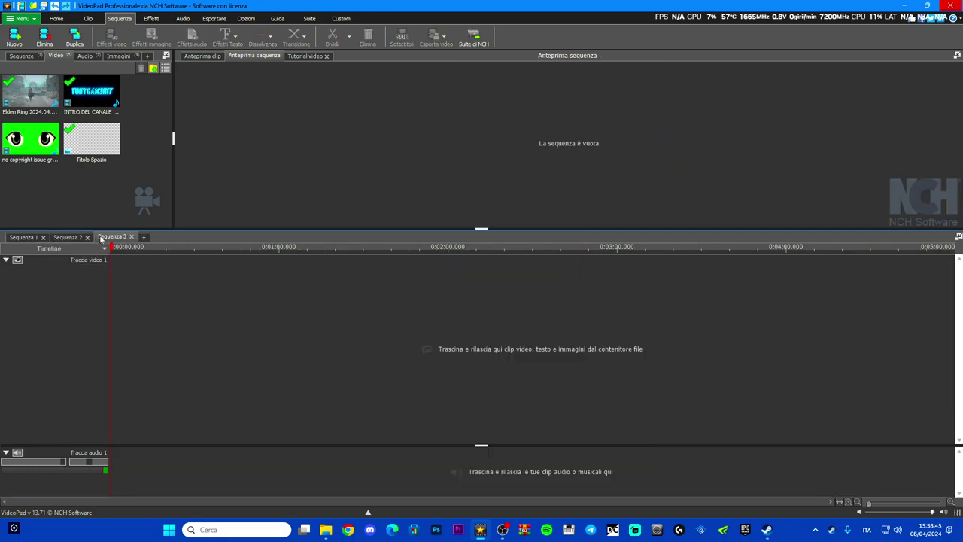
Add four more empty sequences to the project, up to Sequenza 7.
left_click(143, 237)
left_click(188, 237)
left_click(232, 237)
left_click(276, 237)
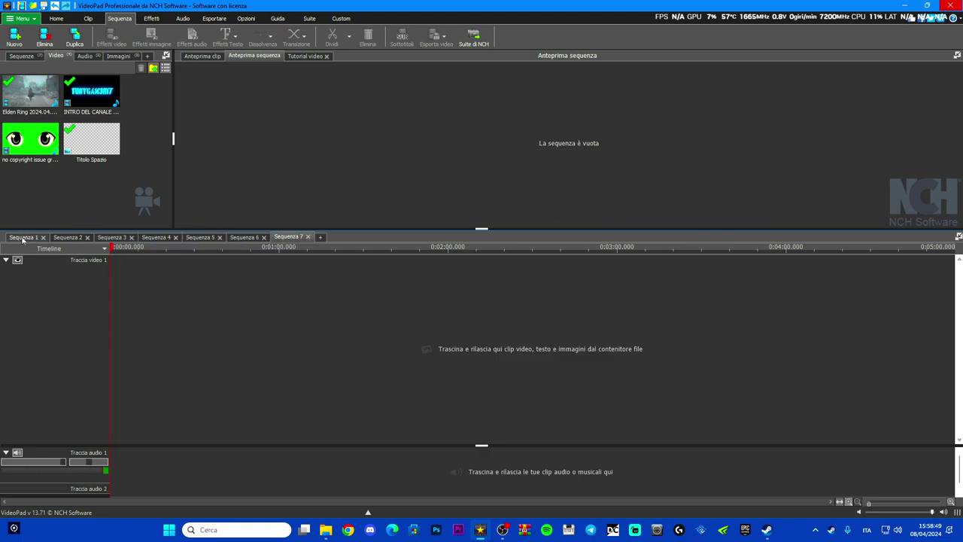
Switch between the first few sequence timelines to compare them, and return to Sequenza 1.
left_click(25, 237)
left_click(67, 237)
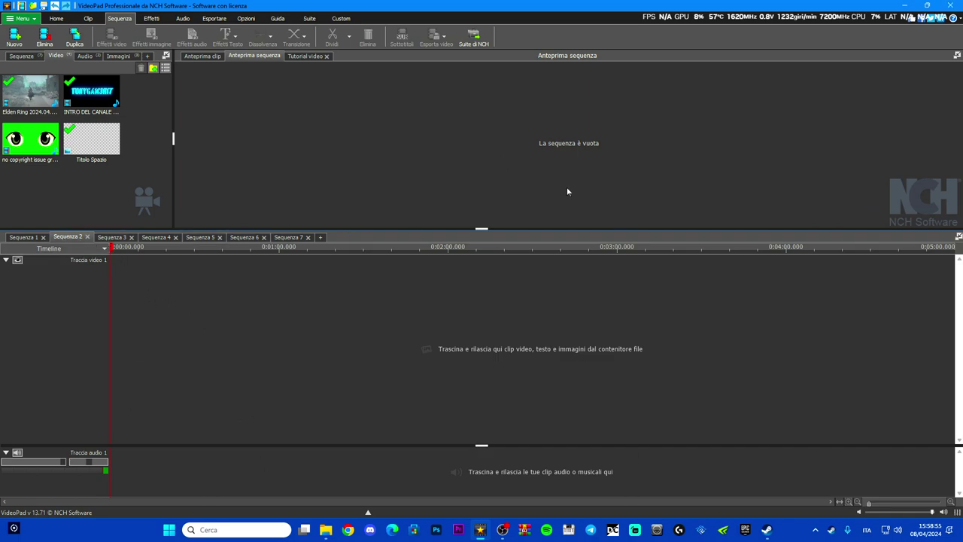
left_click(114, 238)
left_click(156, 237)
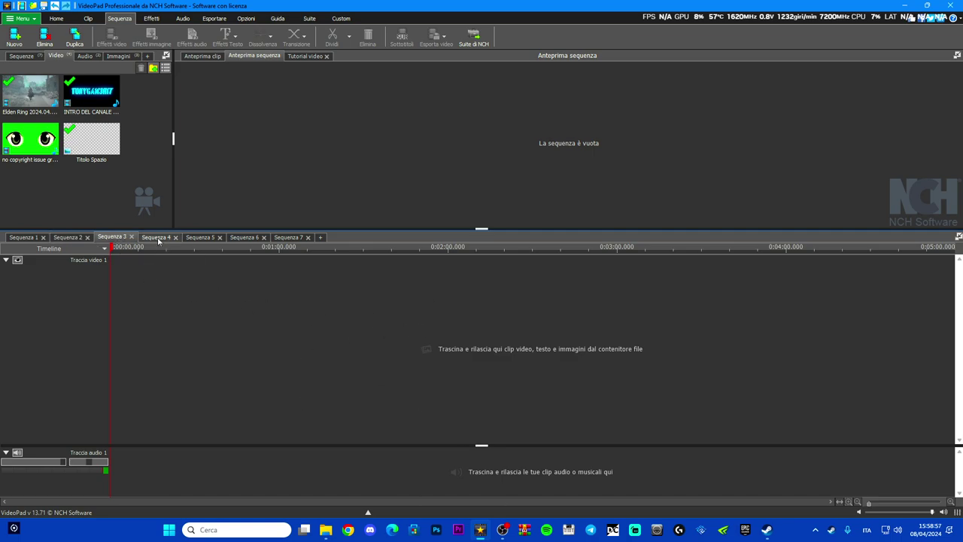
left_click(31, 237)
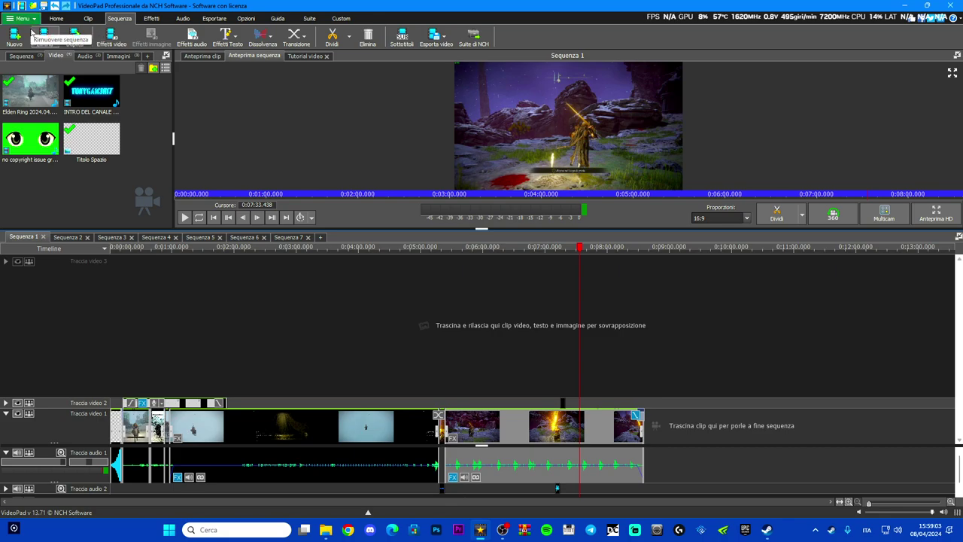
left_click(31, 21)
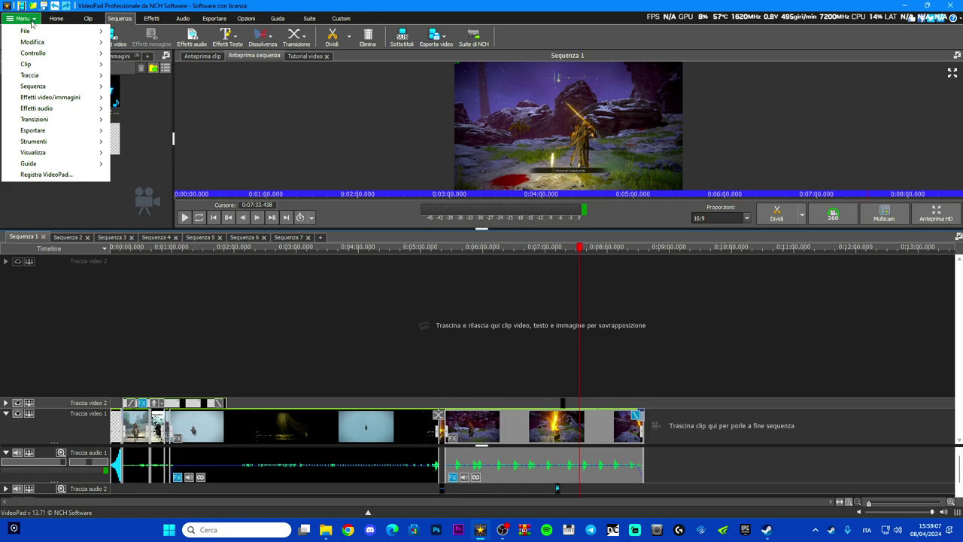
left_click(56, 19)
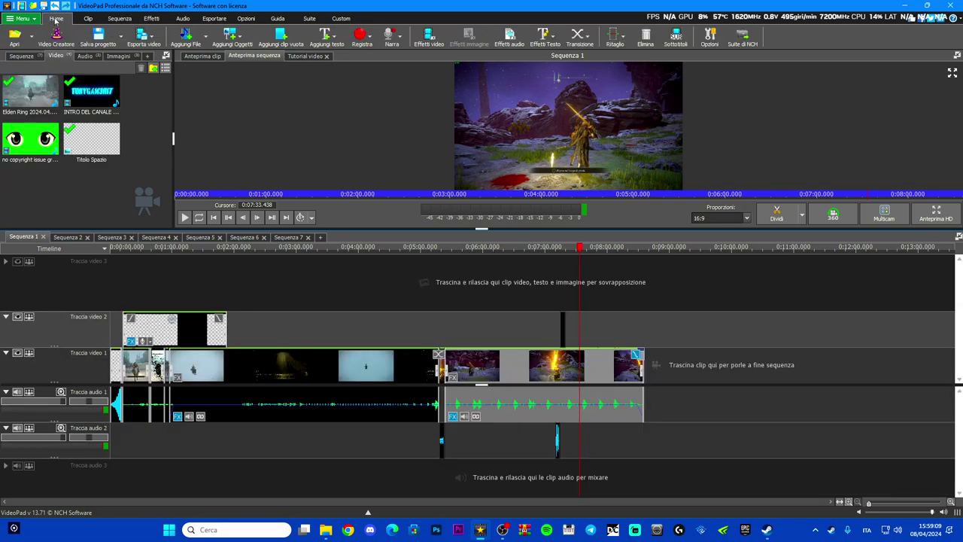
left_click(18, 19)
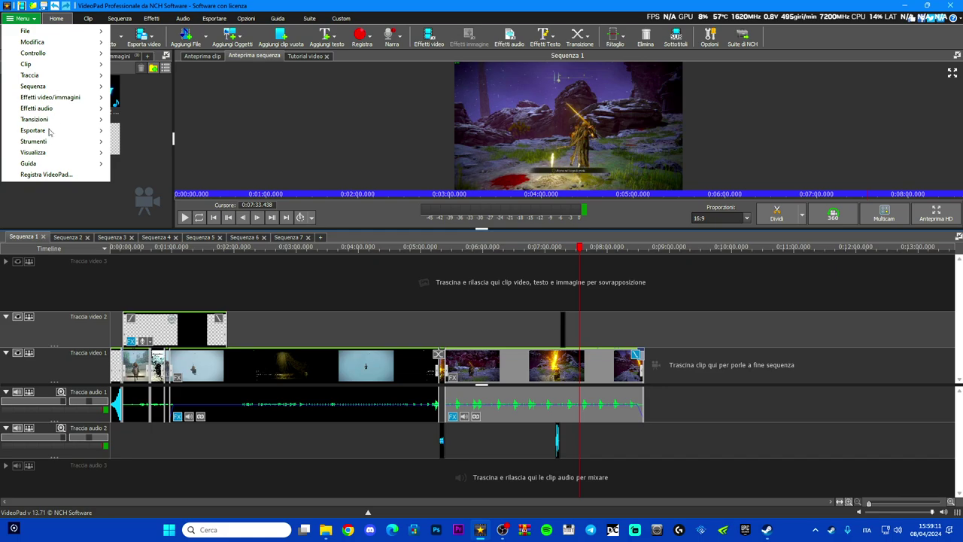
mouse_move(45, 146)
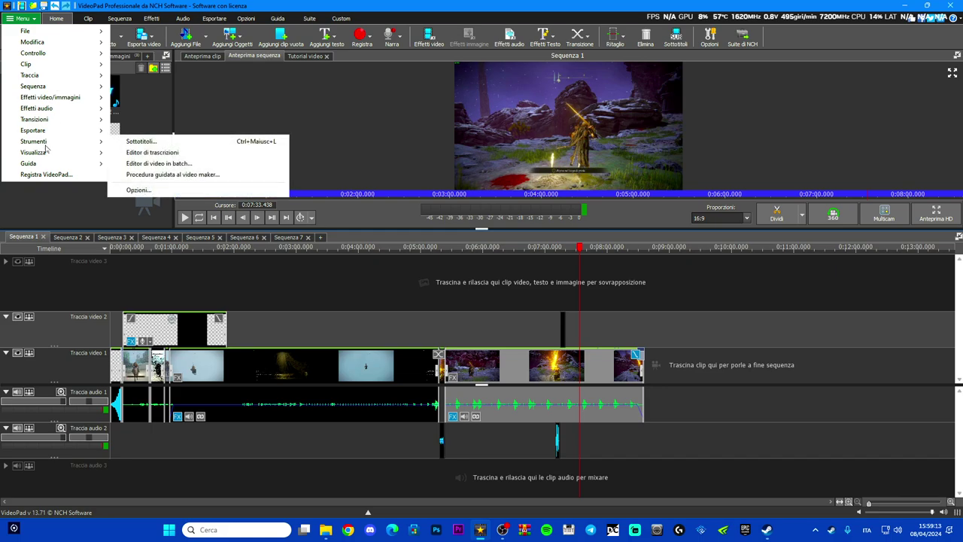
left_click(153, 45)
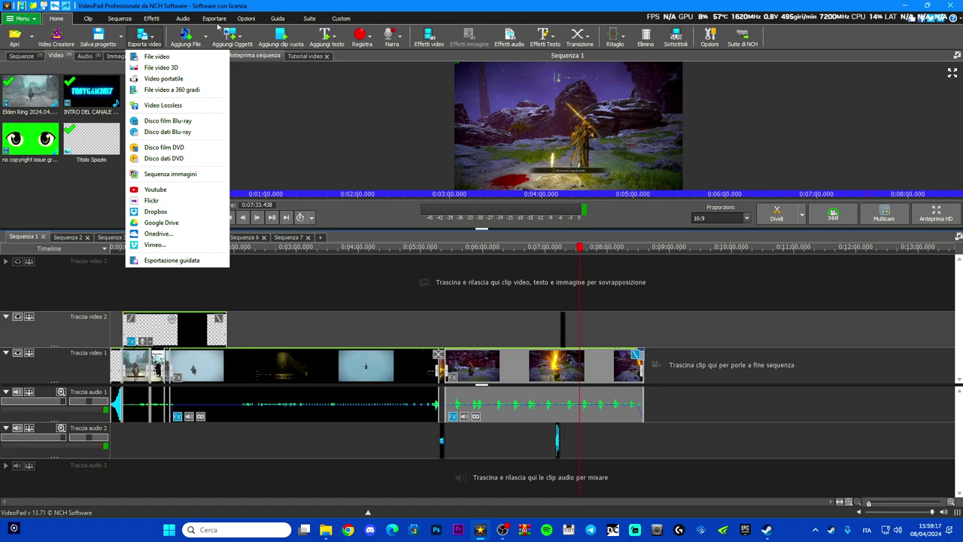
left_click(269, 9)
Save the project under the name PROGETTO N1 in the Desktop folder as a VideoPad project.
left_click(19, 18)
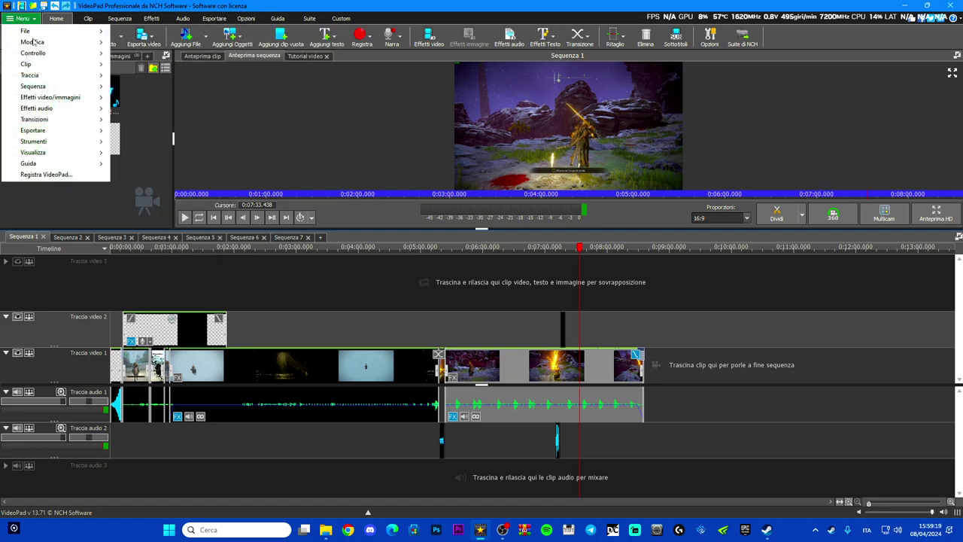
mouse_move(47, 46)
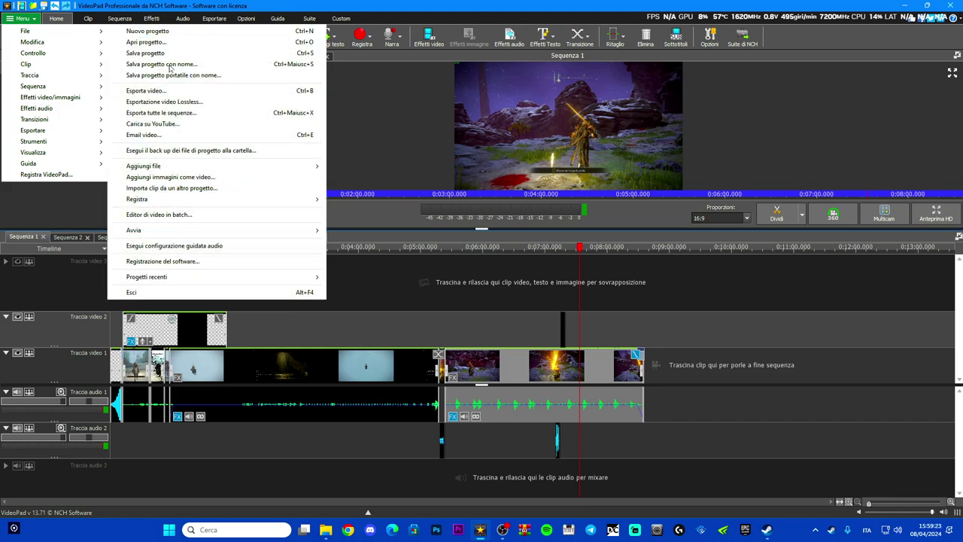
left_click(171, 66)
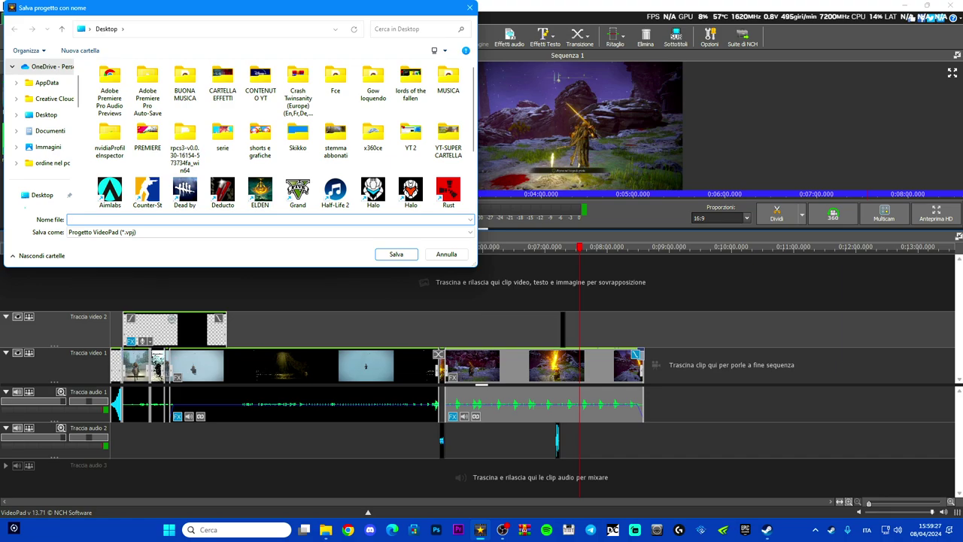
type("PROG")
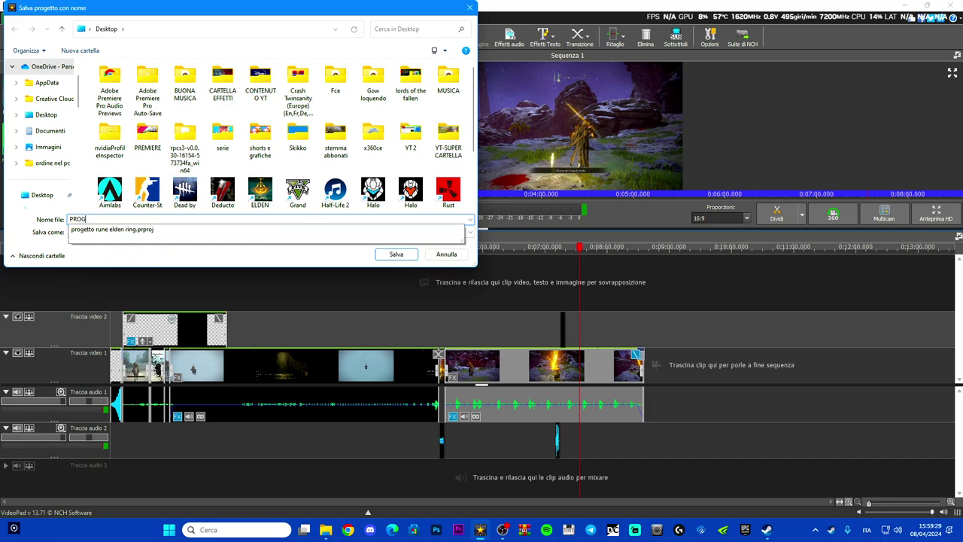
type("ETTO N1")
left_click(46, 115)
left_click(396, 254)
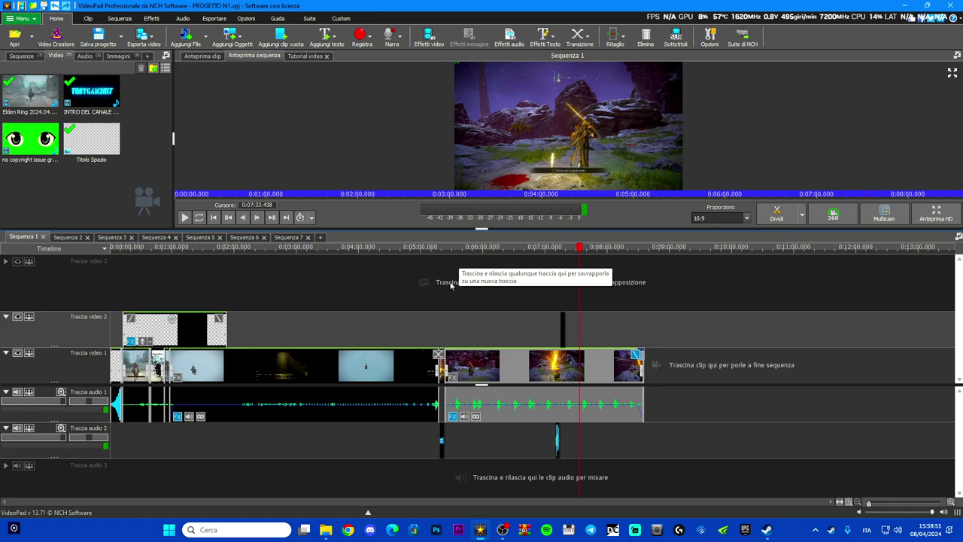
Switch to the Windows desktop and move the PROGETTO N1 file to an empty area near the middle.
key("super+d")
right_click(264, 257)
left_click(291, 297)
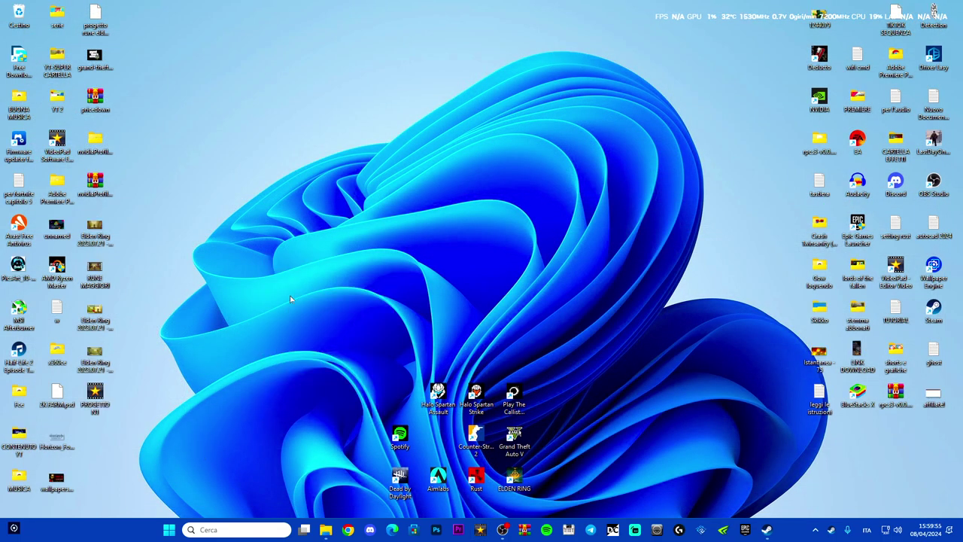
left_click_drag(95, 393, 364, 267)
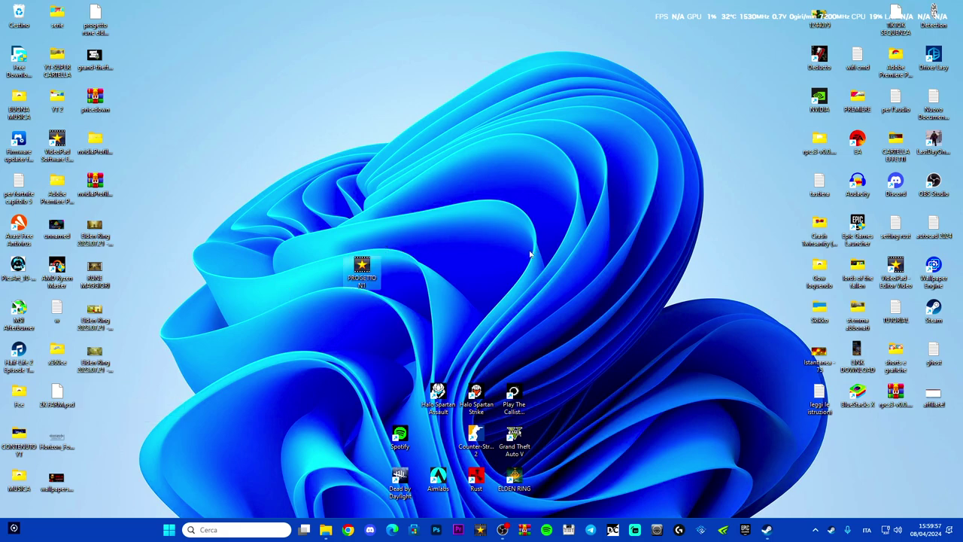
Reopen PROGETTO N1 in VideoPad from the desktop file and scrub Sequenza 1 to about 0:08:09.
double_click(365, 265)
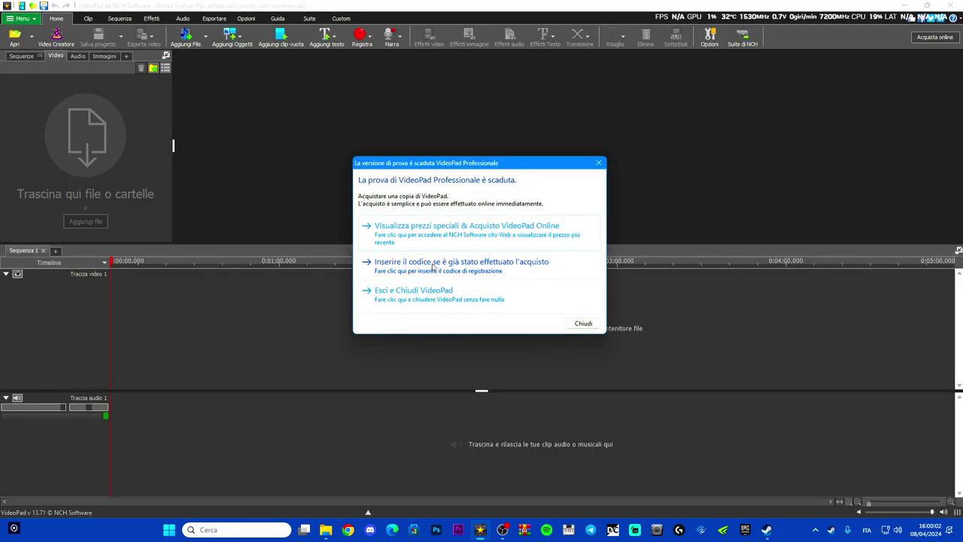
left_click(433, 262)
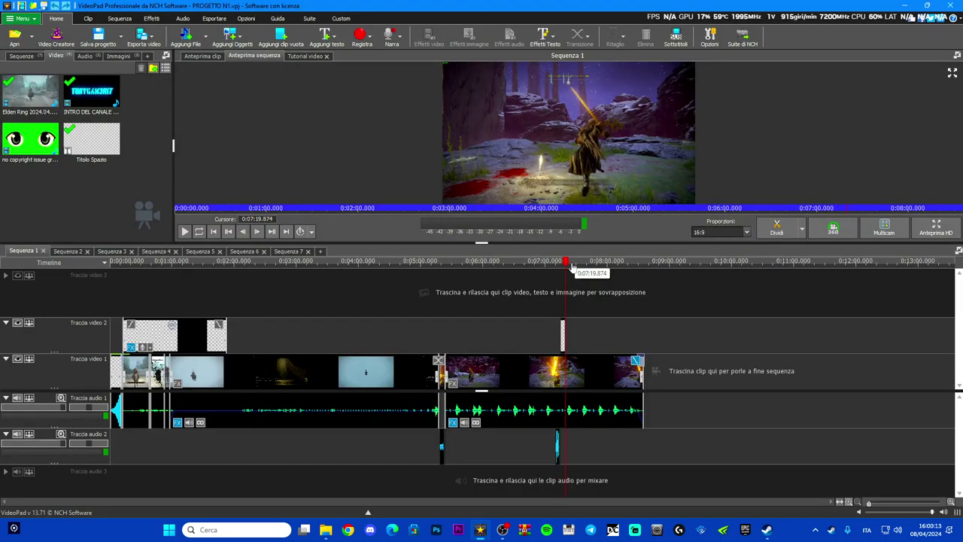
left_click_drag(563, 273, 617, 269)
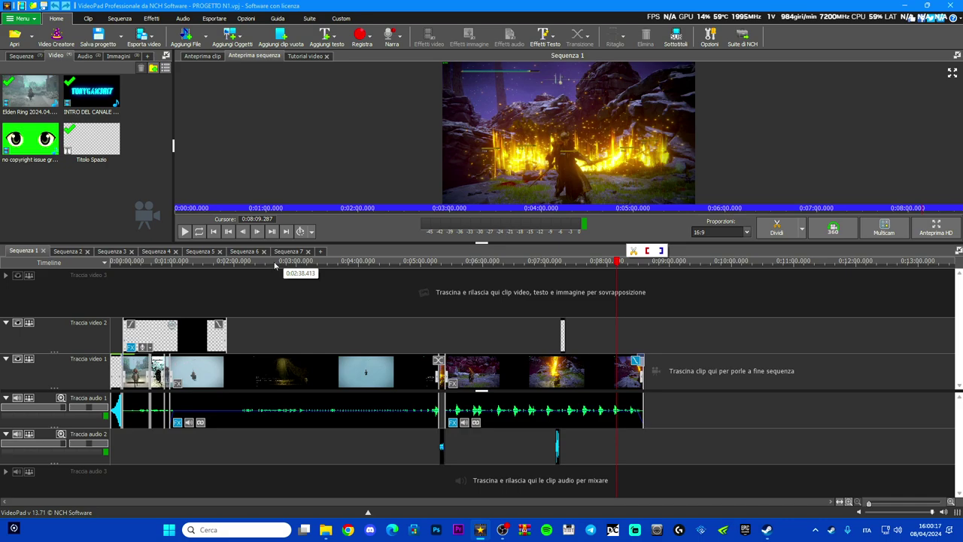
Open the video file export settings and try the Stendi widescreen mode before restoring Cassetta delle lettere.
left_click(143, 35)
left_click(156, 57)
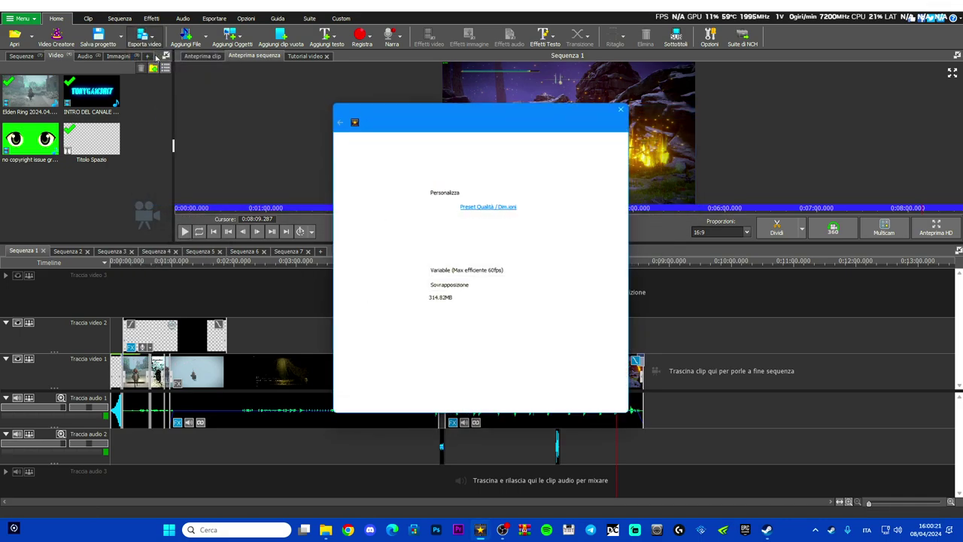
left_click_drag(549, 109, 350, 108)
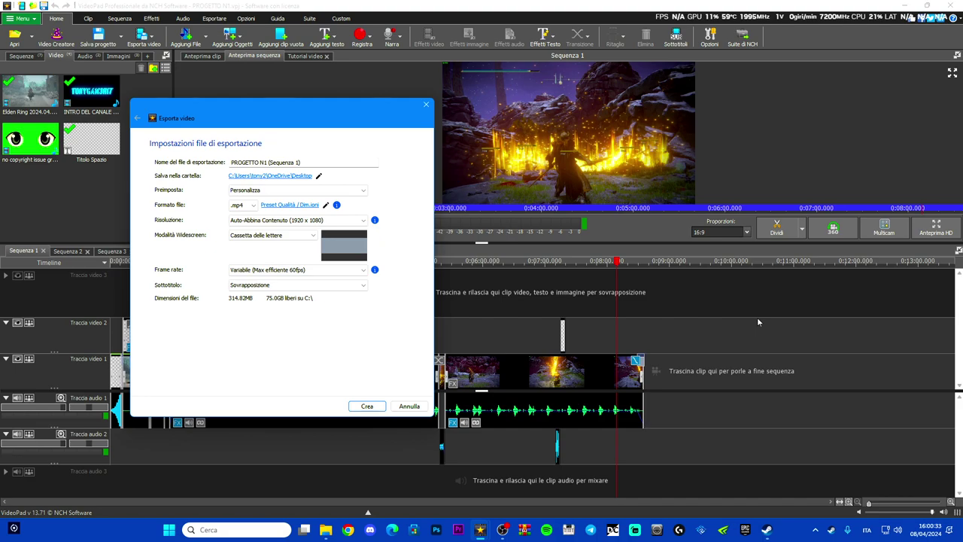
left_click(269, 239)
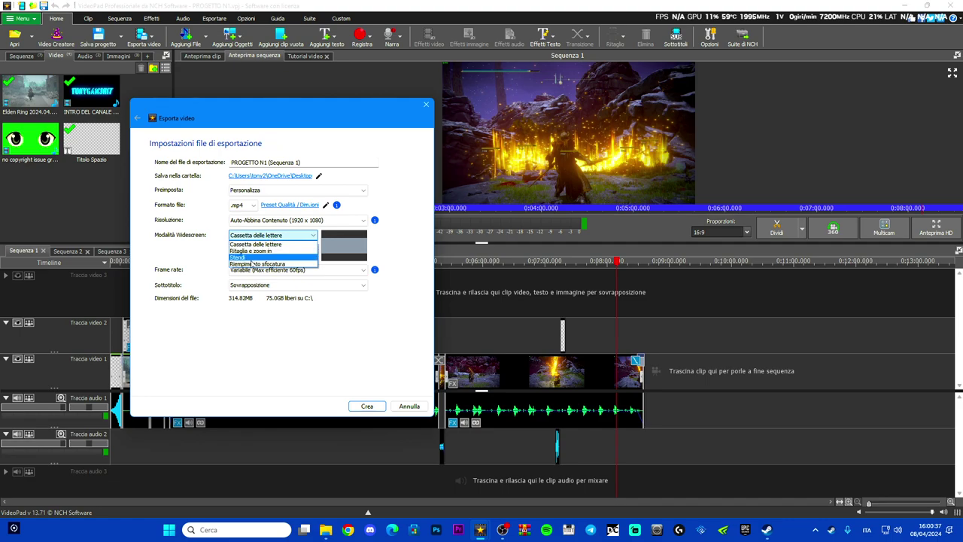
left_click(245, 263)
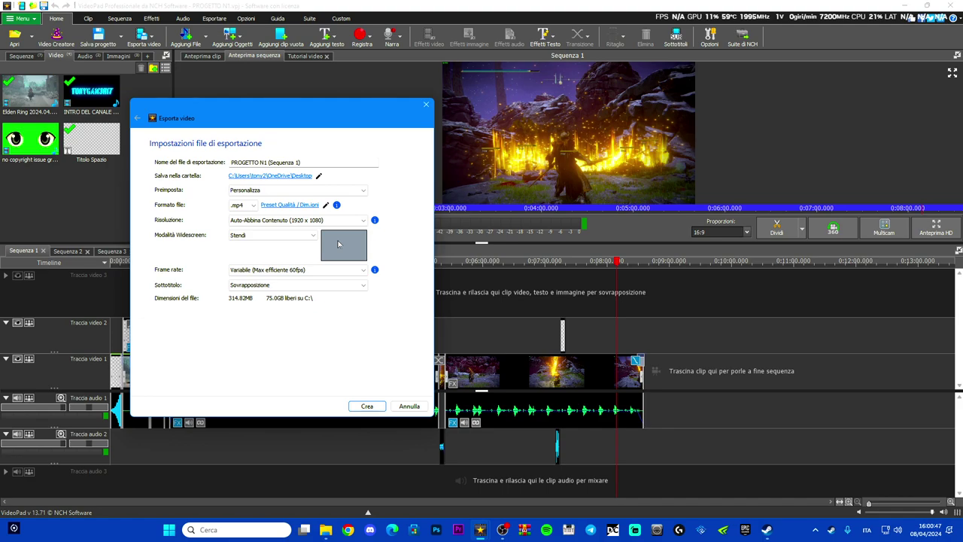
left_click(304, 236)
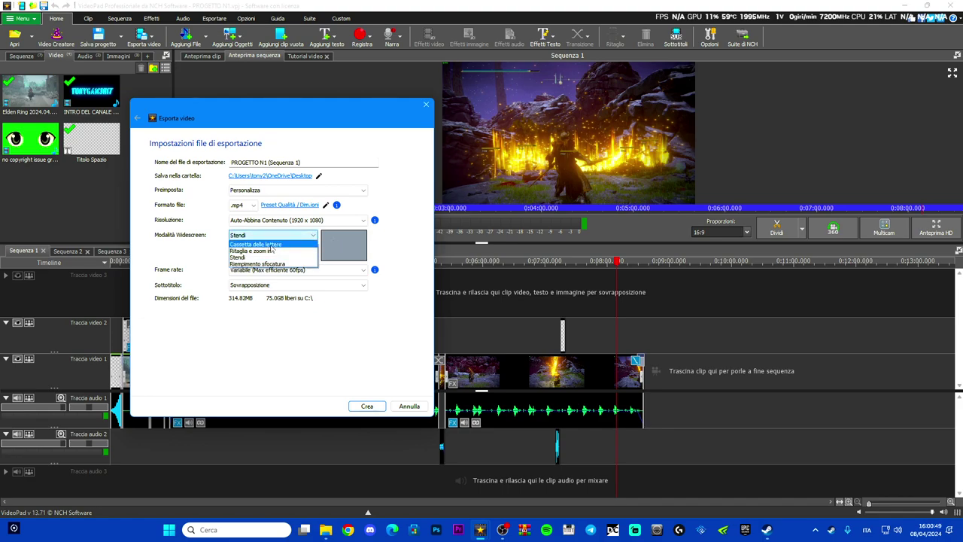
left_click(271, 246)
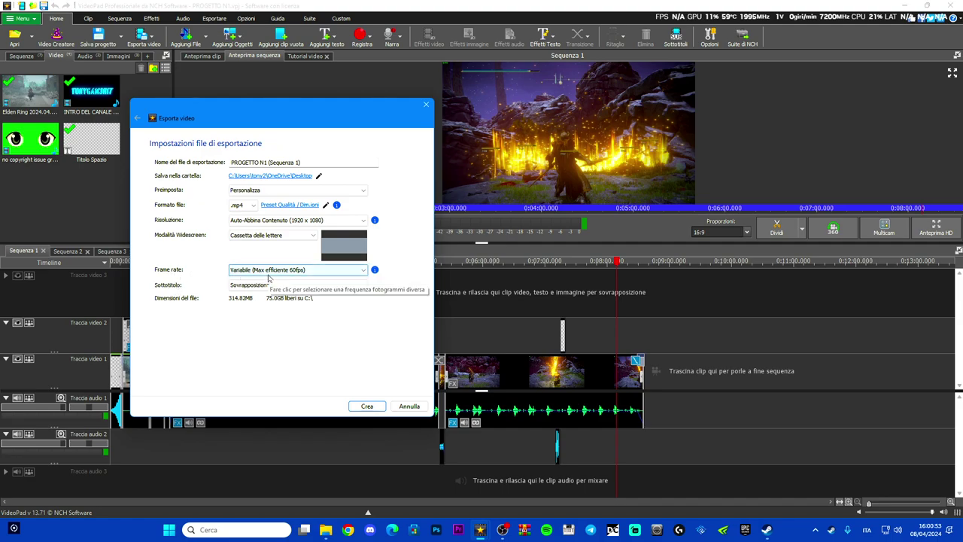
Set the export frame rate to Costante 60fps and close the export settings without creating the video.
left_click(272, 273)
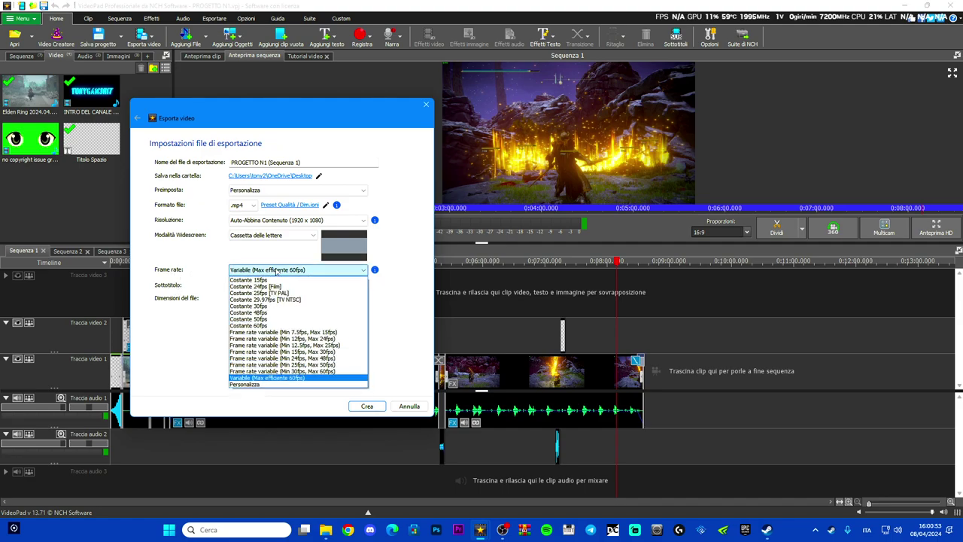
left_click(242, 326)
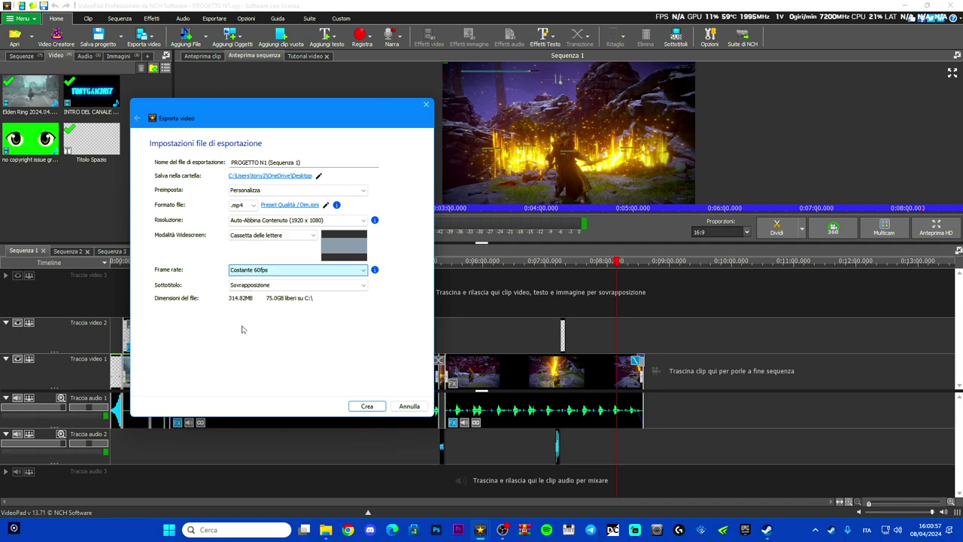
left_click(301, 162)
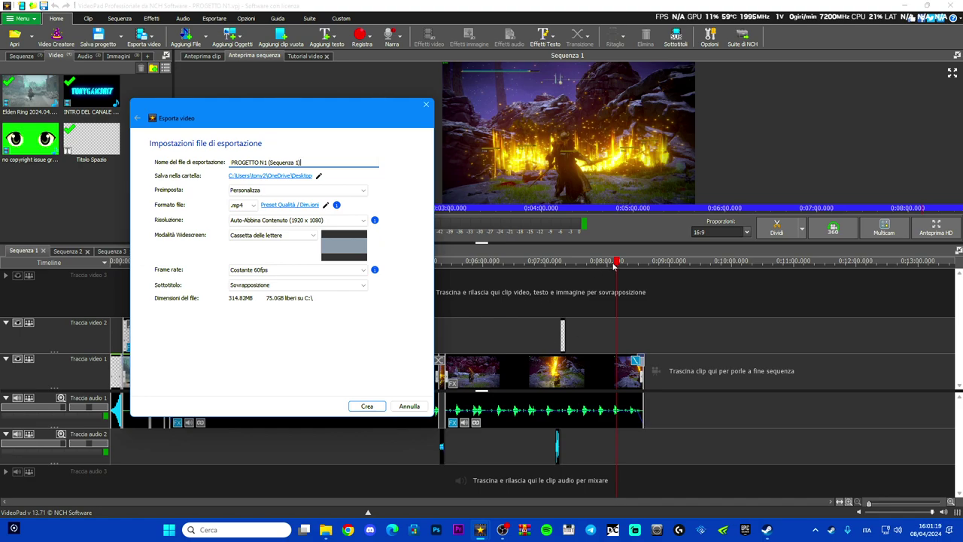
left_click_drag(341, 102, 374, 92)
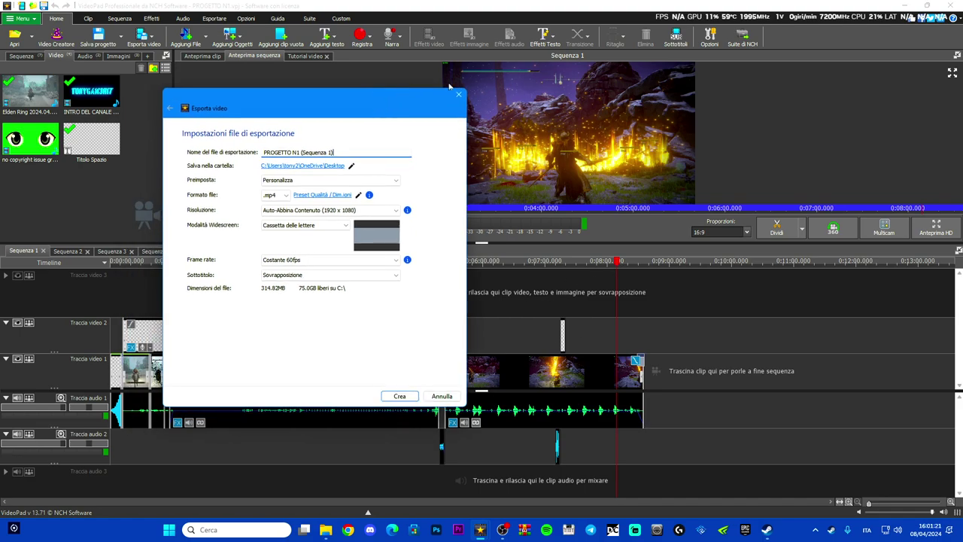
left_click(459, 94)
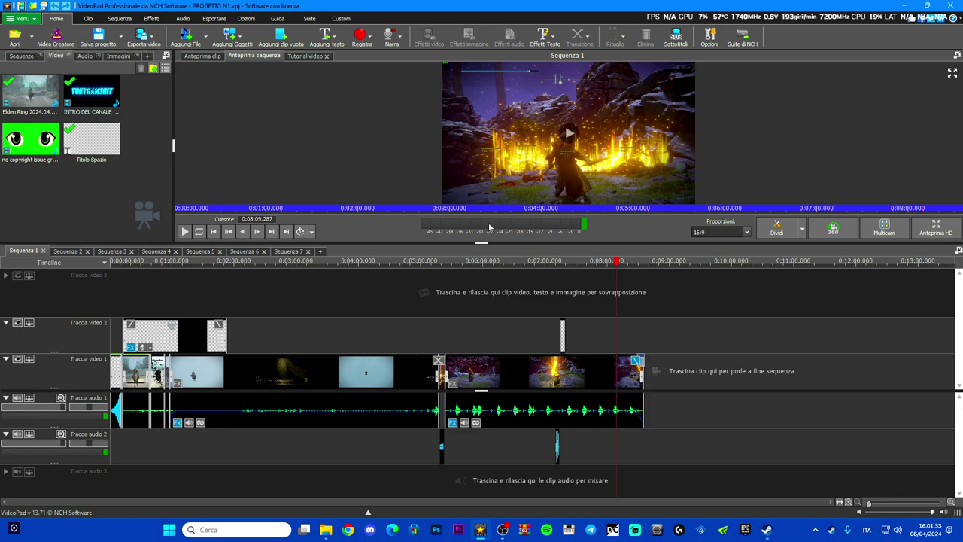
Return the playhead to the start of Sequenza 1.
left_click_drag(618, 261, 113, 263)
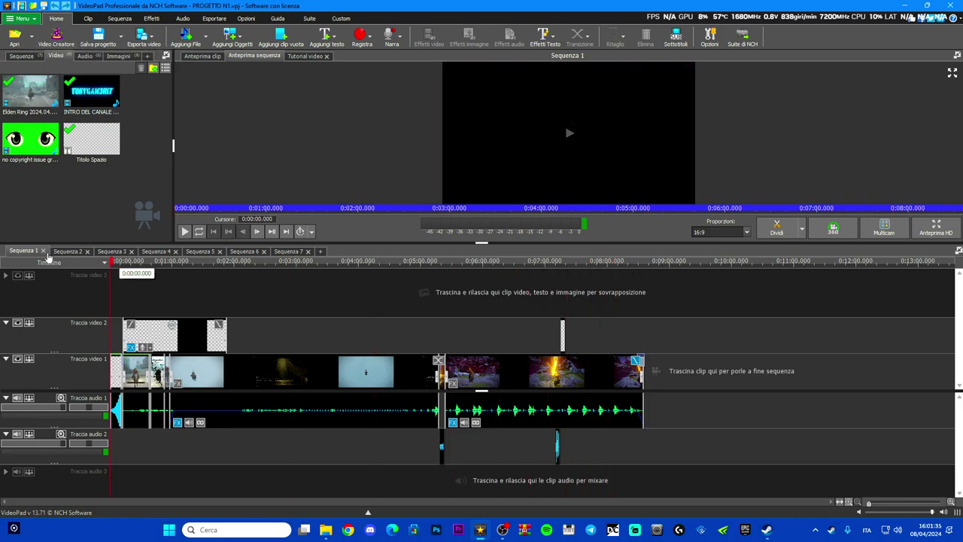